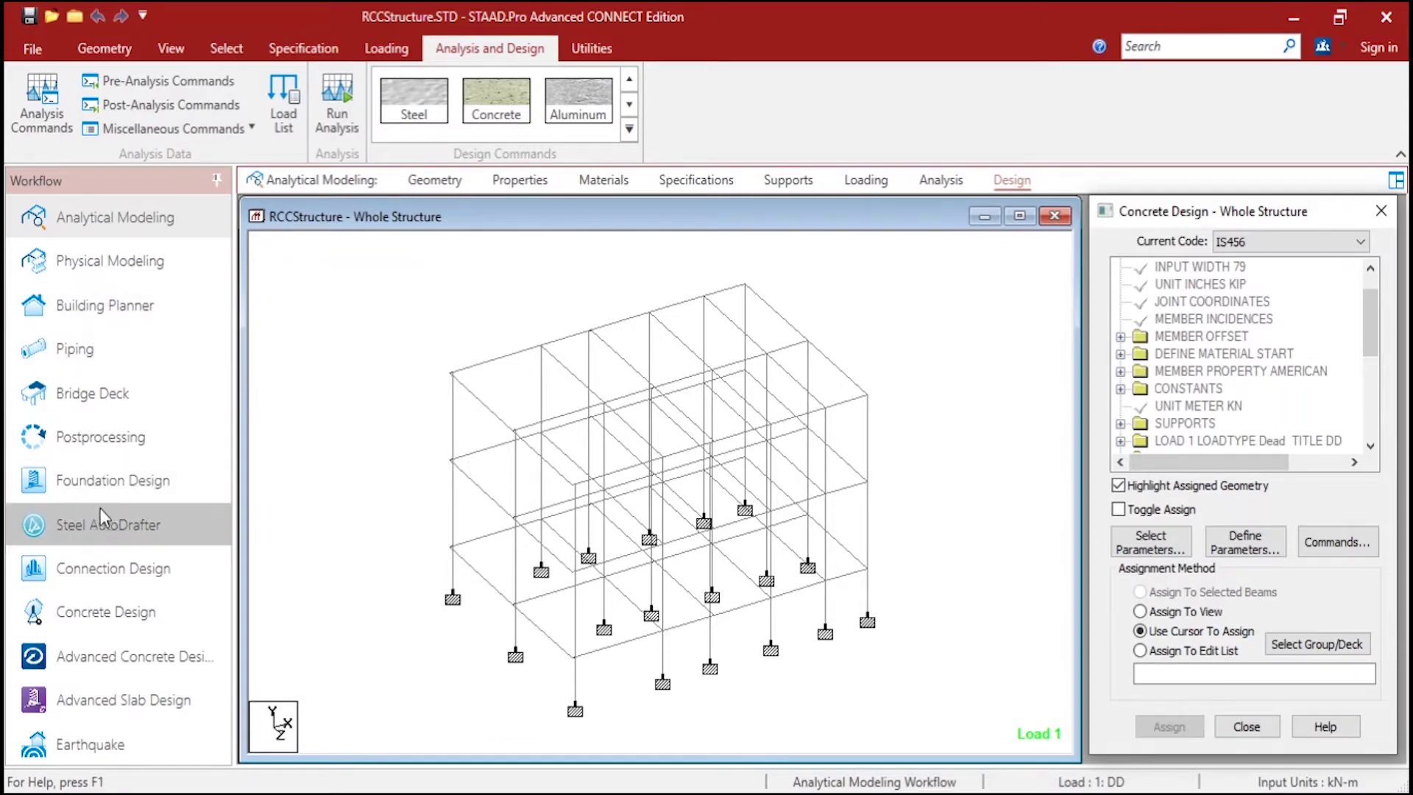
Switch STAAD.Pro to the Postprocessing workflow so the Results Setup dialog appears
{"action": "left_click", "coordinate": [137, 436]}
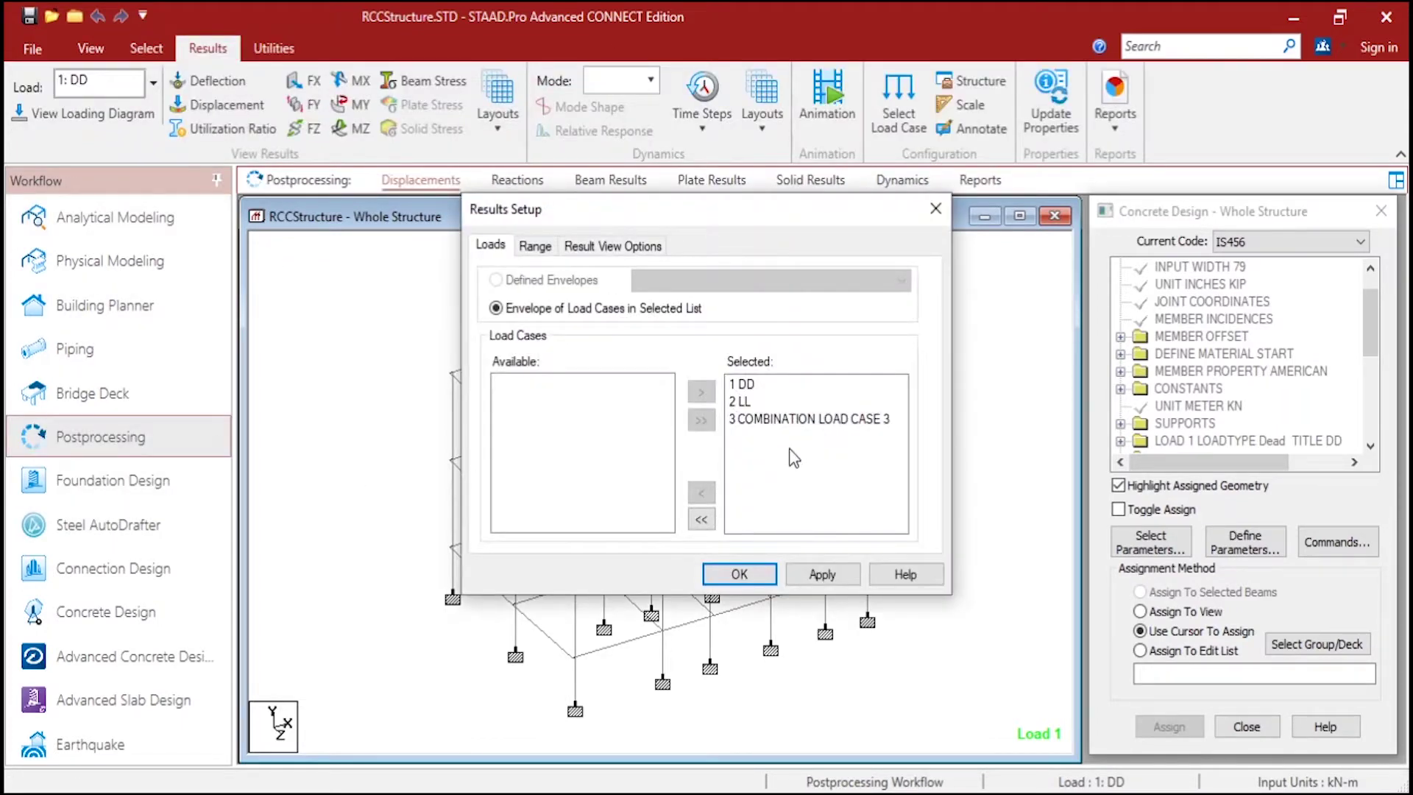
Move 2 LL and 1 DD to Available, keeping only combination load case 3 selected
{"action": "double_click", "coordinate": [742, 402]}
{"action": "left_click", "coordinate": [750, 385]}
{"action": "double_click", "coordinate": [752, 388]}
{"action": "left_click", "coordinate": [796, 389]}
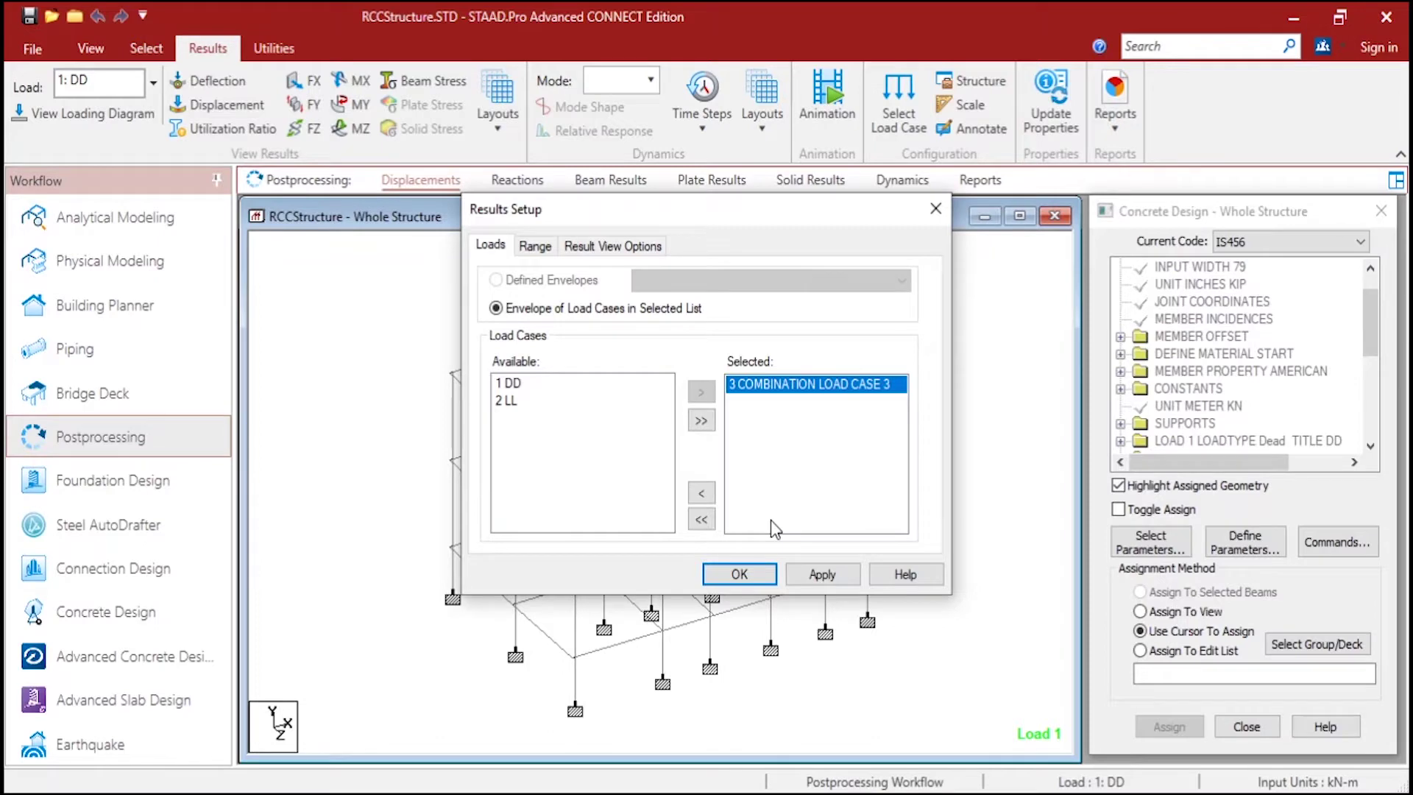
Enable automatic scaling and the beam result diagrams, then apply and confirm the setup
{"action": "left_click", "coordinate": [625, 246]}
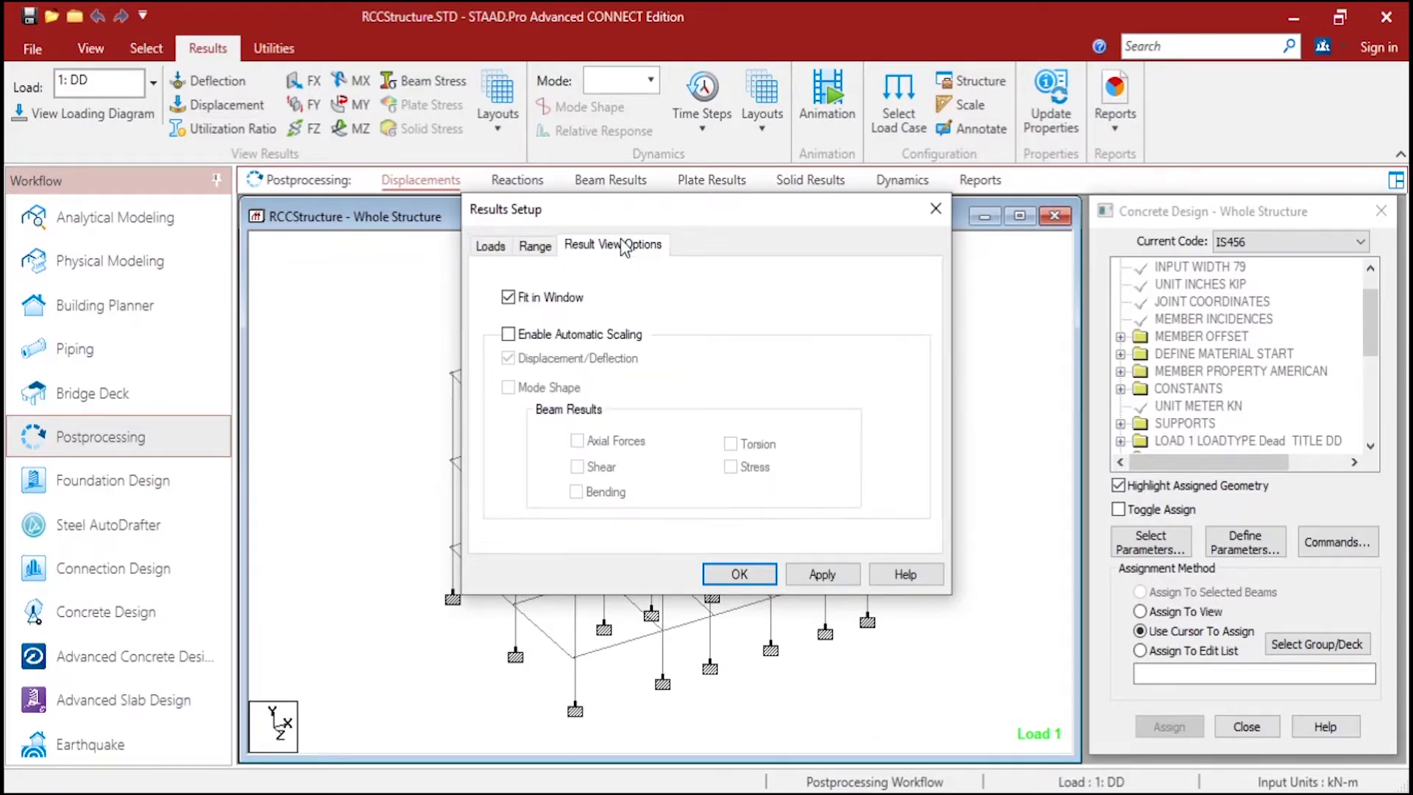
{"action": "left_click", "coordinate": [557, 341]}
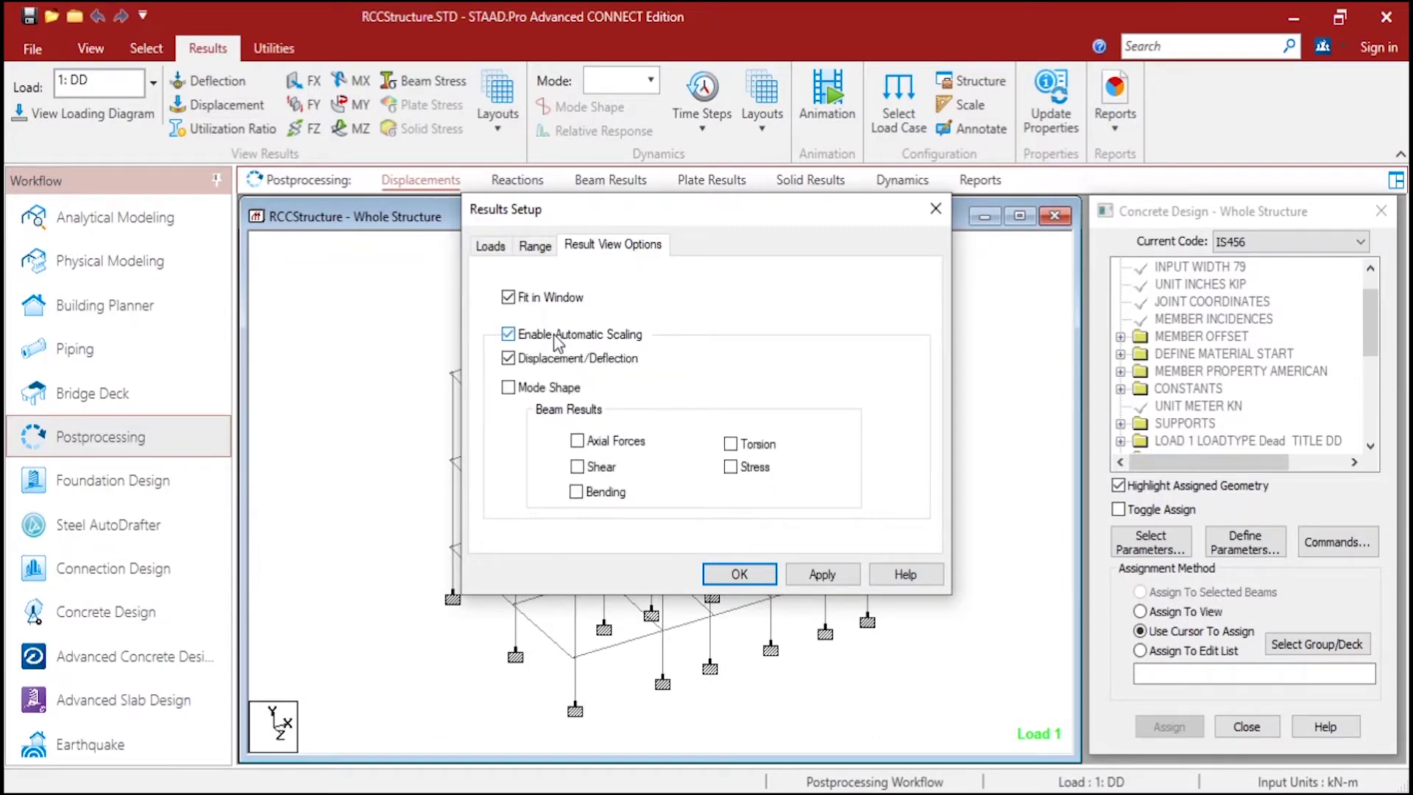
{"action": "left_click", "coordinate": [597, 492]}
{"action": "left_click", "coordinate": [820, 574]}
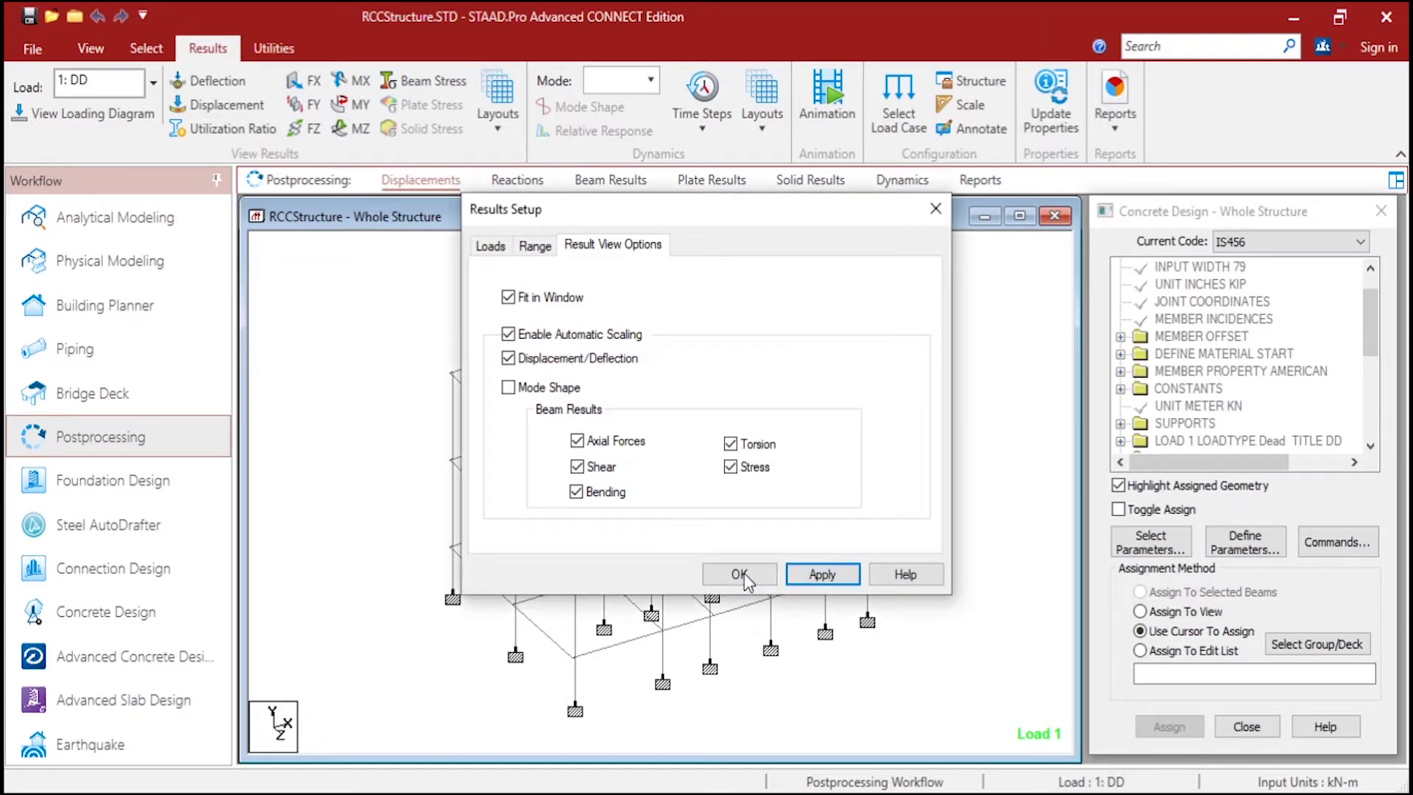
{"action": "left_click", "coordinate": [741, 576]}
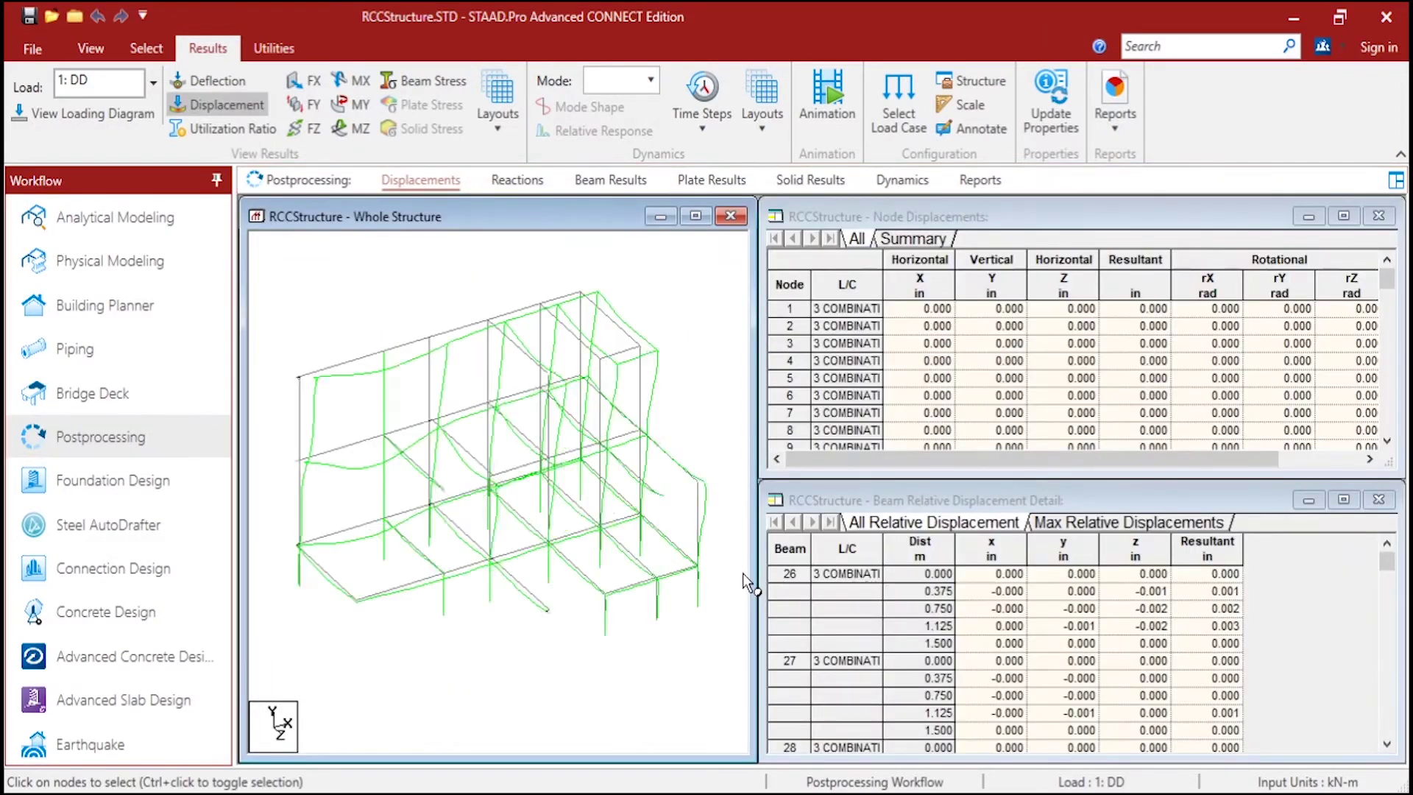
Show the deflected shape for 3: COMBINATION LOAD CASE 3
{"action": "left_click", "coordinate": [237, 86]}
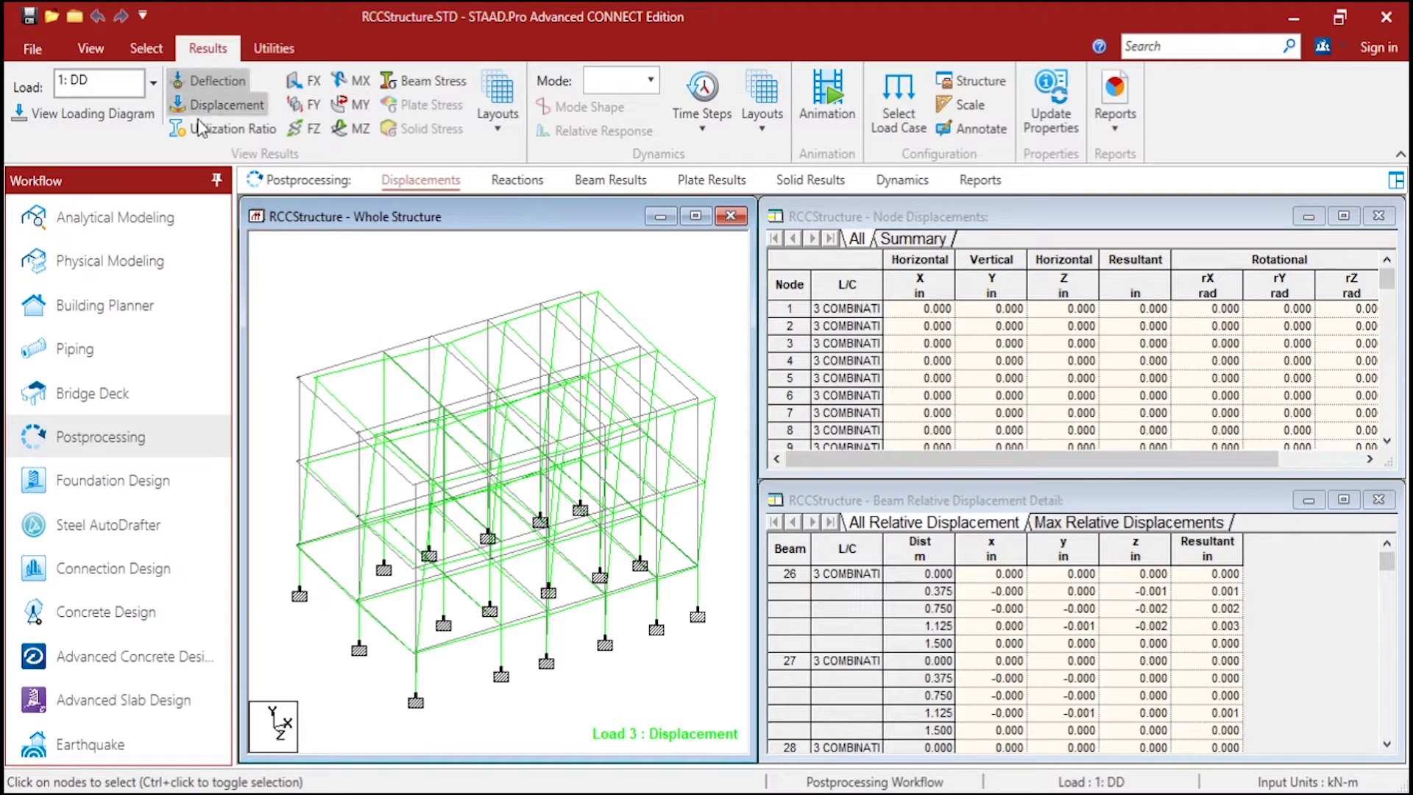
{"action": "left_click", "coordinate": [153, 83]}
{"action": "left_click", "coordinate": [196, 167]}
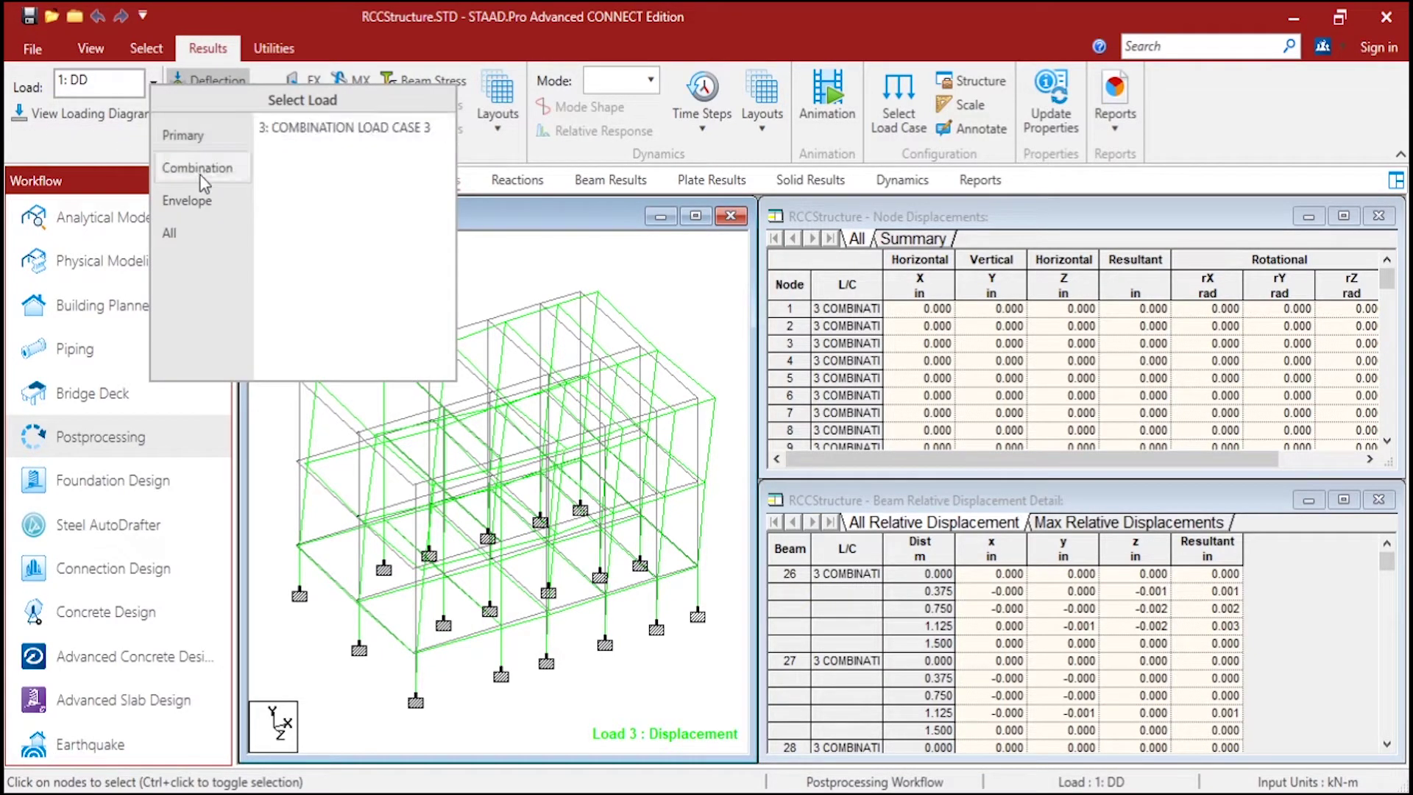
{"action": "left_click", "coordinate": [295, 130]}
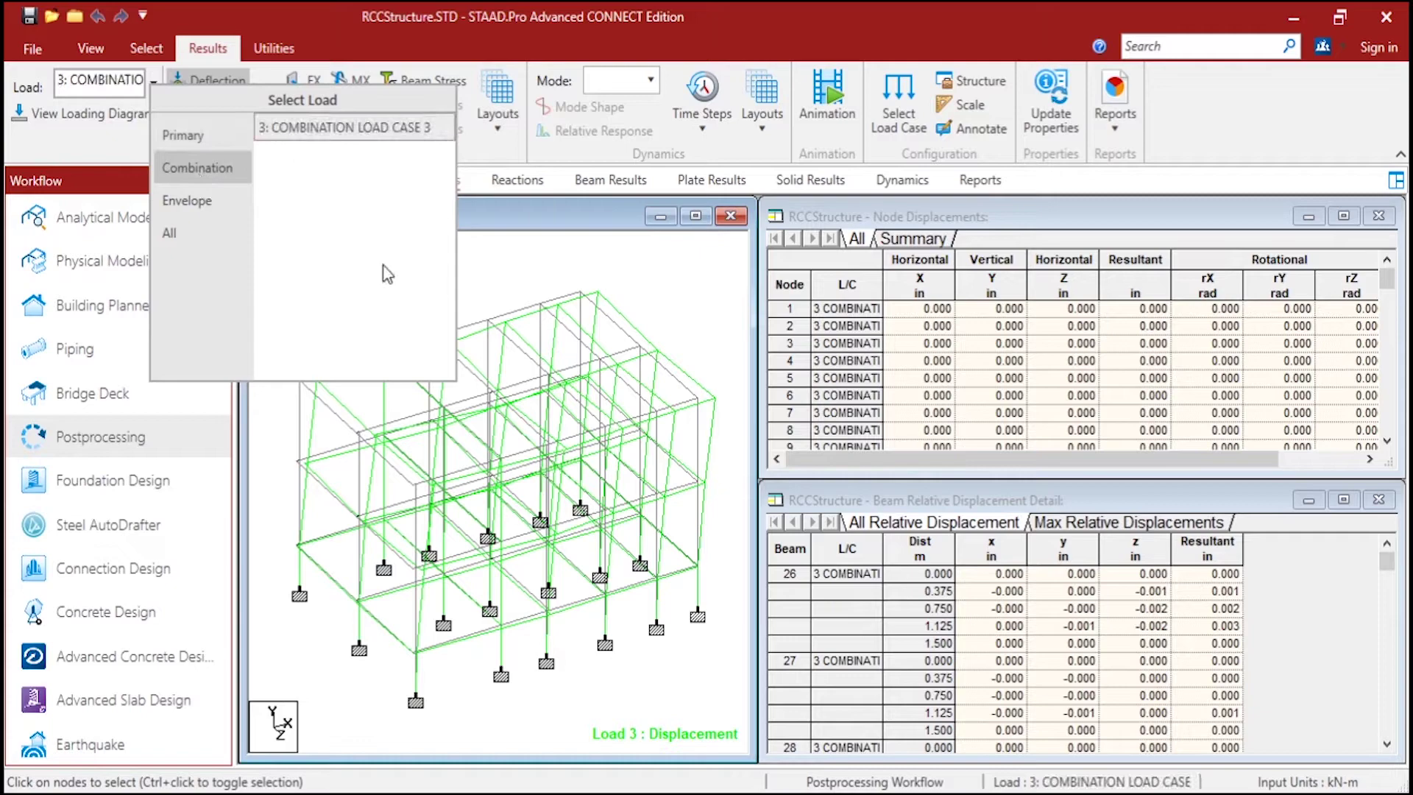
Toggle the loading and displacement diagrams off again, keeping the deflected shape displayed
{"action": "left_click", "coordinate": [98, 118]}
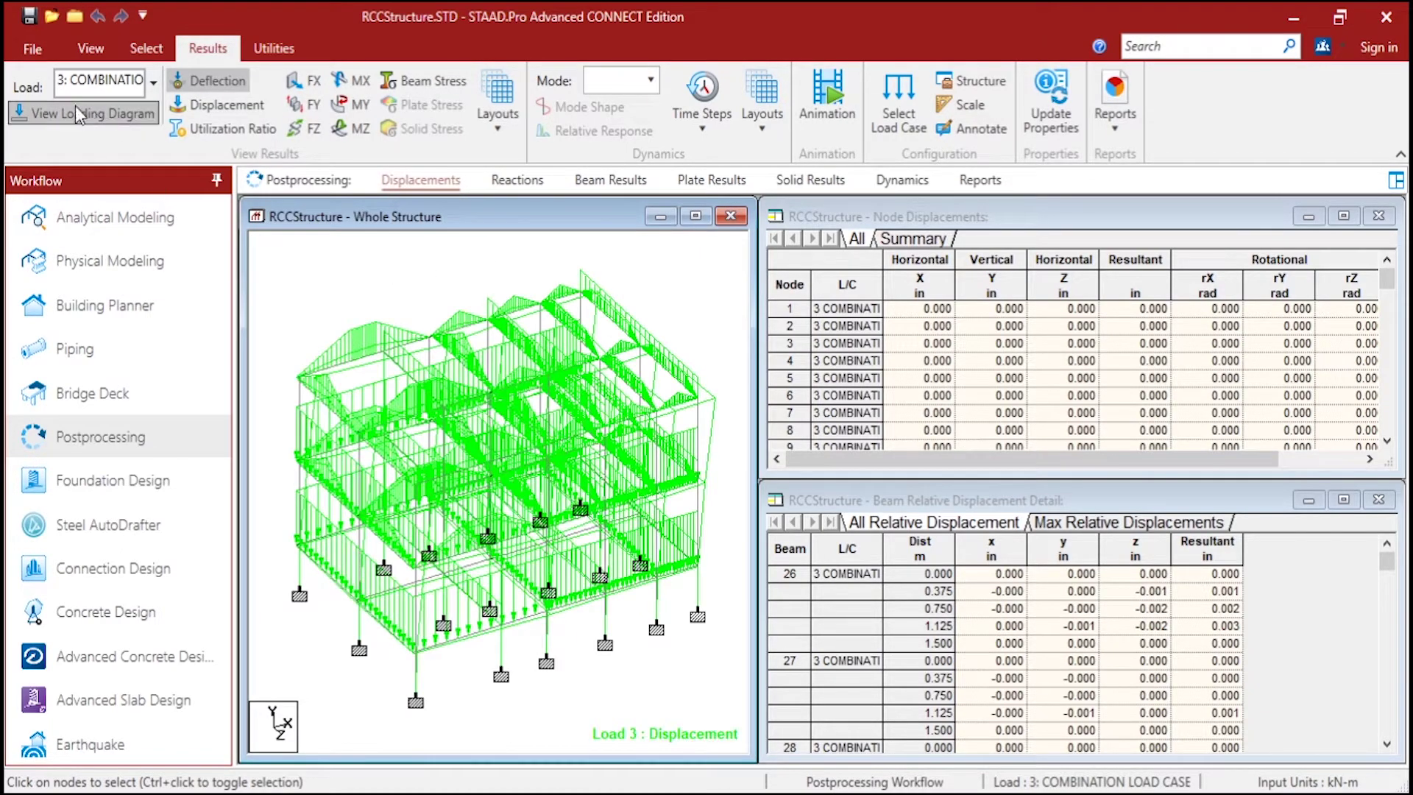
{"action": "left_click", "coordinate": [85, 108]}
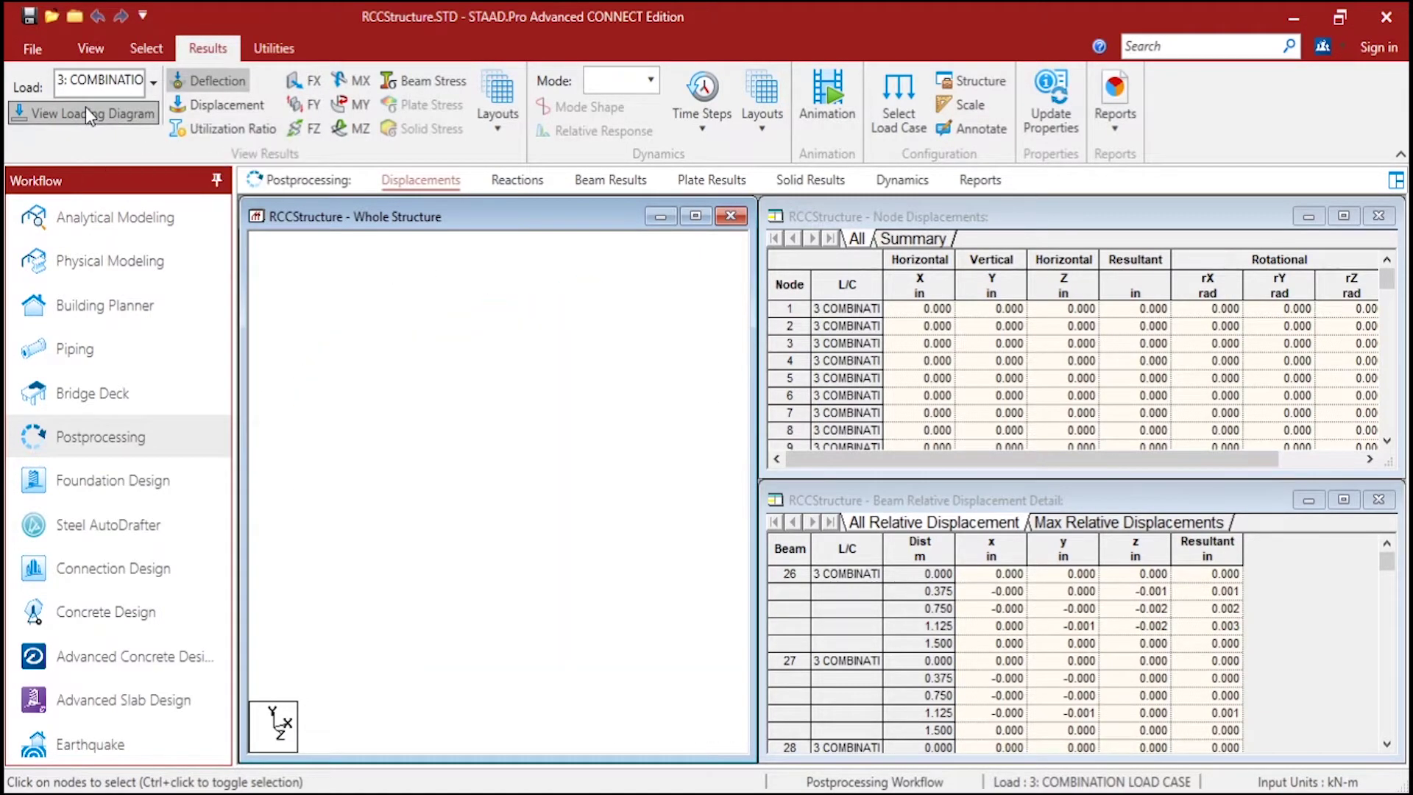
{"action": "left_click", "coordinate": [214, 105]}
{"action": "left_click", "coordinate": [222, 123]}
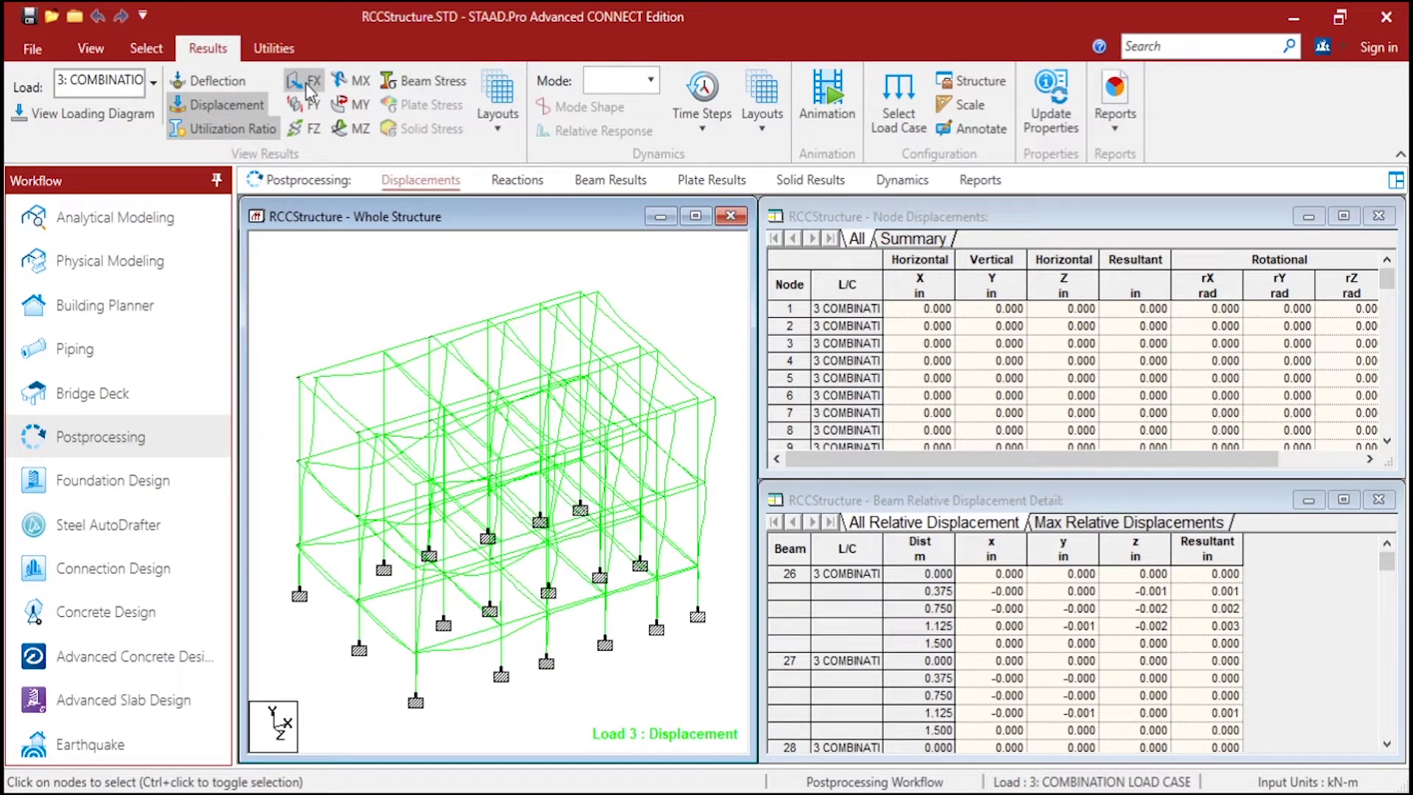
{"action": "left_click", "coordinate": [221, 106]}
{"action": "right_click", "coordinate": [339, 265]}
{"action": "left_click", "coordinate": [213, 81]}
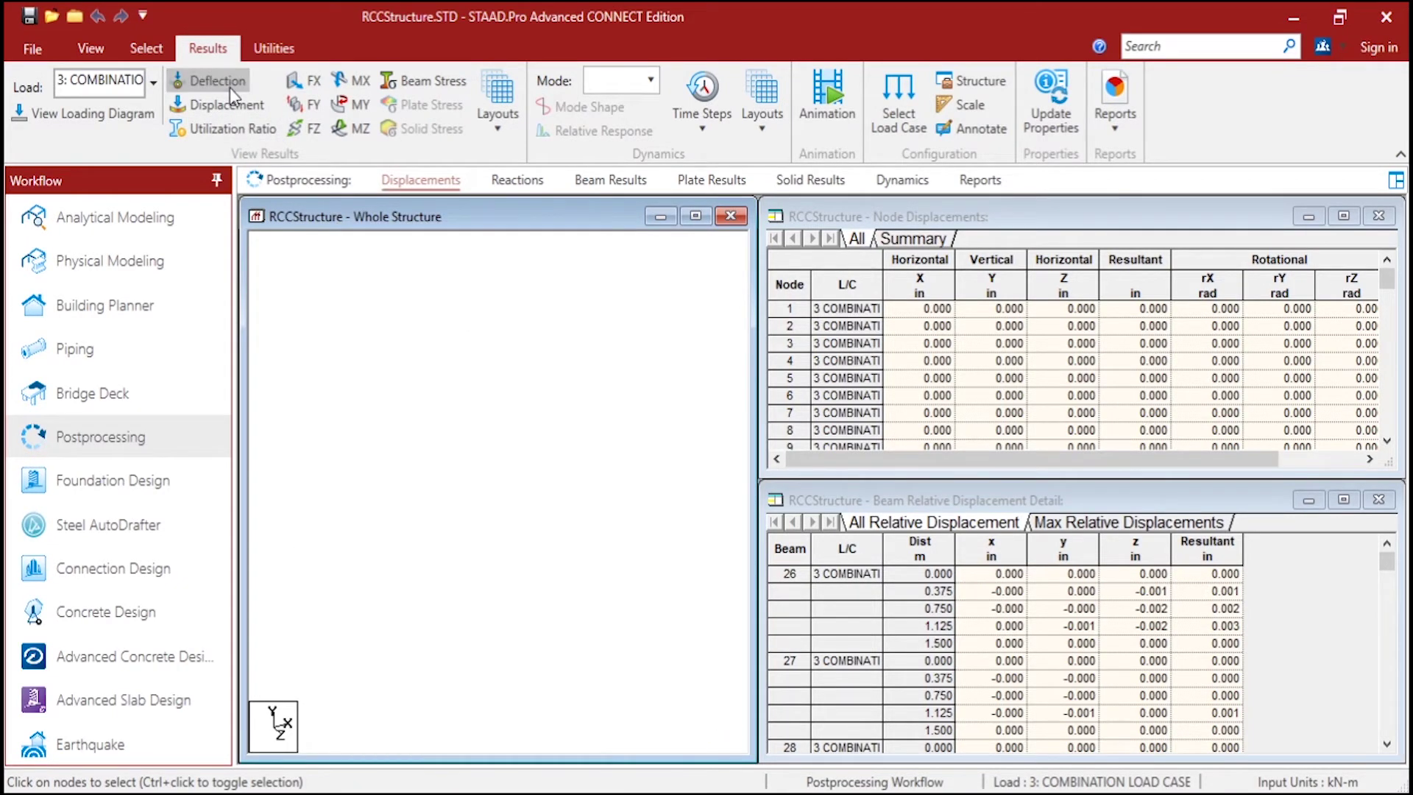
{"action": "right_click", "coordinate": [363, 324]}
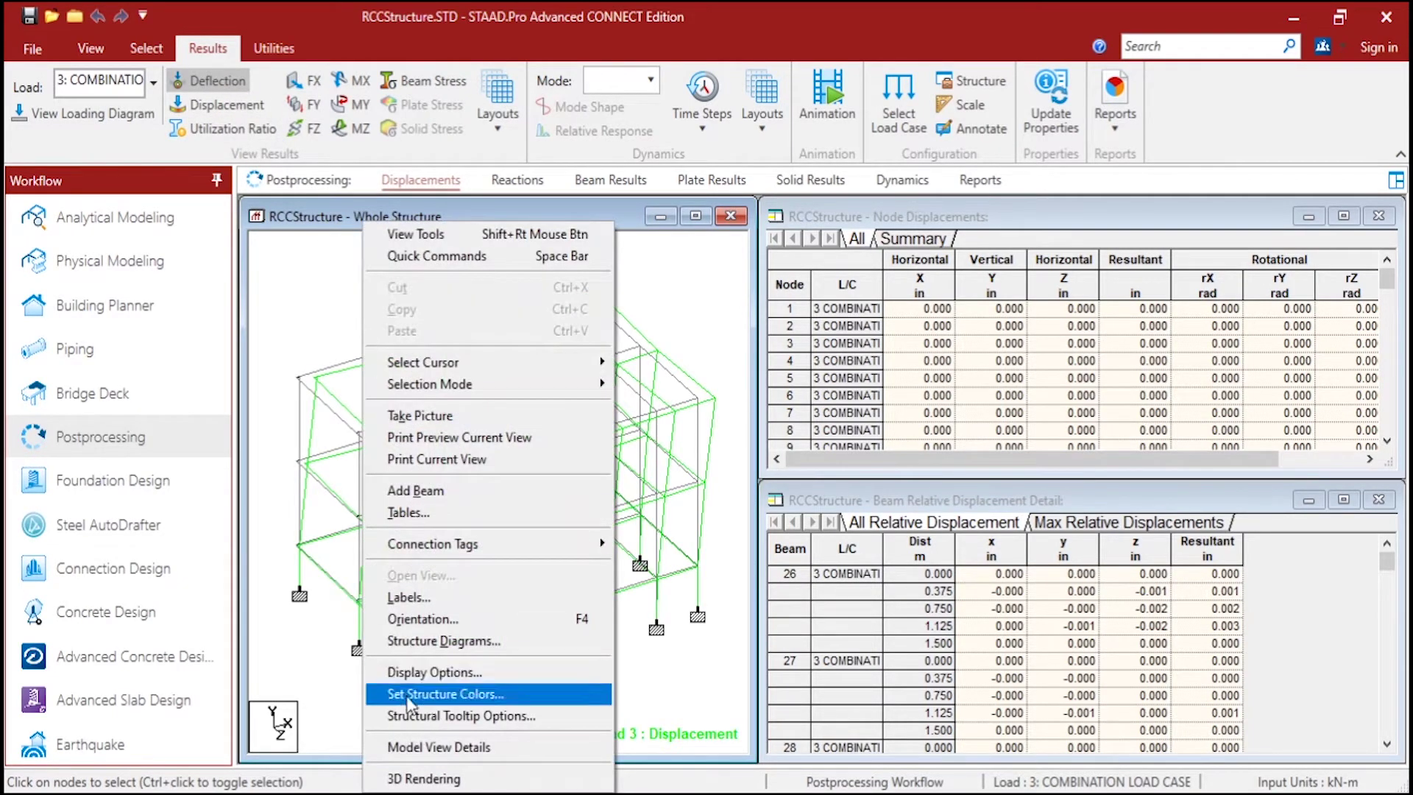
Set the Dist. Force diagram scale to 590 with Apply Immediately, then display the MX torsion diagram
{"action": "left_click", "coordinate": [540, 634]}
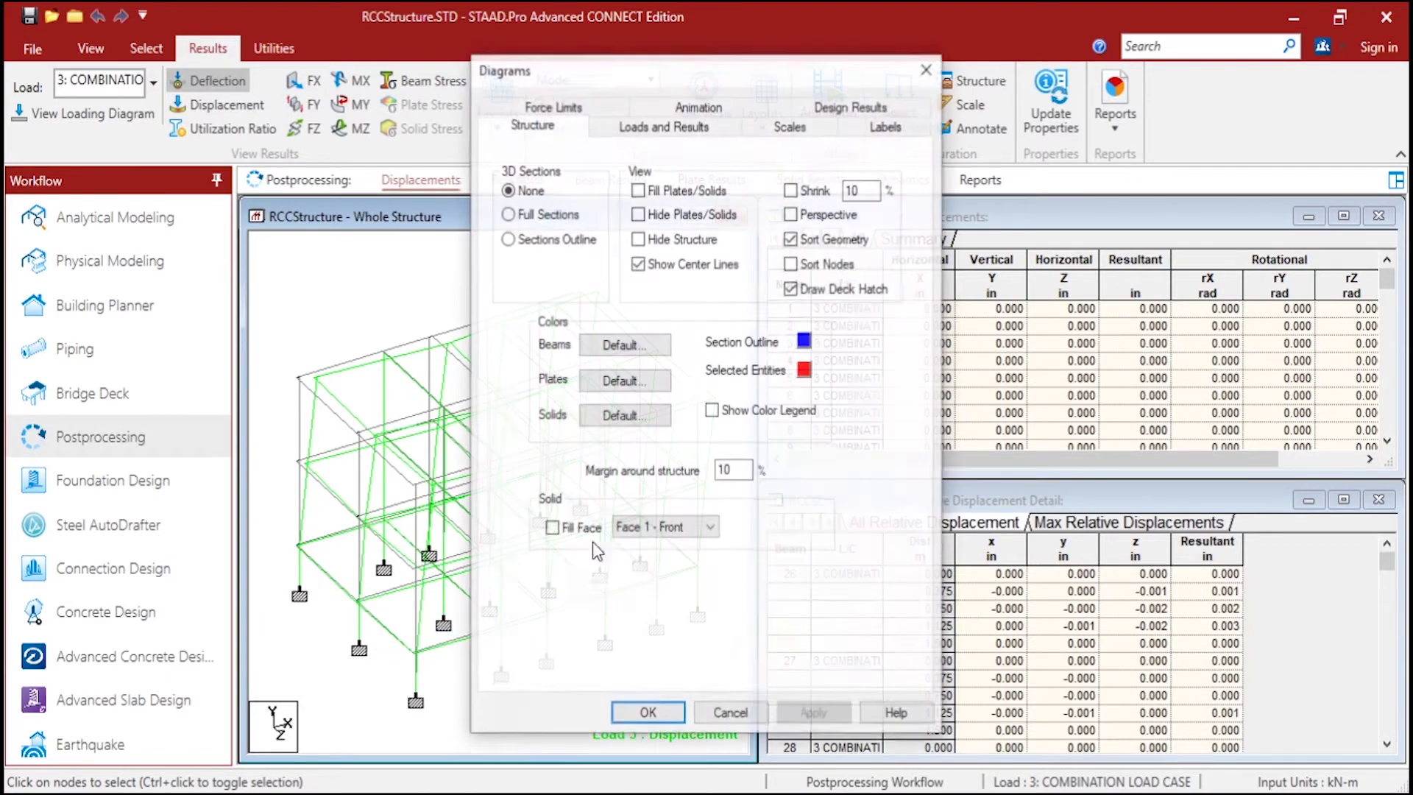
{"action": "left_click", "coordinate": [782, 126]}
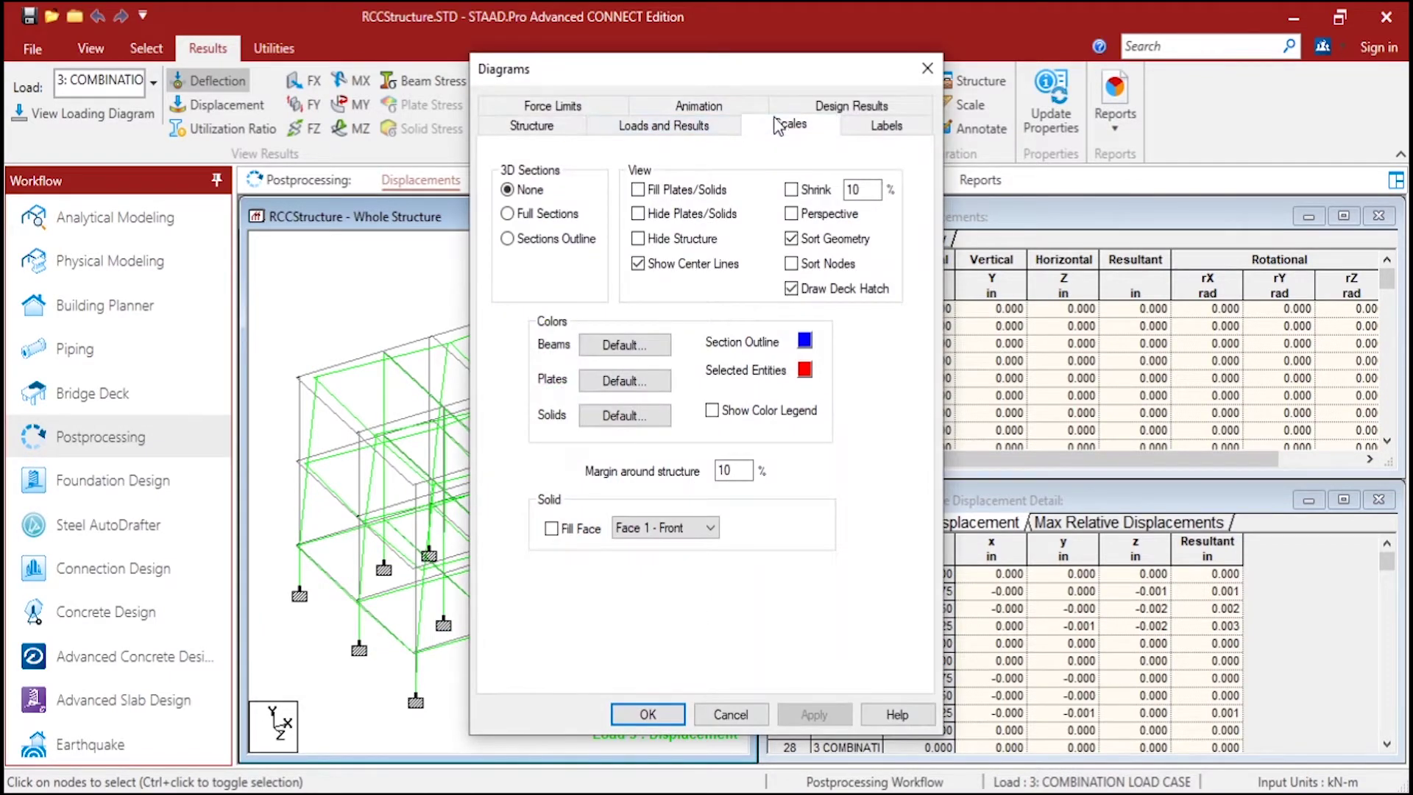
{"action": "left_click_drag", "start_coordinate": [806, 84], "coordinate": [1171, 151]}
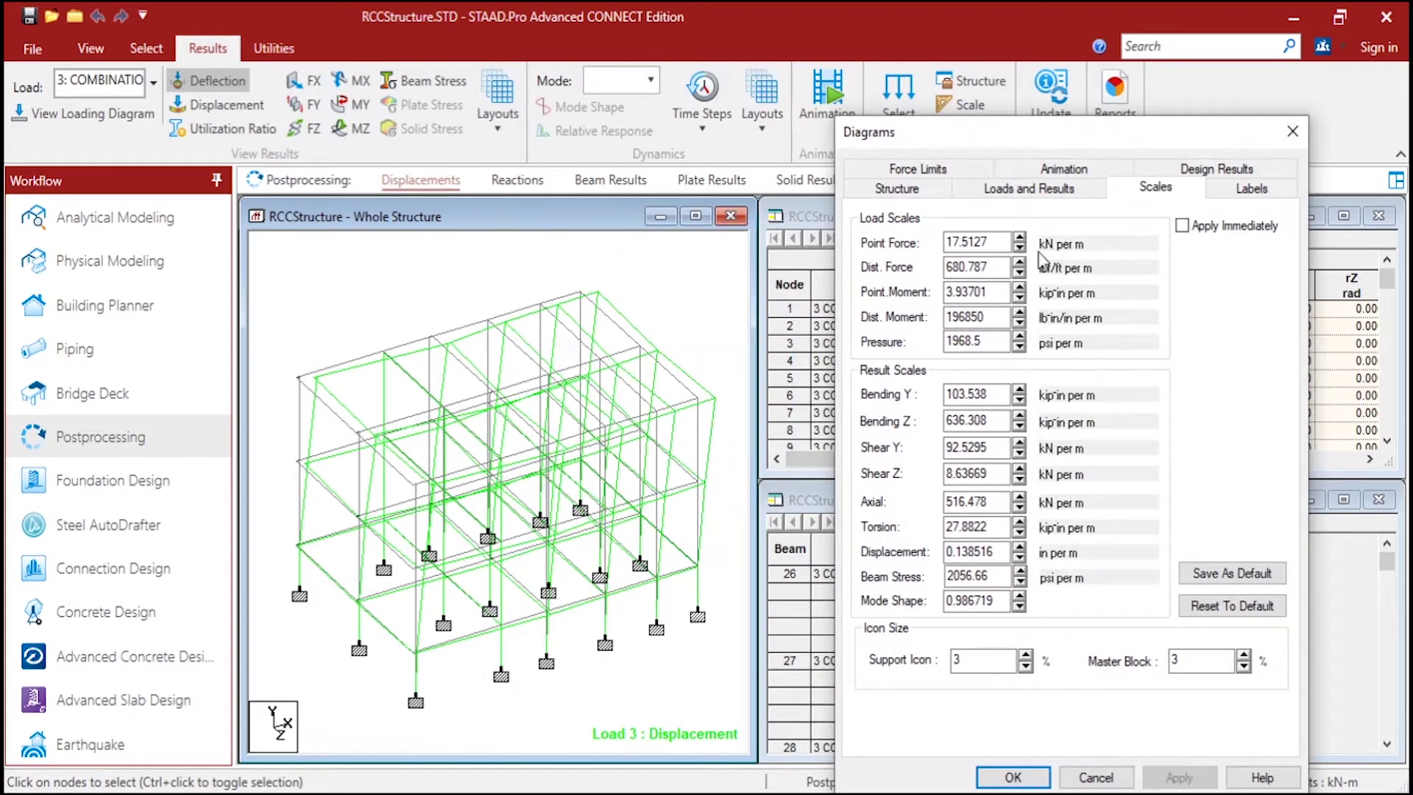
{"action": "left_click", "coordinate": [1019, 273]}
{"action": "left_click", "coordinate": [1019, 273]}
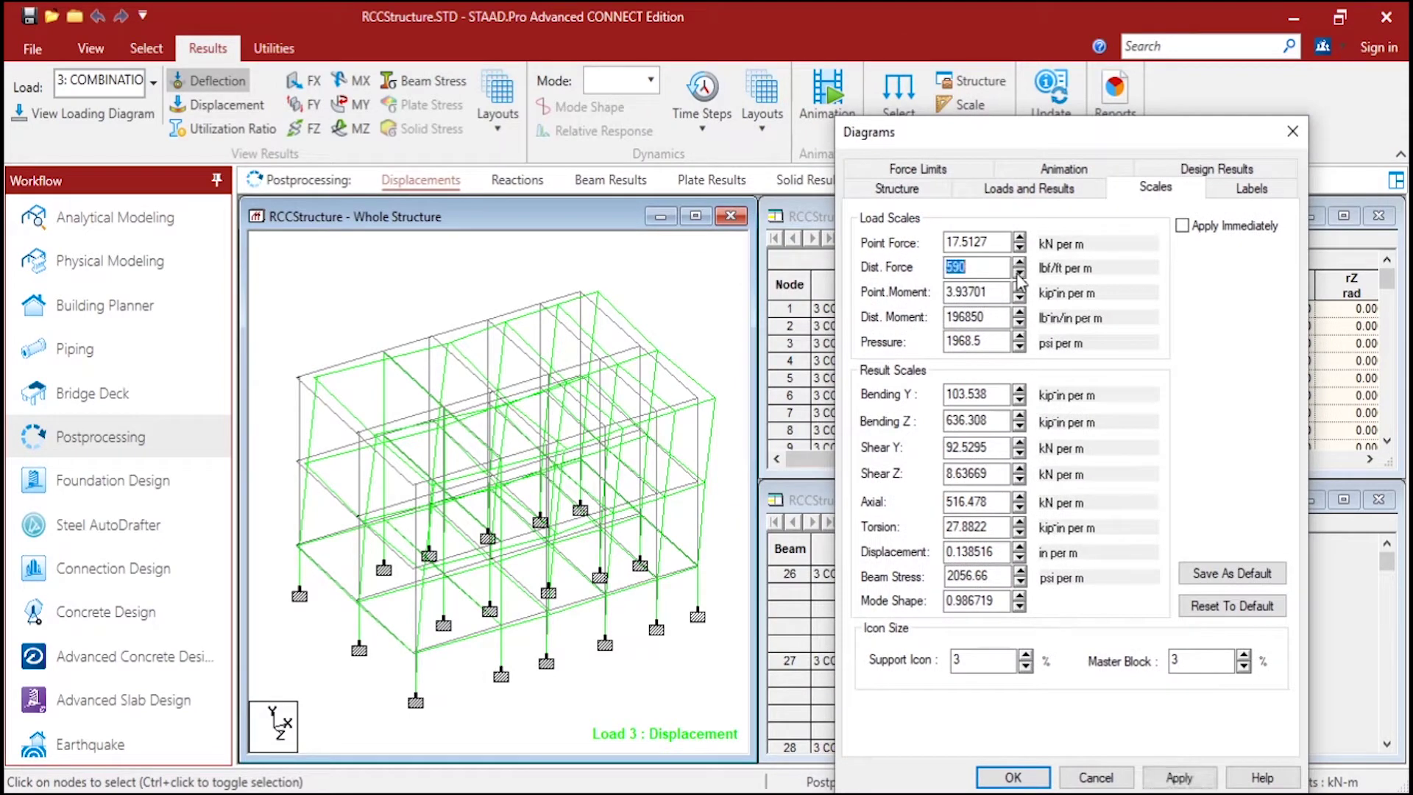
{"action": "left_click", "coordinate": [1181, 225]}
{"action": "left_click", "coordinate": [1095, 777]}
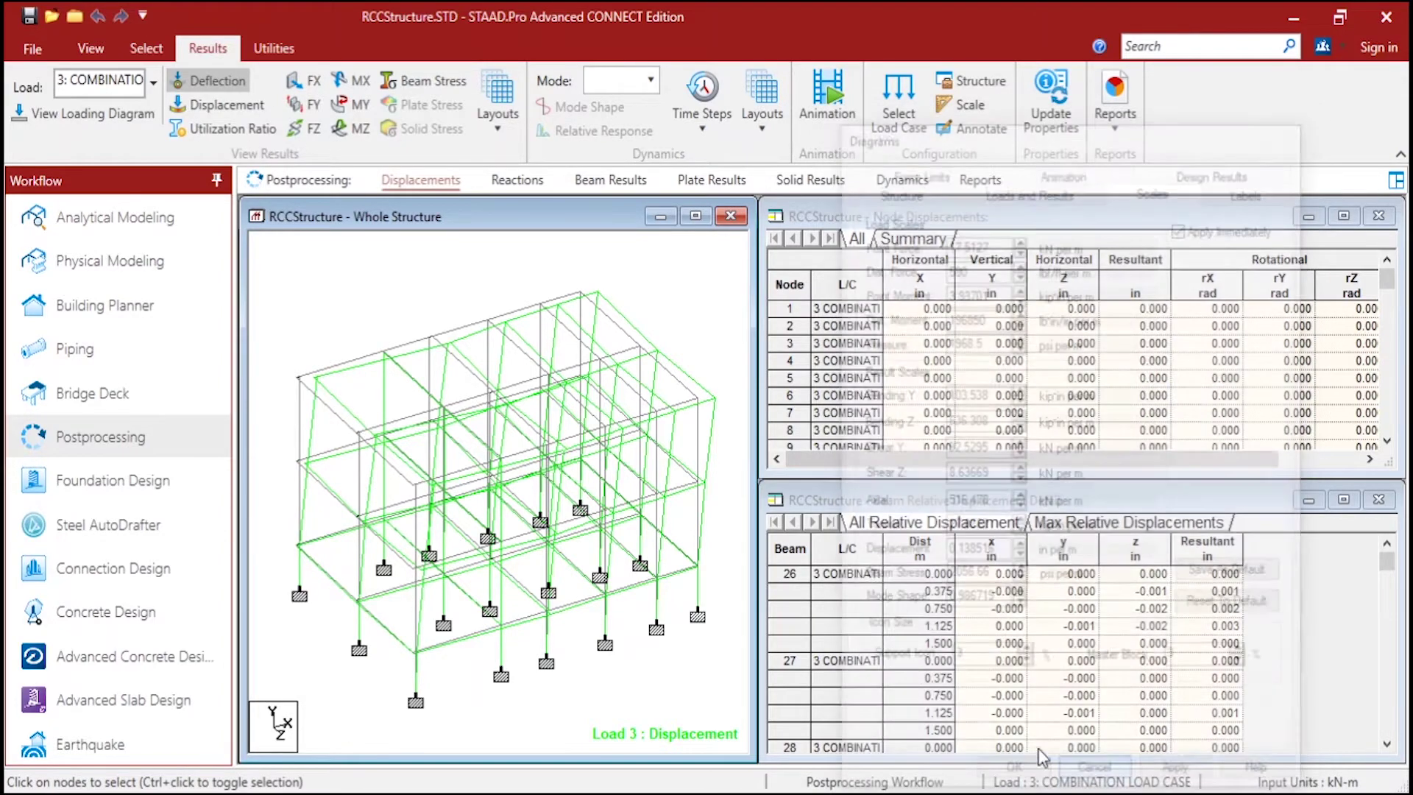
{"action": "left_click", "coordinate": [350, 81]}
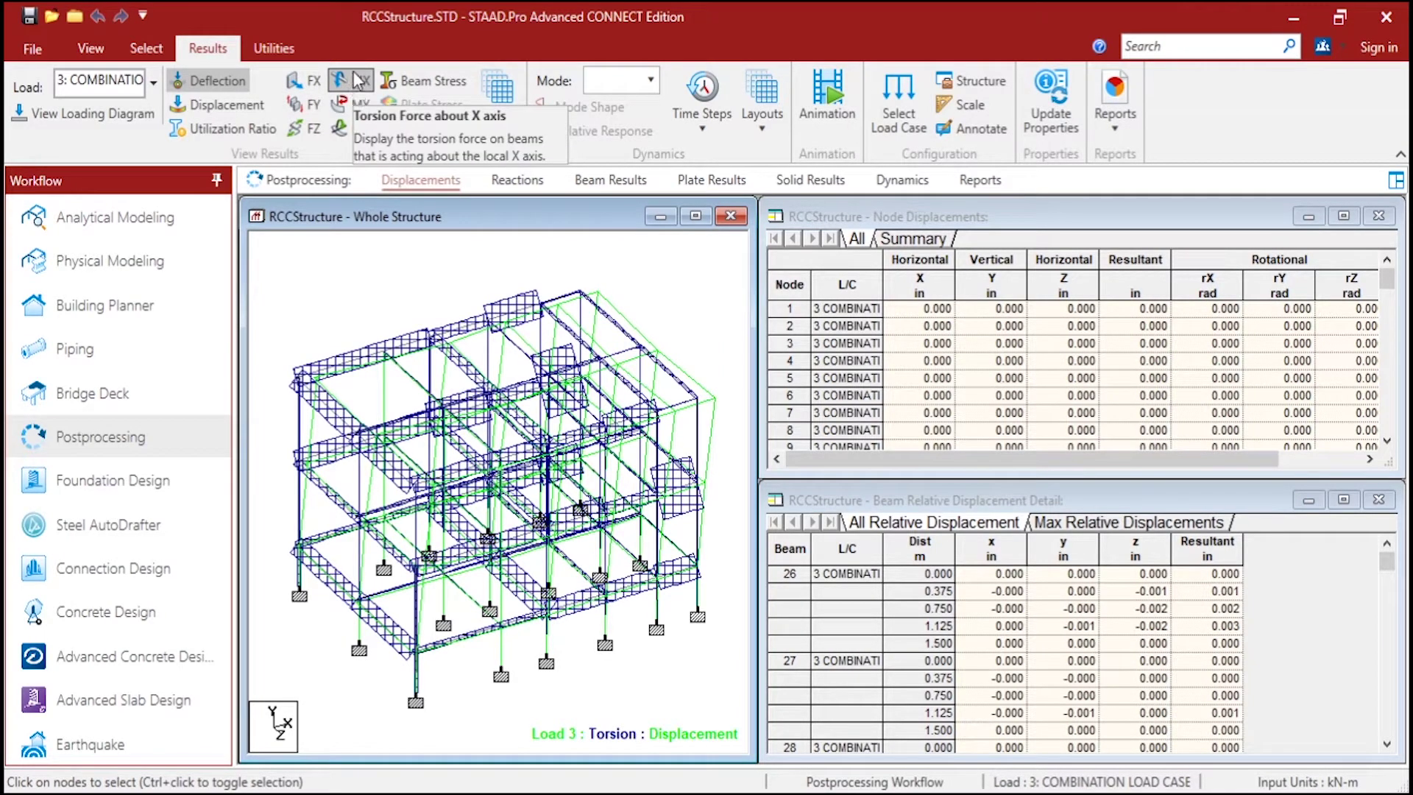
Hide MX and review the MY and MZ bending moment diagrams, then turn them off
{"action": "left_click", "coordinate": [355, 106]}
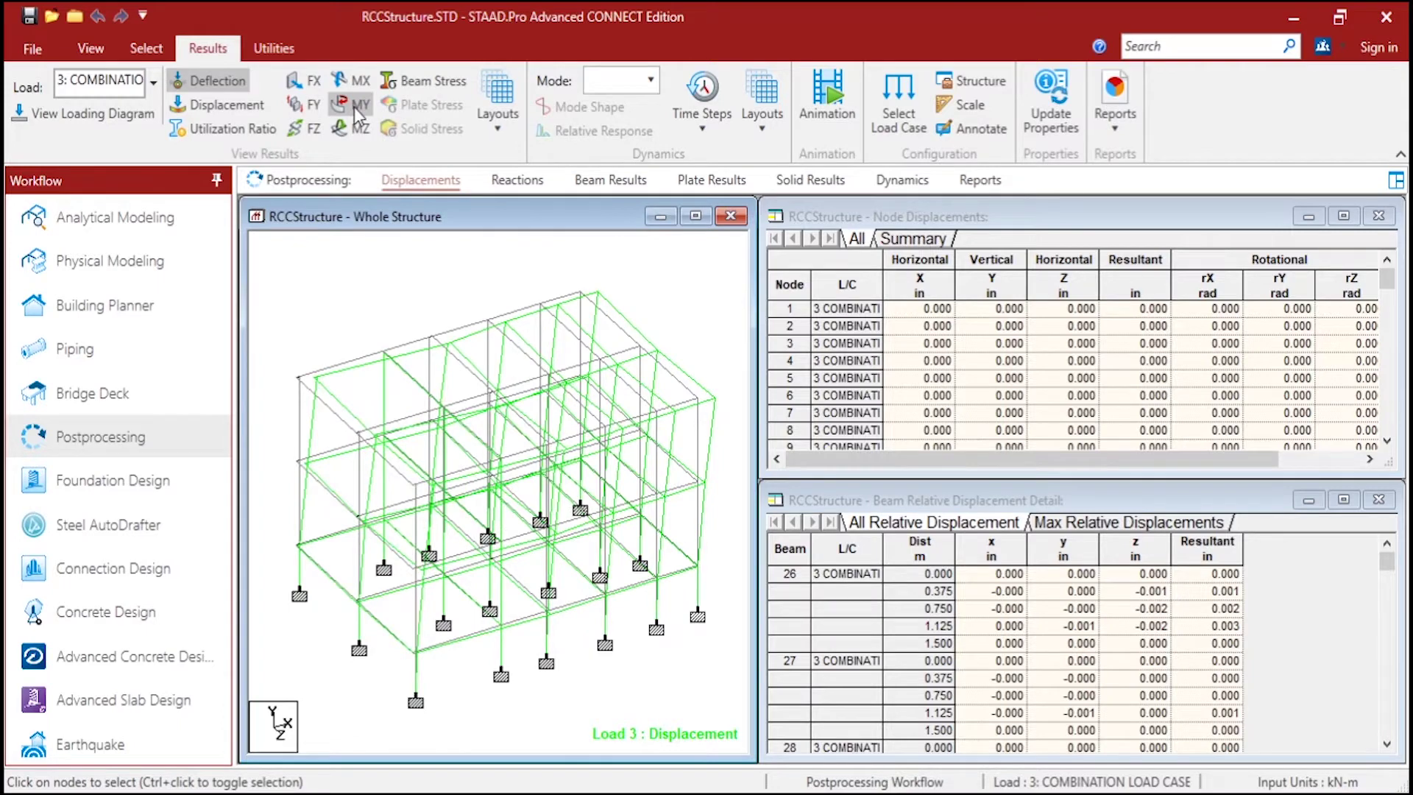
{"action": "left_click", "coordinate": [349, 110]}
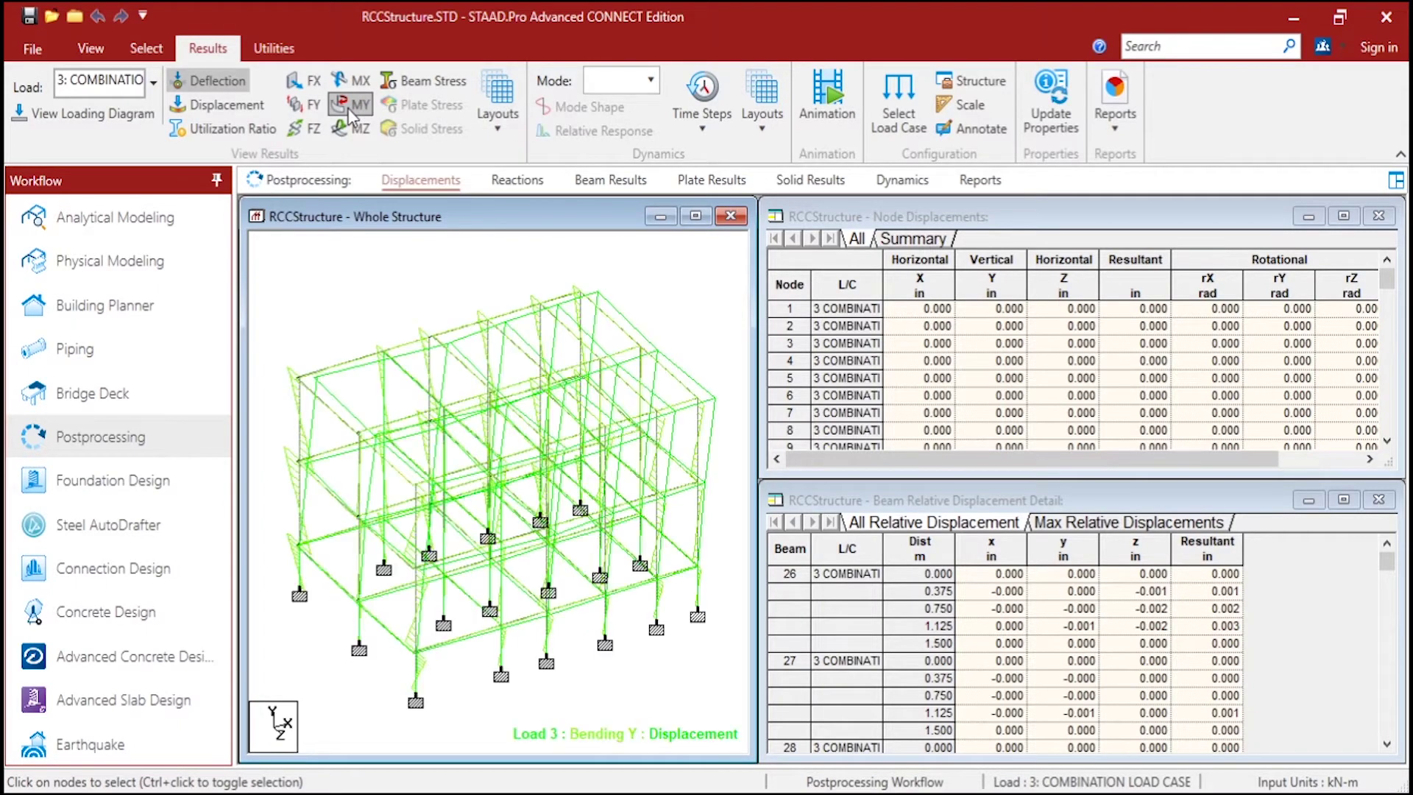
{"action": "left_click", "coordinate": [361, 130]}
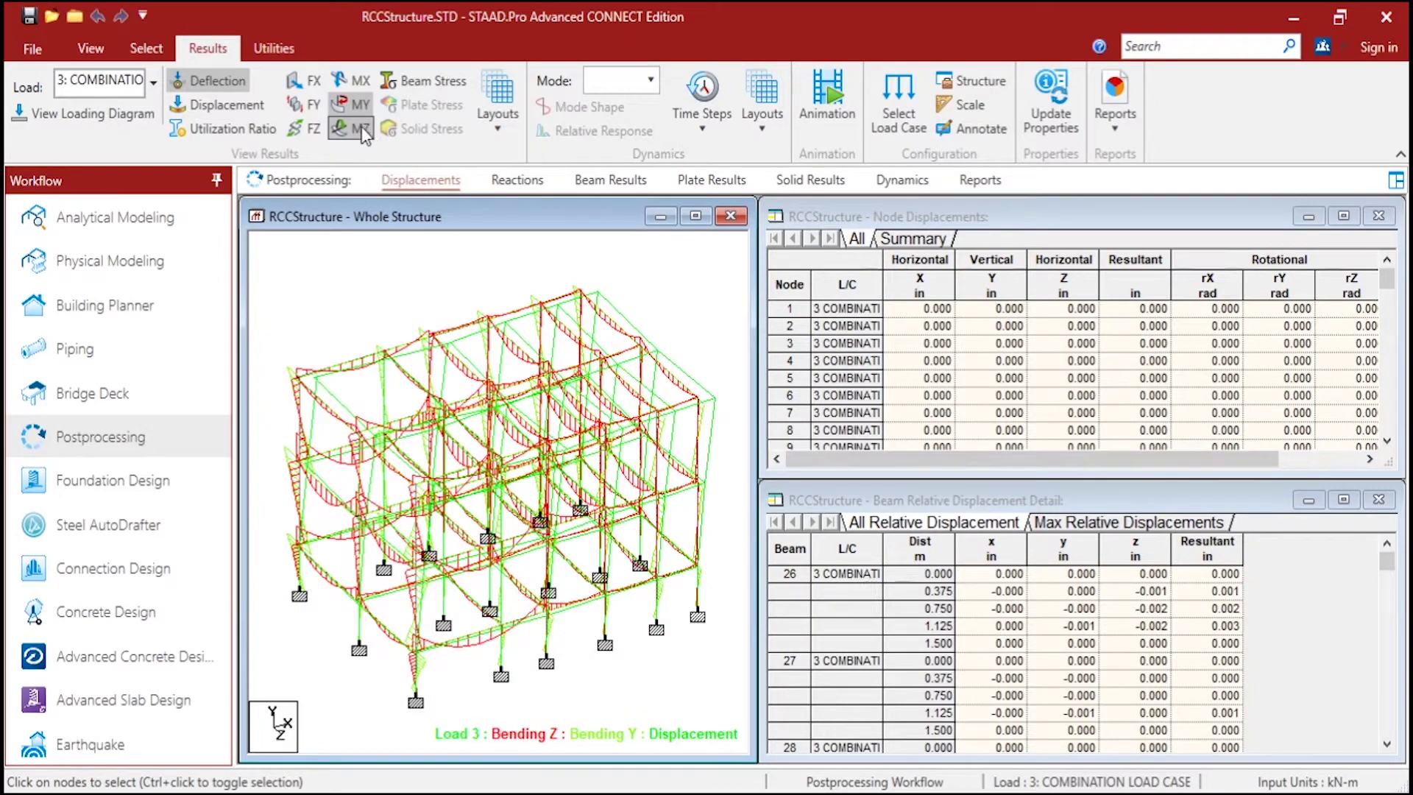
{"action": "left_click", "coordinate": [361, 131]}
{"action": "left_click", "coordinate": [351, 104]}
Review the FZ and FY shear diagrams, hide them, and switch to the Reactions page
{"action": "left_click", "coordinate": [313, 130]}
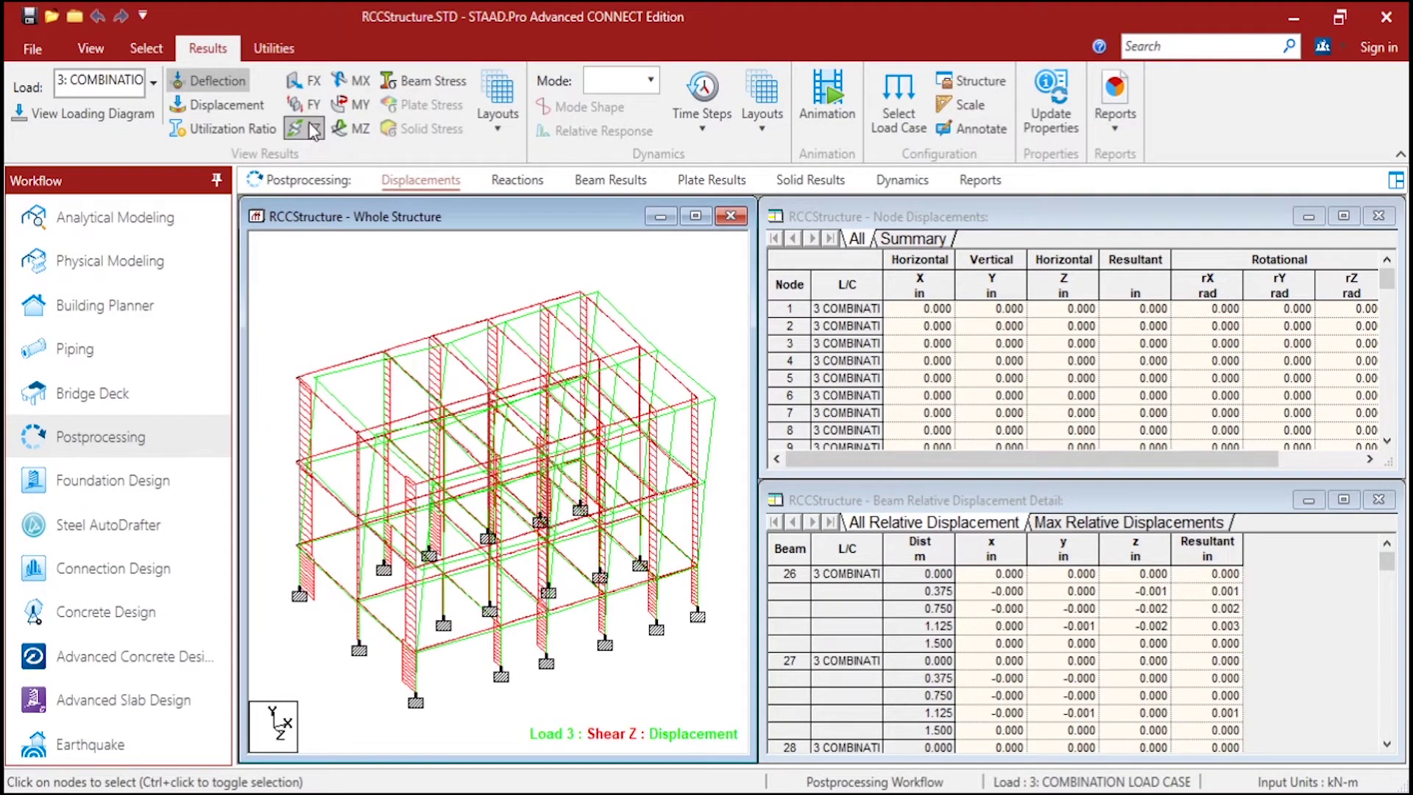
{"action": "left_click", "coordinate": [313, 110]}
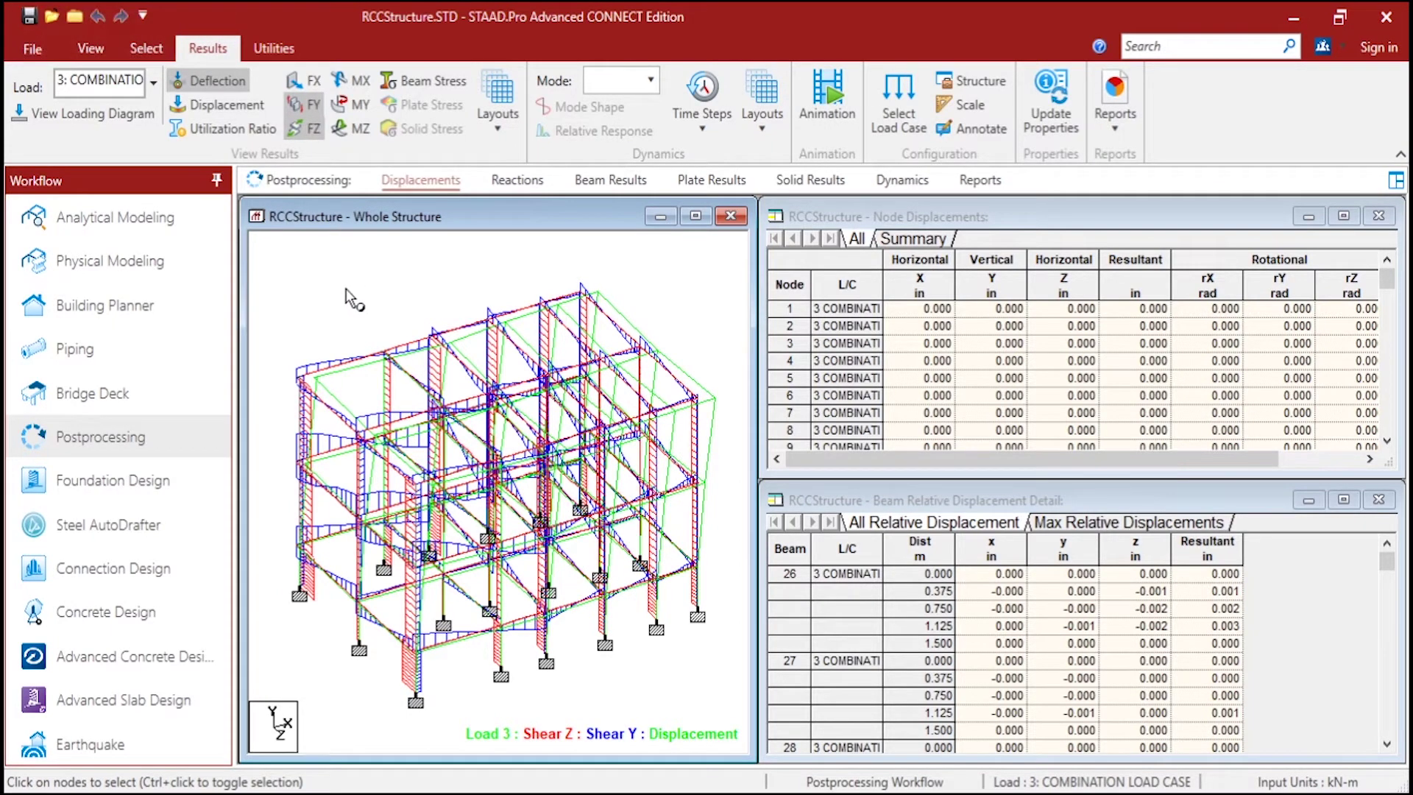
{"action": "left_click", "coordinate": [317, 132]}
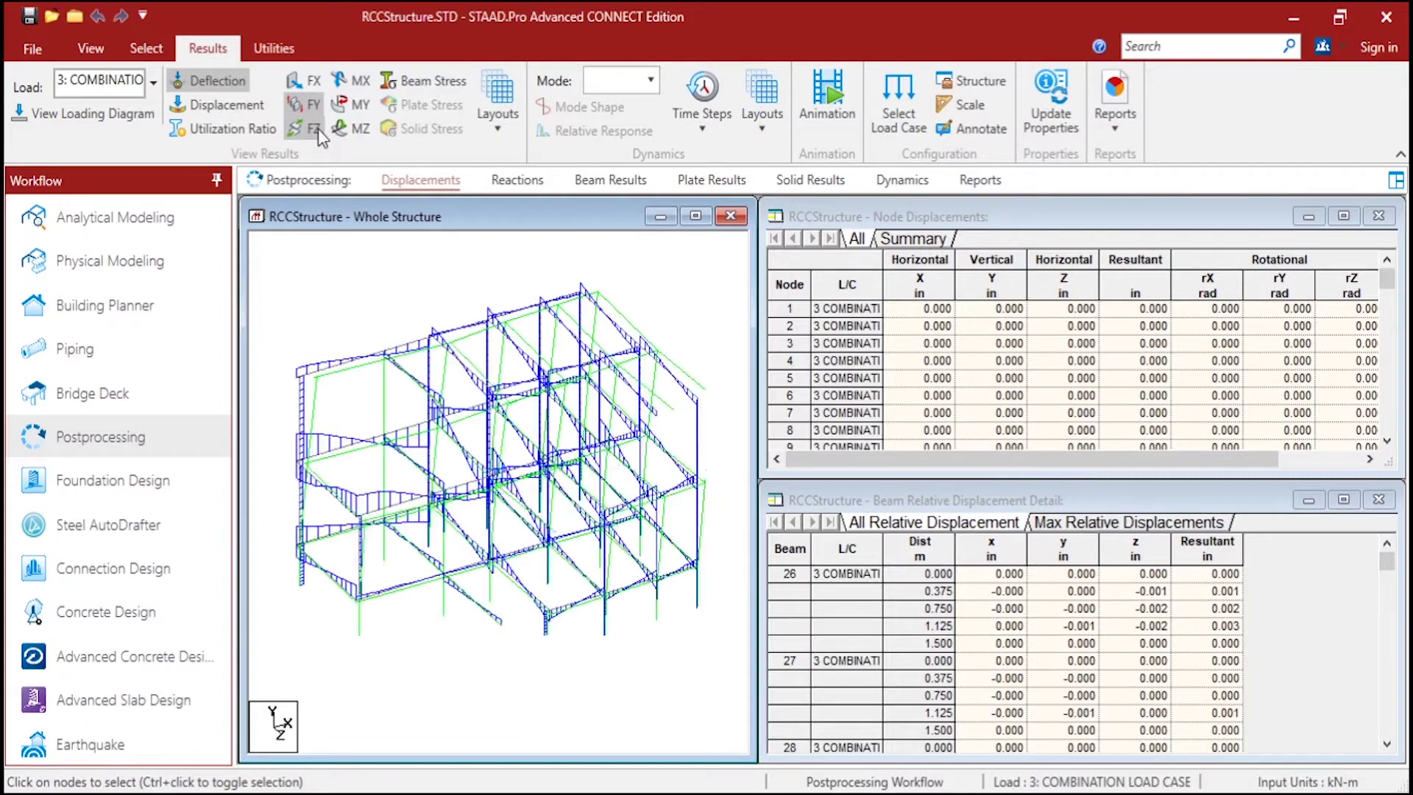
{"action": "left_click", "coordinate": [307, 108]}
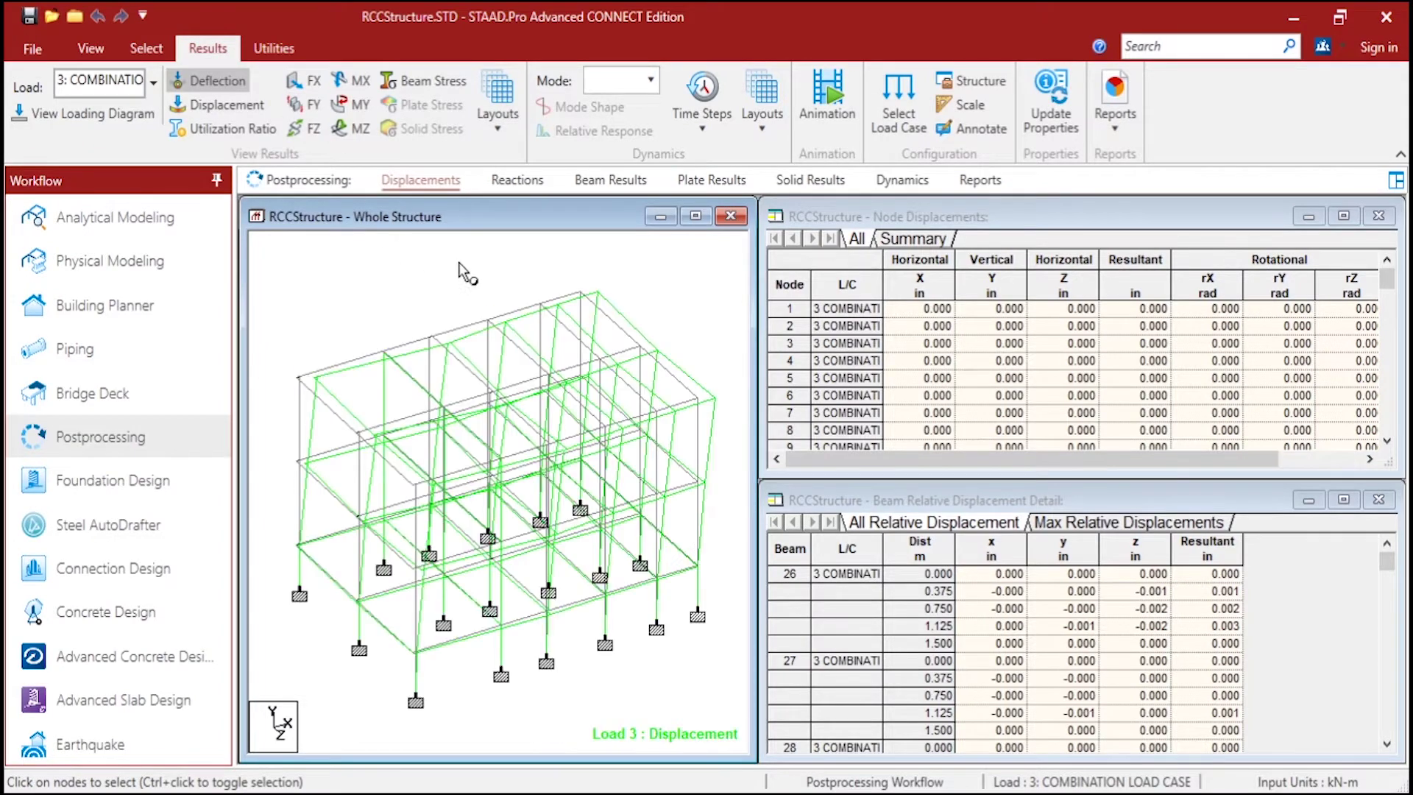
{"action": "left_click", "coordinate": [504, 181]}
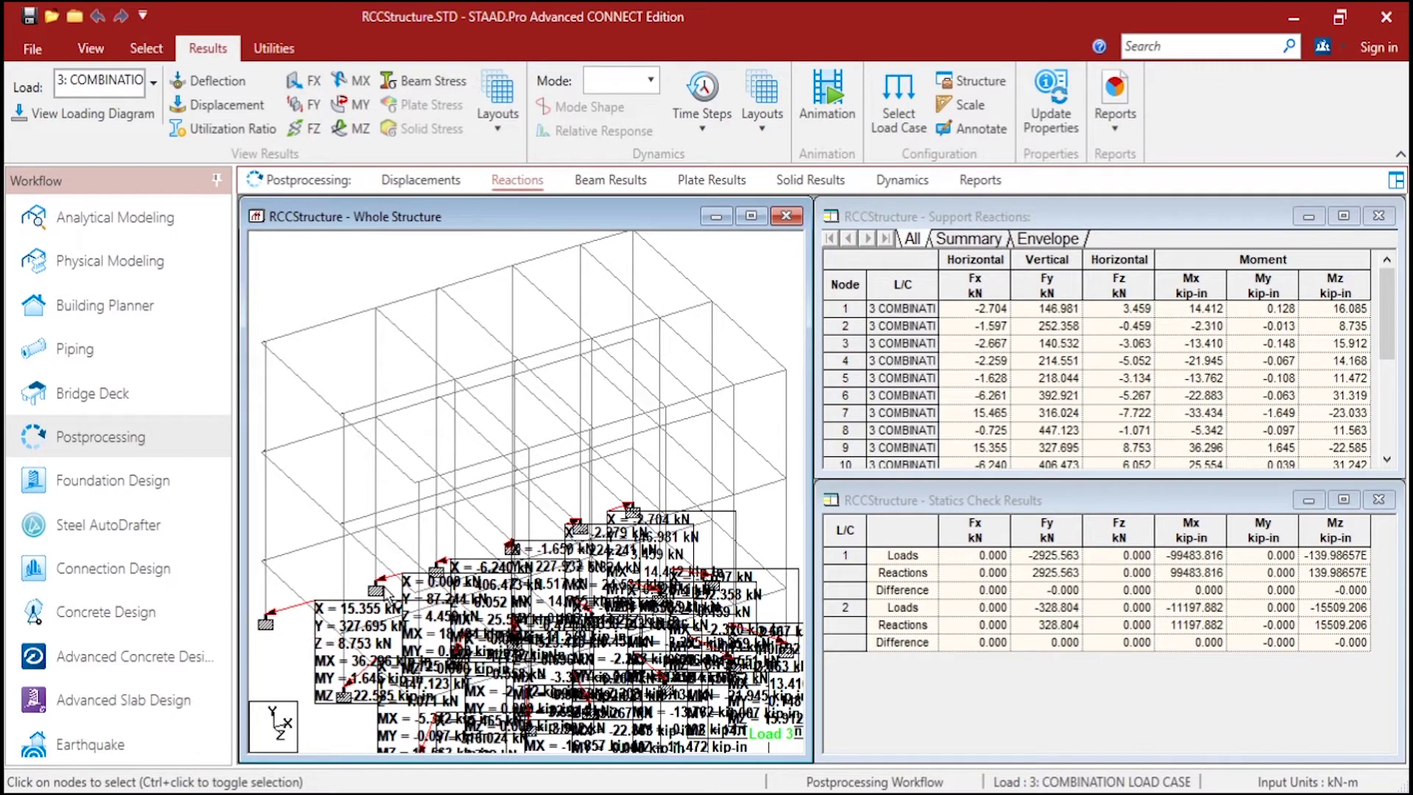
{"action": "left_click", "coordinate": [1137, 359]}
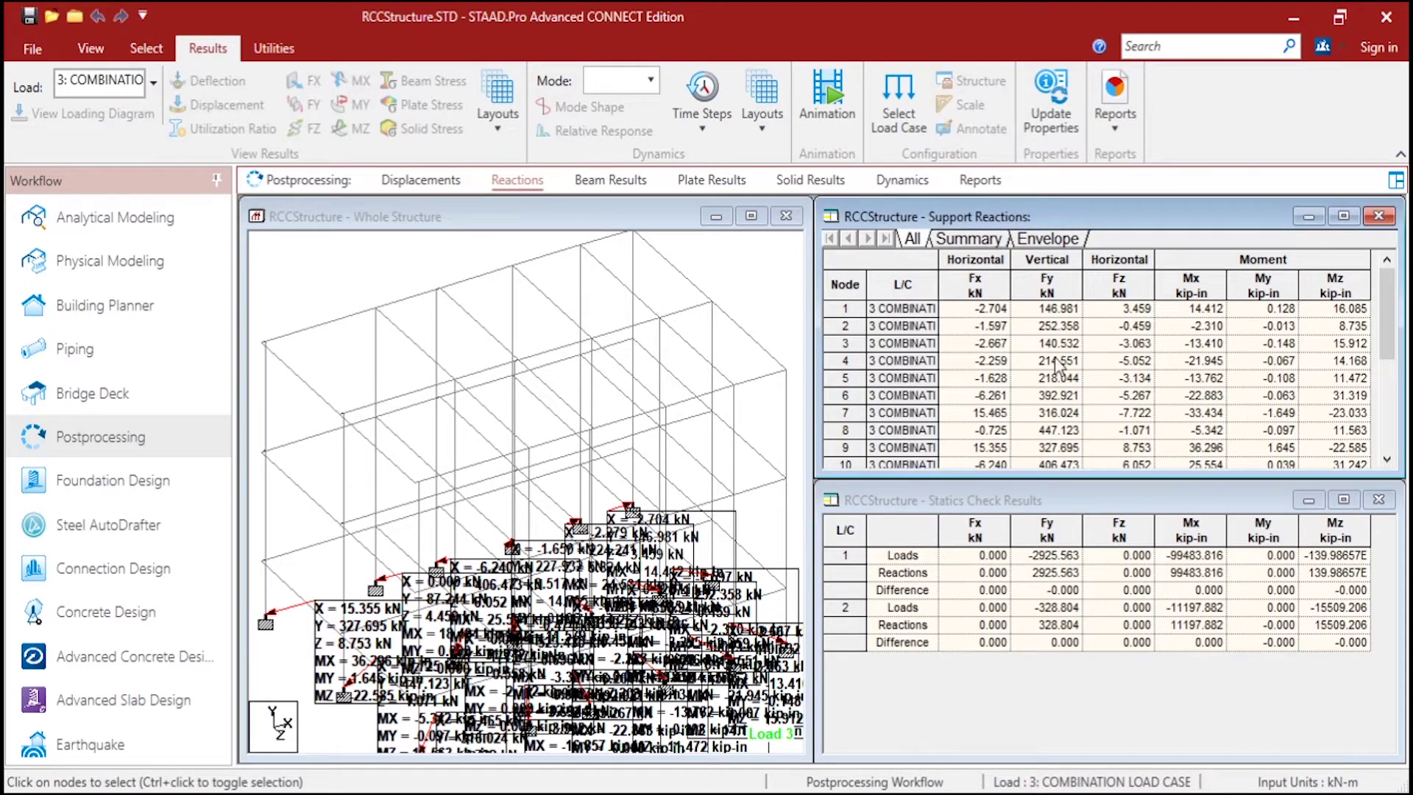
{"action": "left_click", "coordinate": [923, 307]}
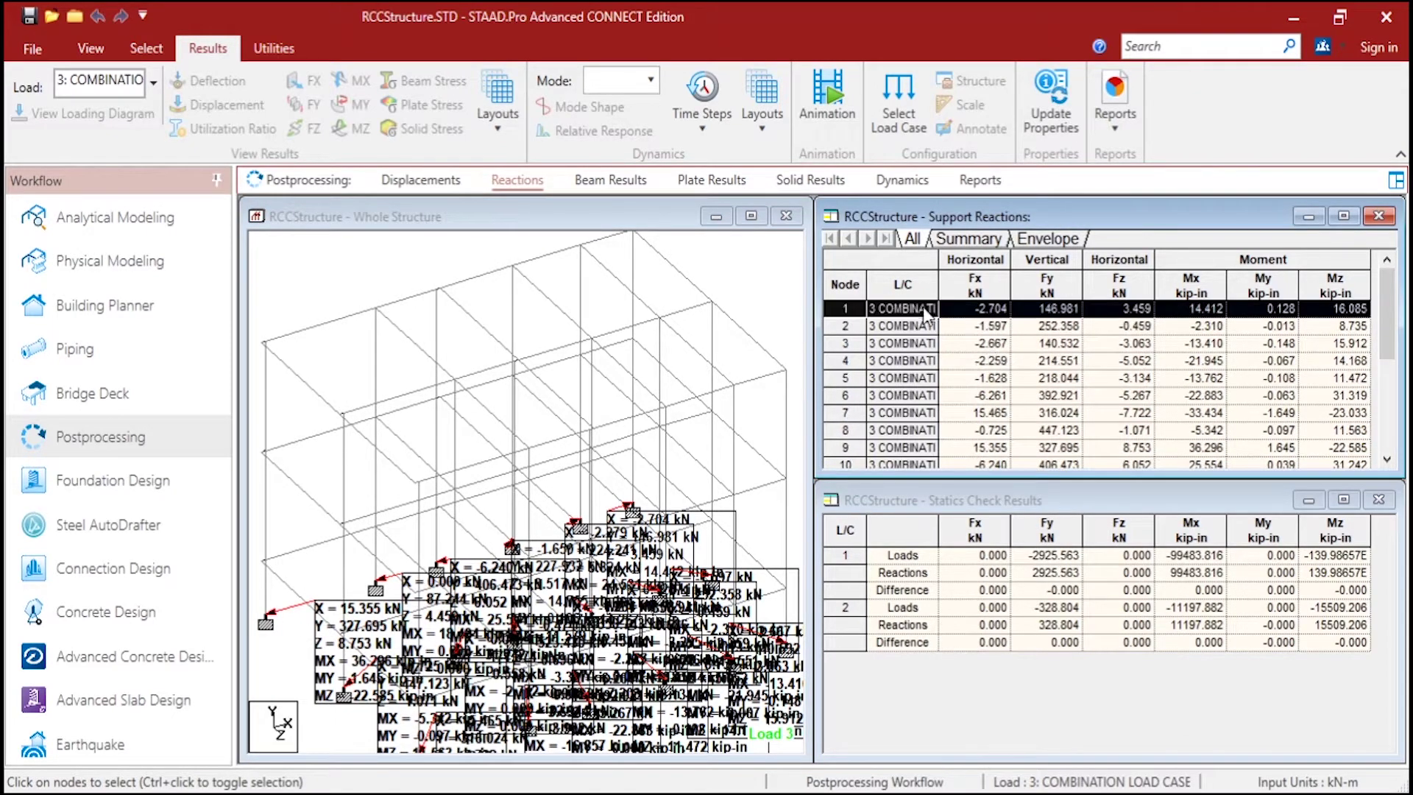
{"action": "left_click", "coordinate": [924, 360]}
{"action": "left_click", "coordinate": [924, 396]}
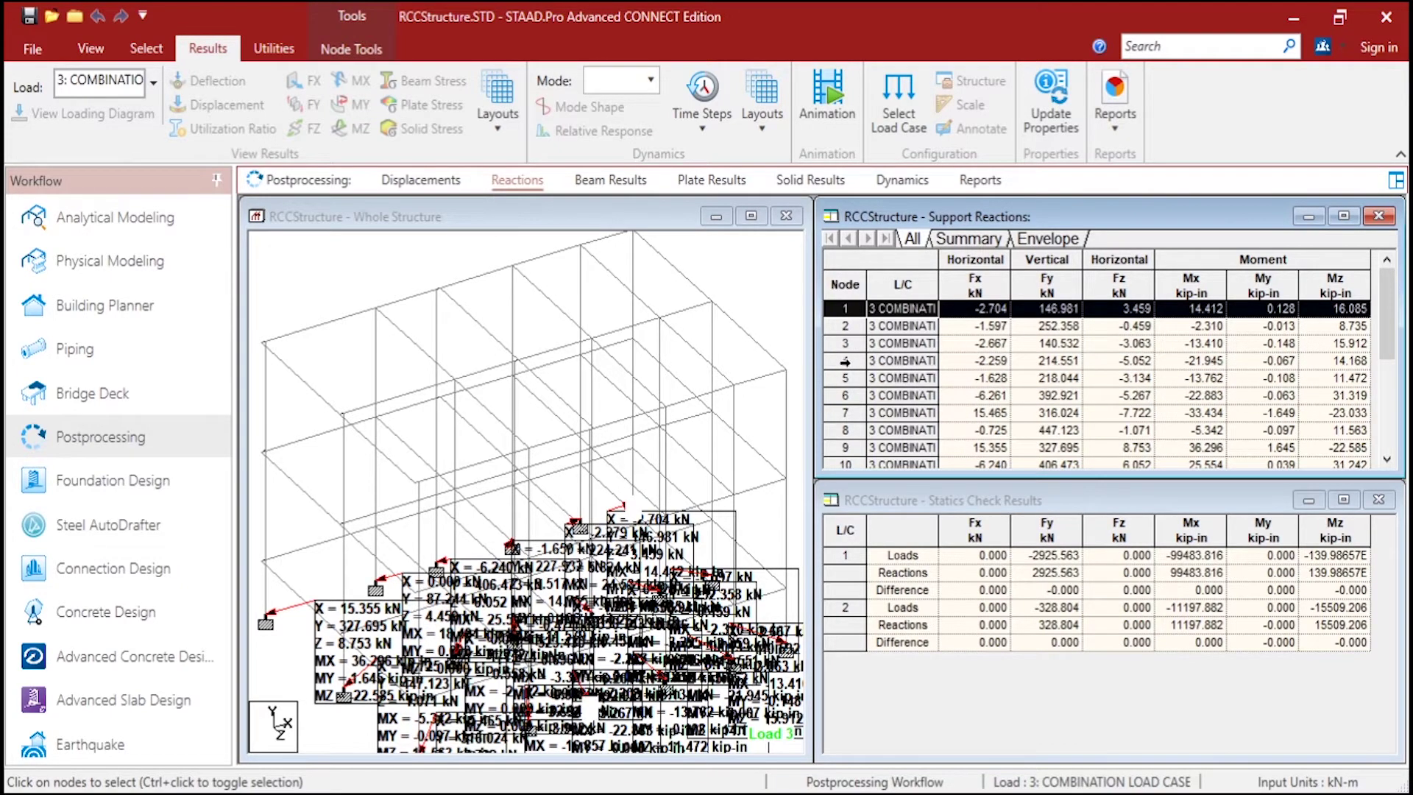
{"action": "left_click", "coordinate": [844, 430]}
{"action": "scroll", "coordinate": [1089, 346], "scroll_direction": "down", "scroll_amount": 2}
{"action": "scroll", "coordinate": [1078, 324], "scroll_direction": "up", "scroll_amount": 2}
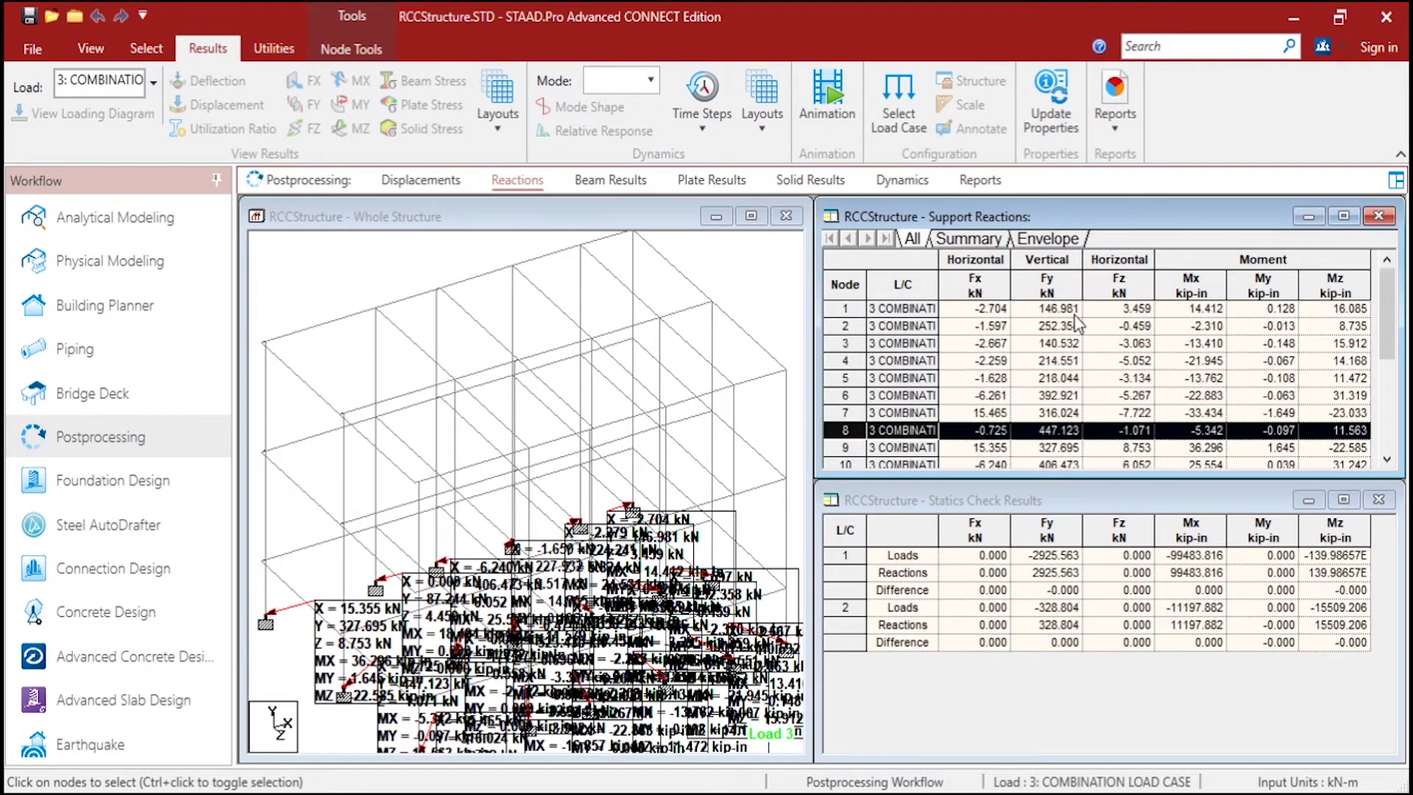
{"action": "left_click", "coordinate": [1015, 325]}
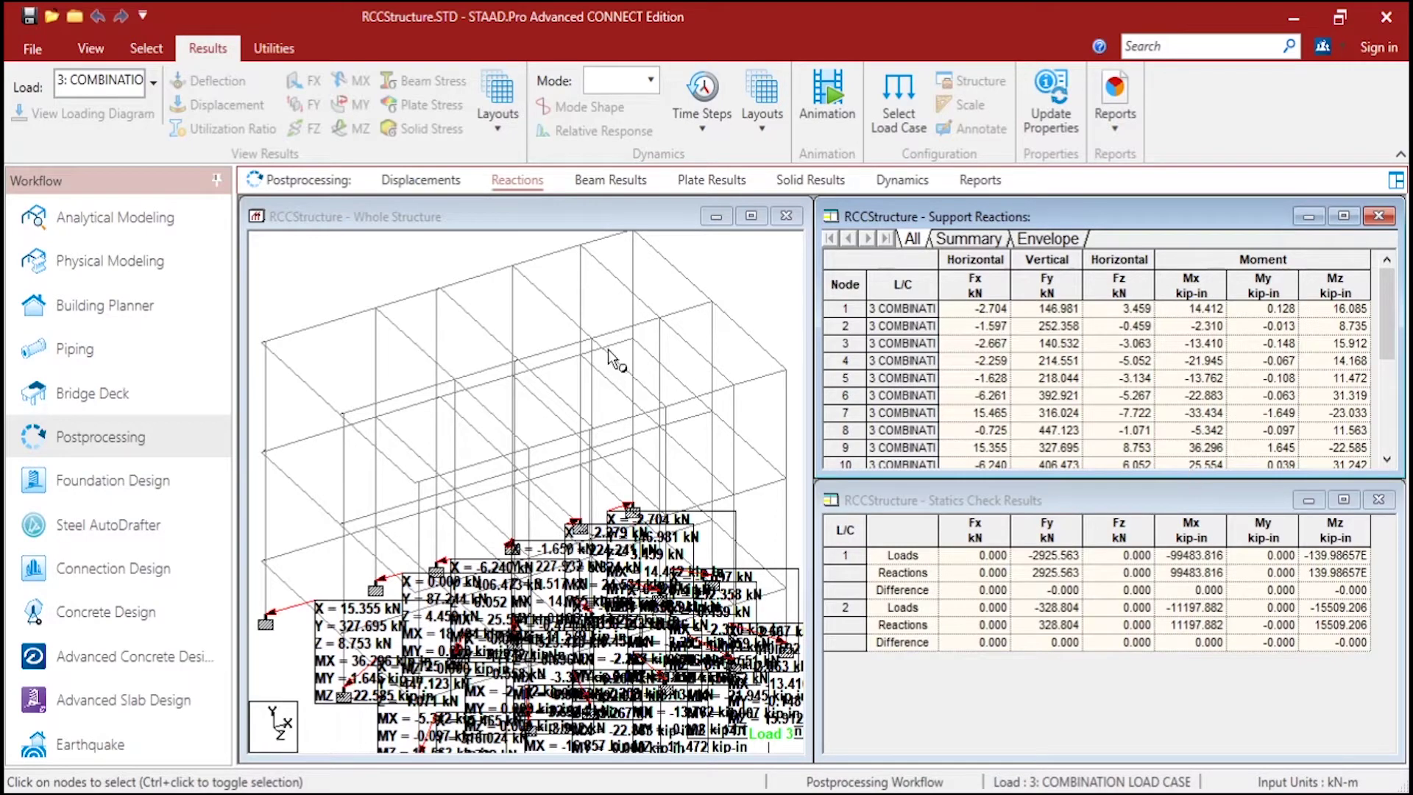
Open Beam Results with the MZ diagram hidden, and bring up beam 128's details
{"action": "left_click", "coordinate": [638, 182]}
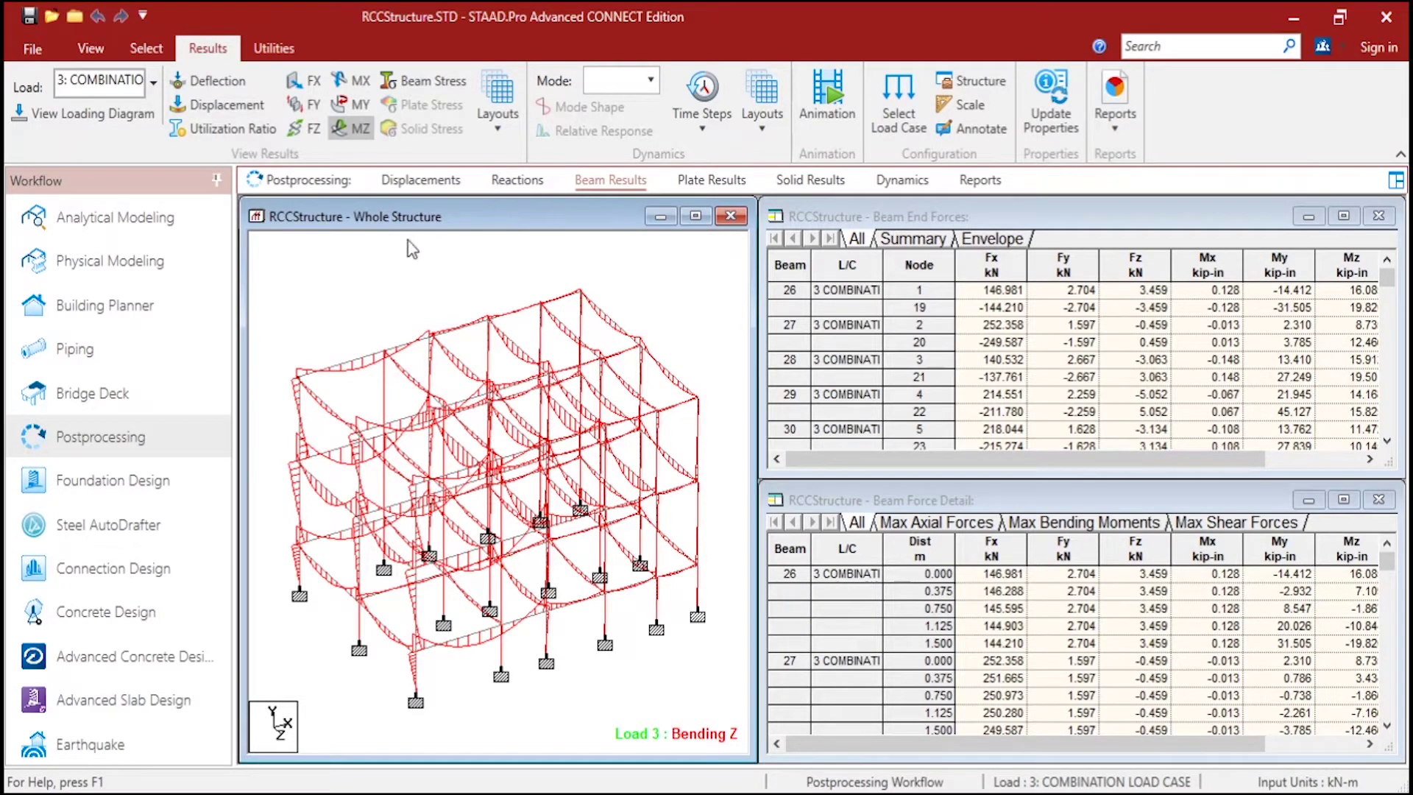
{"action": "left_click", "coordinate": [351, 129]}
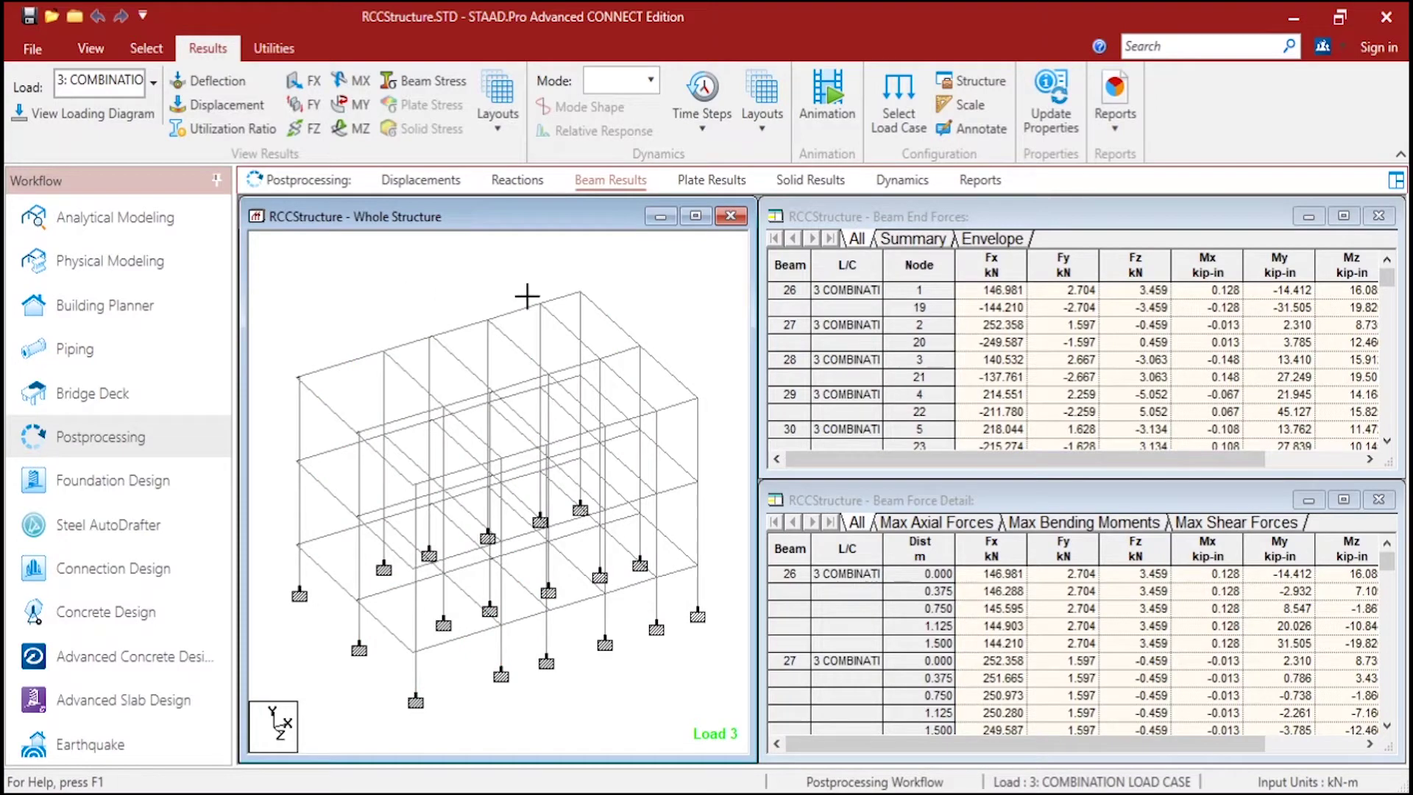
{"action": "double_click", "coordinate": [603, 324]}
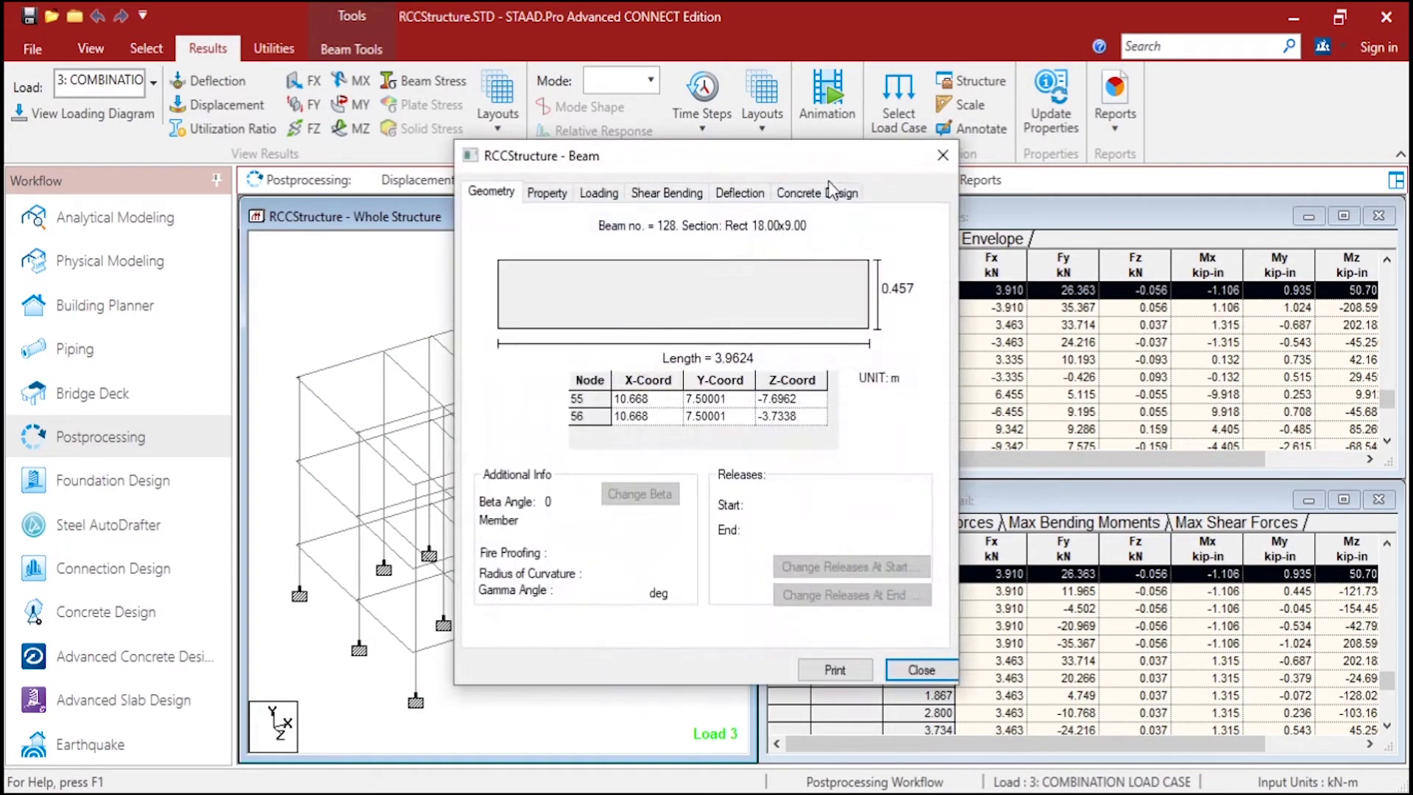
Inspect beam 128's IS-456 concrete design reinforcement in the Beam dialog, then close it
{"action": "left_click", "coordinate": [830, 191]}
{"action": "left_click_drag", "start_coordinate": [784, 156], "coordinate": [839, 243]}
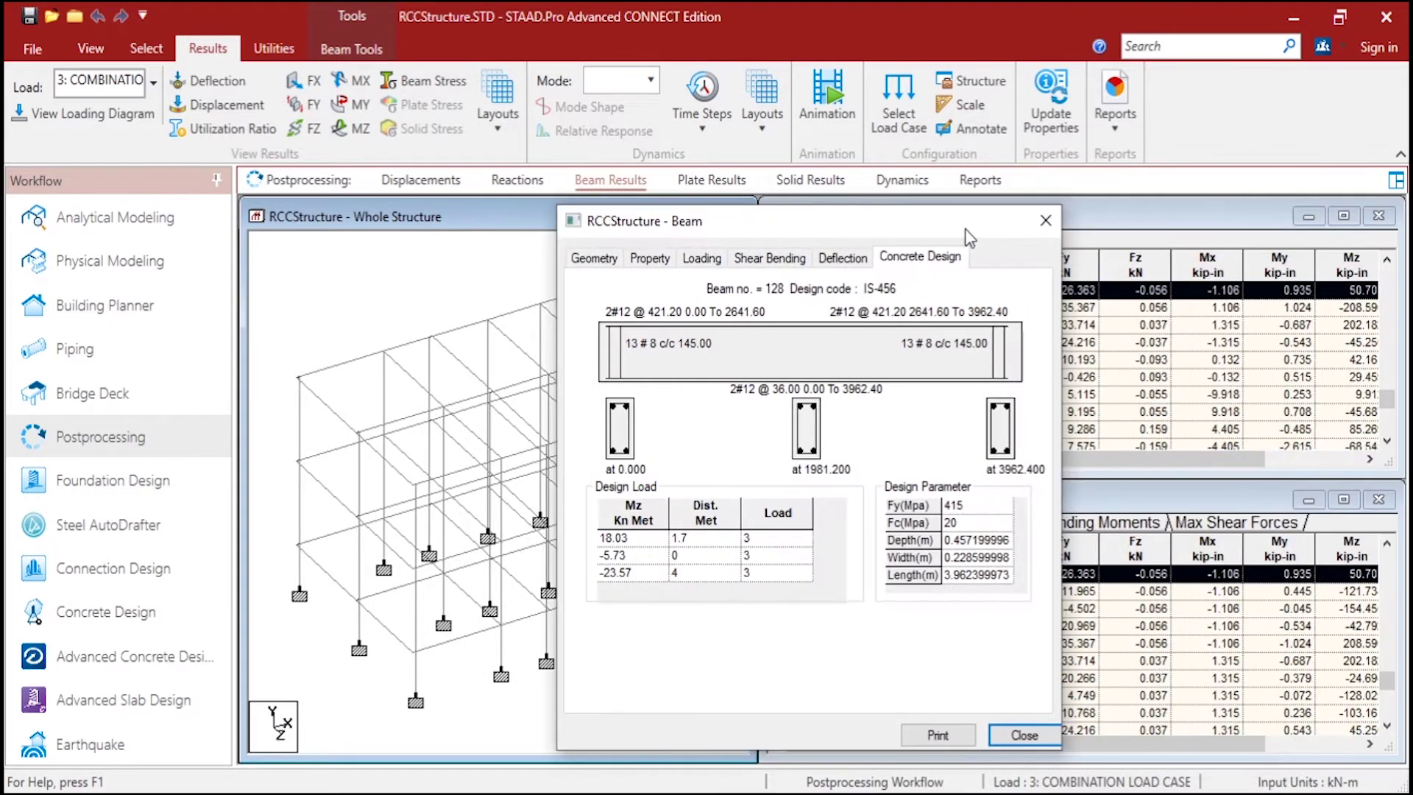
{"action": "left_click", "coordinate": [1045, 219]}
{"action": "double_click", "coordinate": [598, 311]}
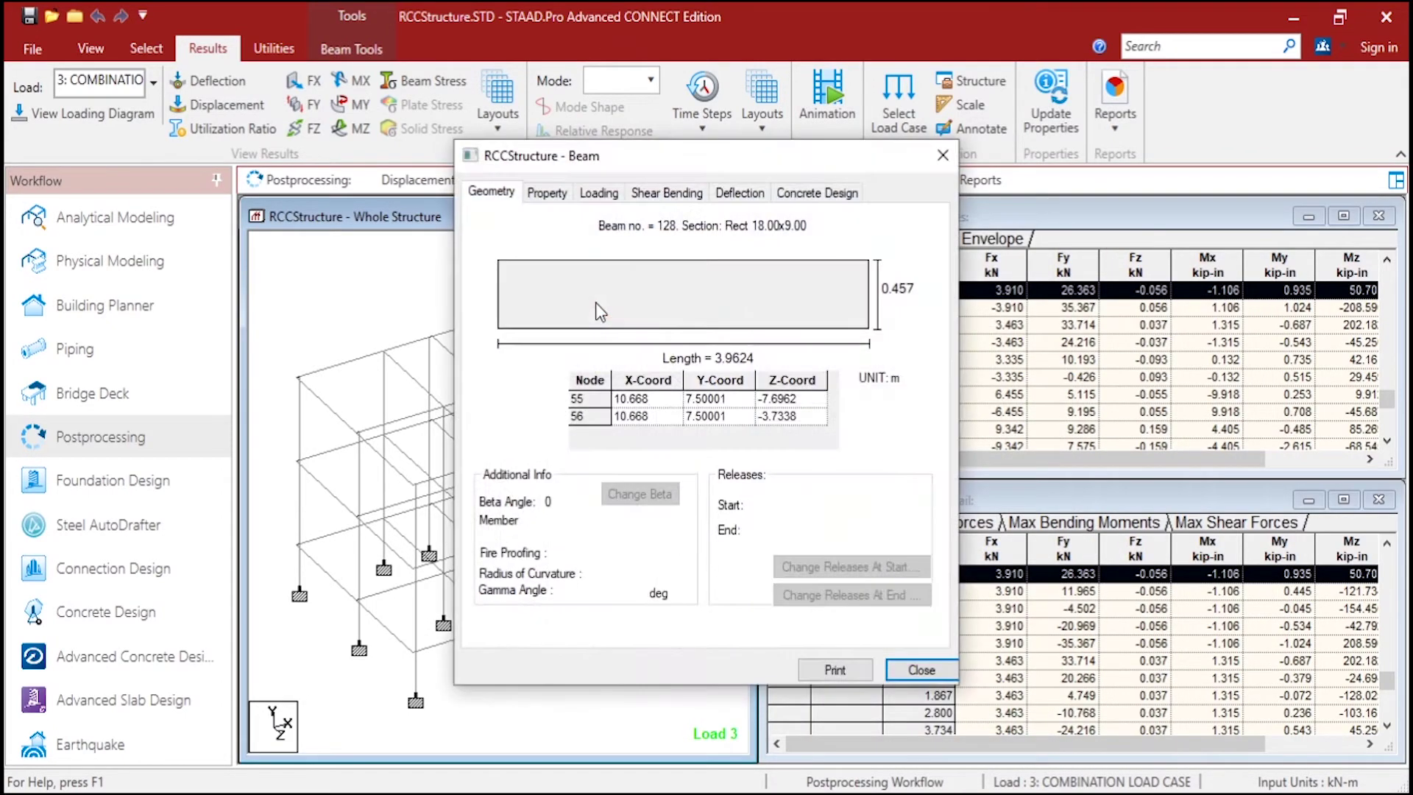
{"action": "left_click", "coordinate": [818, 194]}
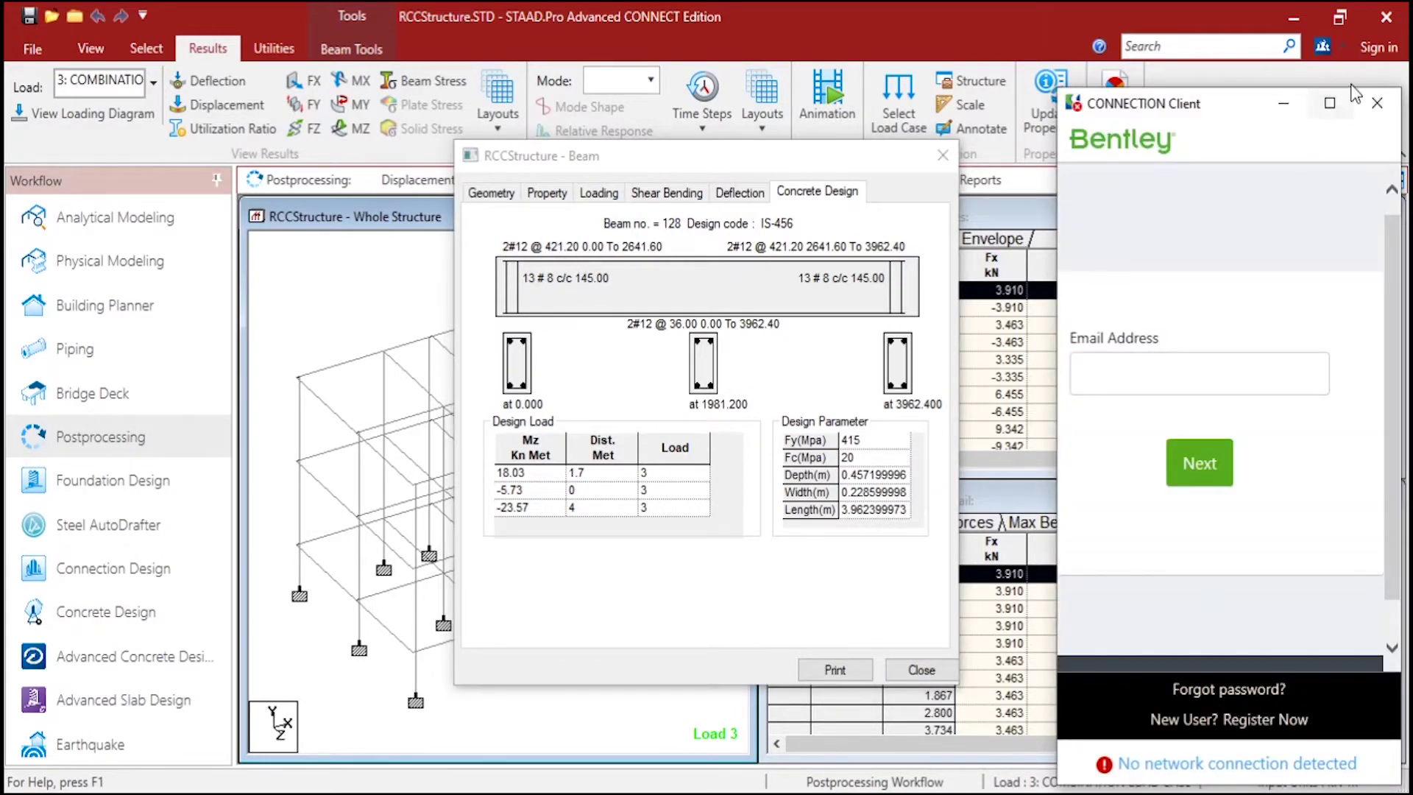
{"action": "left_click", "coordinate": [1387, 92]}
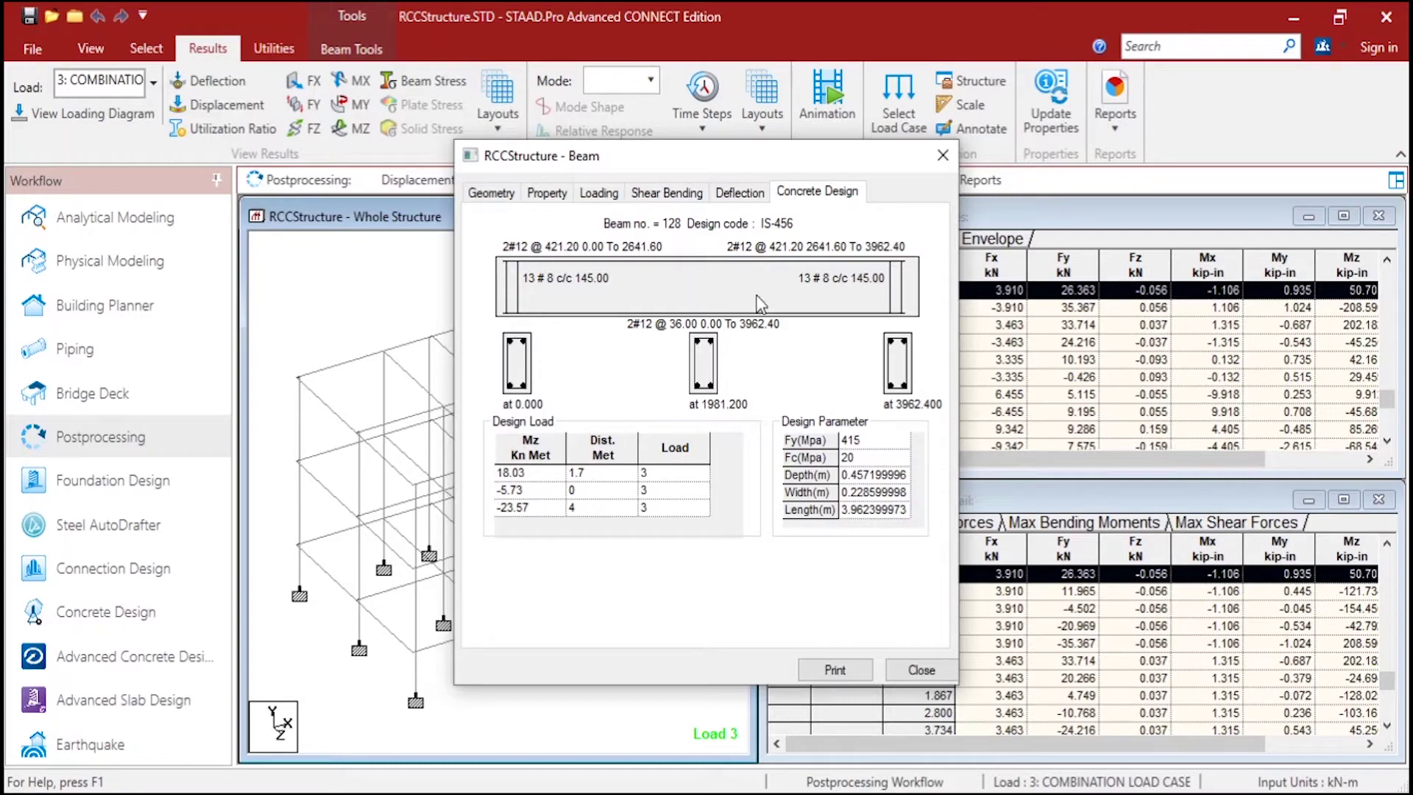
{"action": "left_click", "coordinate": [942, 155]}
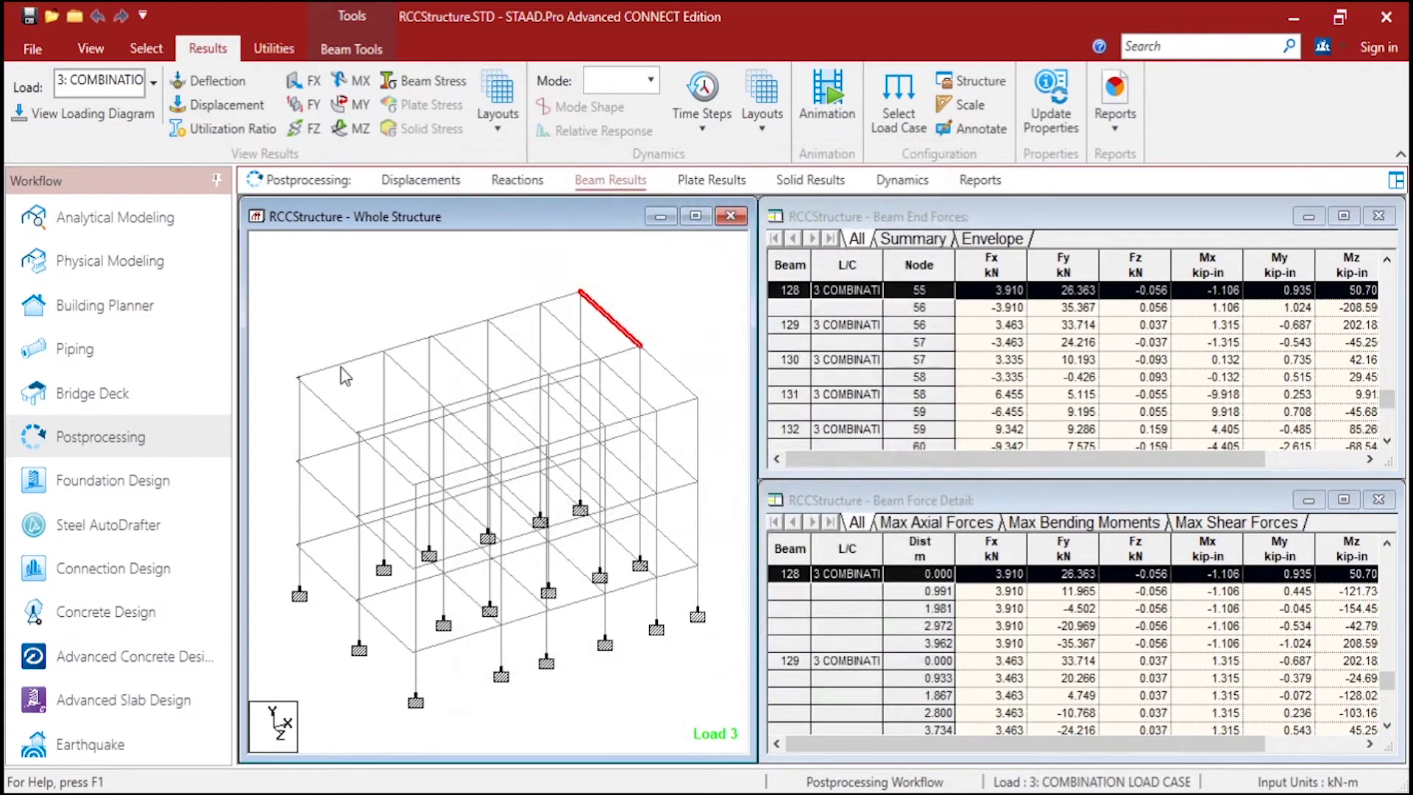
Inspect beam 135's concrete design in the Beam dialog and close it
{"action": "double_click", "coordinate": [363, 358]}
{"action": "left_click", "coordinate": [780, 195]}
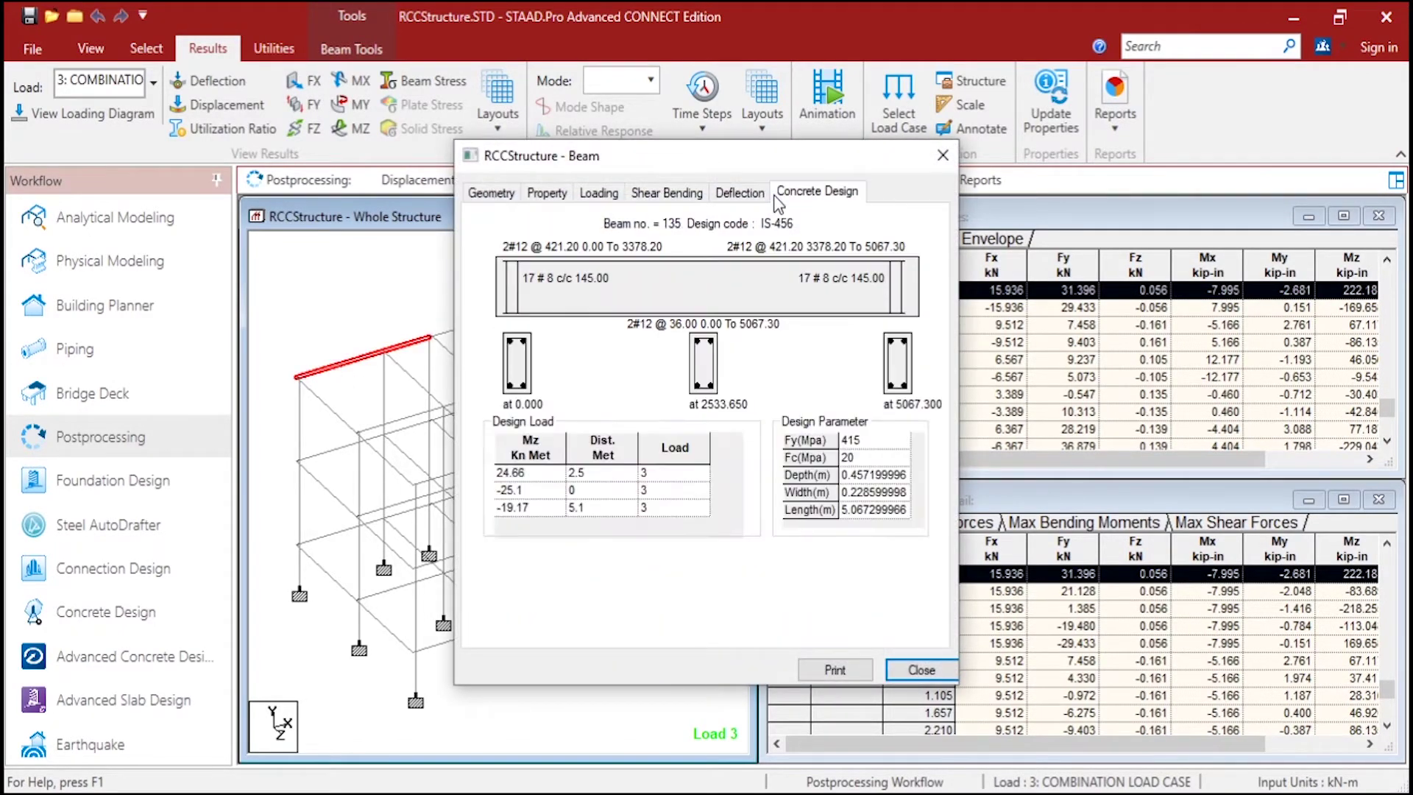
{"action": "left_click_drag", "start_coordinate": [780, 165], "coordinate": [1087, 162]}
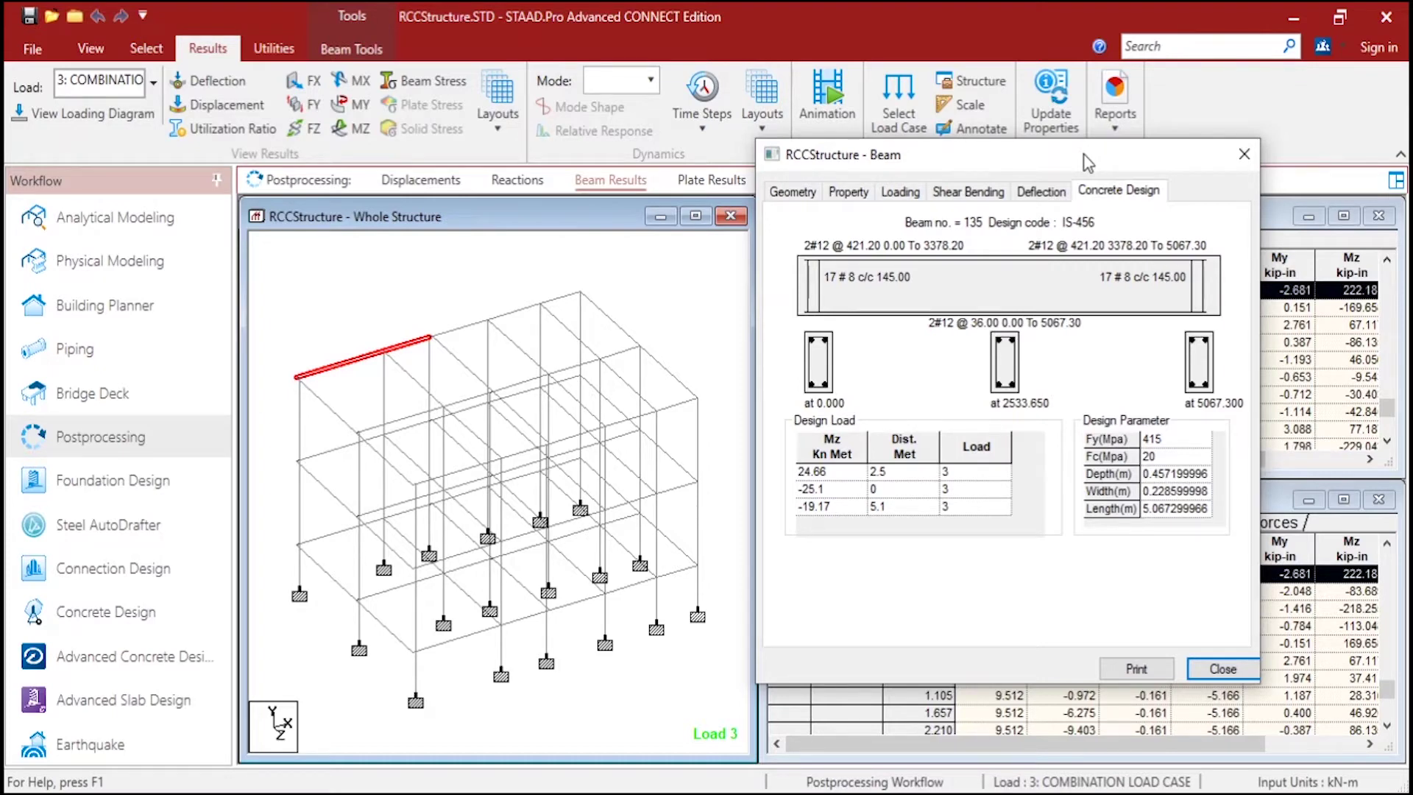
{"action": "left_click", "coordinate": [1243, 153]}
Check column 70's concrete design of 8 bars of 12 mm, then close the dialog
{"action": "double_click", "coordinate": [302, 435]}
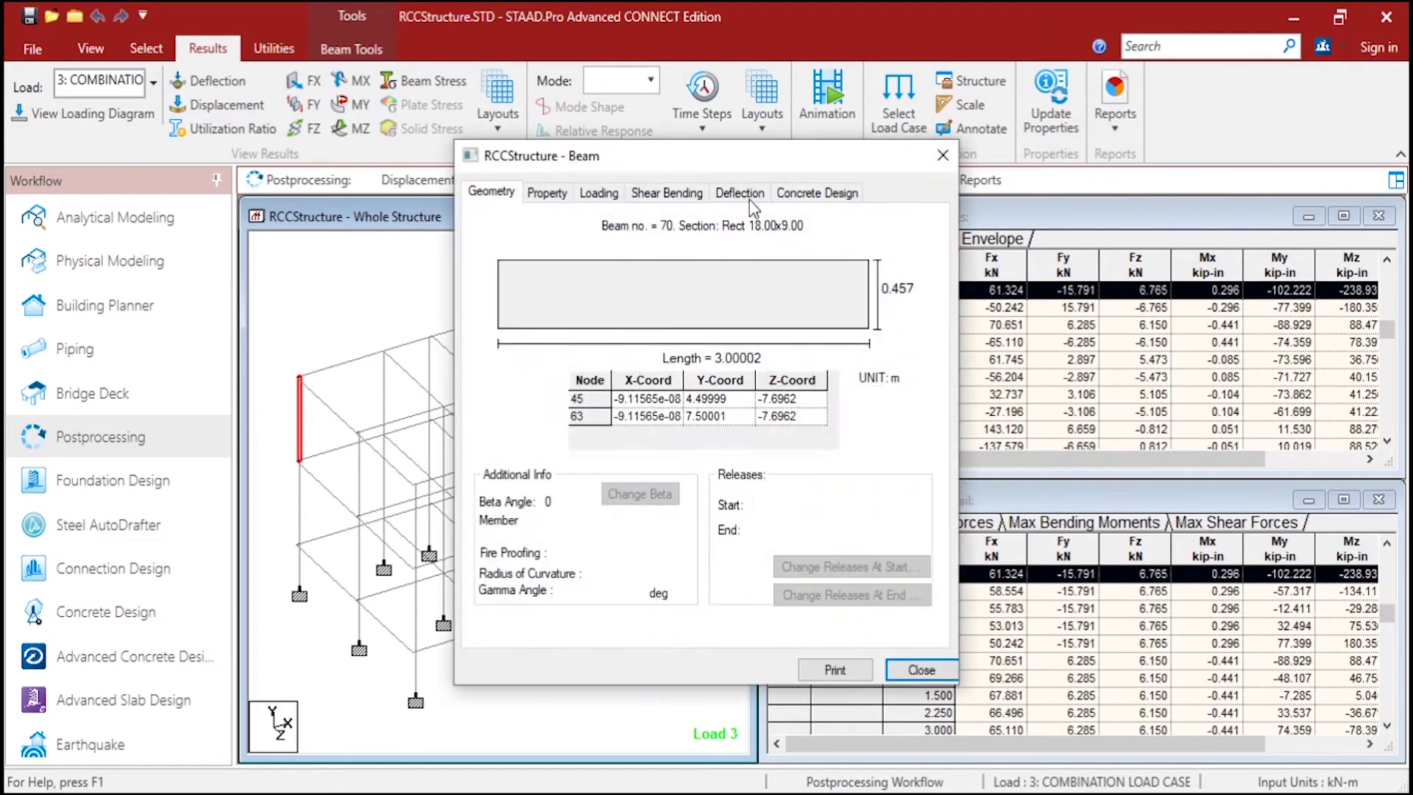
{"action": "left_click", "coordinate": [802, 193]}
{"action": "left_click_drag", "start_coordinate": [802, 160], "coordinate": [1086, 145]}
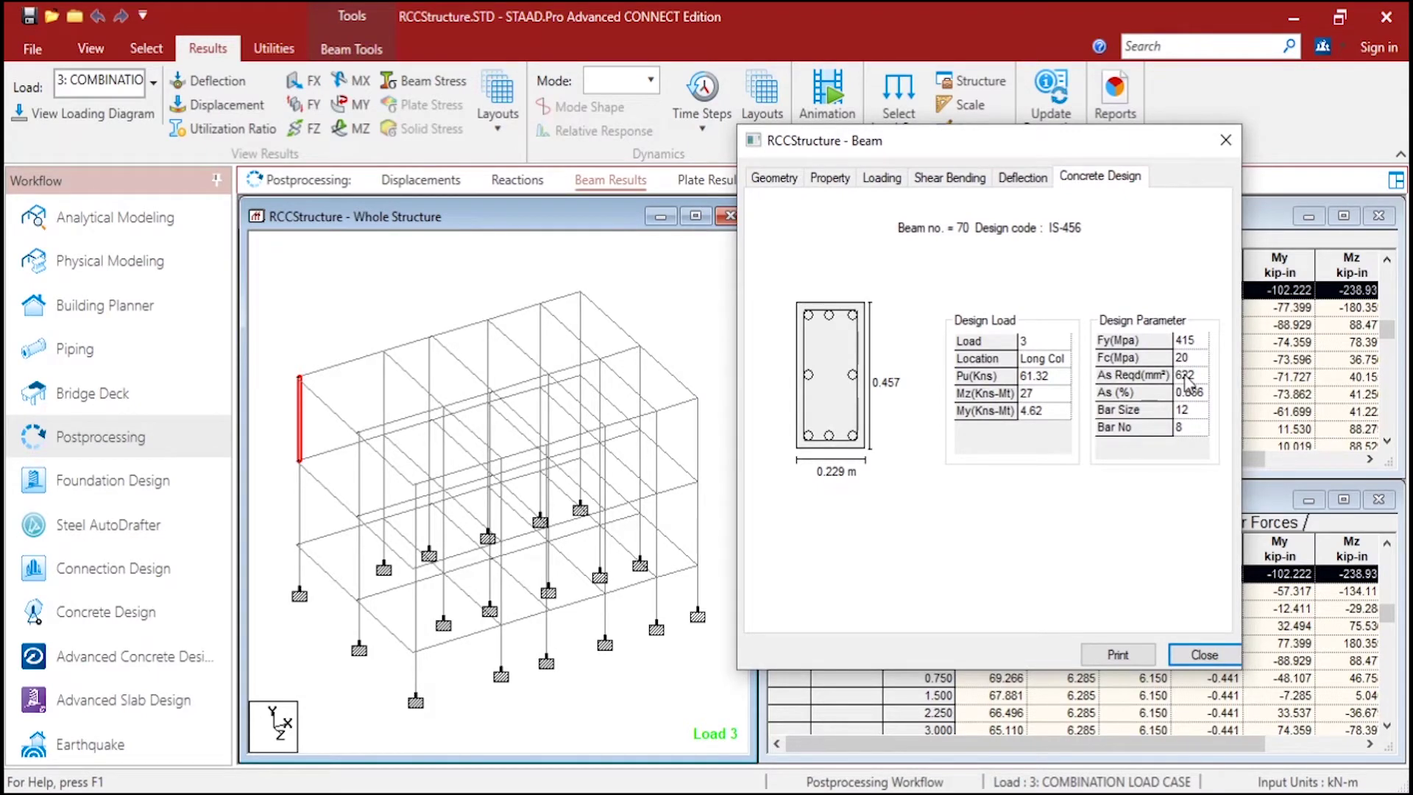
{"action": "double_click", "coordinate": [1180, 427]}
{"action": "double_click", "coordinate": [1197, 410]}
{"action": "left_click", "coordinate": [1189, 427]}
{"action": "left_click", "coordinate": [1225, 139]}
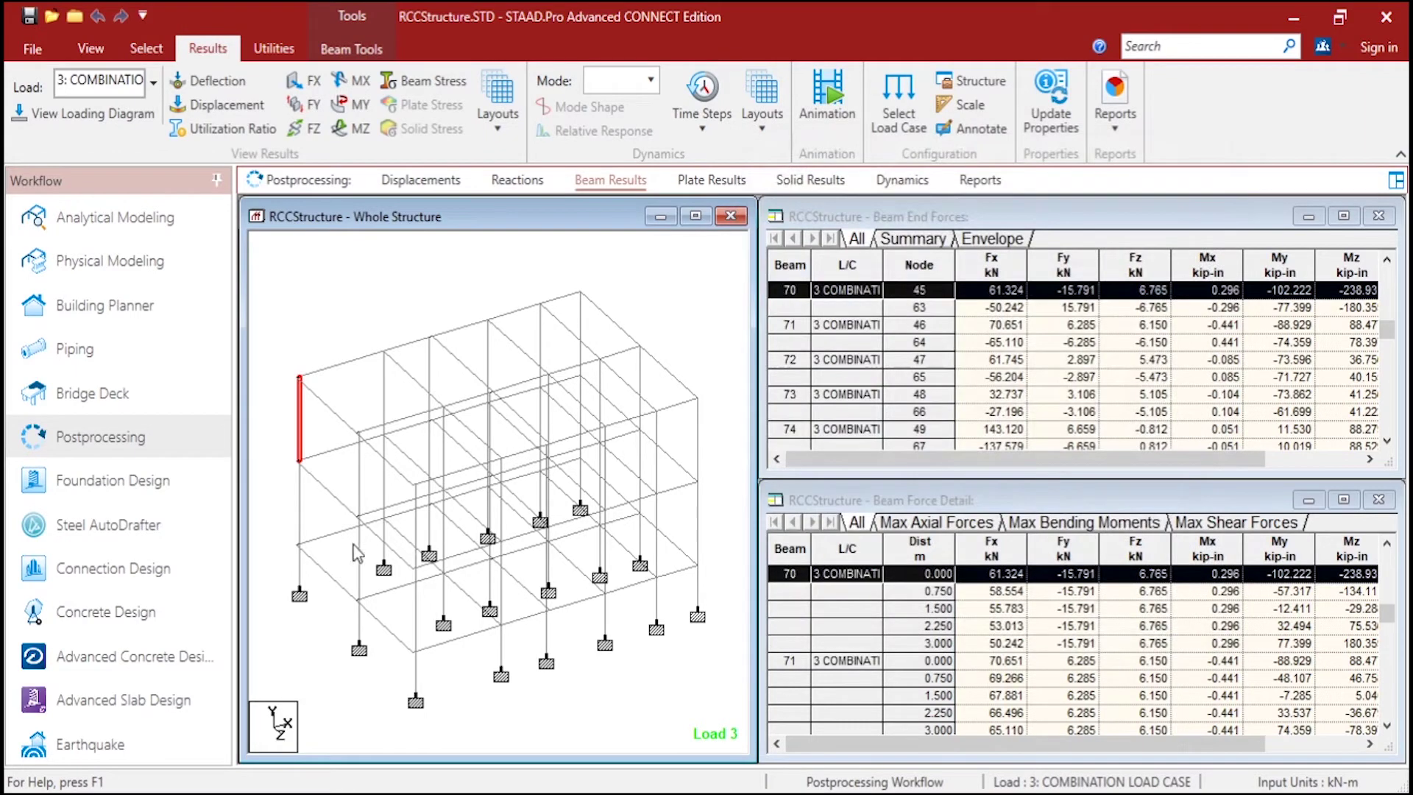
Open column 52's Concrete Design tab to review its eight 12 mm bars, then close it
{"action": "double_click", "coordinate": [300, 531]}
{"action": "left_click", "coordinate": [838, 192]}
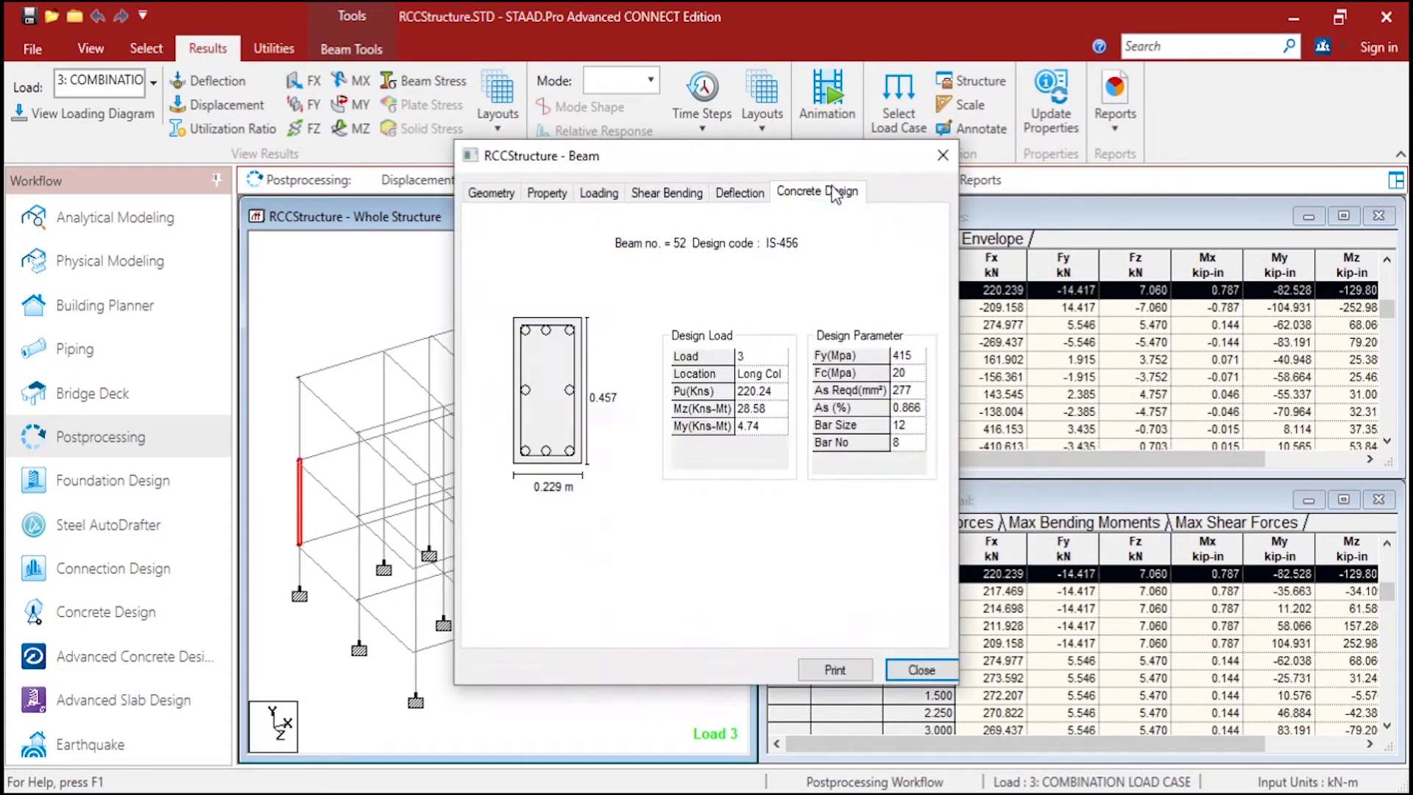
{"action": "left_click", "coordinate": [937, 151]}
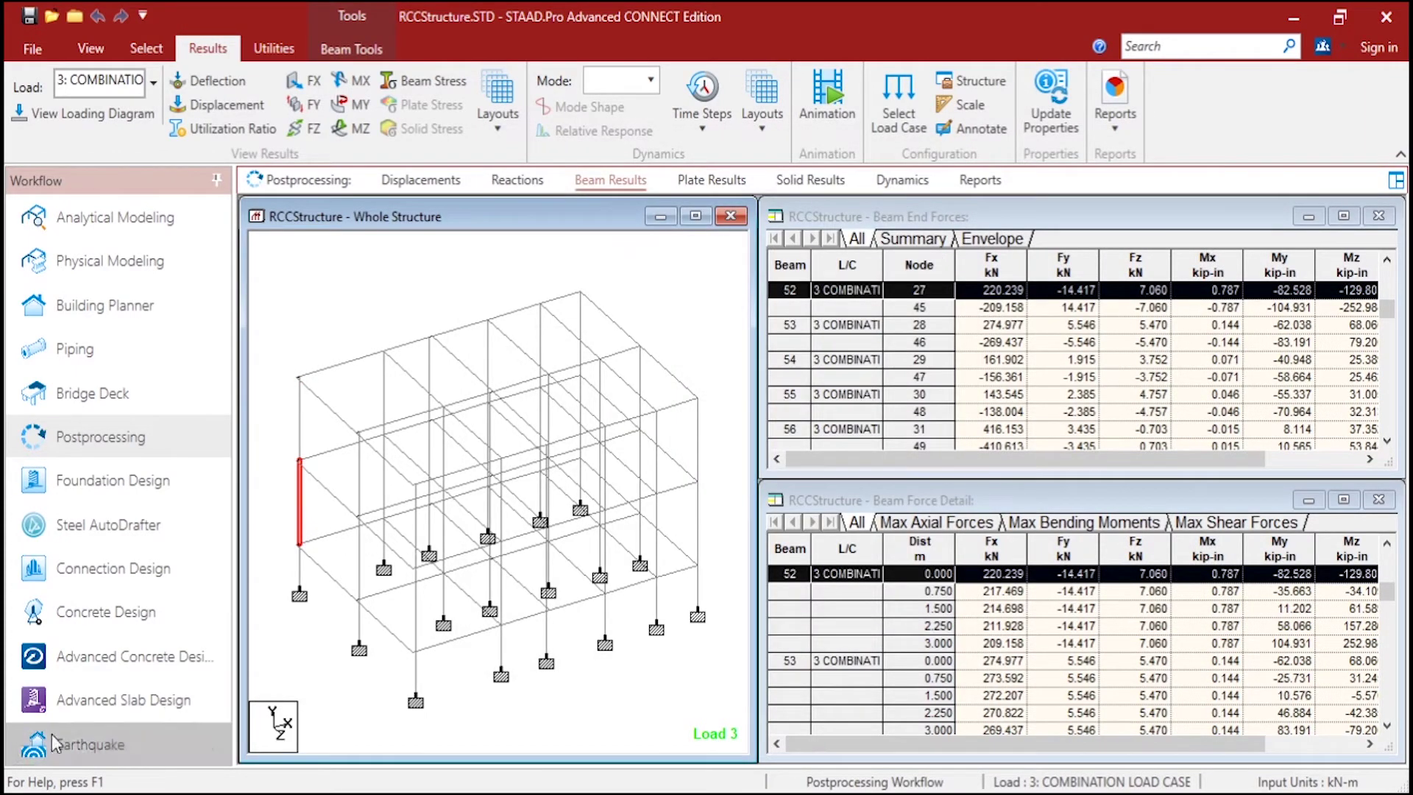
Launch Advanced Concrete Design to open STAAD RCDC's New Project form for RCCStructure.STD
{"action": "left_click", "coordinate": [91, 663]}
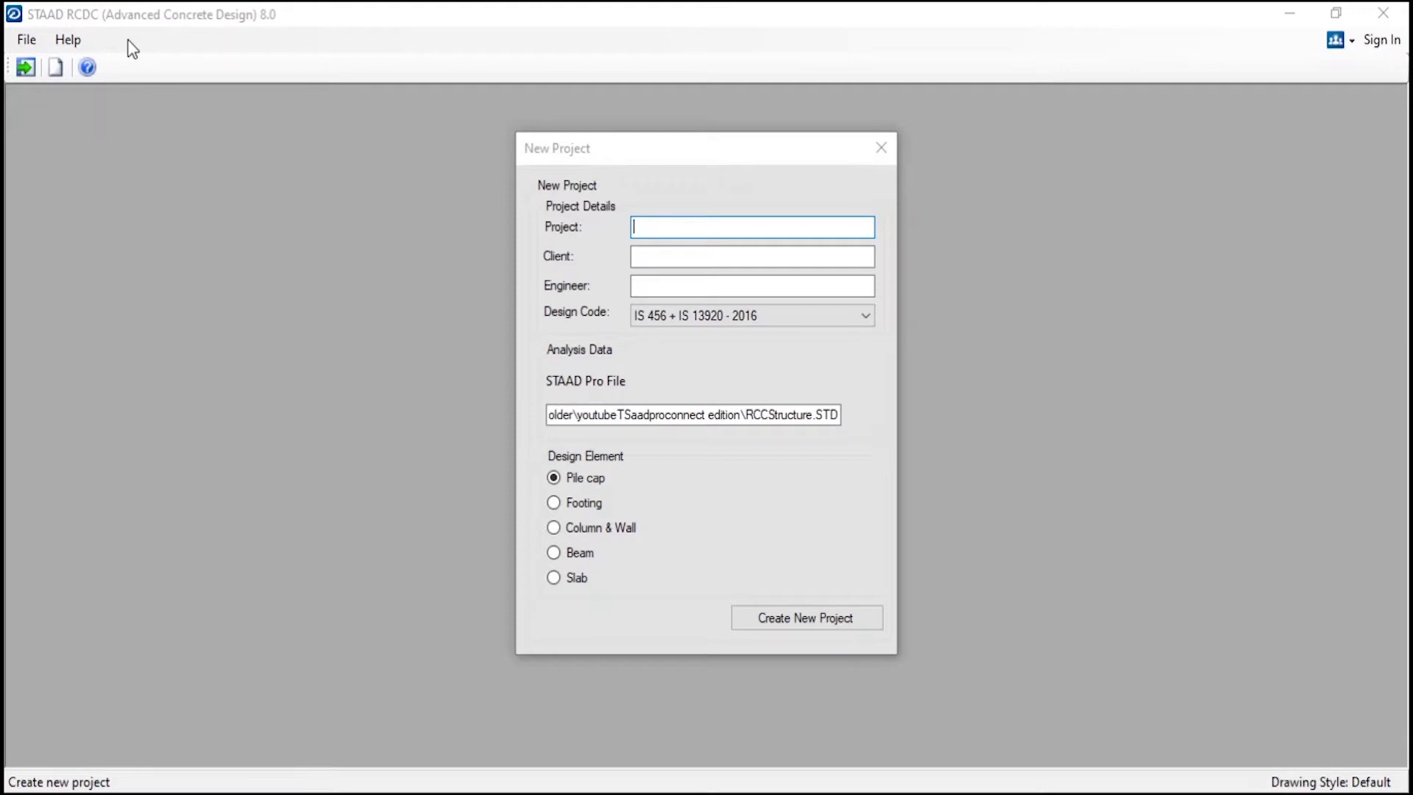
Name the new project RCCDesign and fill in the client and engineer fields
{"action": "left_click", "coordinate": [600, 170]}
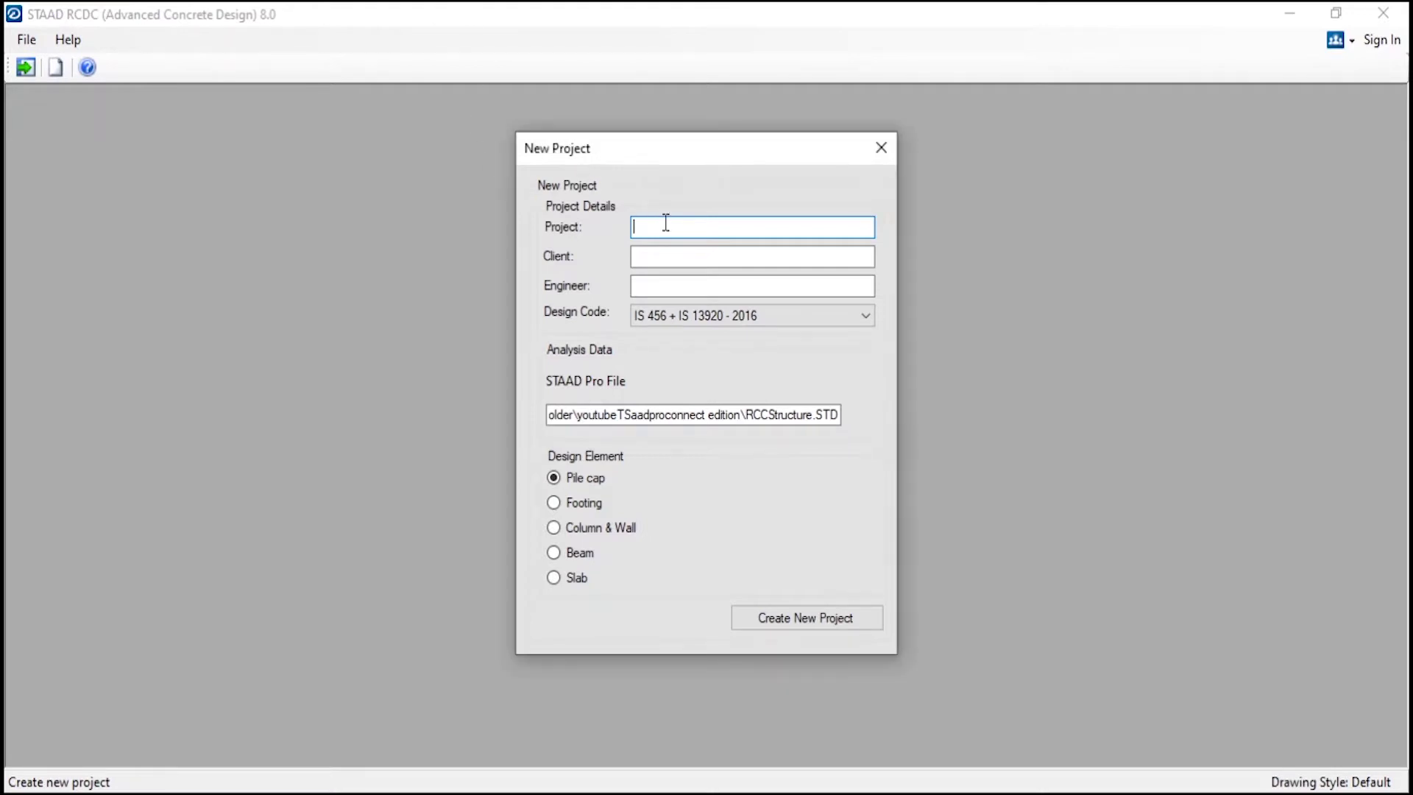
{"action": "type", "text": "RCCDesign"}
{"action": "left_click", "coordinate": [633, 256]}
{"action": "type", "text": "VVK"}
{"action": "left_click", "coordinate": [633, 285]}
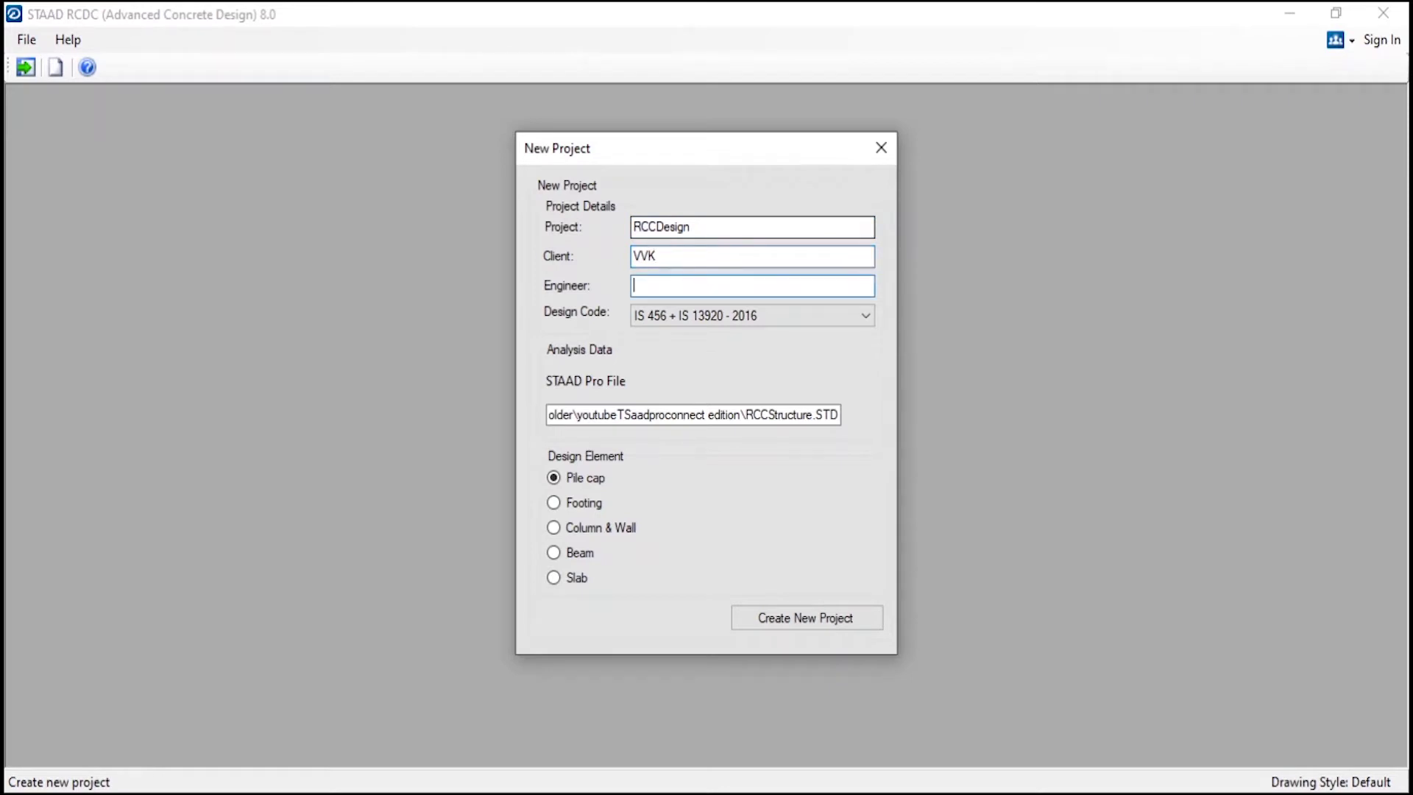
{"action": "type", "text": "VVK"}
Keep the IS 456 + IS 13920 - 2016 code, select Column & Wall, and create the project
{"action": "left_click", "coordinate": [710, 314]}
{"action": "left_click", "coordinate": [710, 326]}
{"action": "left_click", "coordinate": [661, 320]}
{"action": "left_click", "coordinate": [661, 320]}
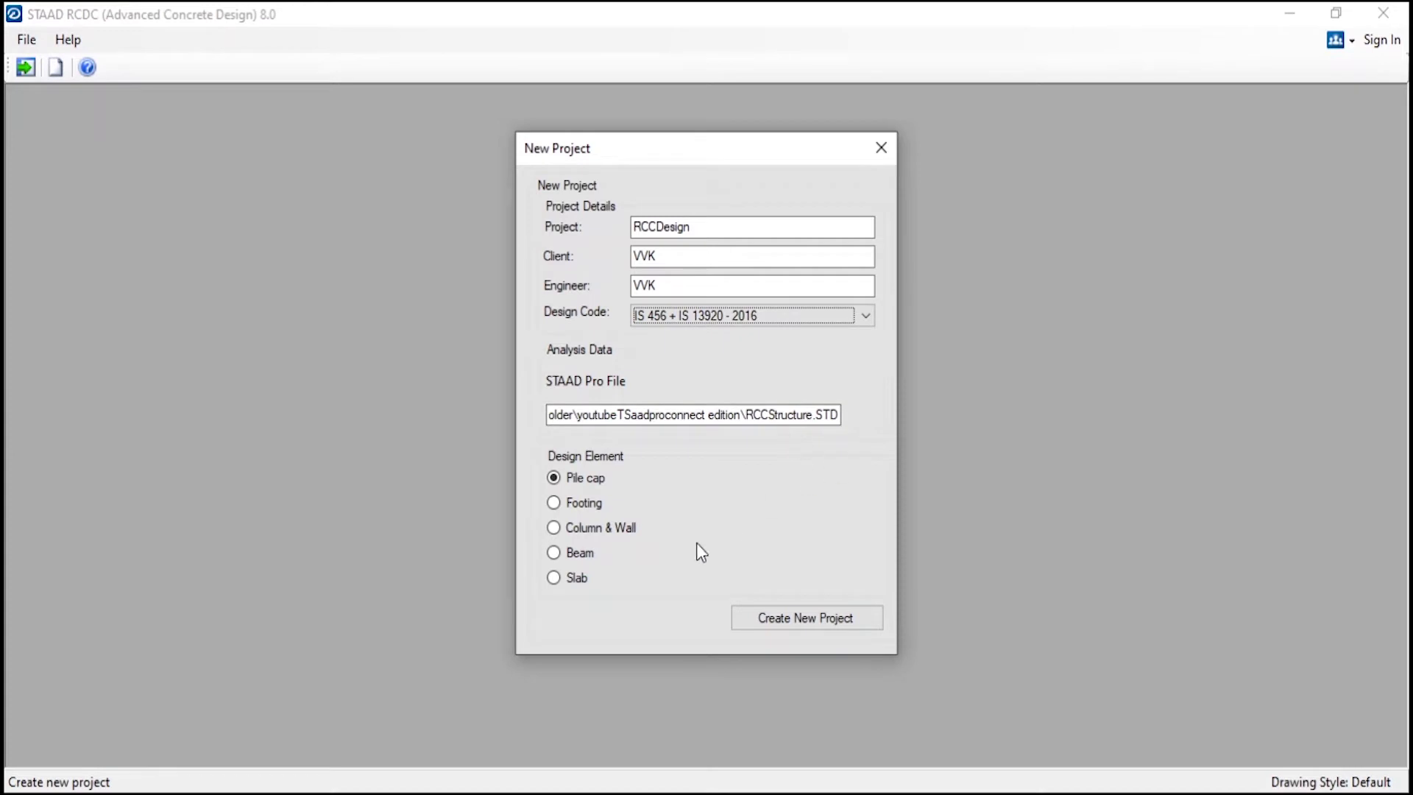
{"action": "left_click", "coordinate": [596, 536]}
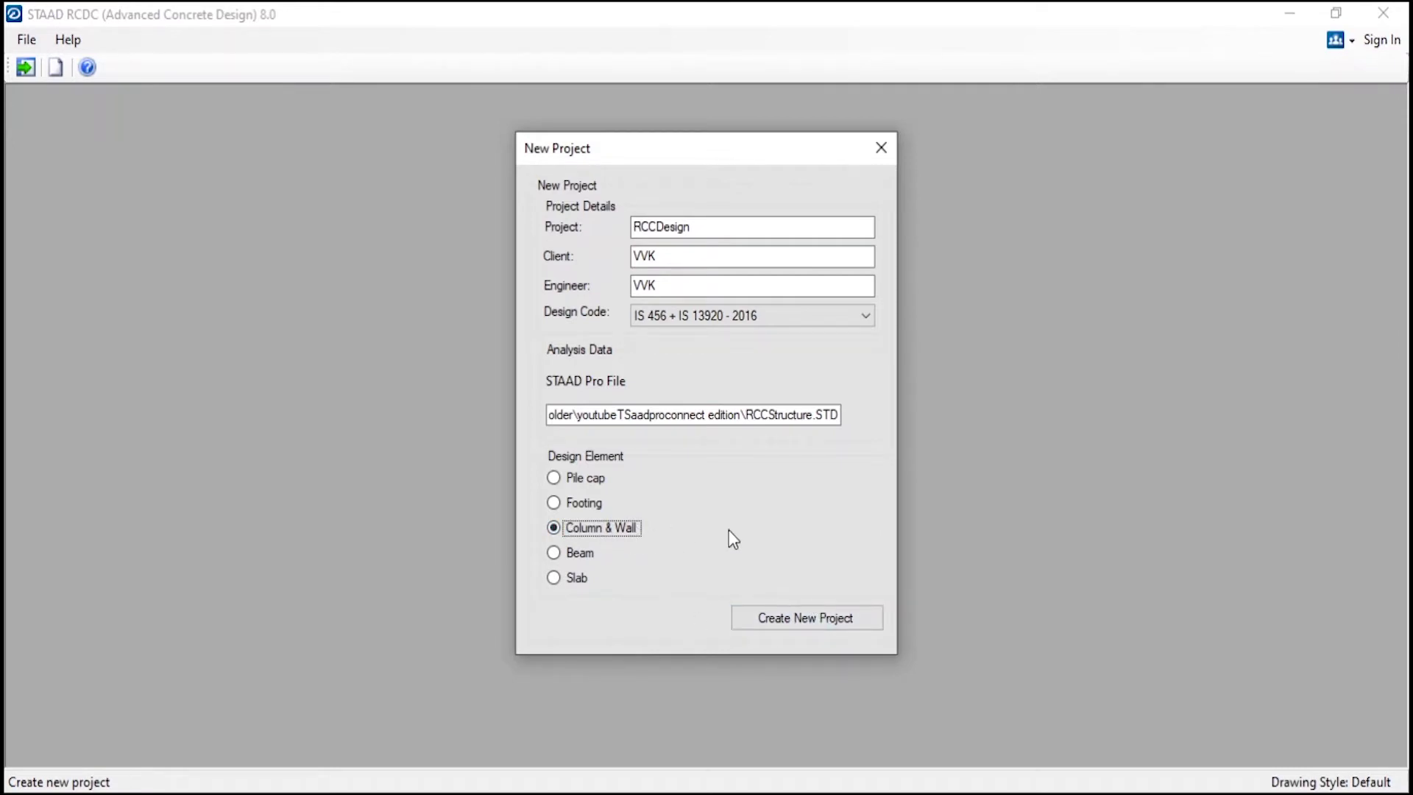
{"action": "left_click", "coordinate": [789, 620]}
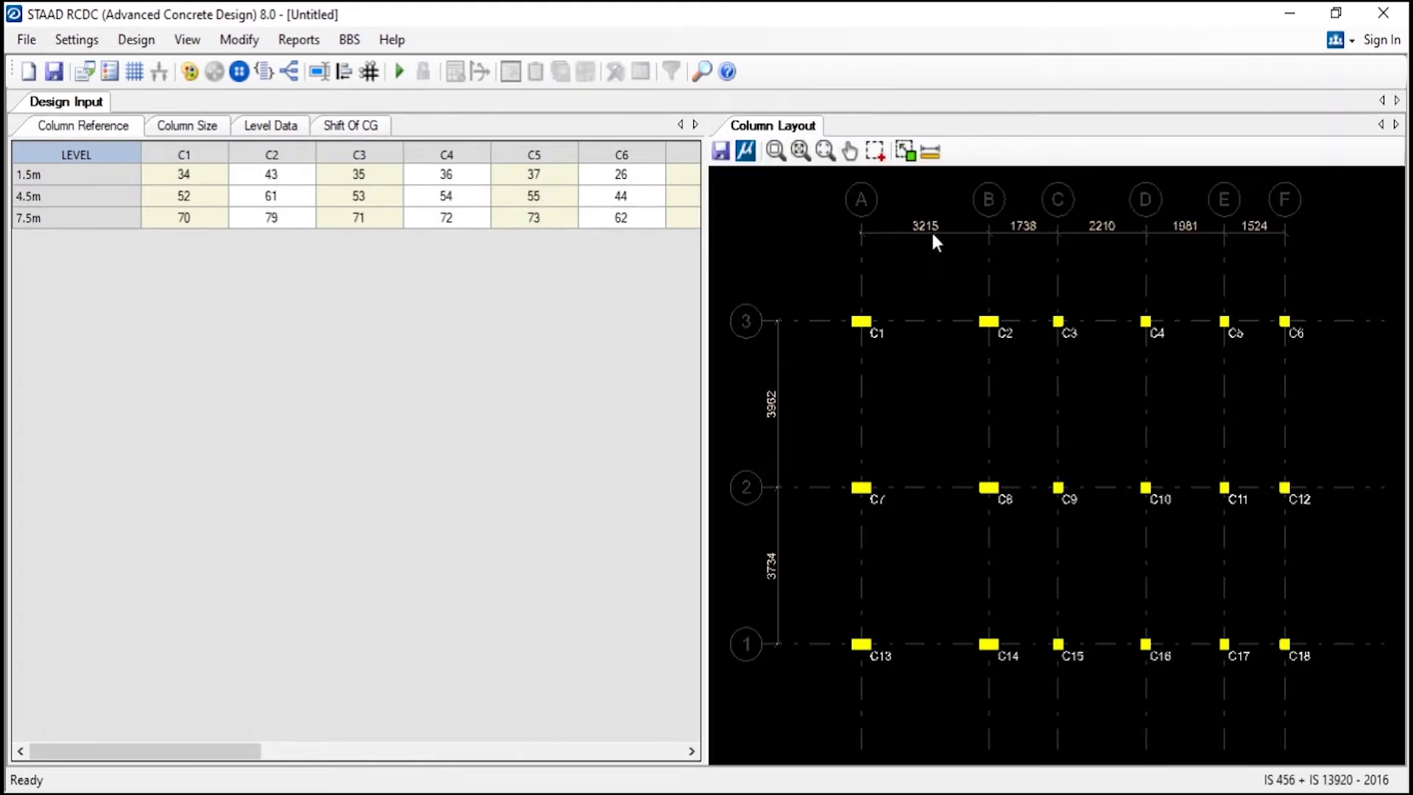
Review the column sizes, checking C1's options at level 1.5m without changing them
{"action": "left_click", "coordinate": [188, 127]}
{"action": "left_click", "coordinate": [199, 175]}
{"action": "right_click", "coordinate": [198, 174]}
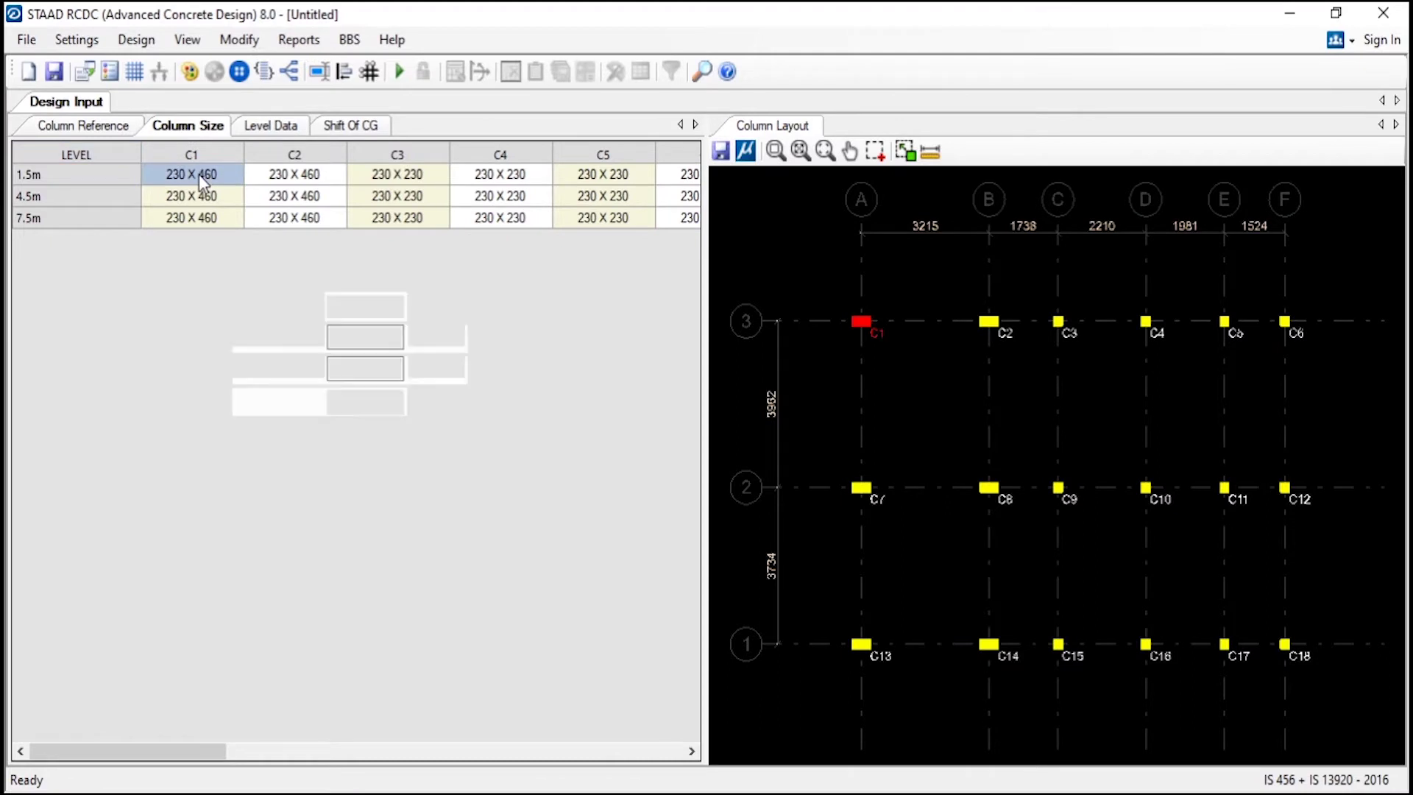
{"action": "left_click", "coordinate": [174, 292]}
Set the concrete grade to M20 at levels 1.5m, 4.5m and 7.5m
{"action": "left_click", "coordinate": [297, 121]}
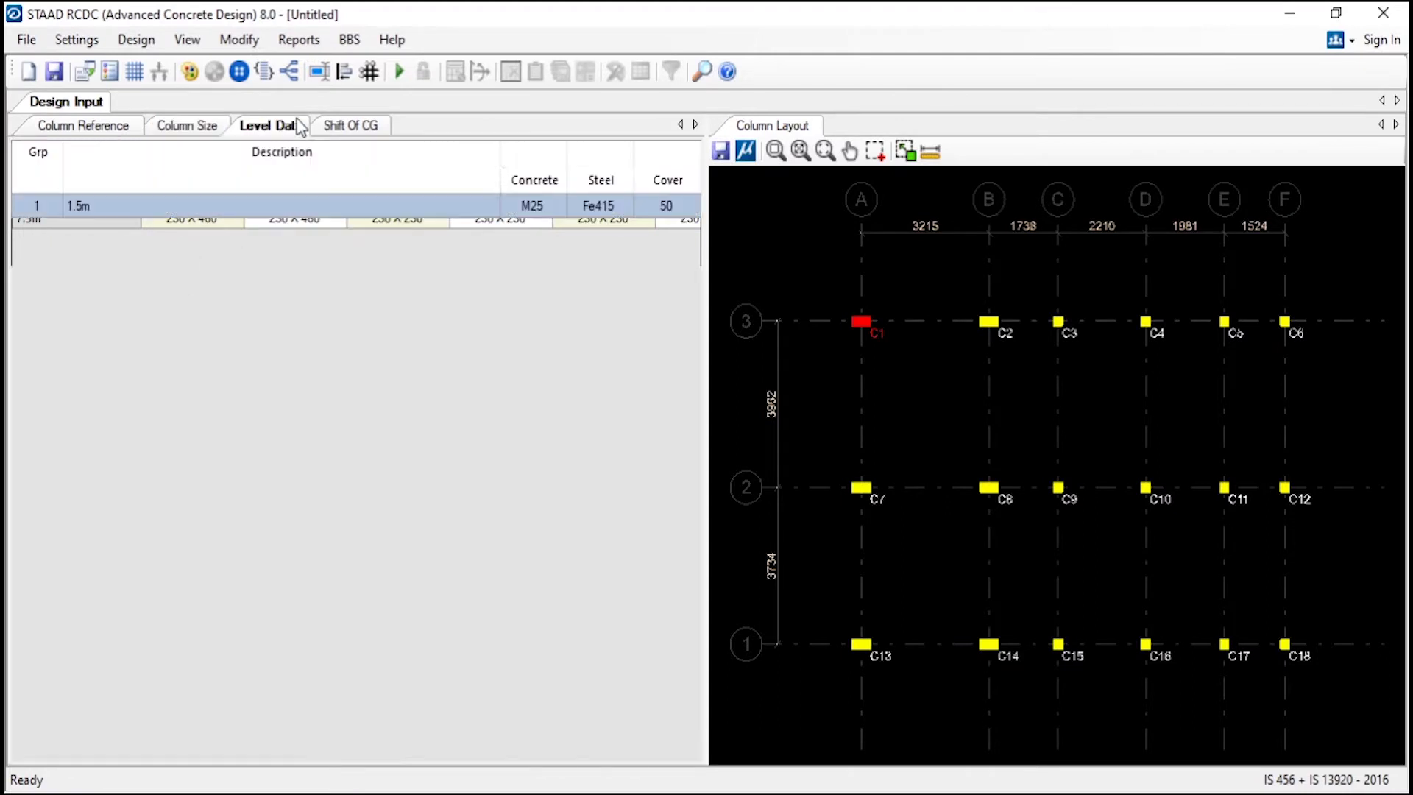
{"action": "left_click", "coordinate": [551, 205]}
{"action": "left_click", "coordinate": [553, 205]}
{"action": "left_click", "coordinate": [548, 220]}
{"action": "left_click", "coordinate": [559, 232]}
{"action": "left_click", "coordinate": [559, 230]}
{"action": "left_click", "coordinate": [551, 243]}
{"action": "left_click", "coordinate": [561, 254]}
{"action": "left_click", "coordinate": [562, 254]}
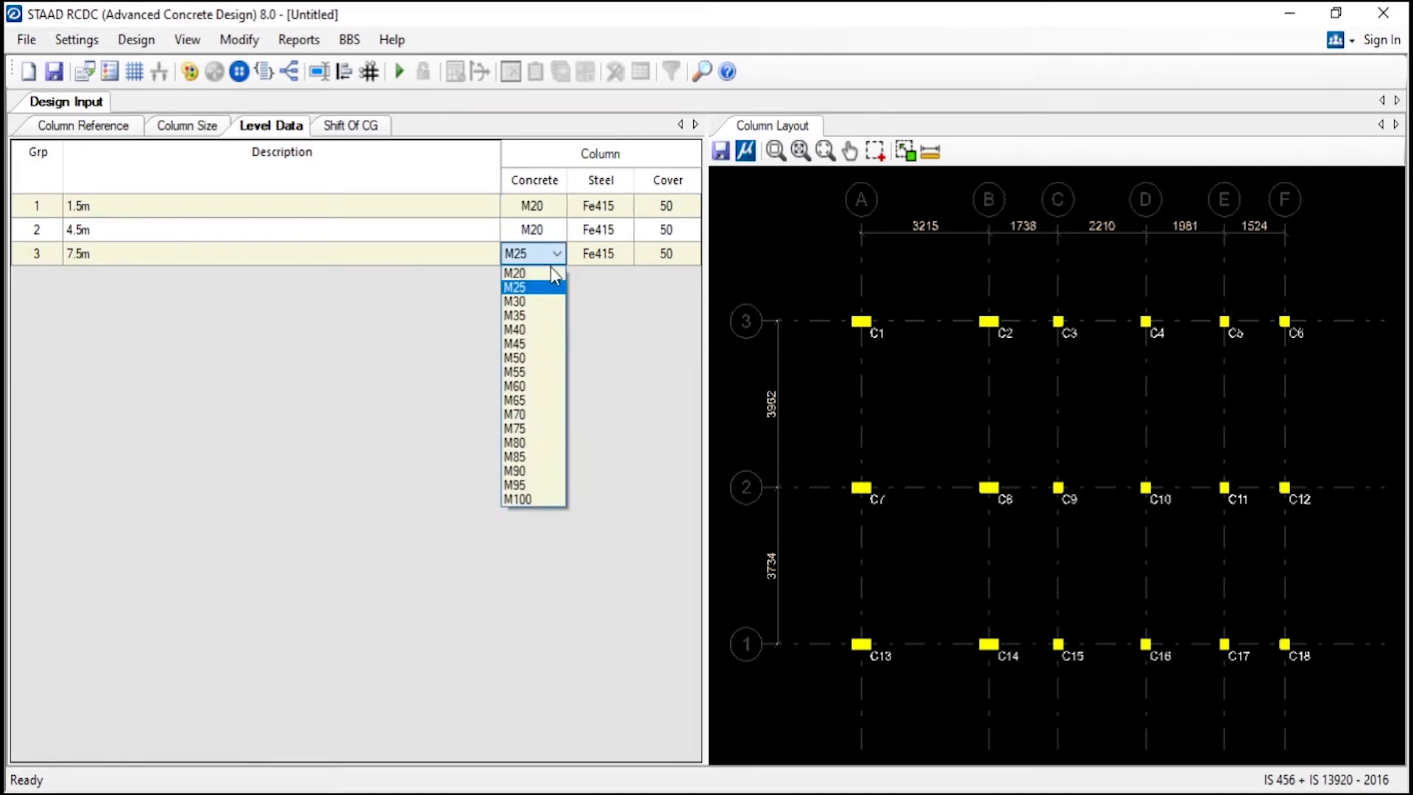
{"action": "left_click", "coordinate": [550, 268]}
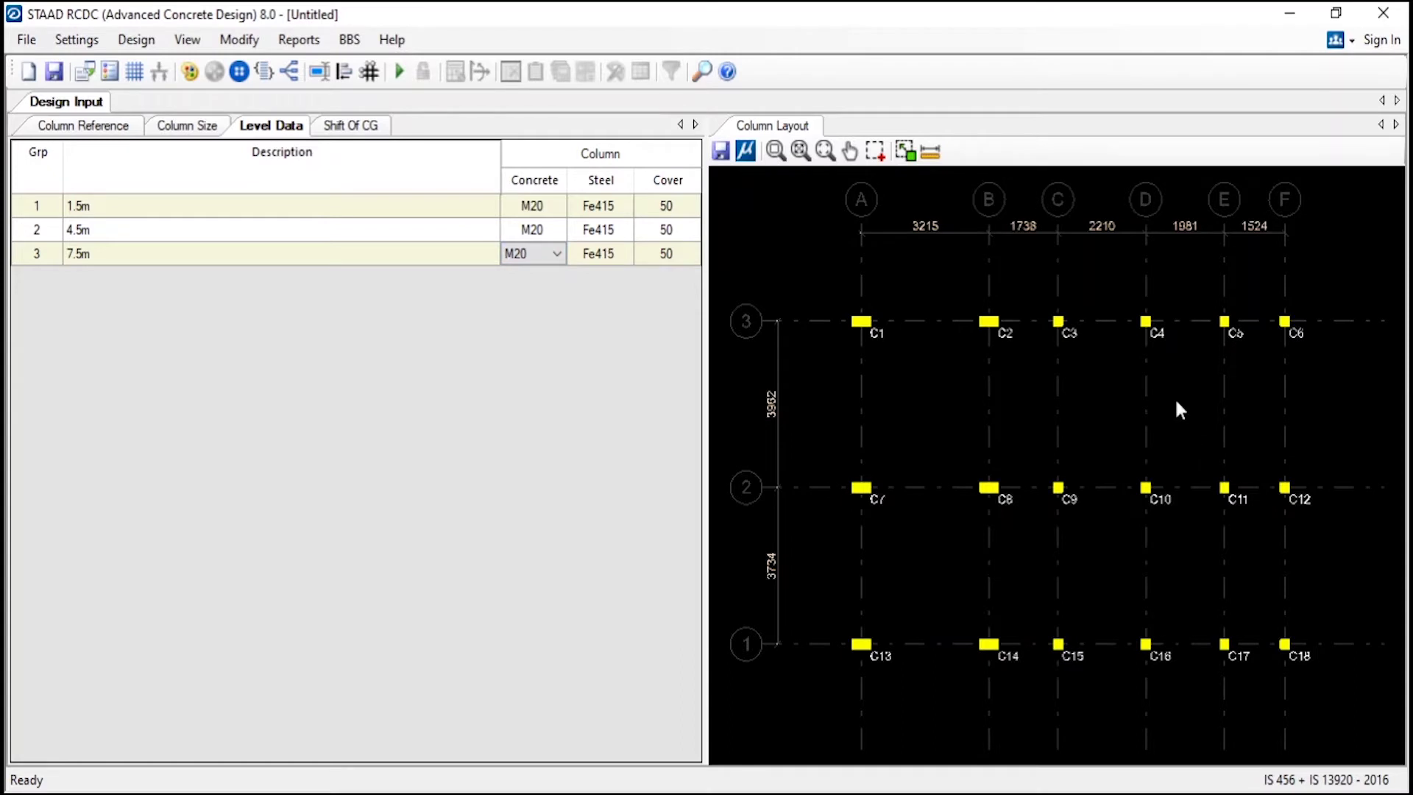
Enable live load reduction in Design Settings and launch the automatic column design
{"action": "left_click", "coordinate": [94, 33]}
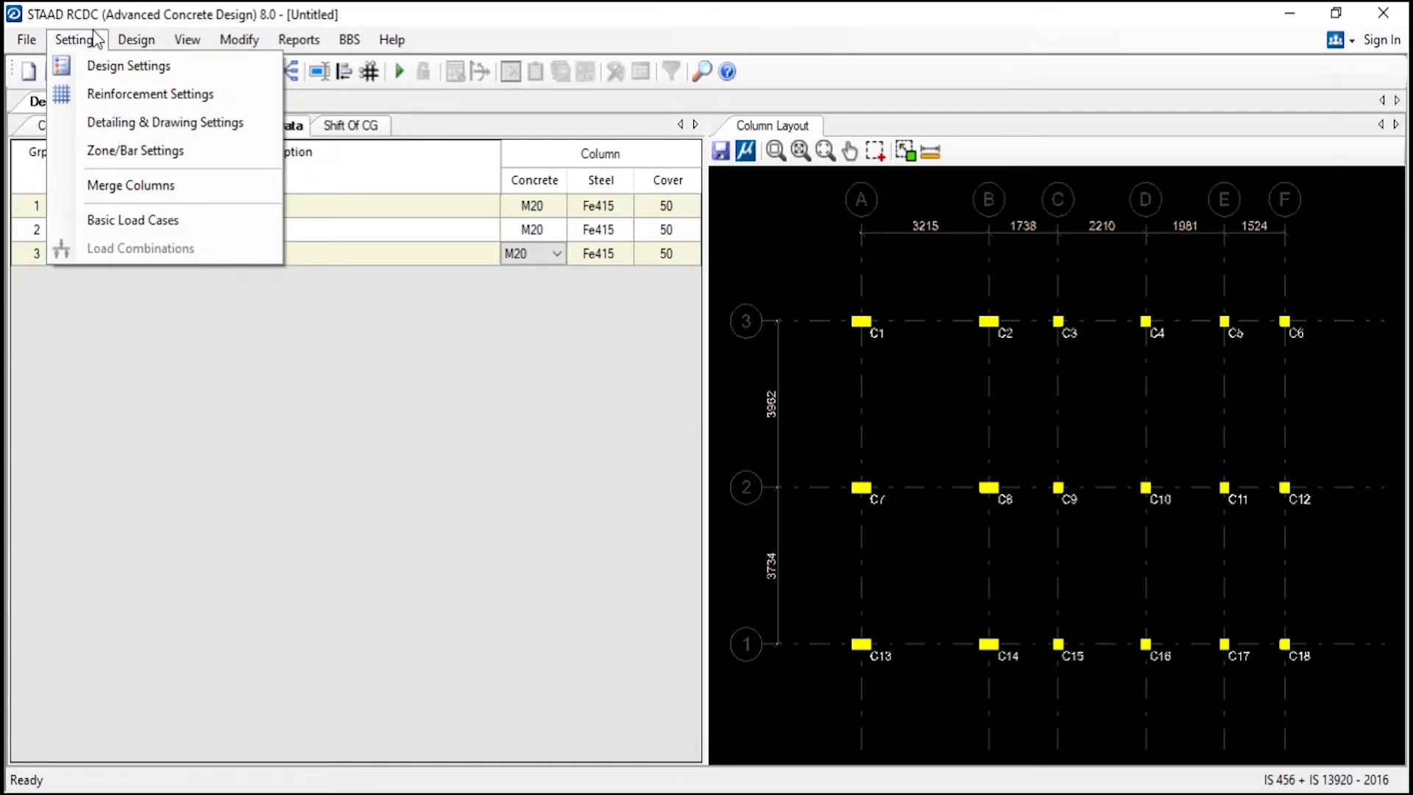
{"action": "left_click", "coordinate": [129, 66]}
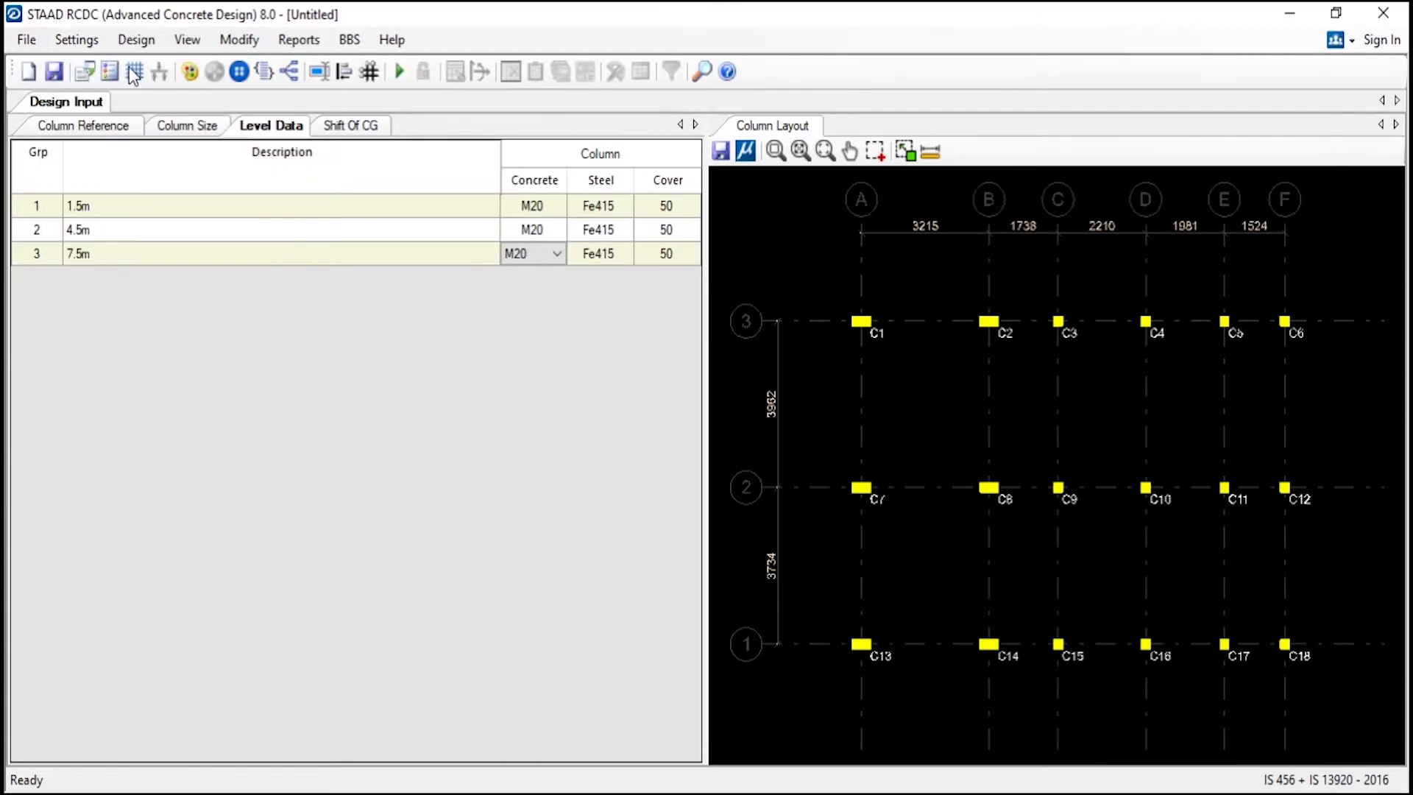
{"action": "left_click", "coordinate": [407, 248]}
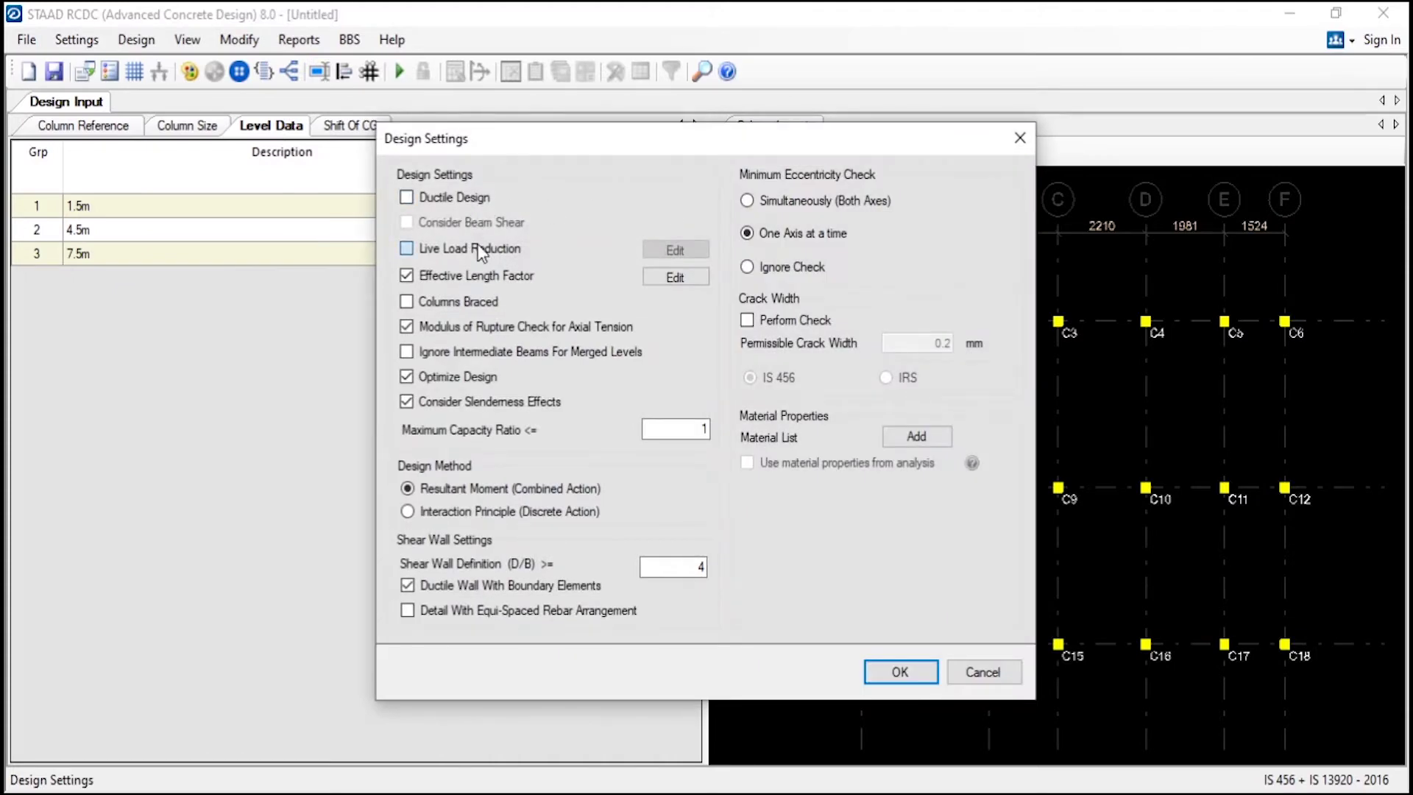
{"action": "left_click", "coordinate": [892, 675]}
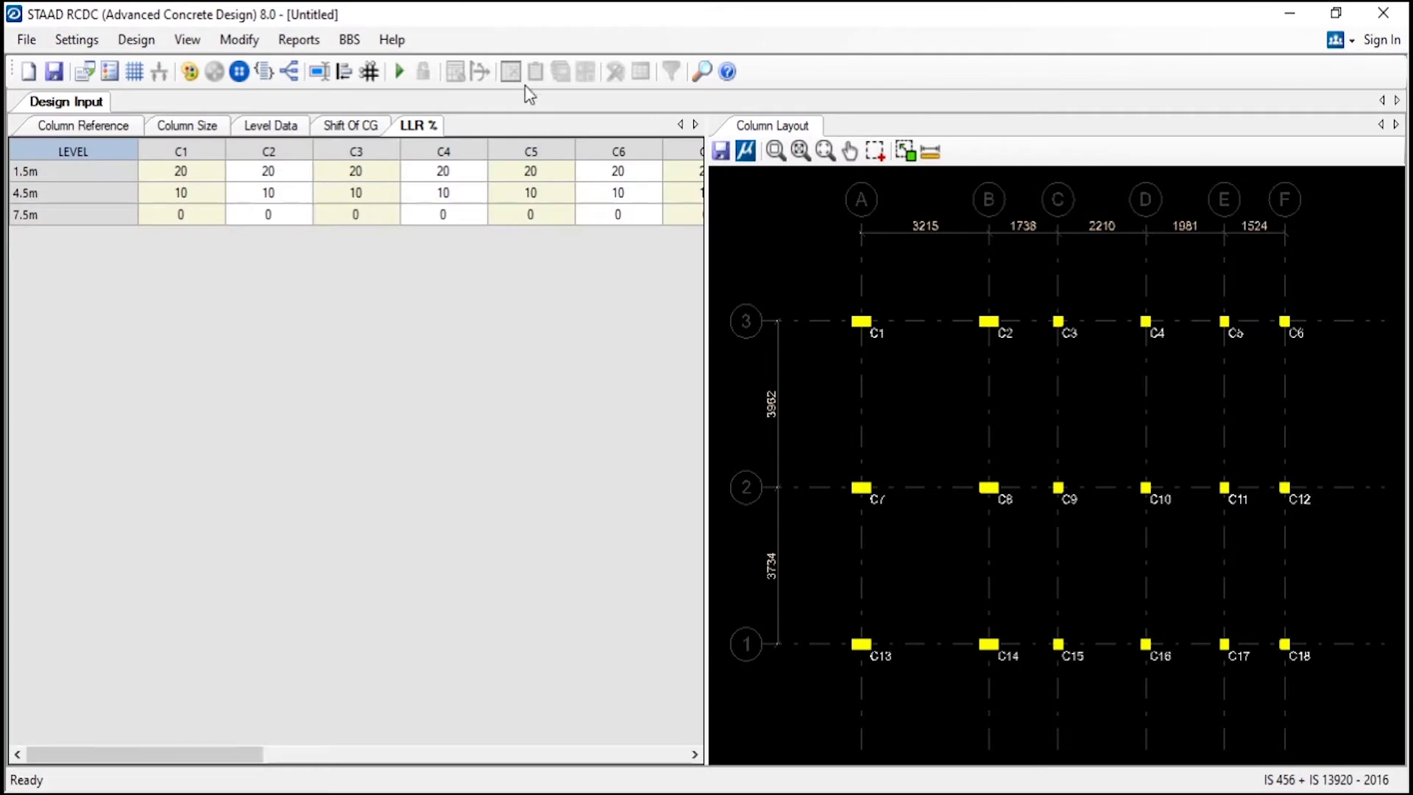
{"action": "left_click", "coordinate": [404, 79]}
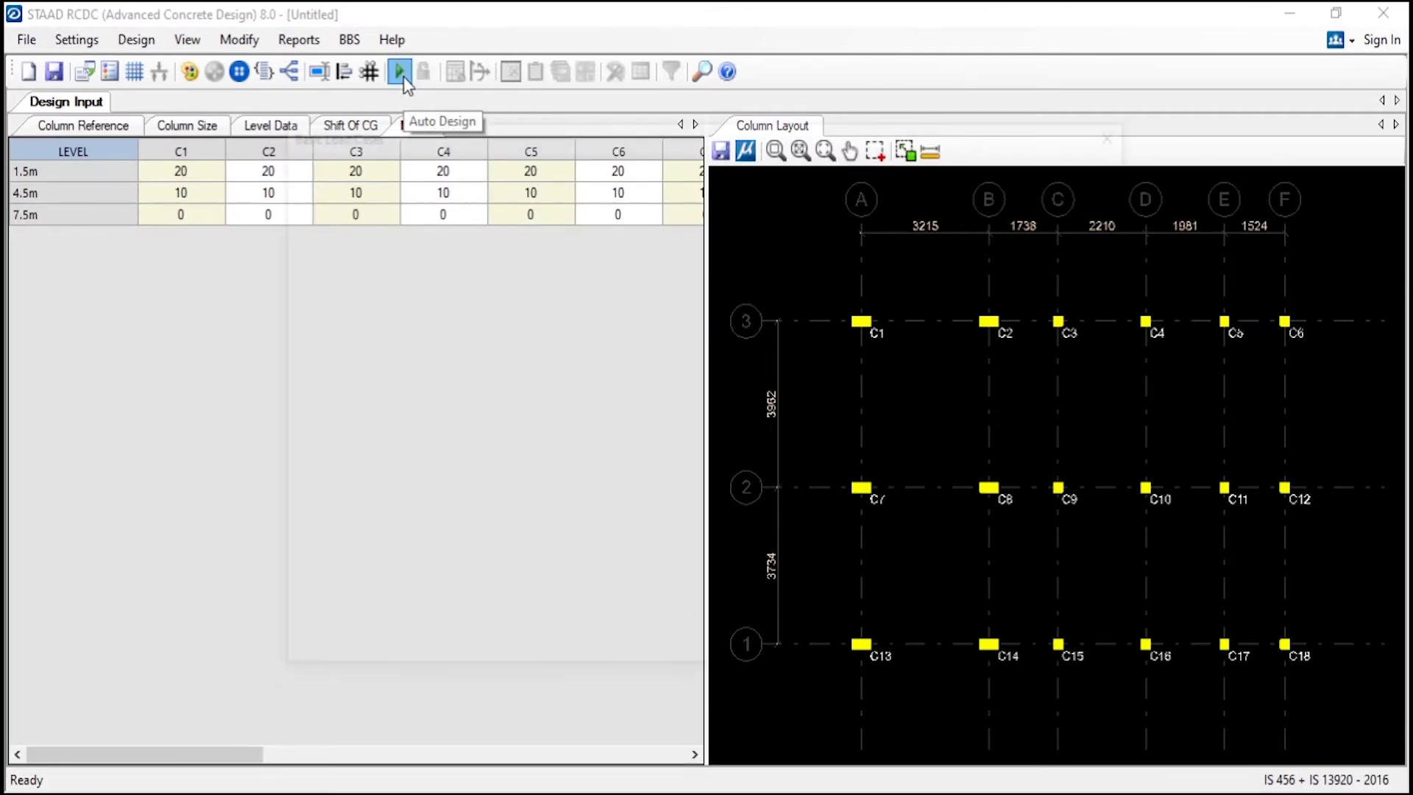
Set LOAD 1 as Dead Load and LOAD 2 as Live Load, and add both as primary cases
{"action": "left_click", "coordinate": [659, 204]}
{"action": "left_click", "coordinate": [661, 204]}
{"action": "left_click", "coordinate": [653, 222]}
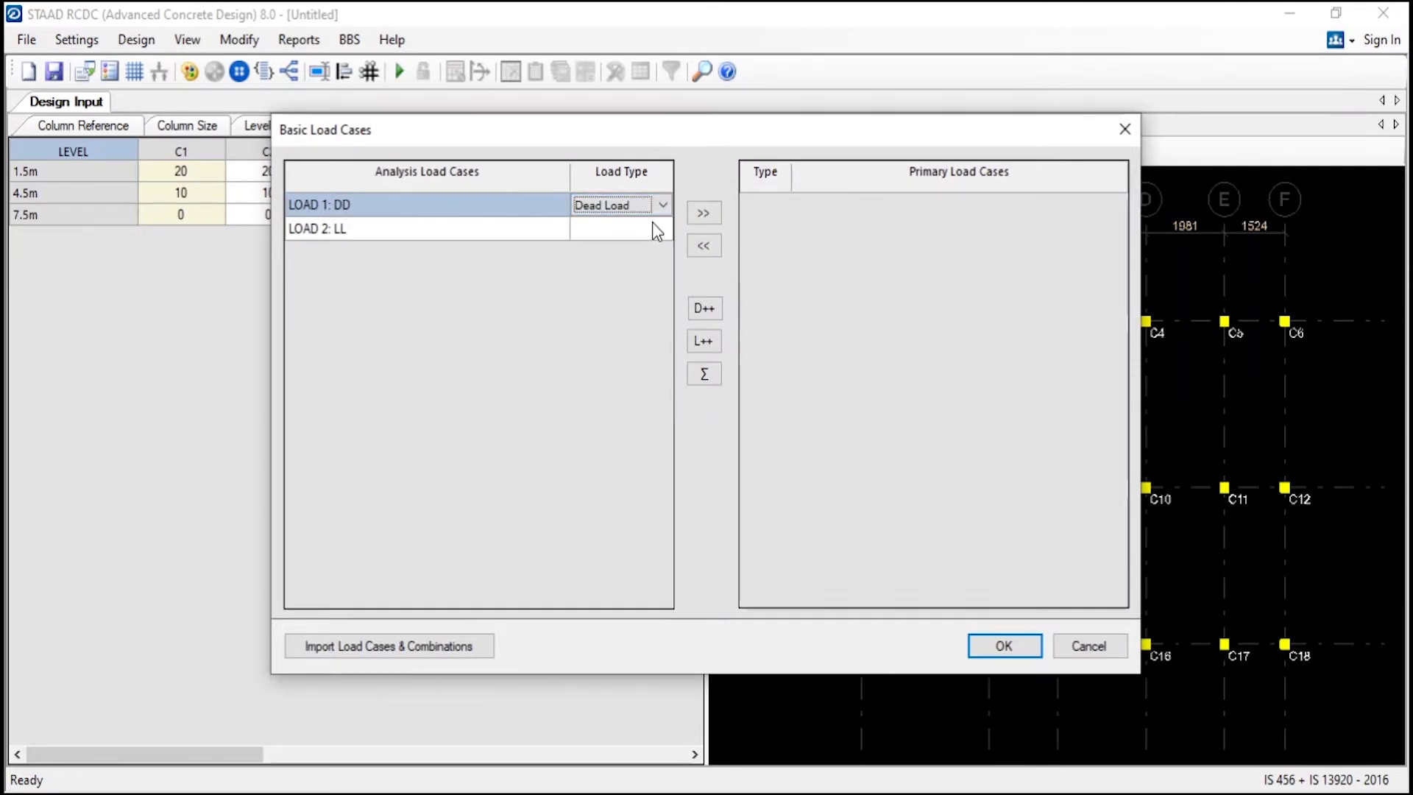
{"action": "left_click", "coordinate": [655, 228]}
{"action": "left_click", "coordinate": [656, 228]}
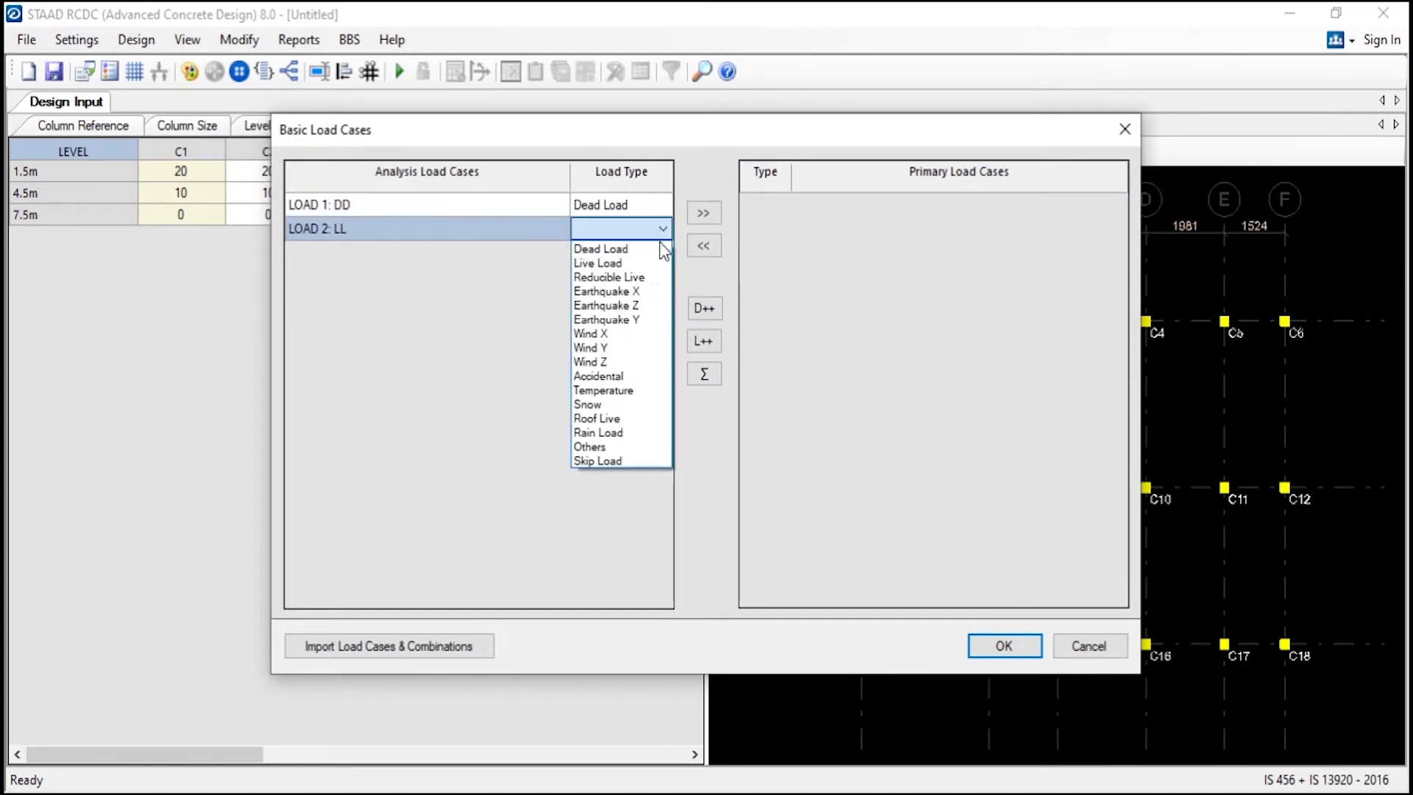
{"action": "left_click", "coordinate": [654, 265]}
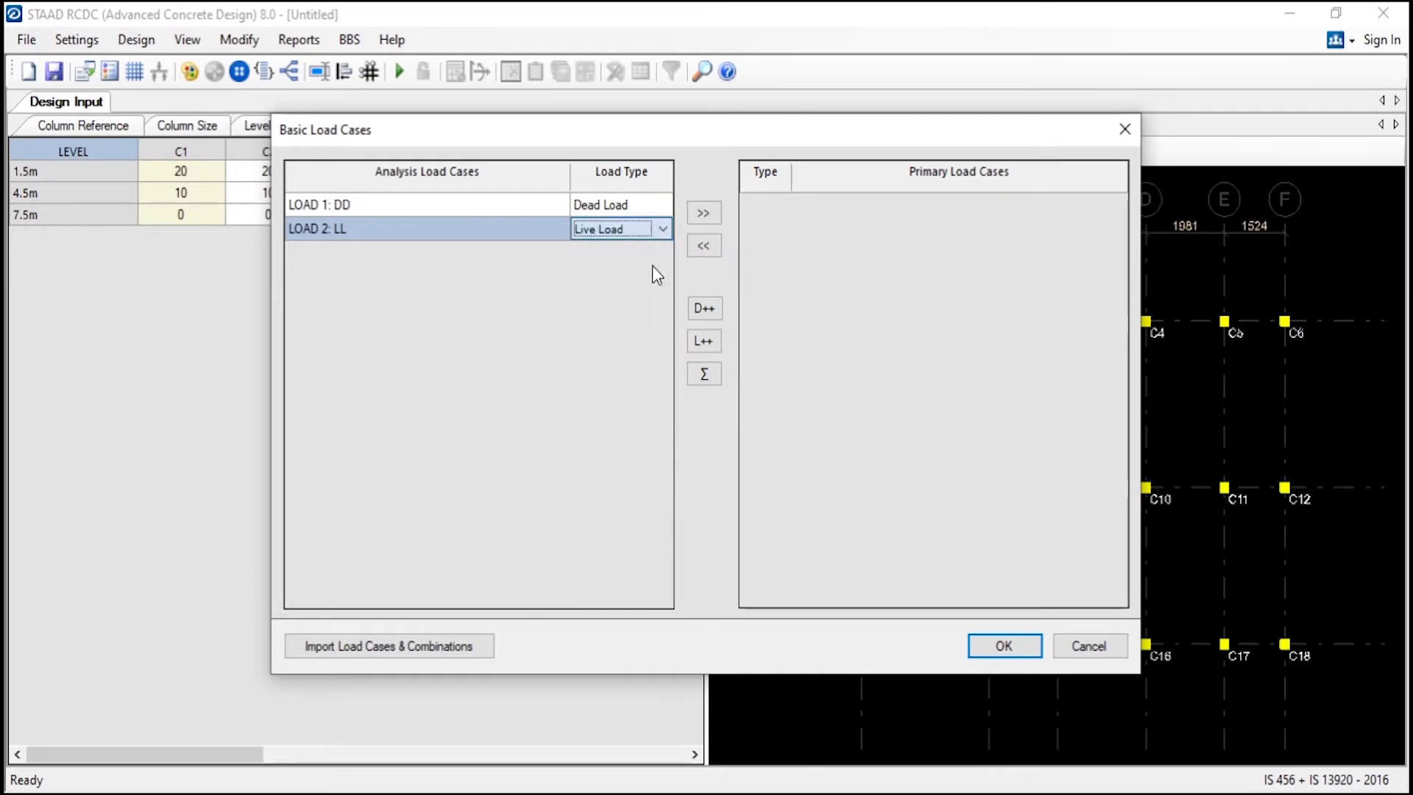
{"action": "left_click", "coordinate": [375, 205]}
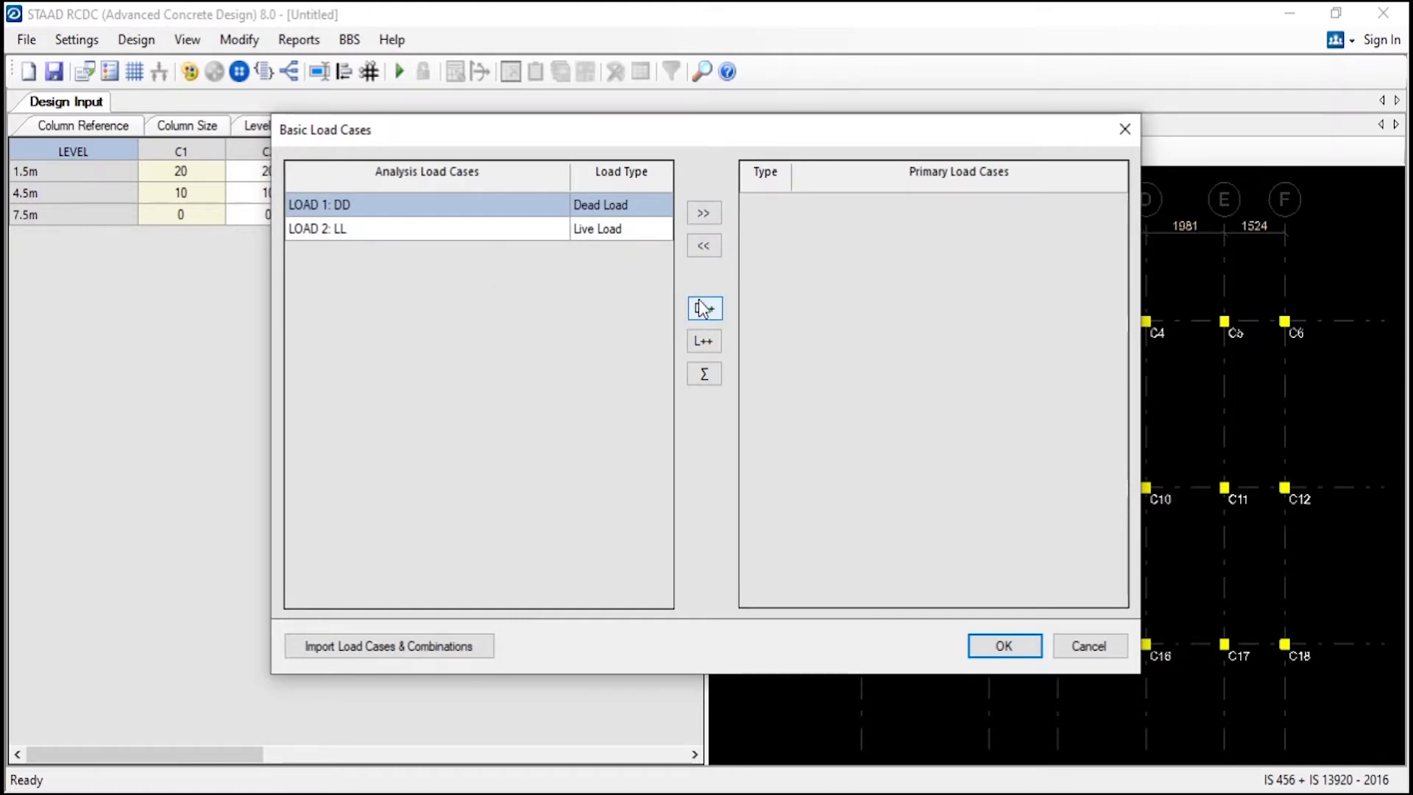
{"action": "left_click", "coordinate": [704, 212]}
{"action": "left_click", "coordinate": [544, 219]}
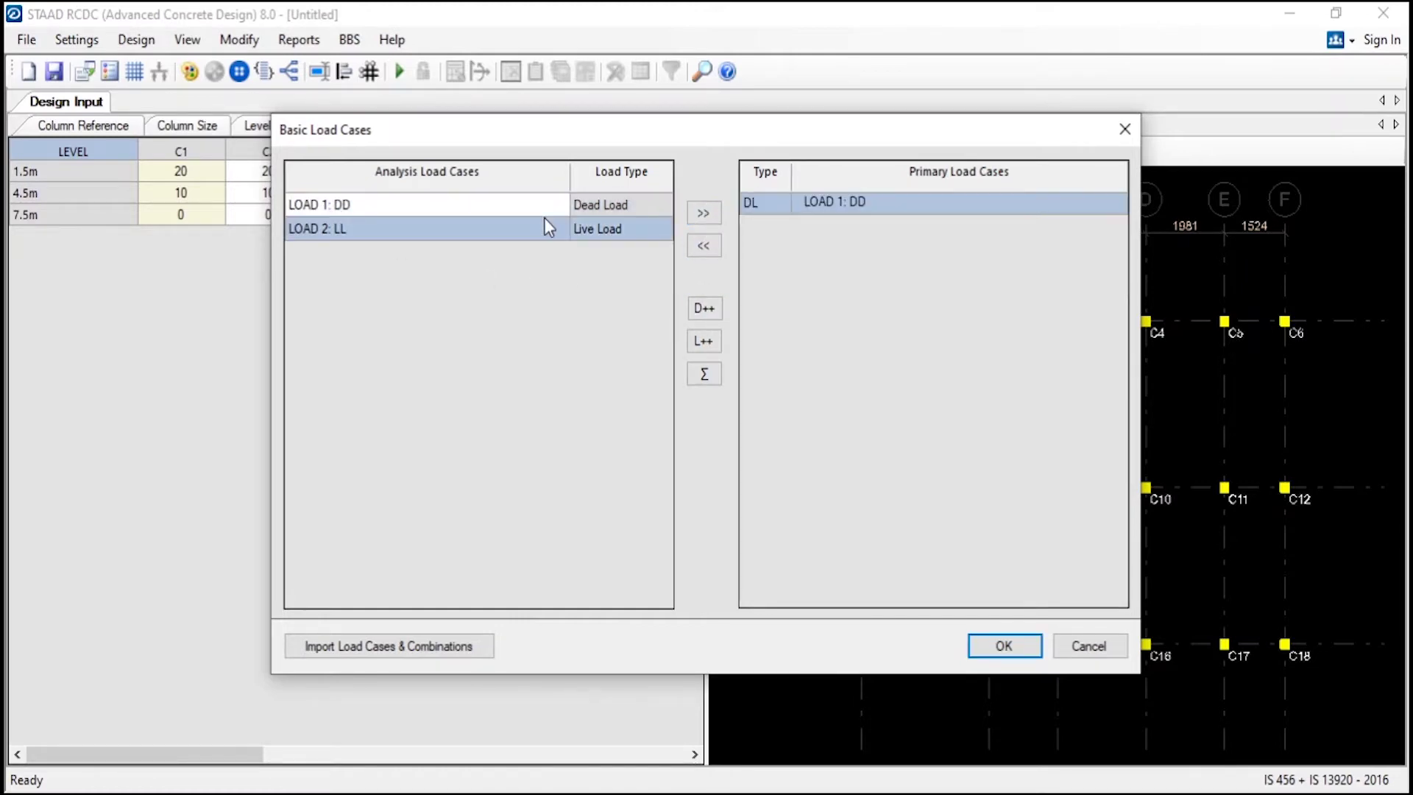
{"action": "left_click", "coordinate": [704, 212]}
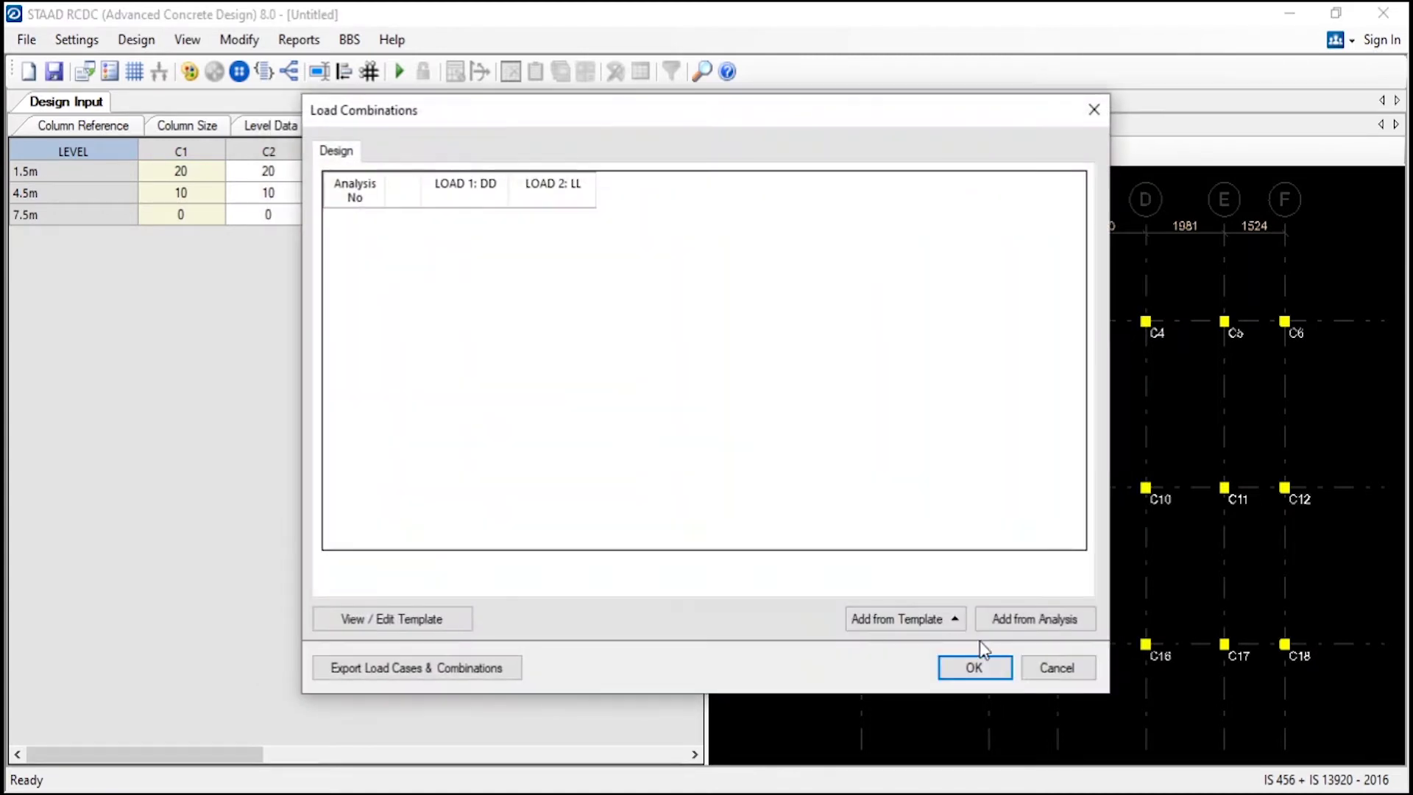
Replace the combinations with the analysis ones, 1.5(DD)+1.5(LL), and run the column design
{"action": "left_click", "coordinate": [896, 618]}
{"action": "left_click", "coordinate": [923, 567]}
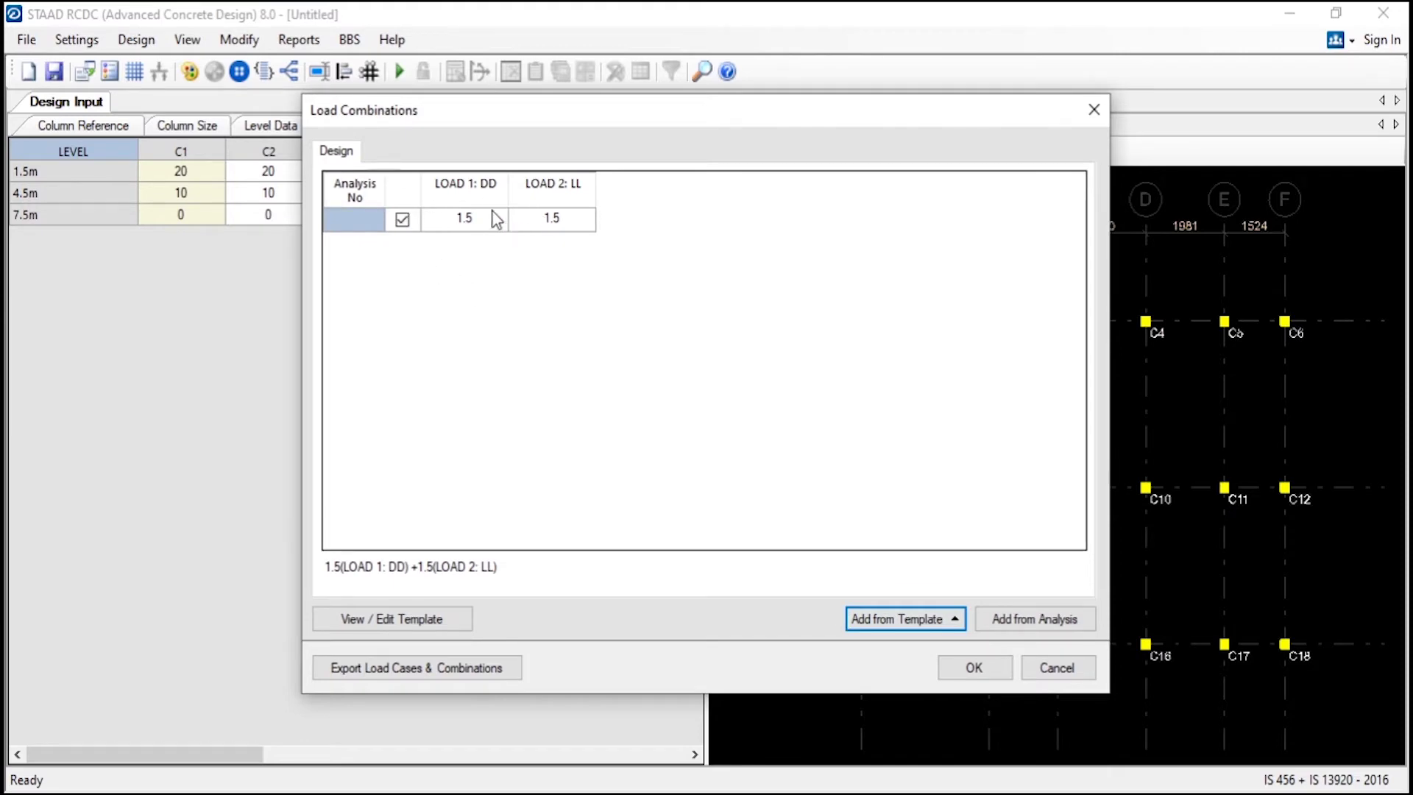
{"action": "left_click", "coordinate": [897, 619]}
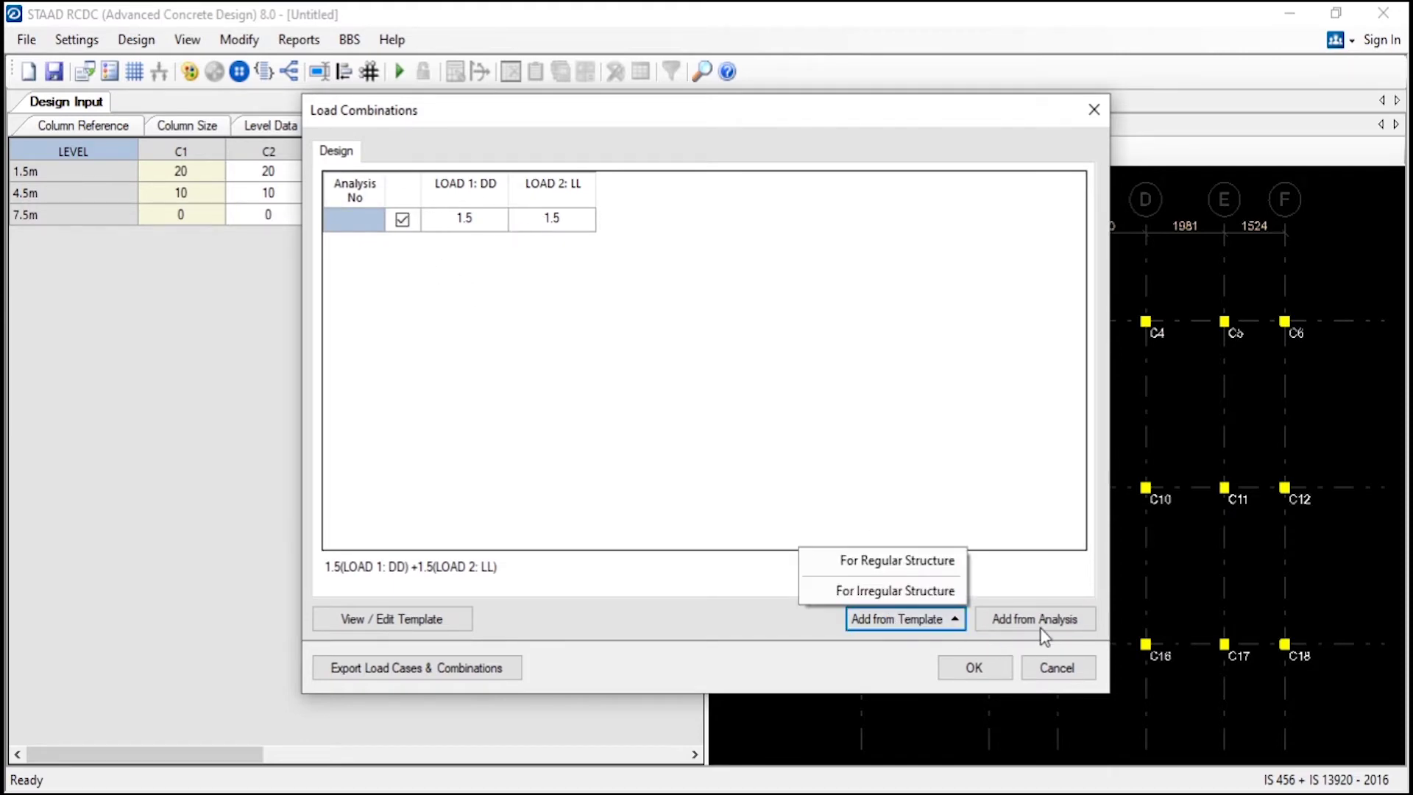
{"action": "left_click", "coordinate": [843, 450]}
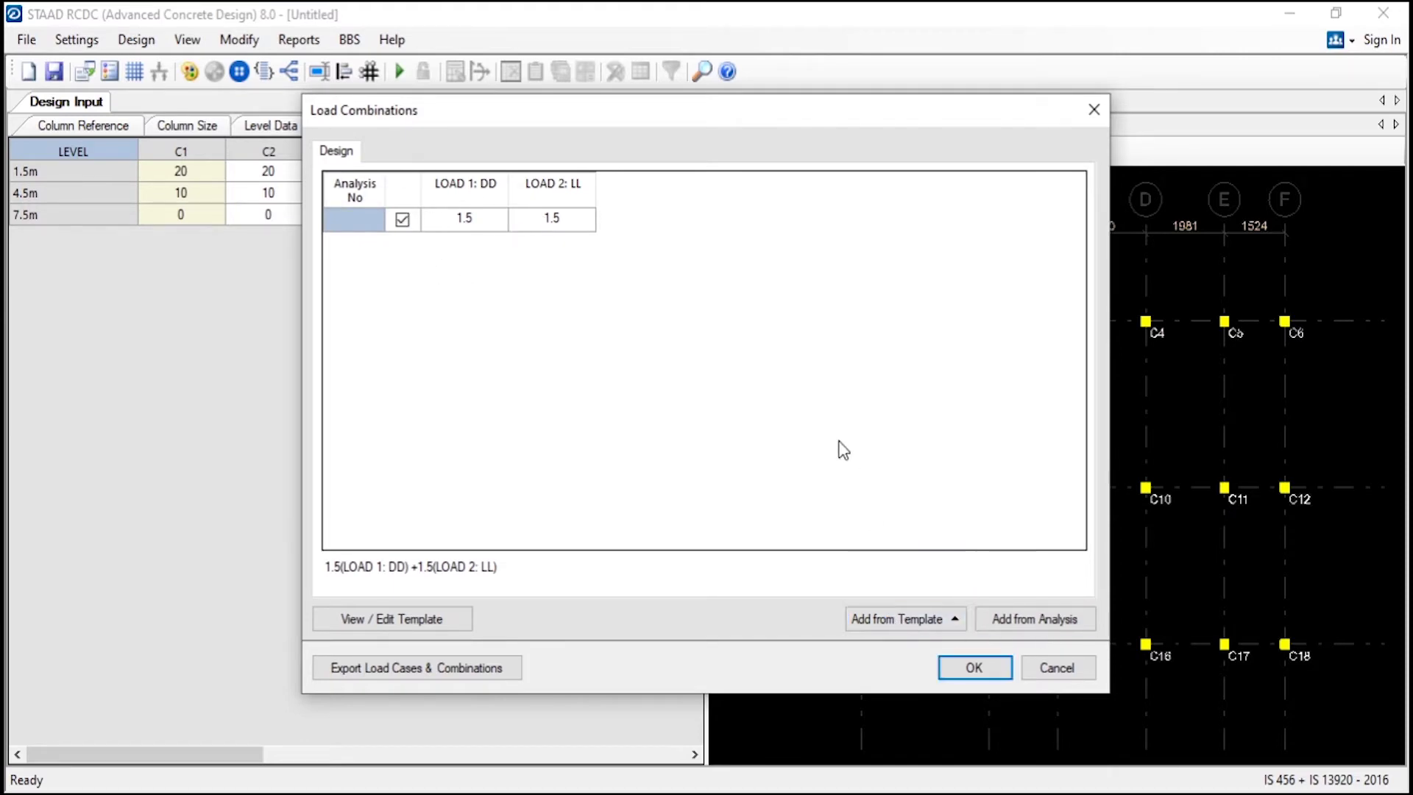
{"action": "left_click", "coordinate": [1044, 620]}
{"action": "left_click", "coordinate": [702, 484]}
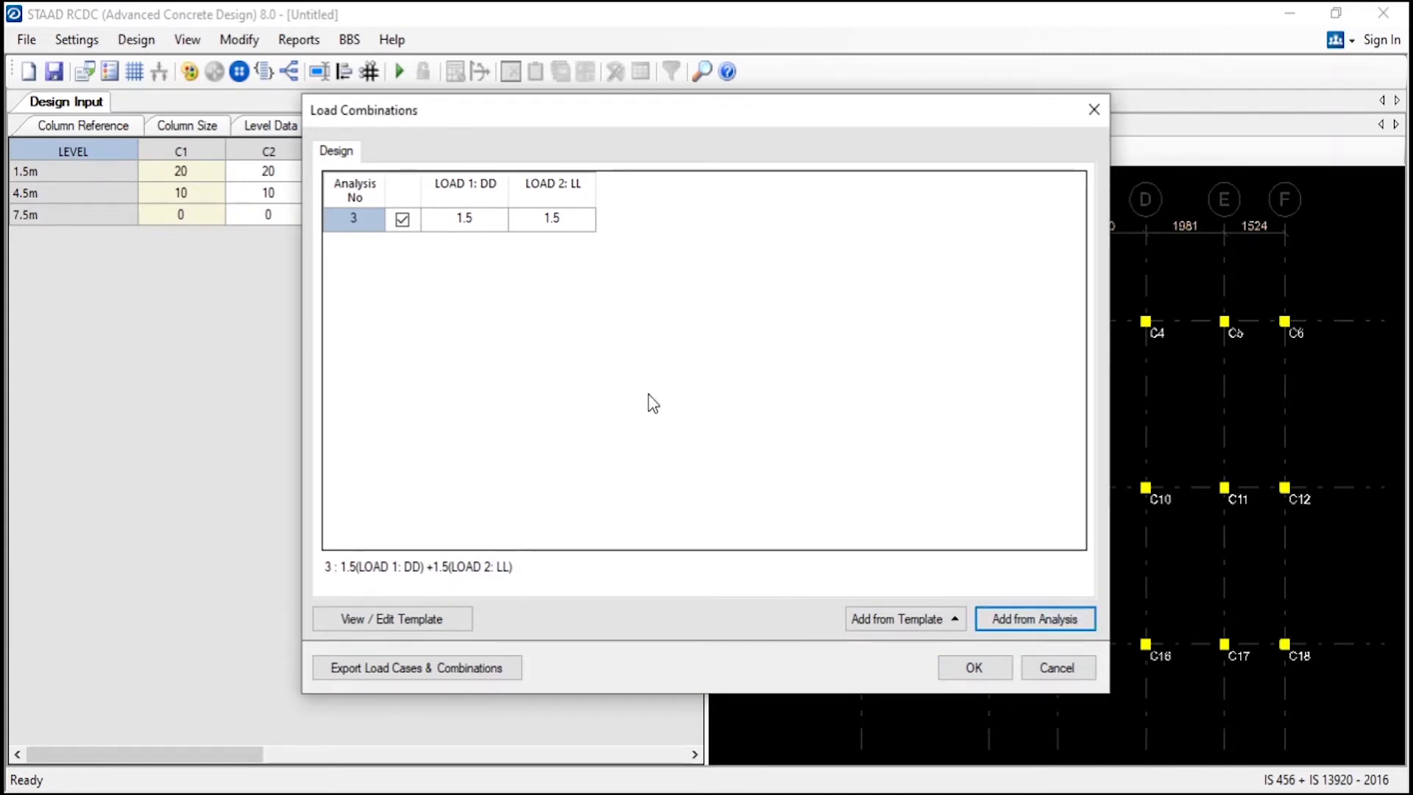
{"action": "left_click", "coordinate": [977, 668]}
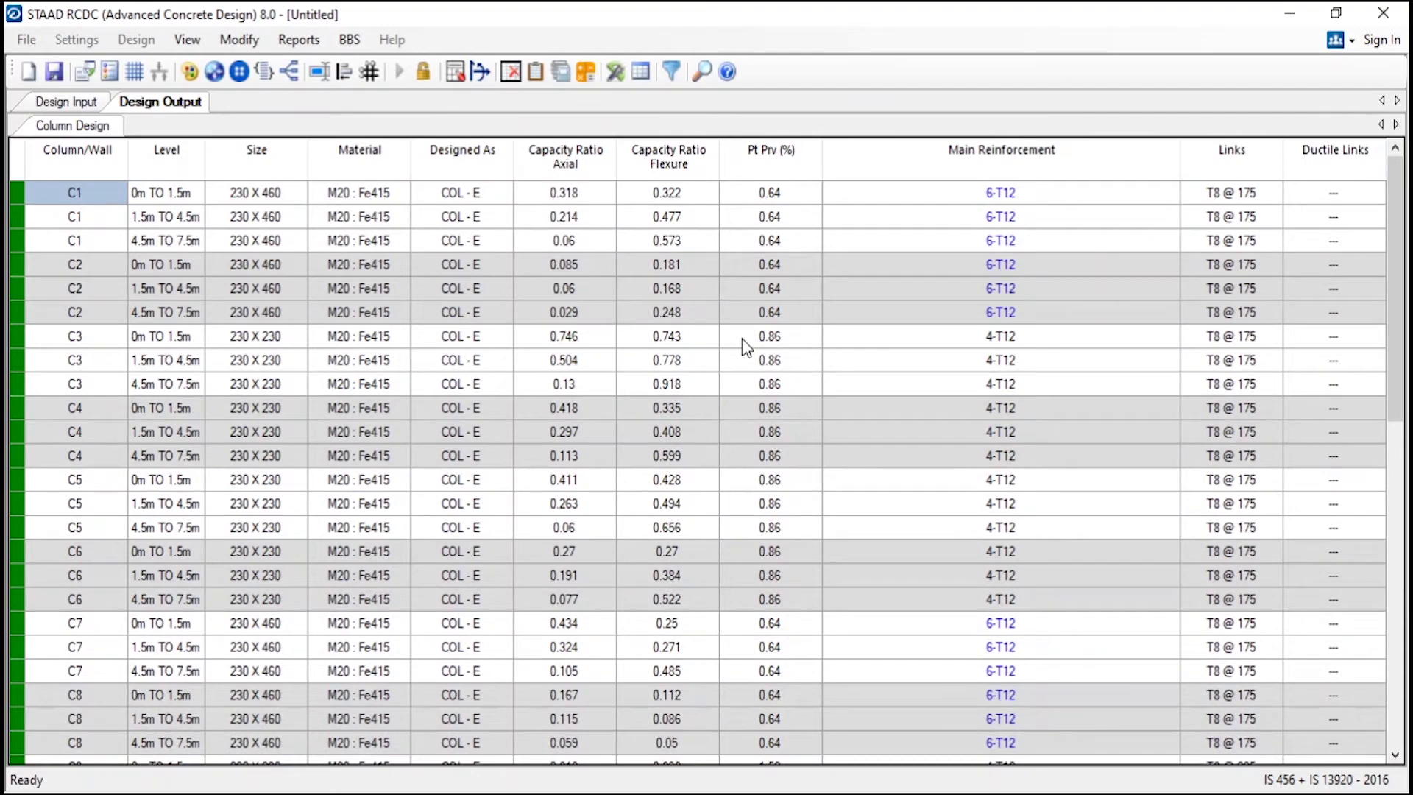
Scroll through the column design table and inspect C4's reinforcement results at both levels
{"action": "scroll", "coordinate": [741, 340], "scroll_direction": "down", "scroll_amount": 10}
{"action": "scroll", "coordinate": [739, 346], "scroll_direction": "up", "scroll_amount": 10}
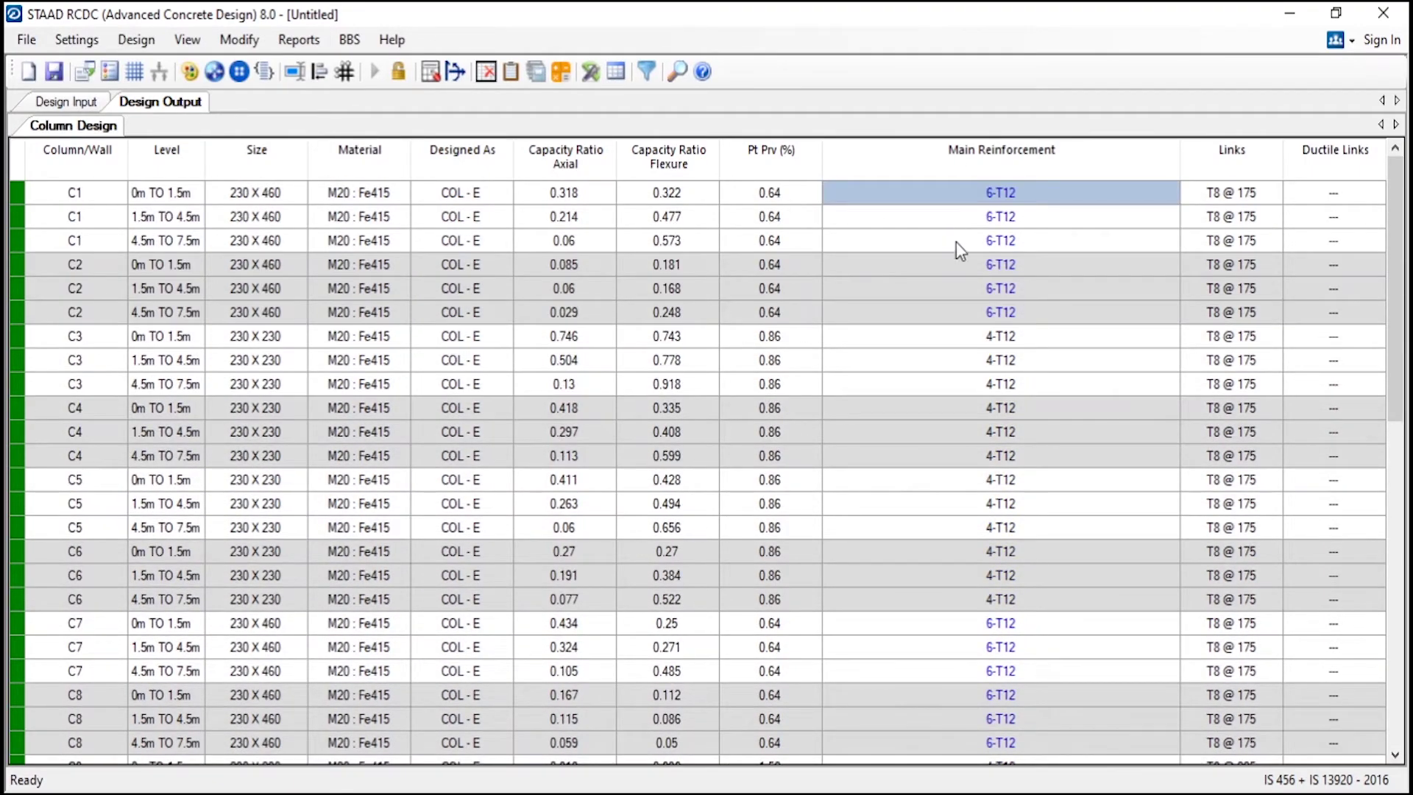
{"action": "scroll", "coordinate": [921, 405], "scroll_direction": "down", "scroll_amount": 8}
{"action": "scroll", "coordinate": [920, 411], "scroll_direction": "down", "scroll_amount": 2}
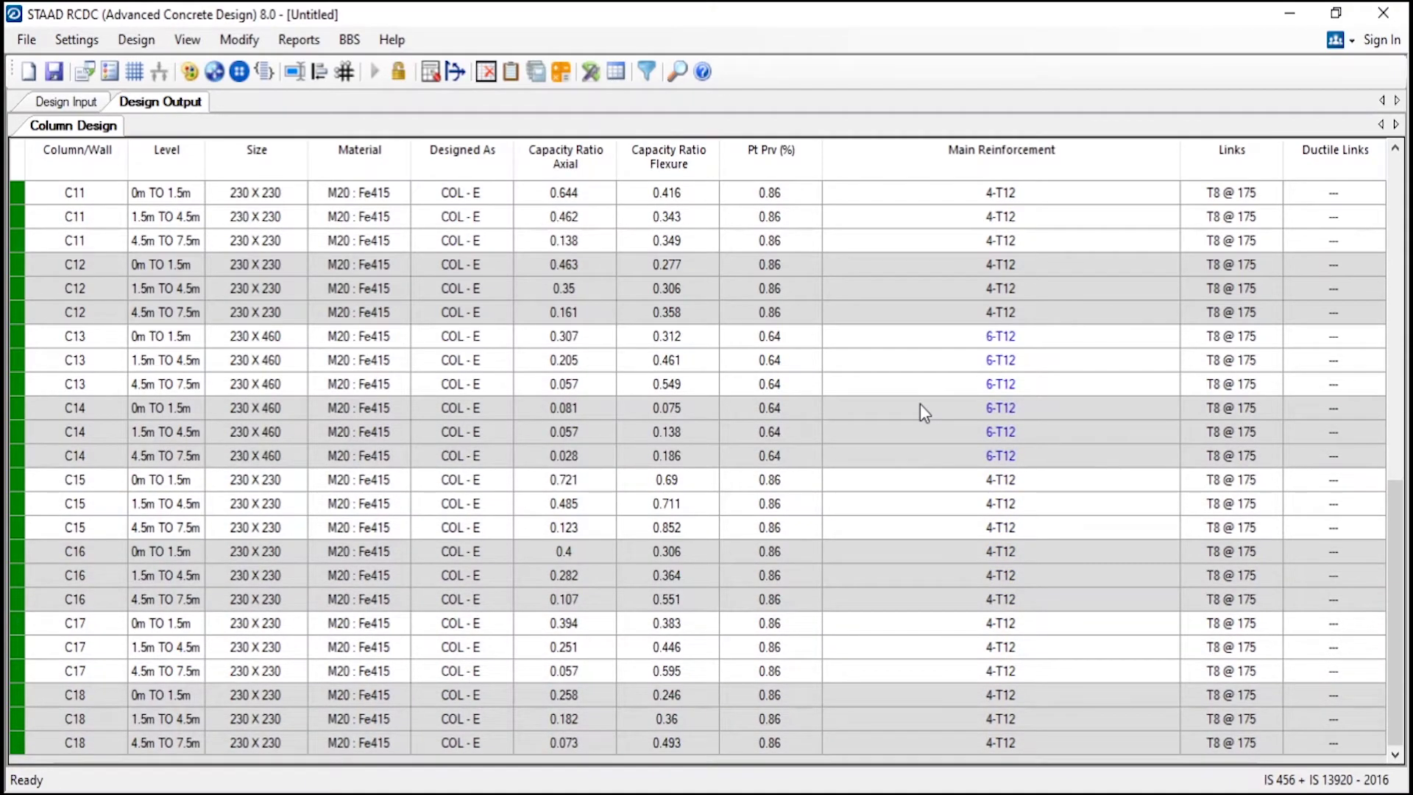
{"action": "scroll", "coordinate": [919, 403], "scroll_direction": "up", "scroll_amount": 10}
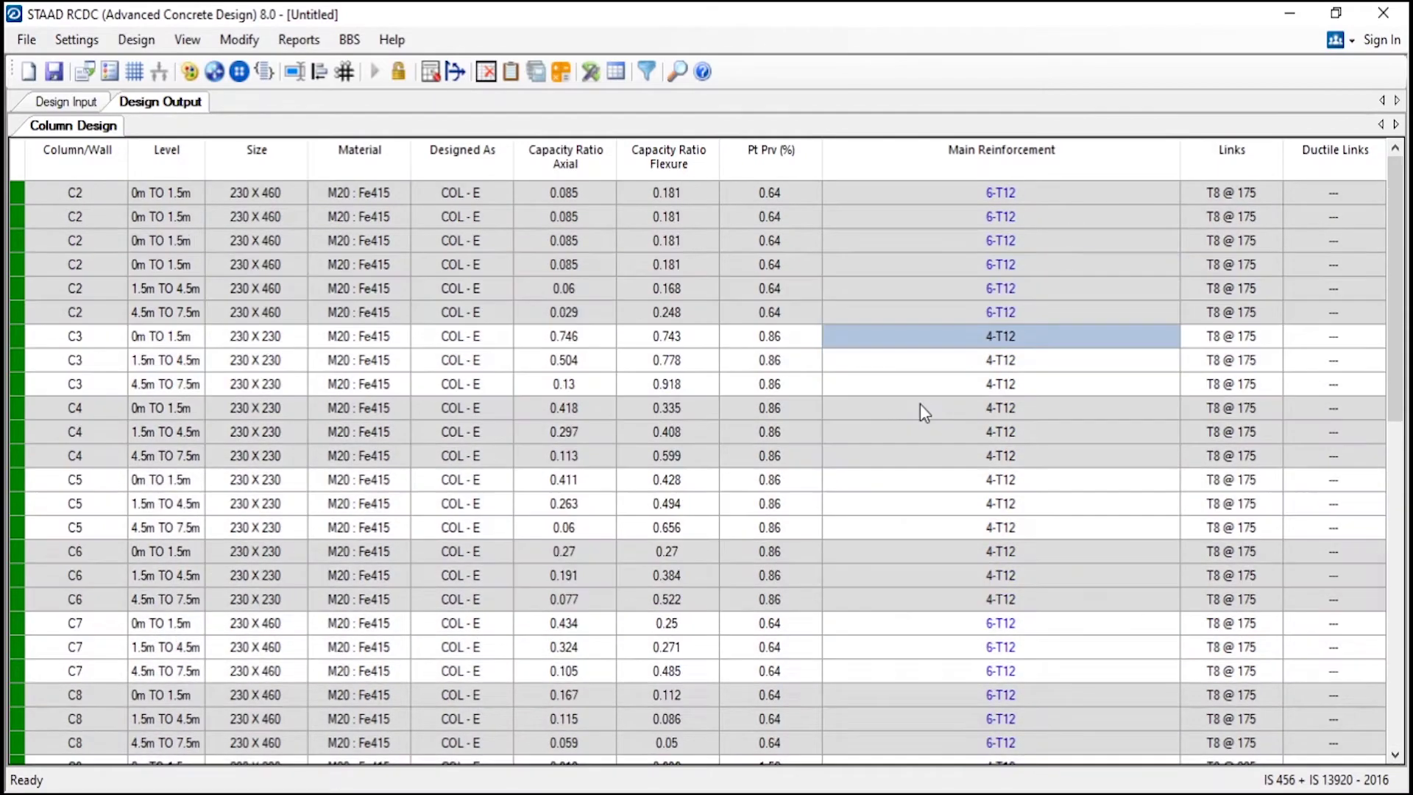
{"action": "left_click", "coordinate": [894, 404]}
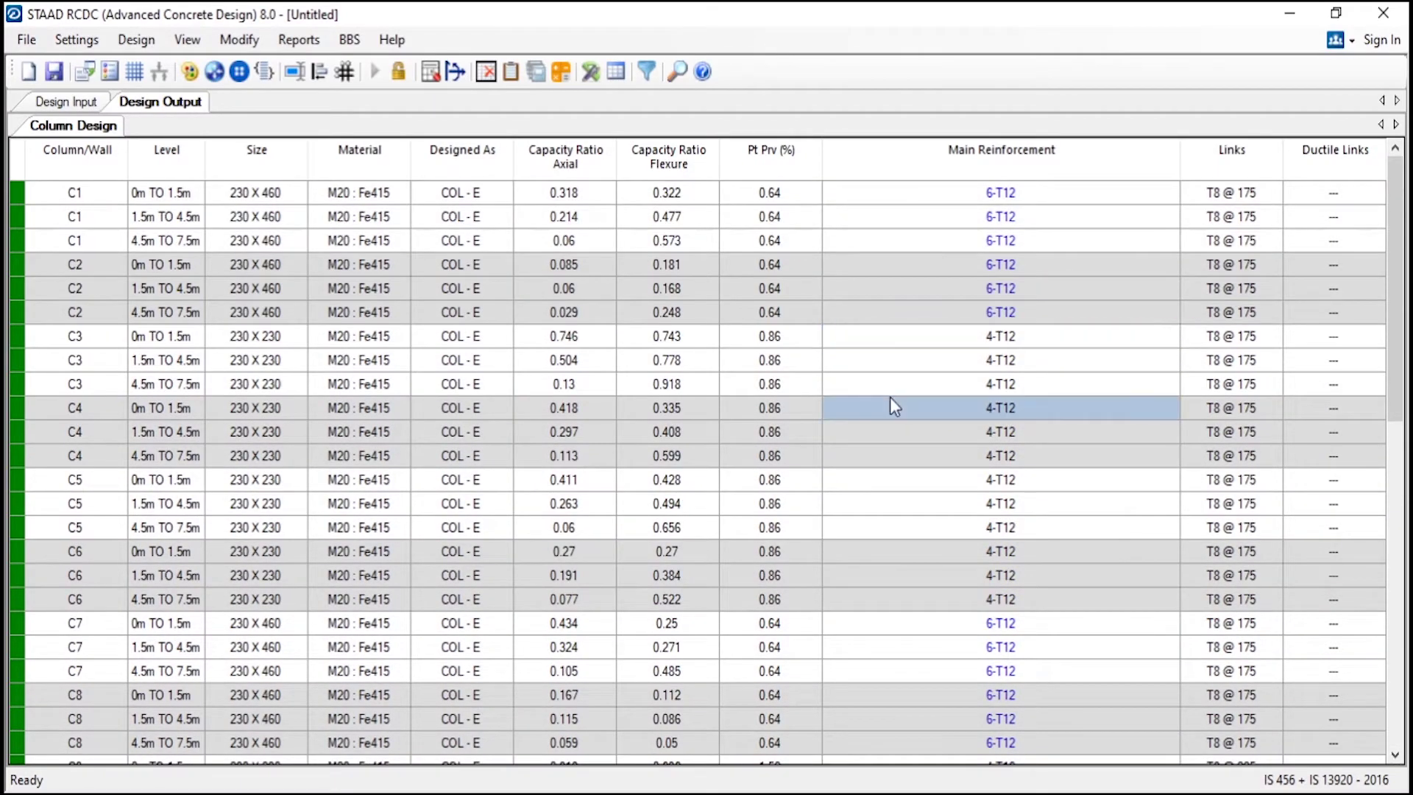
{"action": "left_click", "coordinate": [895, 455]}
{"action": "left_click", "coordinate": [302, 42]}
{"action": "mouse_move", "coordinate": [426, 69]}
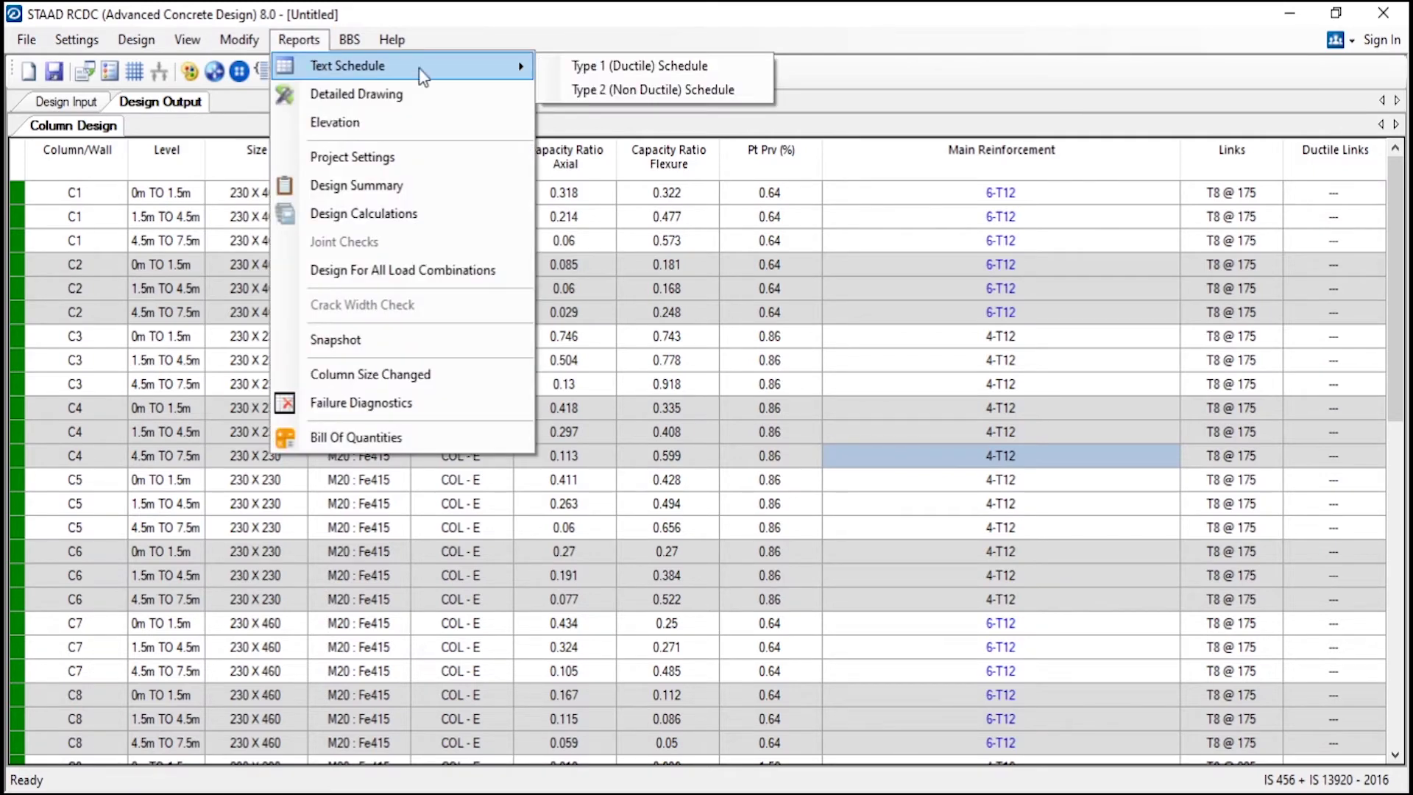
Generate the Type 2 non-ductile, then the Type 1 ductile column text schedule, and inspect it
{"action": "left_click", "coordinate": [590, 88]}
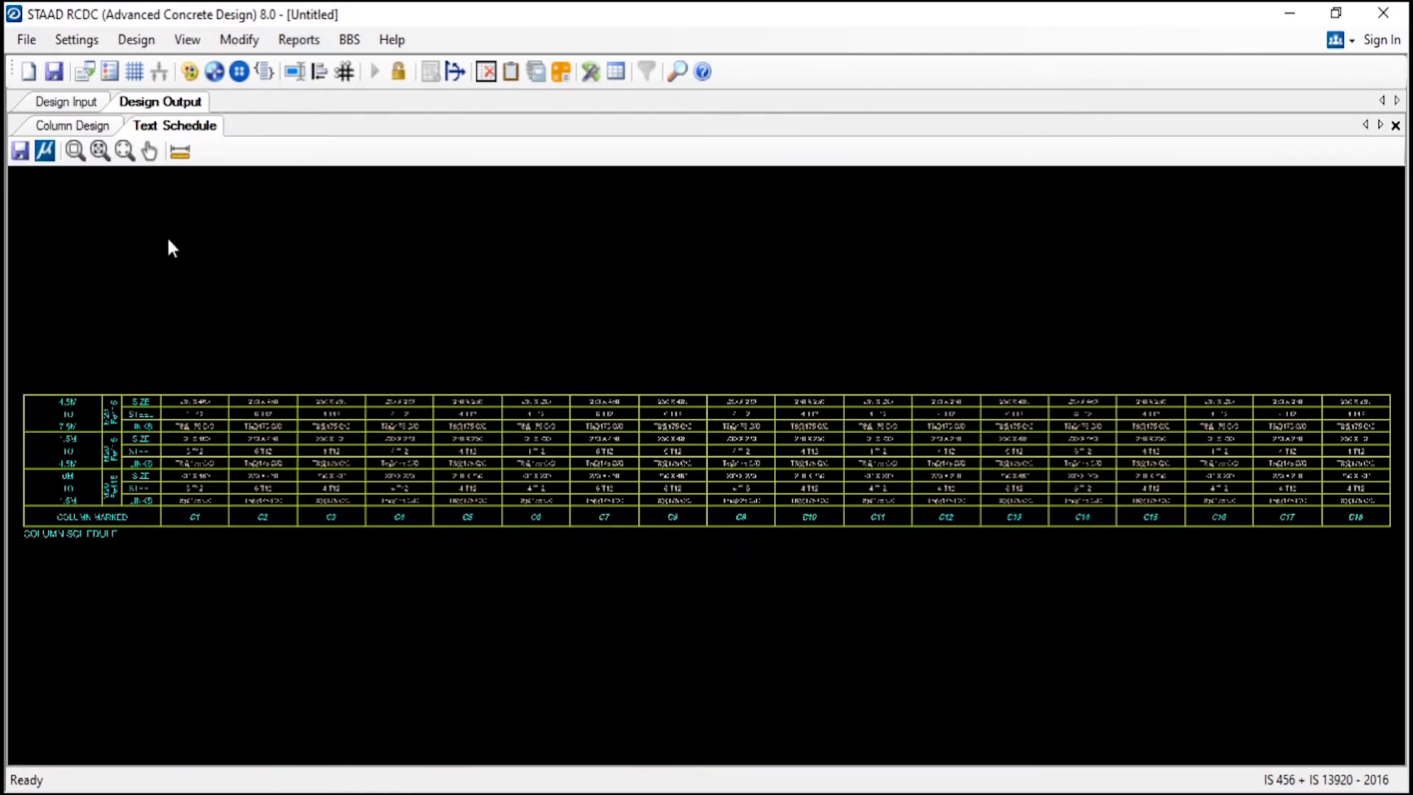
{"action": "scroll", "coordinate": [29, 437], "scroll_direction": "up", "scroll_amount": 3}
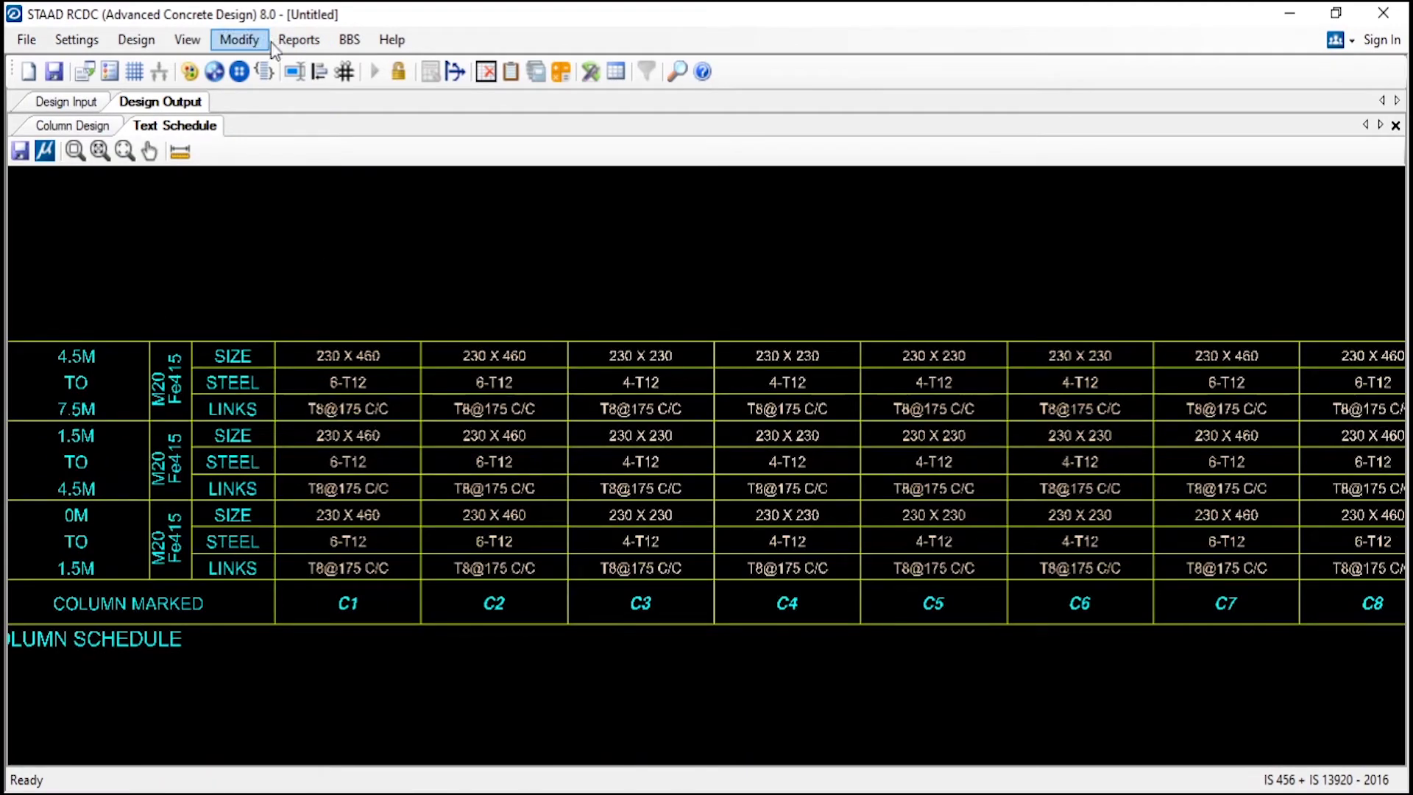
{"action": "left_click", "coordinate": [298, 39]}
{"action": "left_click", "coordinate": [555, 70]}
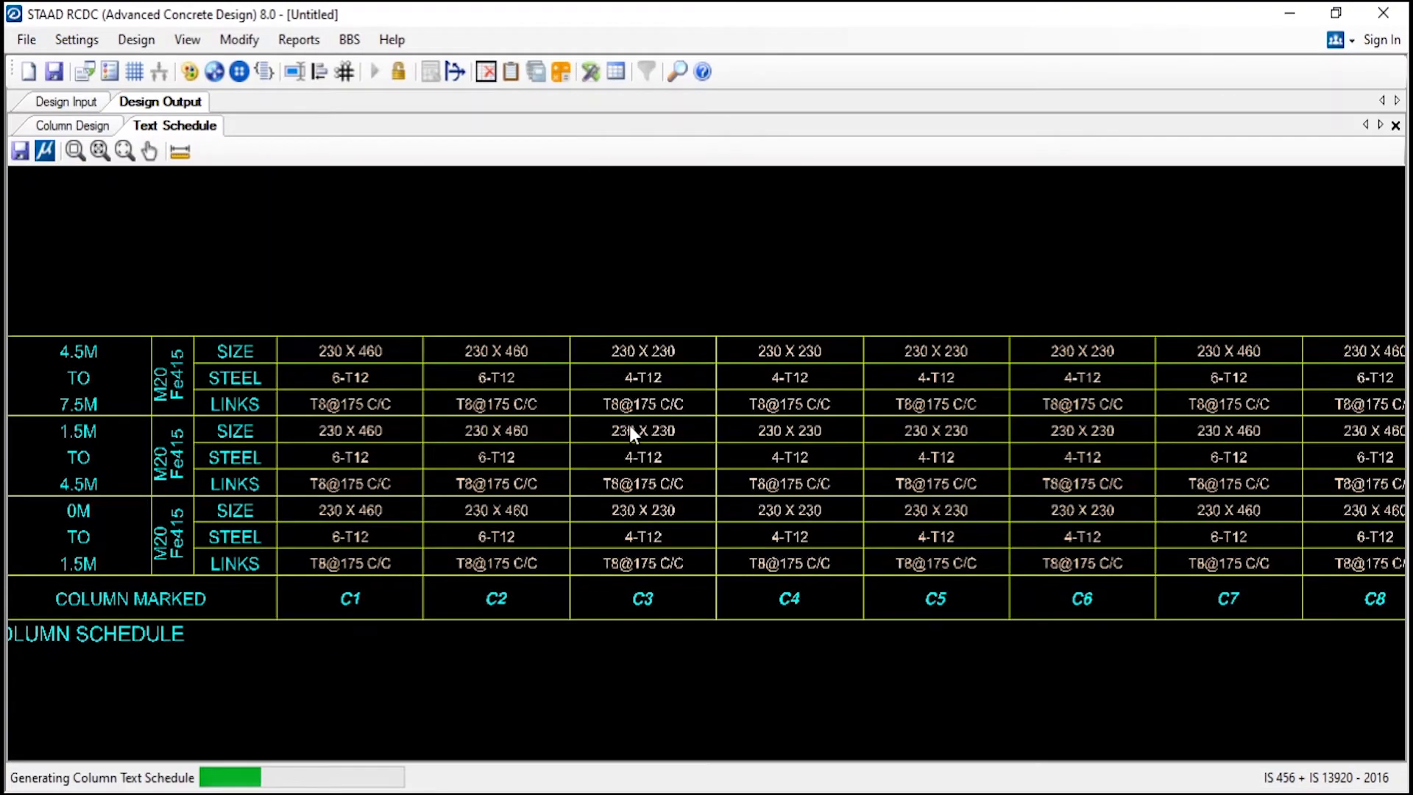
{"action": "scroll", "coordinate": [109, 434], "scroll_direction": "up", "scroll_amount": 2}
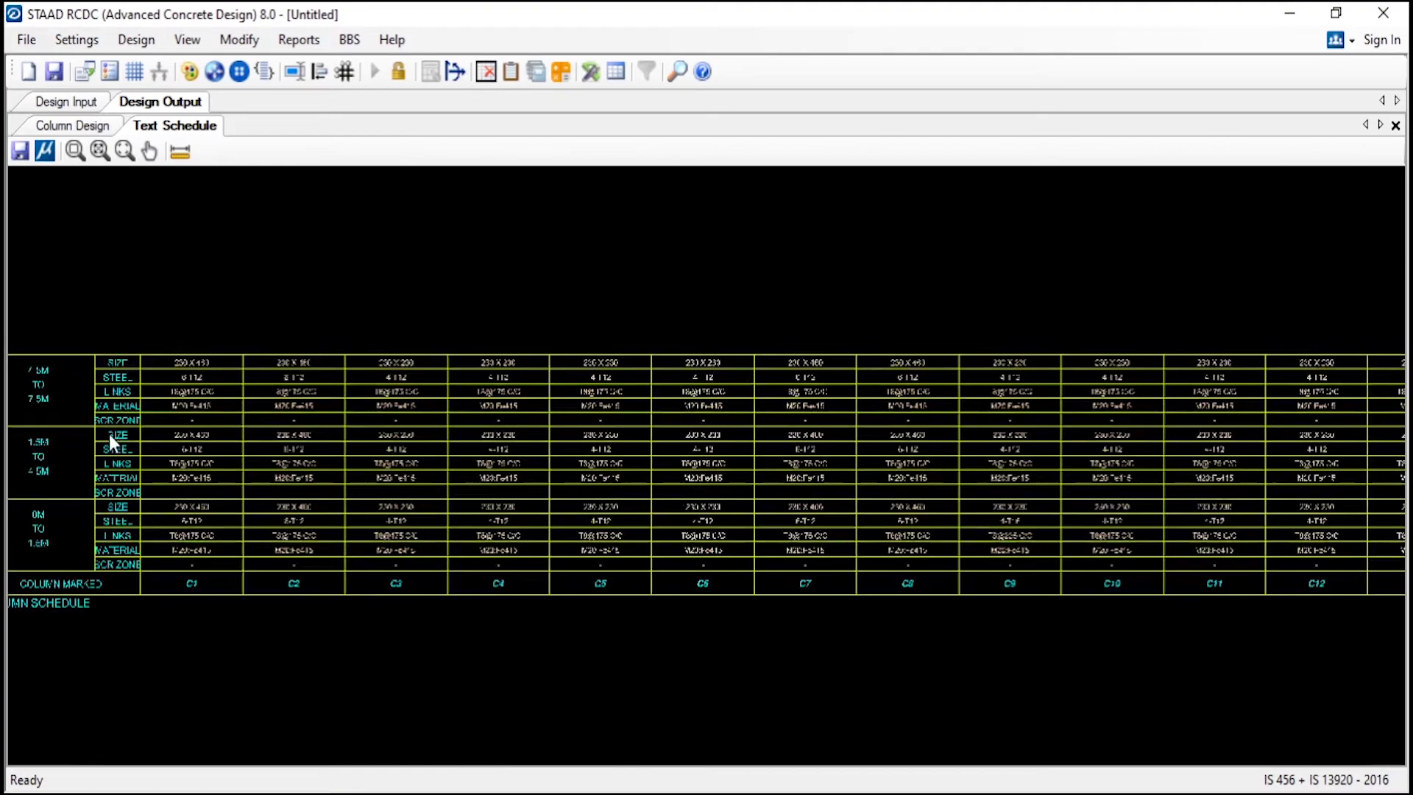
{"action": "scroll", "coordinate": [108, 434], "scroll_direction": "up", "scroll_amount": 2}
{"action": "scroll", "coordinate": [208, 506], "scroll_direction": "up", "scroll_amount": 4}
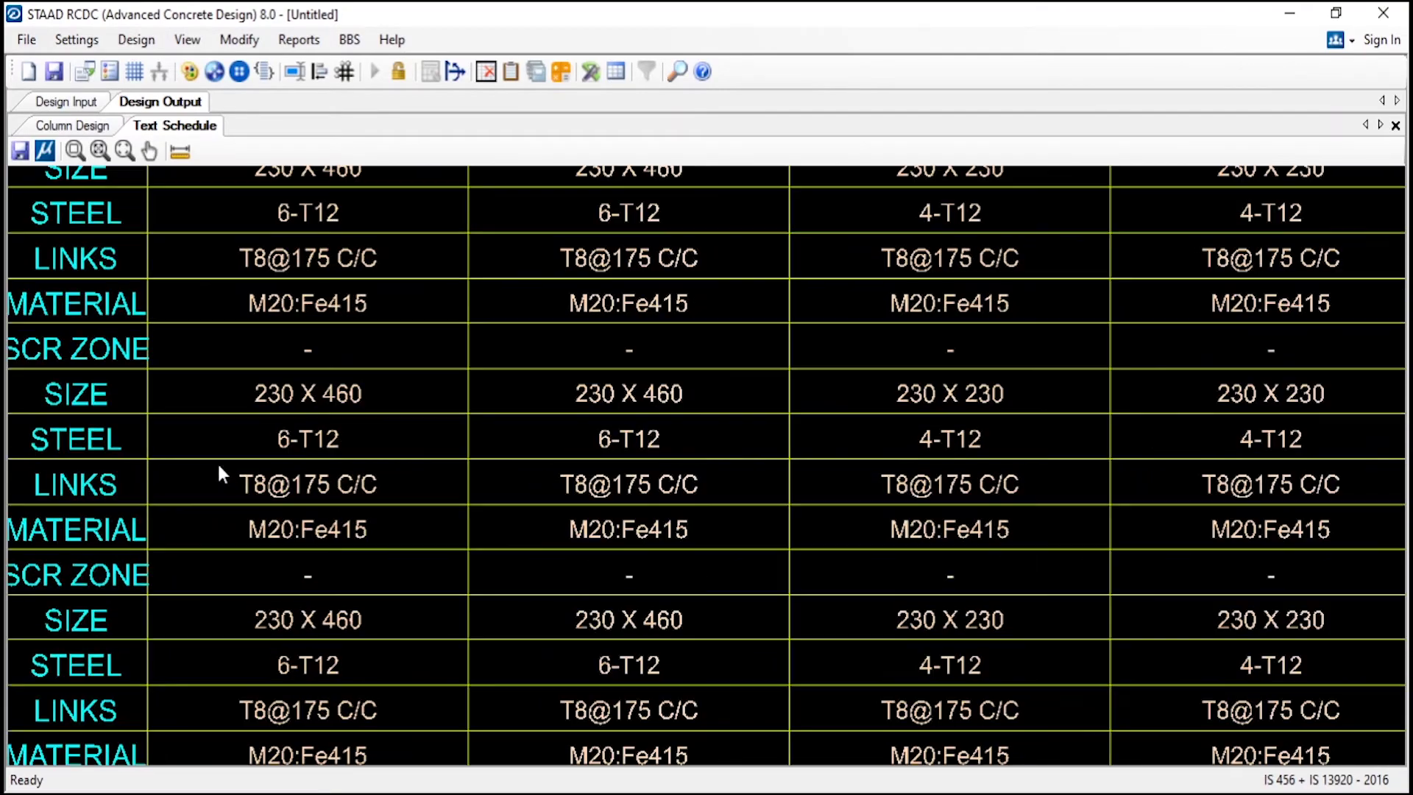
{"action": "scroll", "coordinate": [449, 416], "scroll_direction": "down", "scroll_amount": 5}
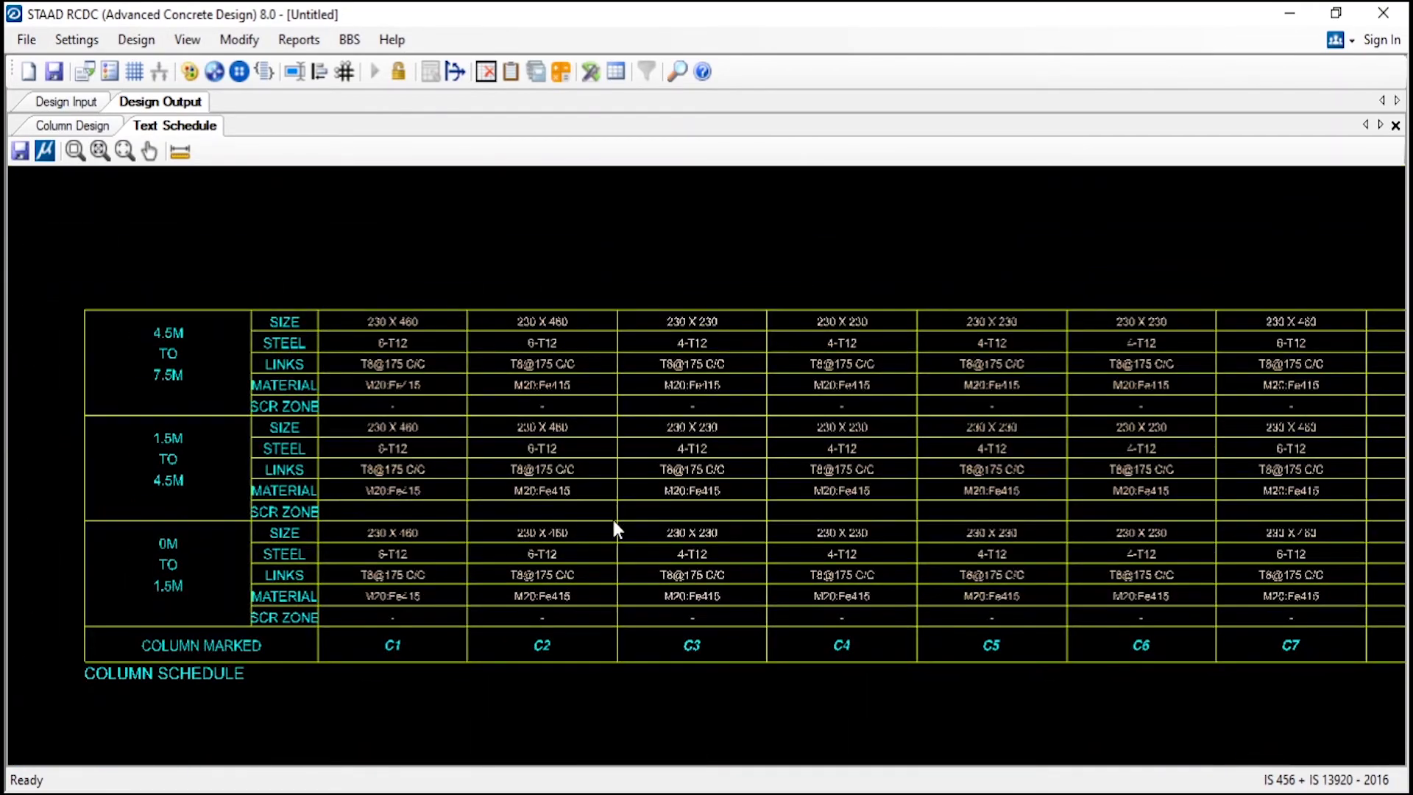
{"action": "scroll", "coordinate": [637, 508], "scroll_direction": "down", "scroll_amount": 3}
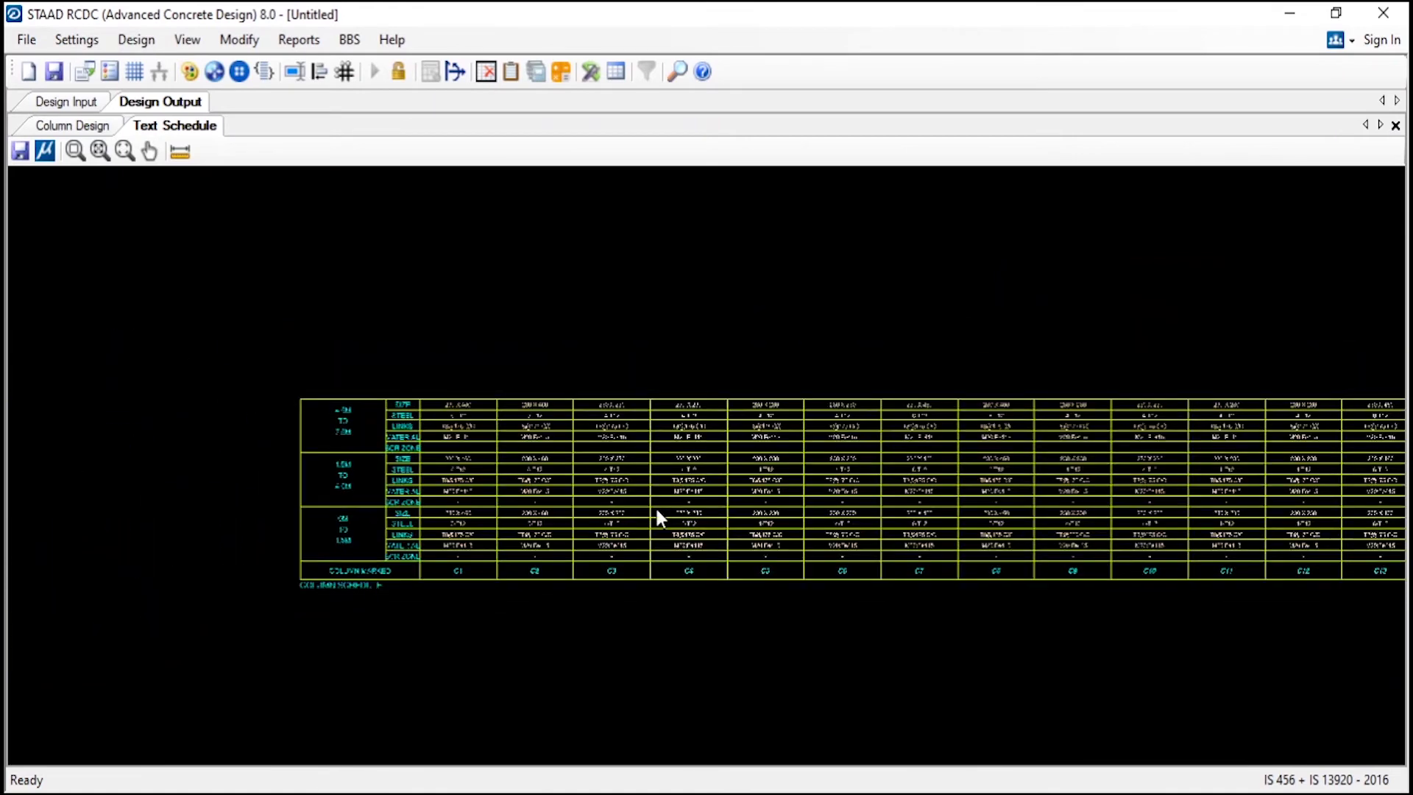
{"action": "left_click", "coordinate": [301, 39]}
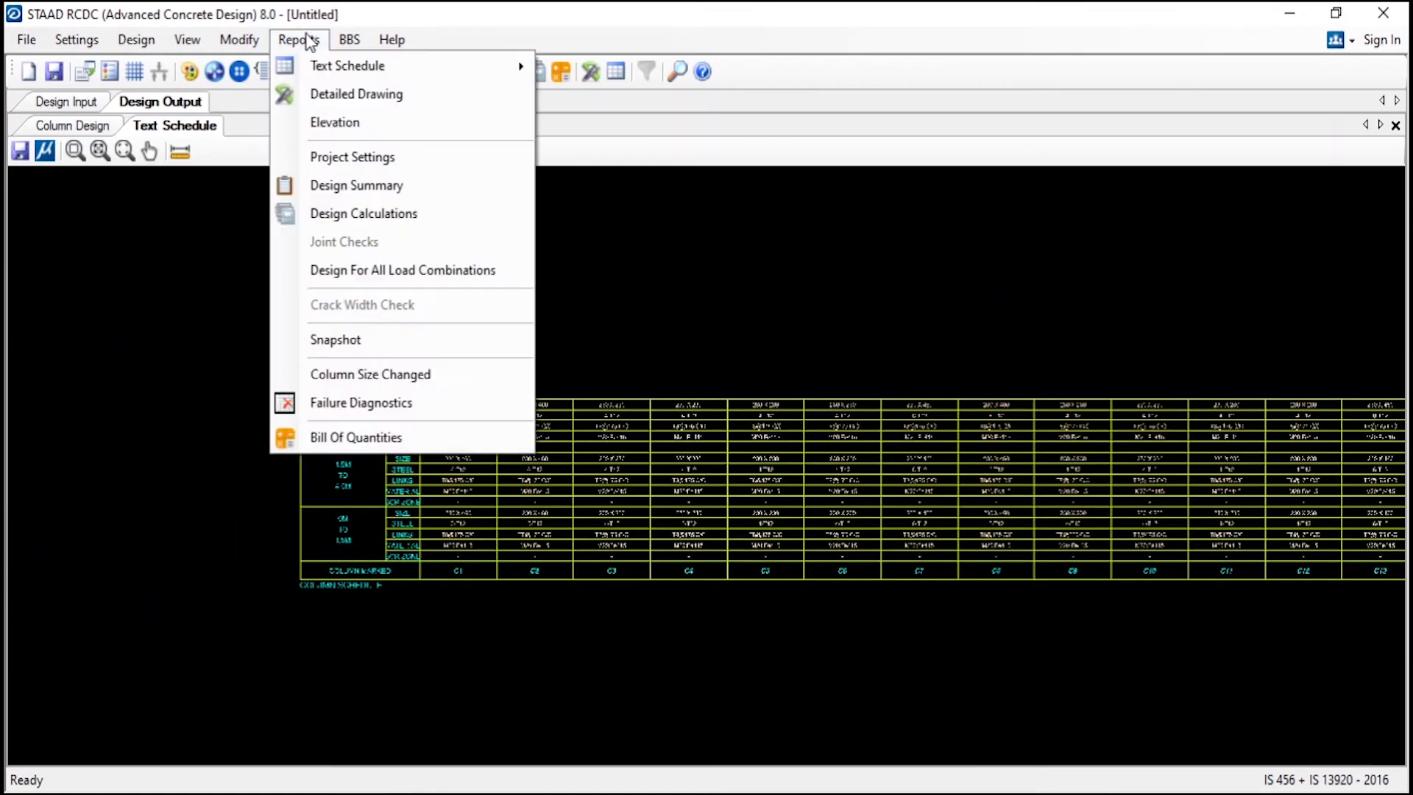
Generate the detailed drawing for all columns C1–C18 from 0m to 7.5m and inspect it
{"action": "left_click", "coordinate": [318, 98]}
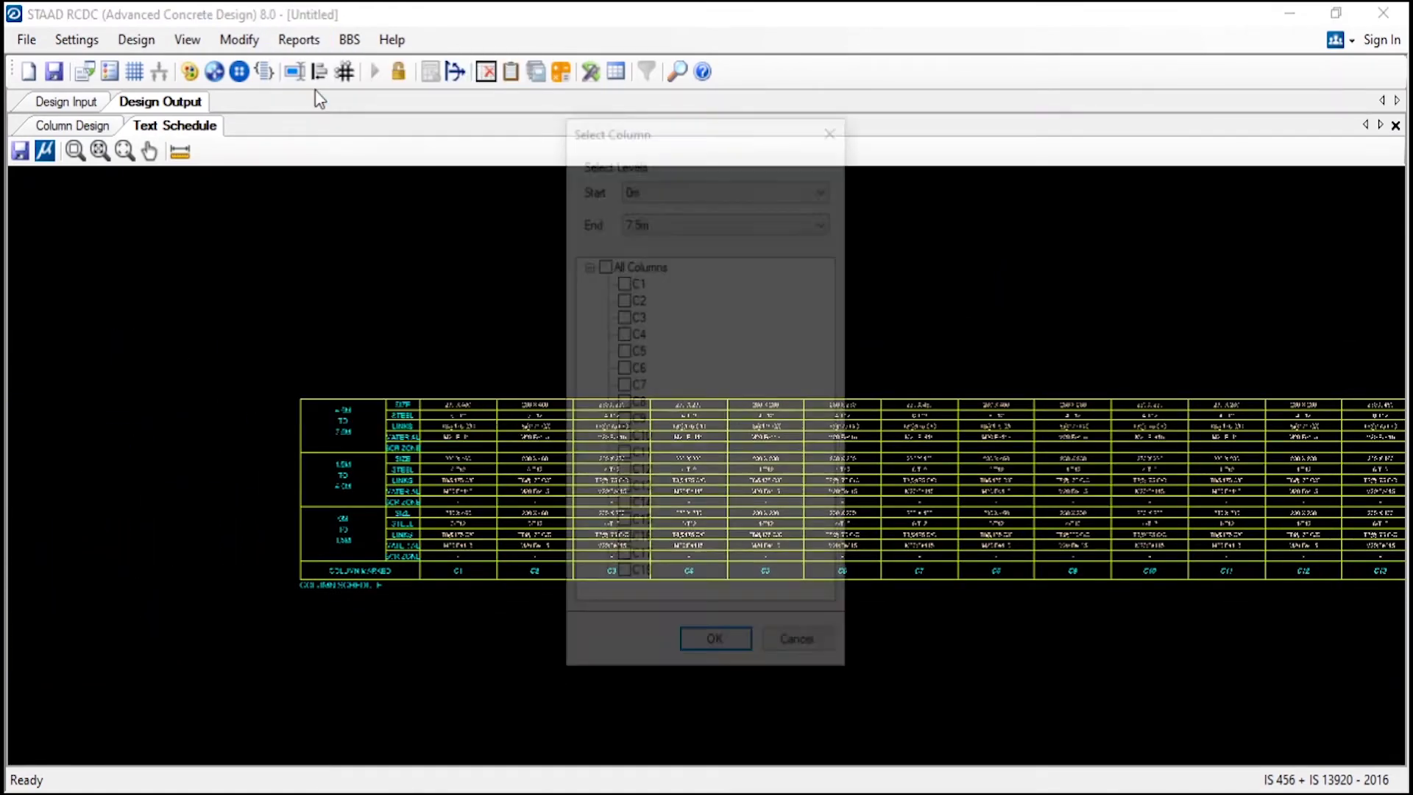
{"action": "left_click", "coordinate": [605, 263]}
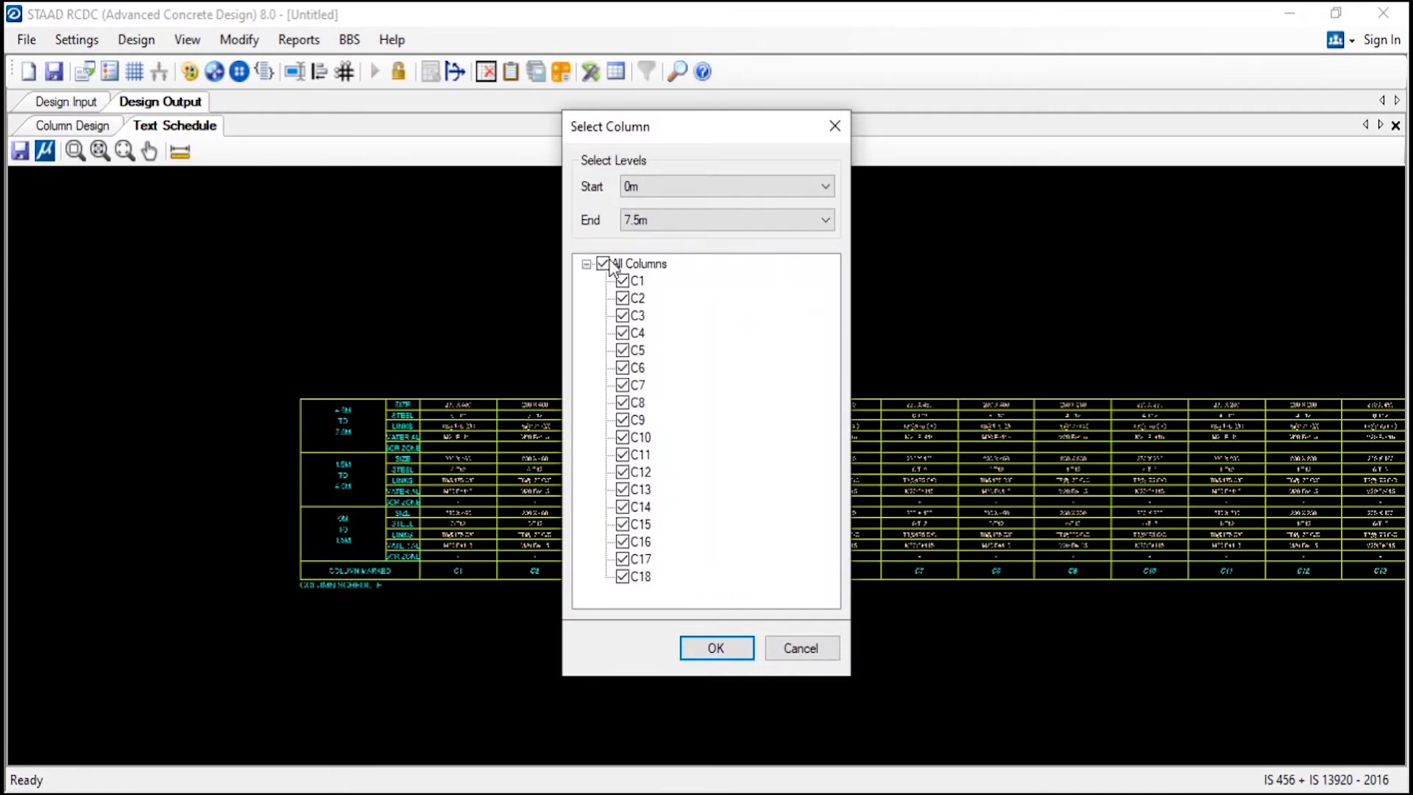
{"action": "left_click", "coordinate": [641, 189]}
{"action": "left_click", "coordinate": [647, 202]}
{"action": "left_click", "coordinate": [653, 220]}
{"action": "left_click", "coordinate": [666, 270]}
{"action": "left_click", "coordinate": [728, 649]}
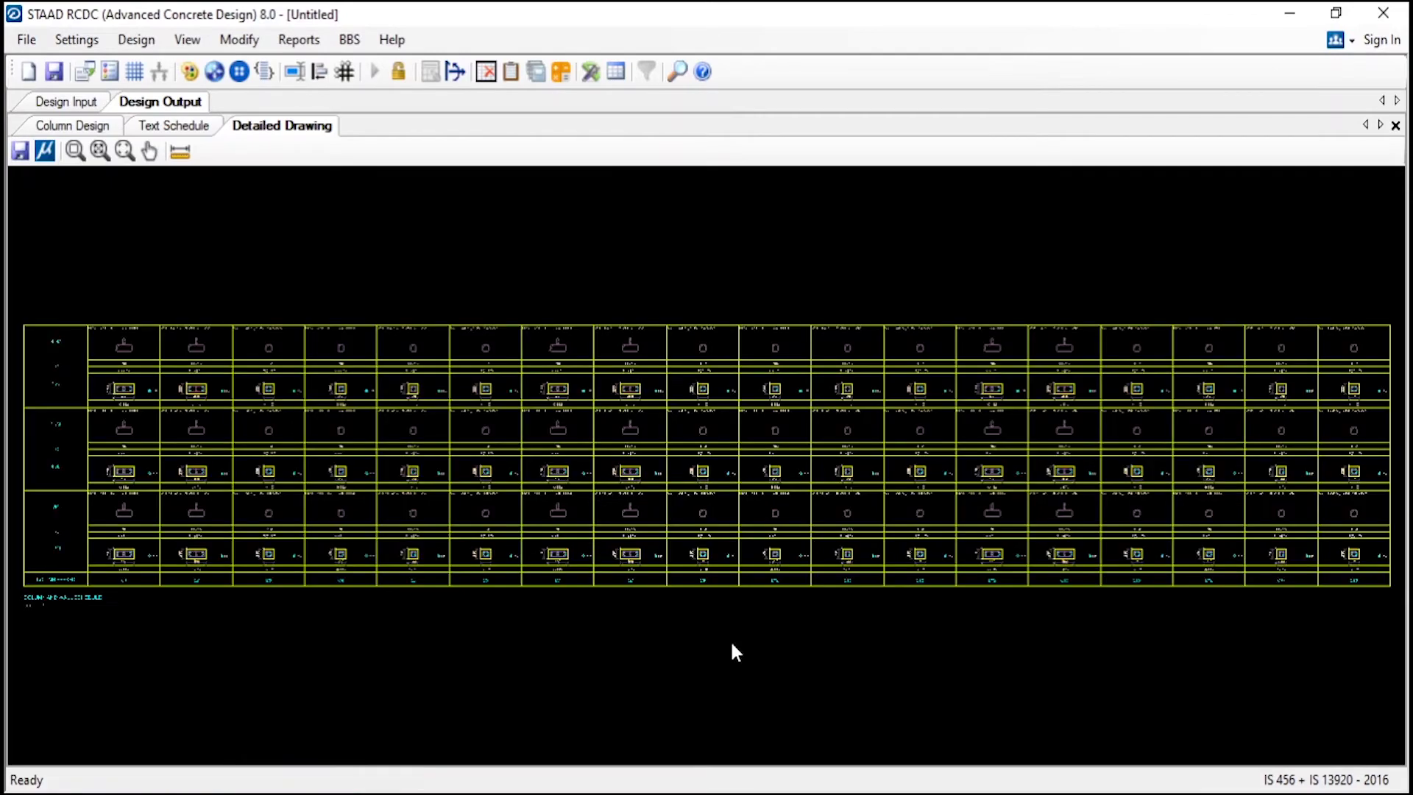
{"action": "scroll", "coordinate": [59, 369], "scroll_direction": "up", "scroll_amount": 5}
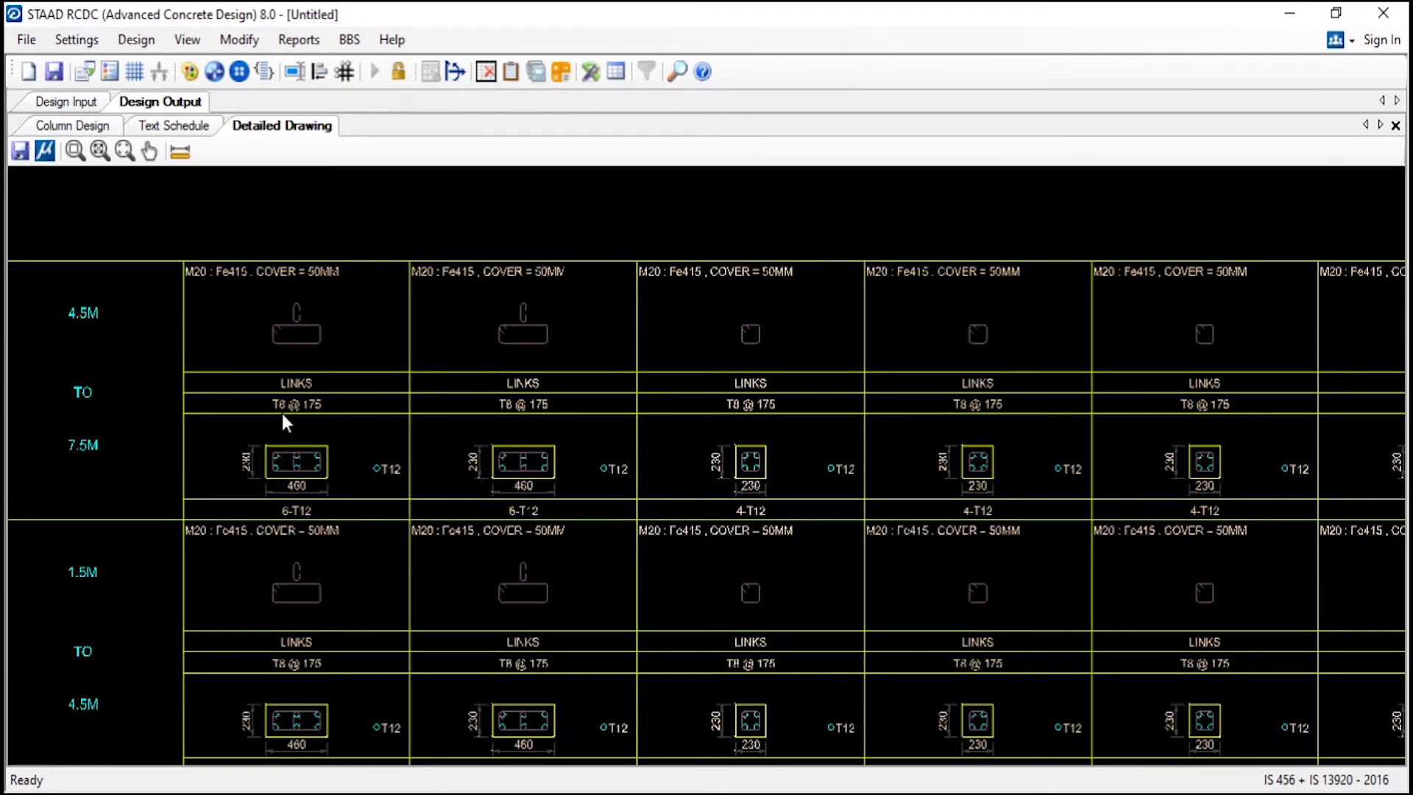
{"action": "scroll", "coordinate": [363, 421], "scroll_direction": "down", "scroll_amount": 5}
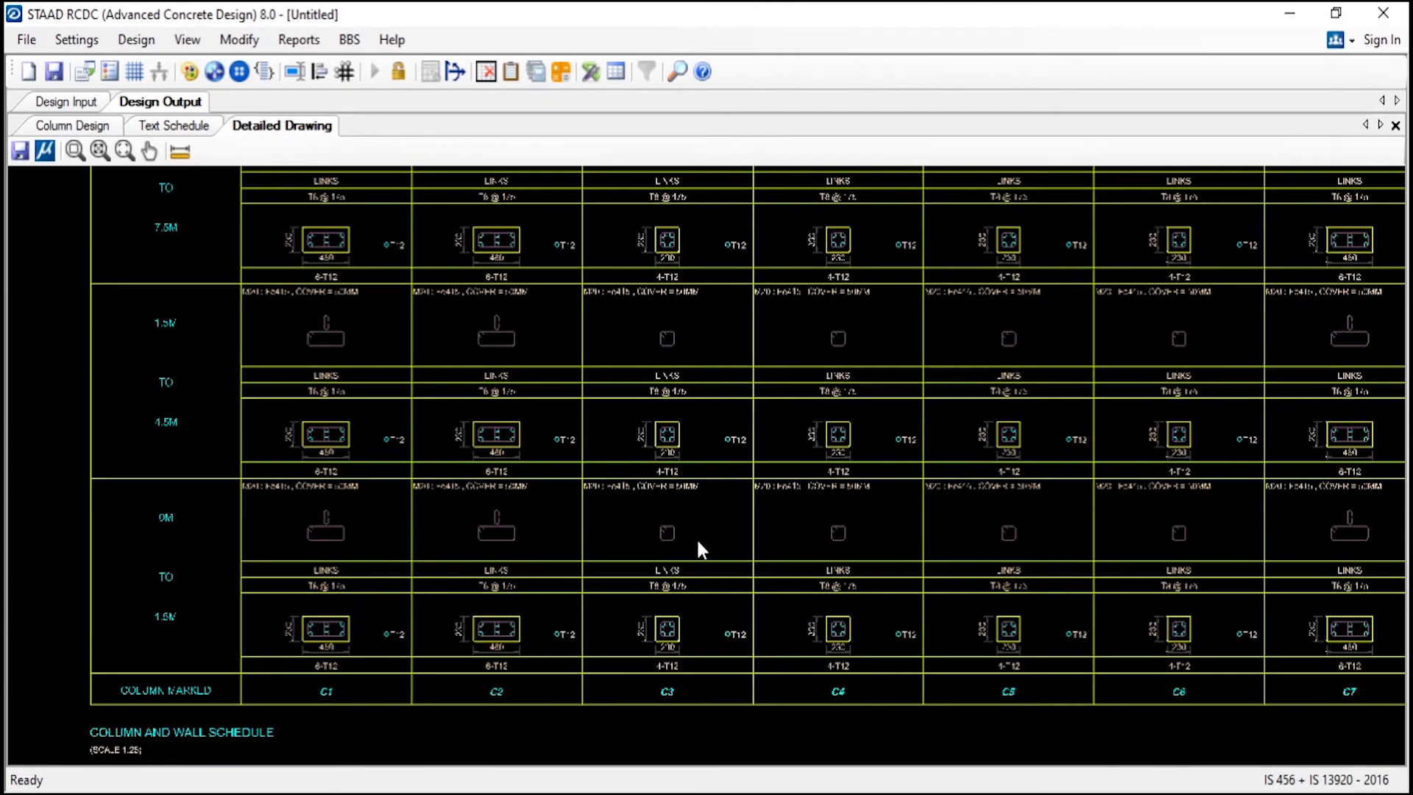
{"action": "scroll", "coordinate": [366, 544], "scroll_direction": "down", "scroll_amount": 3}
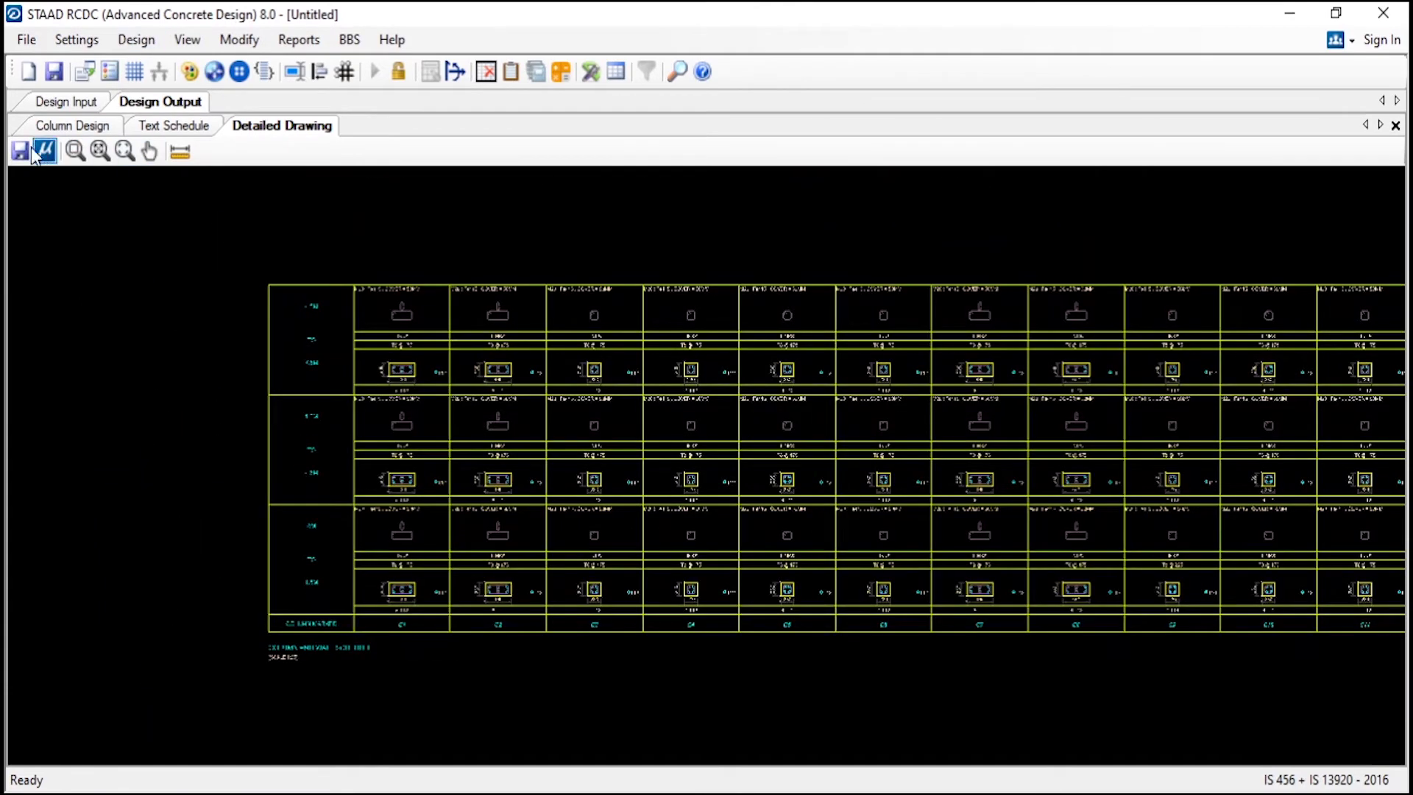
Generate column elevation drawings for all columns C1 to C18
{"action": "left_click", "coordinate": [295, 41]}
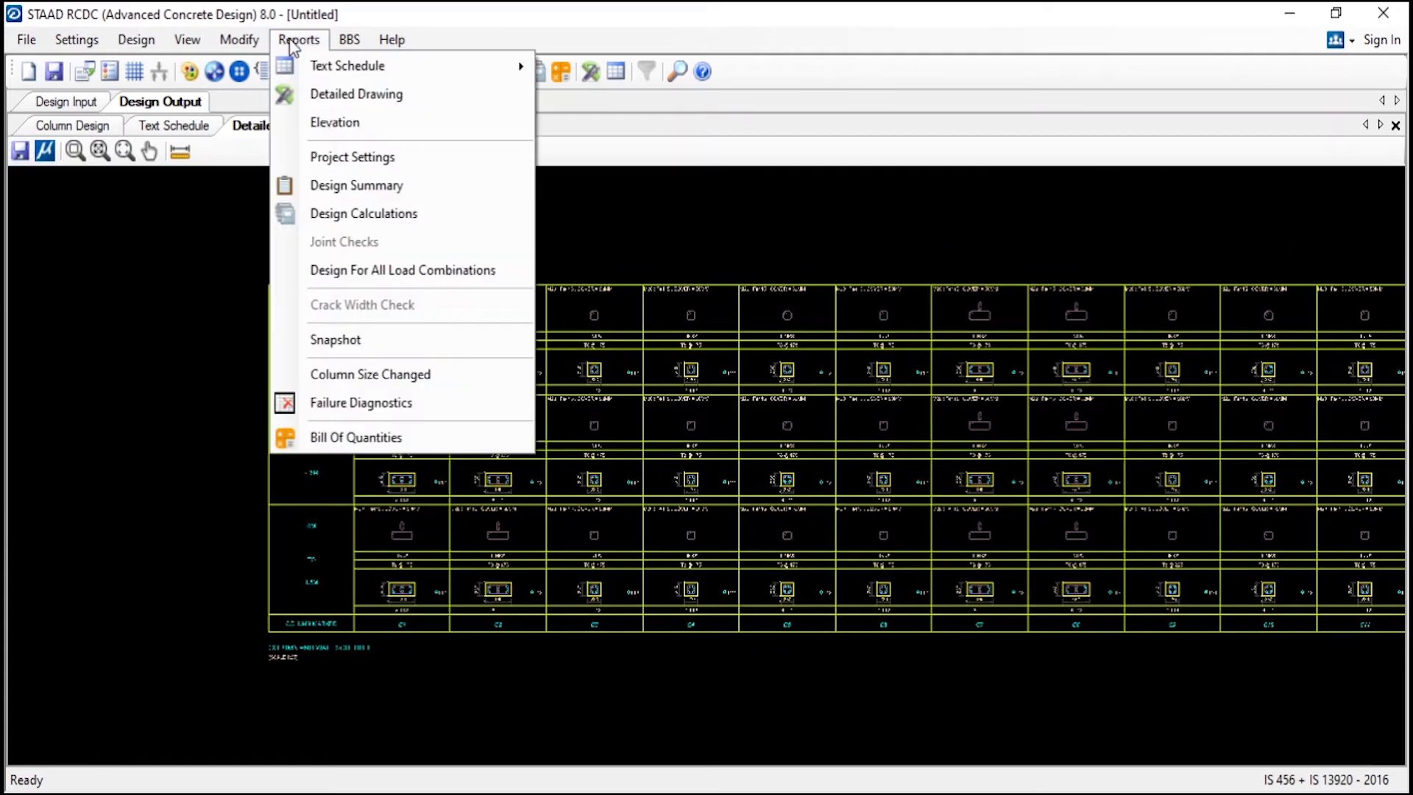
{"action": "left_click", "coordinate": [330, 124]}
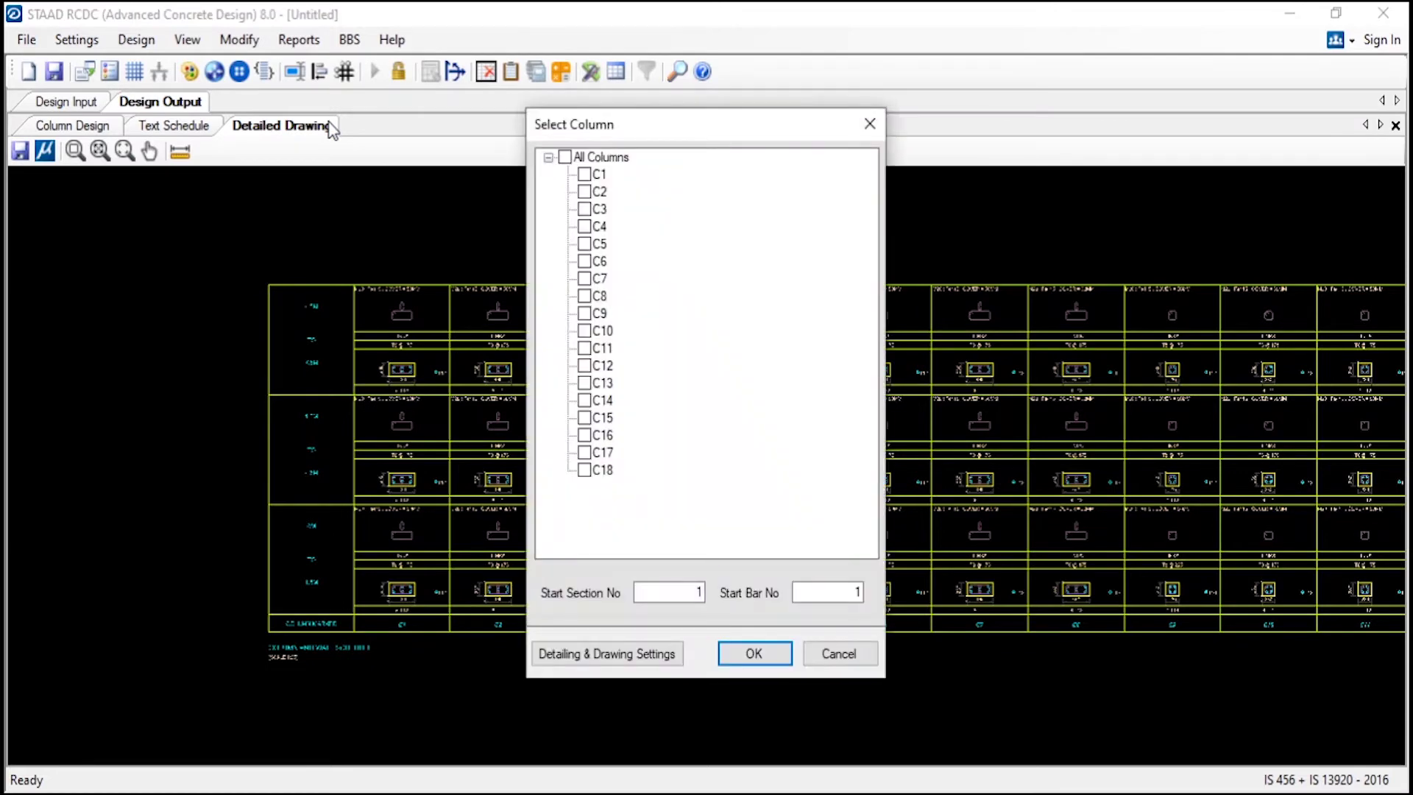
{"action": "left_click", "coordinate": [565, 157]}
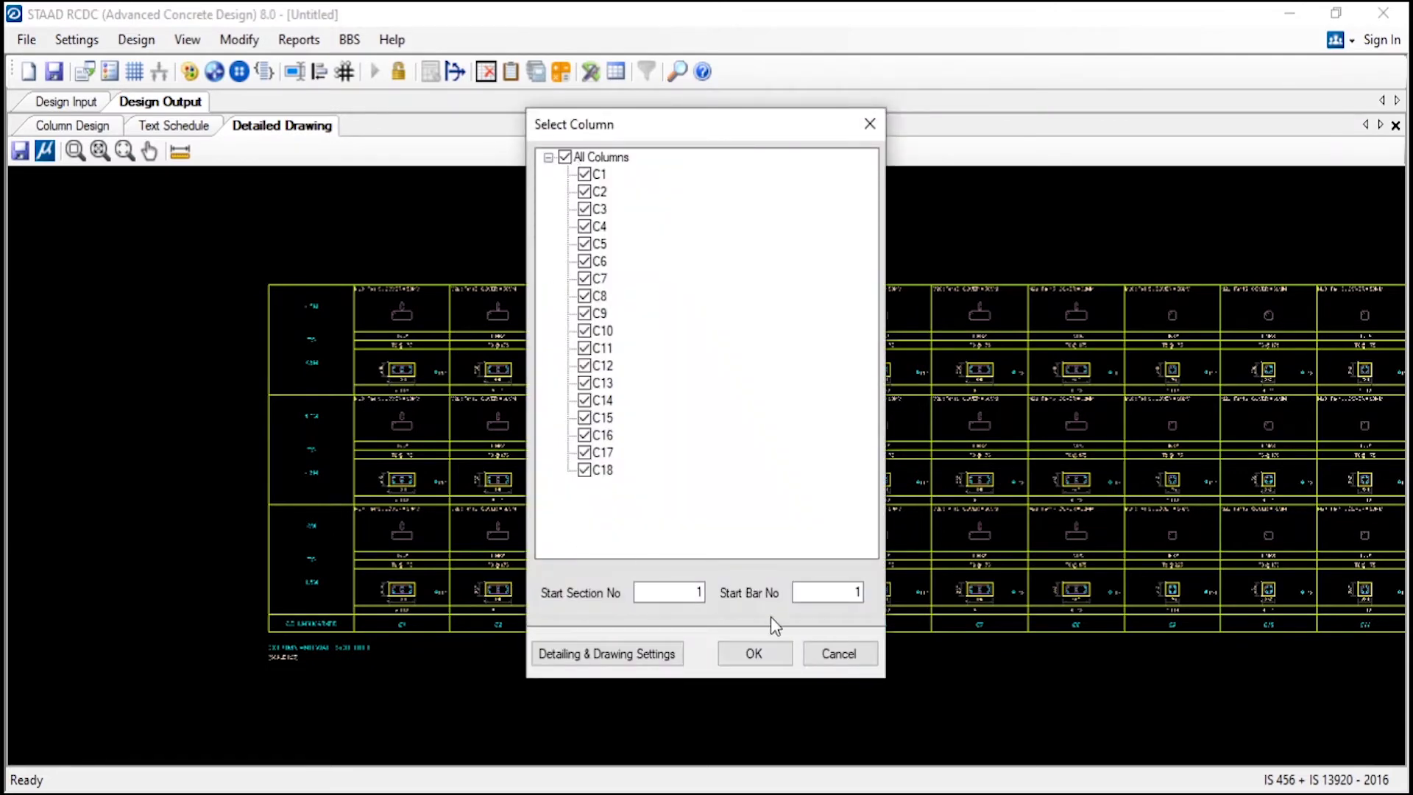
{"action": "left_click", "coordinate": [754, 653]}
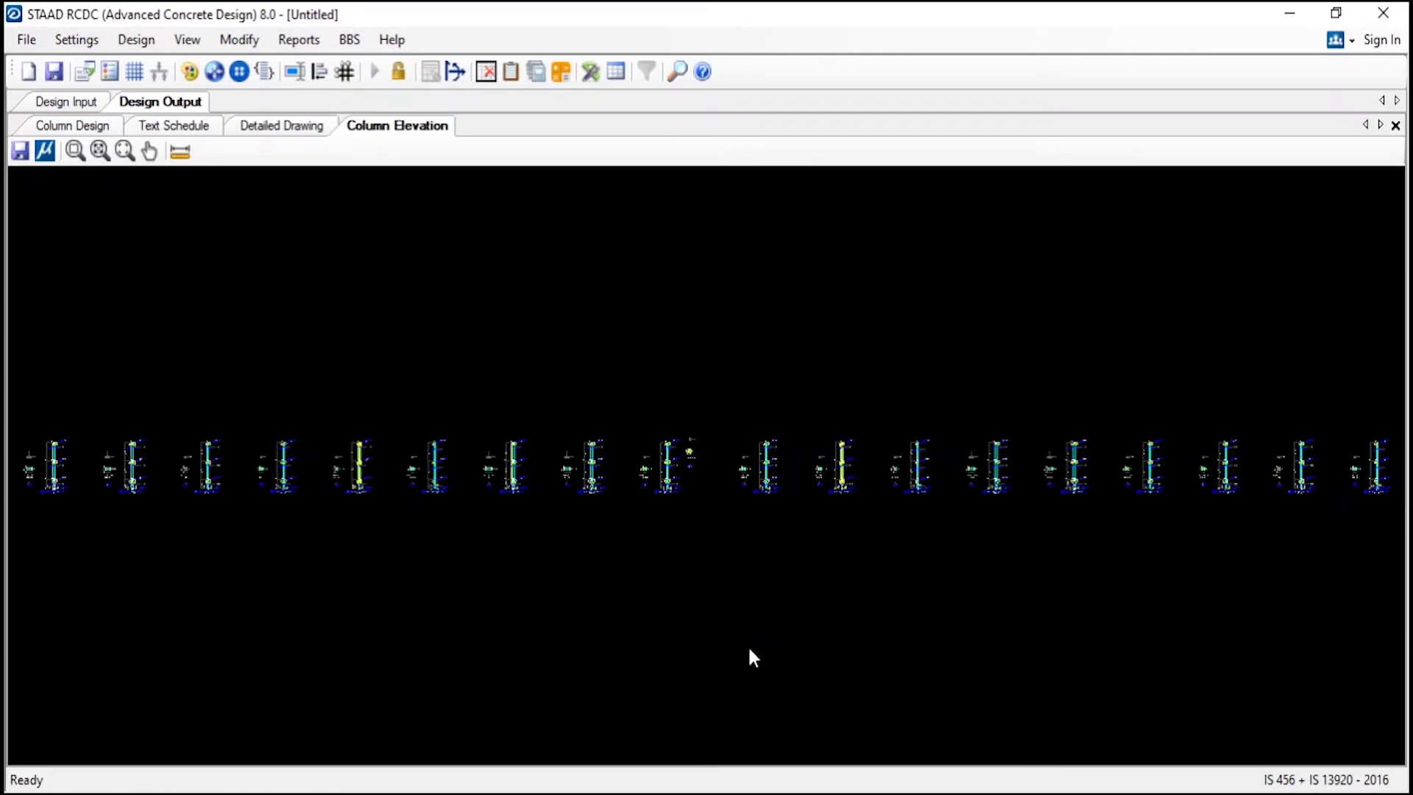
Zoom and pan along the elevations to inspect the 6-T12 bars and T8 @ 175 C/C links
{"action": "scroll", "coordinate": [783, 620], "scroll_direction": "down", "scroll_amount": 3}
{"action": "scroll", "coordinate": [174, 506], "scroll_direction": "up", "scroll_amount": 1}
{"action": "scroll", "coordinate": [173, 506], "scroll_direction": "up", "scroll_amount": 5}
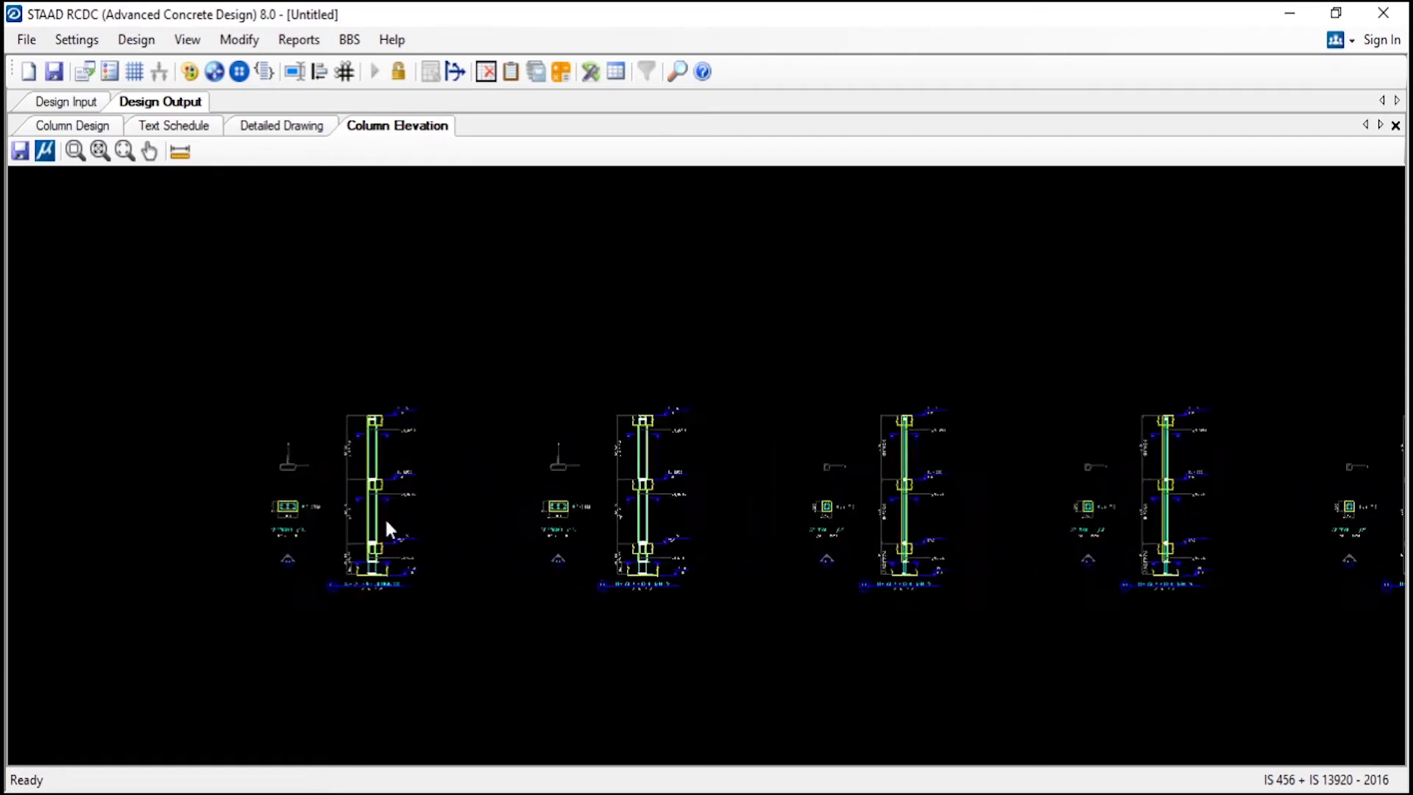
{"action": "scroll", "coordinate": [439, 567], "scroll_direction": "up", "scroll_amount": 5}
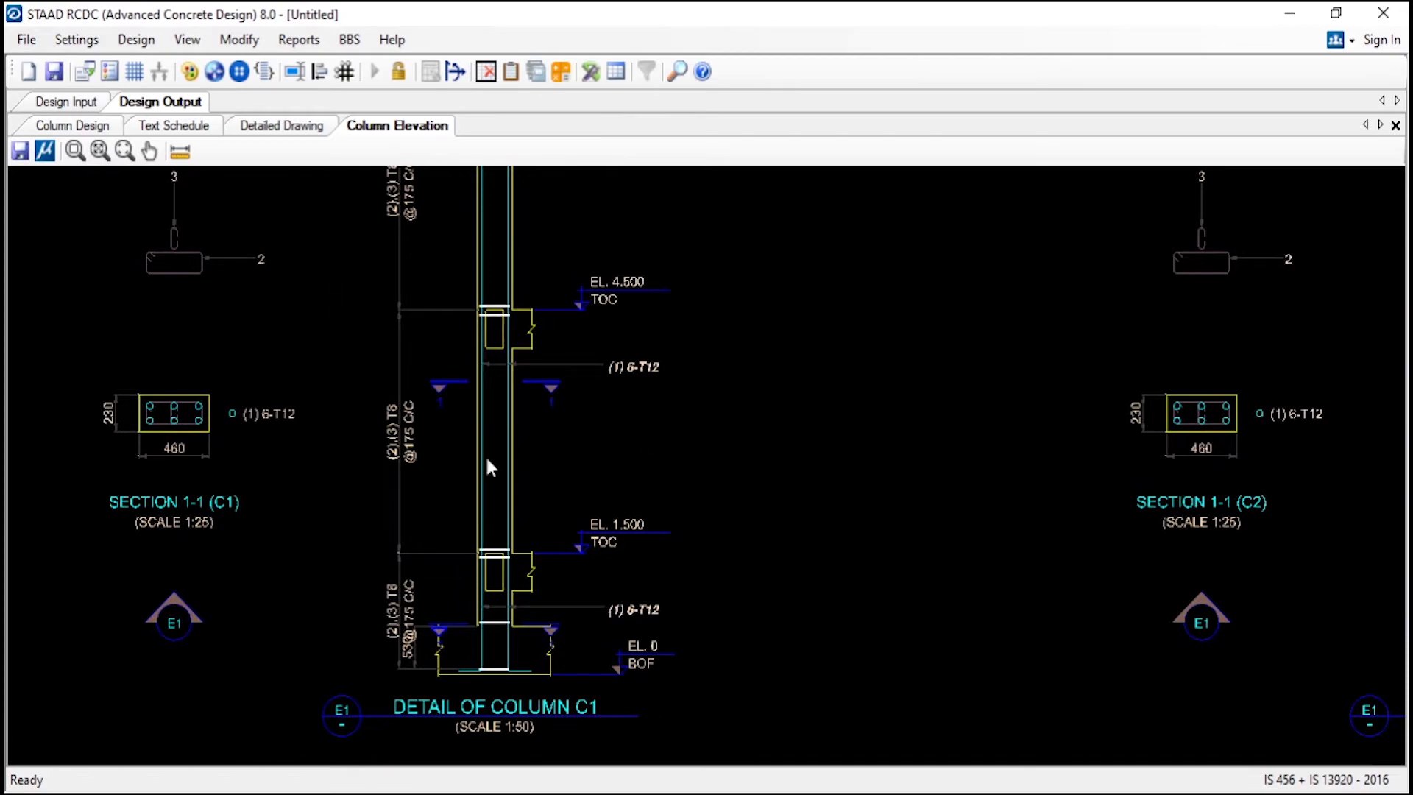
{"action": "scroll", "coordinate": [363, 558], "scroll_direction": "down", "scroll_amount": 3}
{"action": "scroll", "coordinate": [417, 426], "scroll_direction": "up", "scroll_amount": 3}
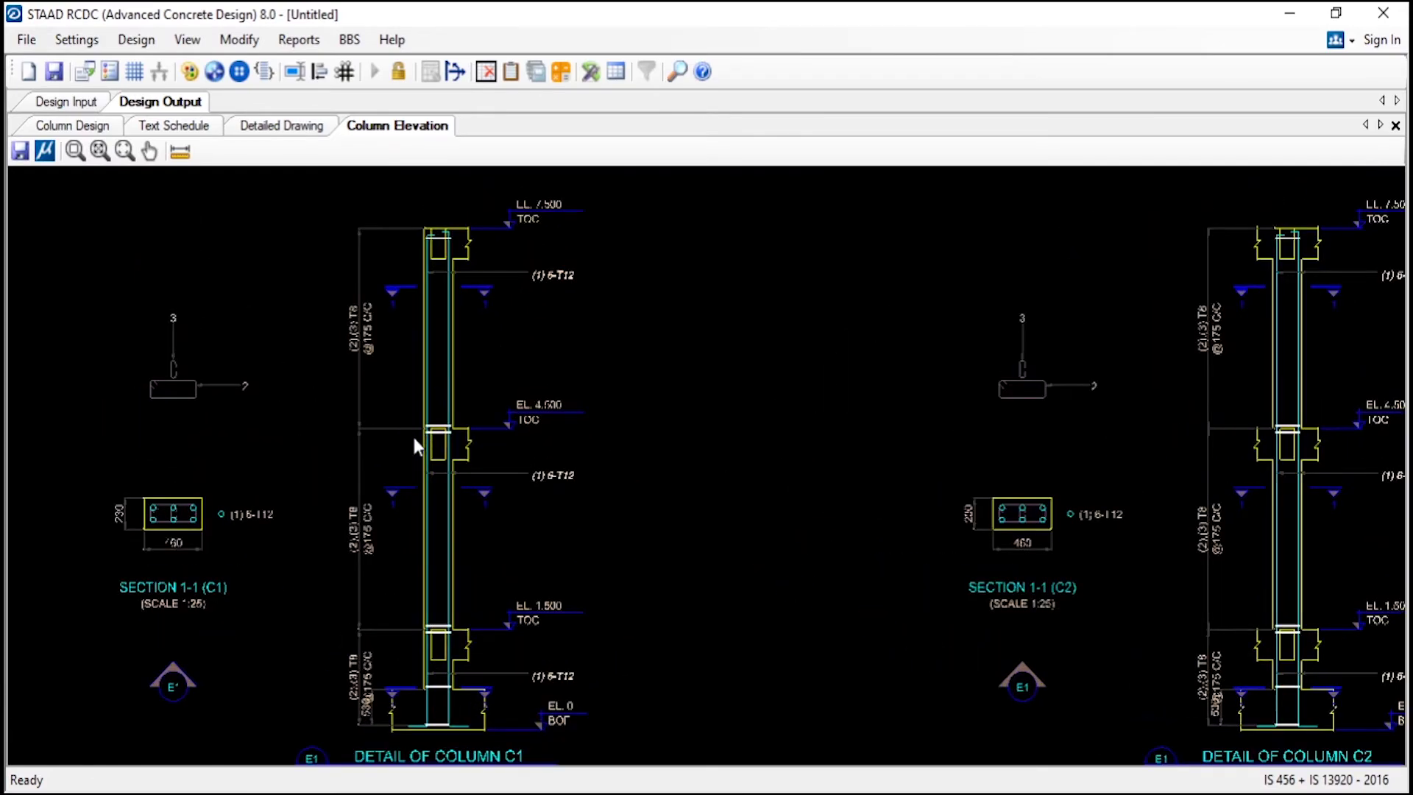
{"action": "scroll", "coordinate": [415, 439], "scroll_direction": "up", "scroll_amount": 1}
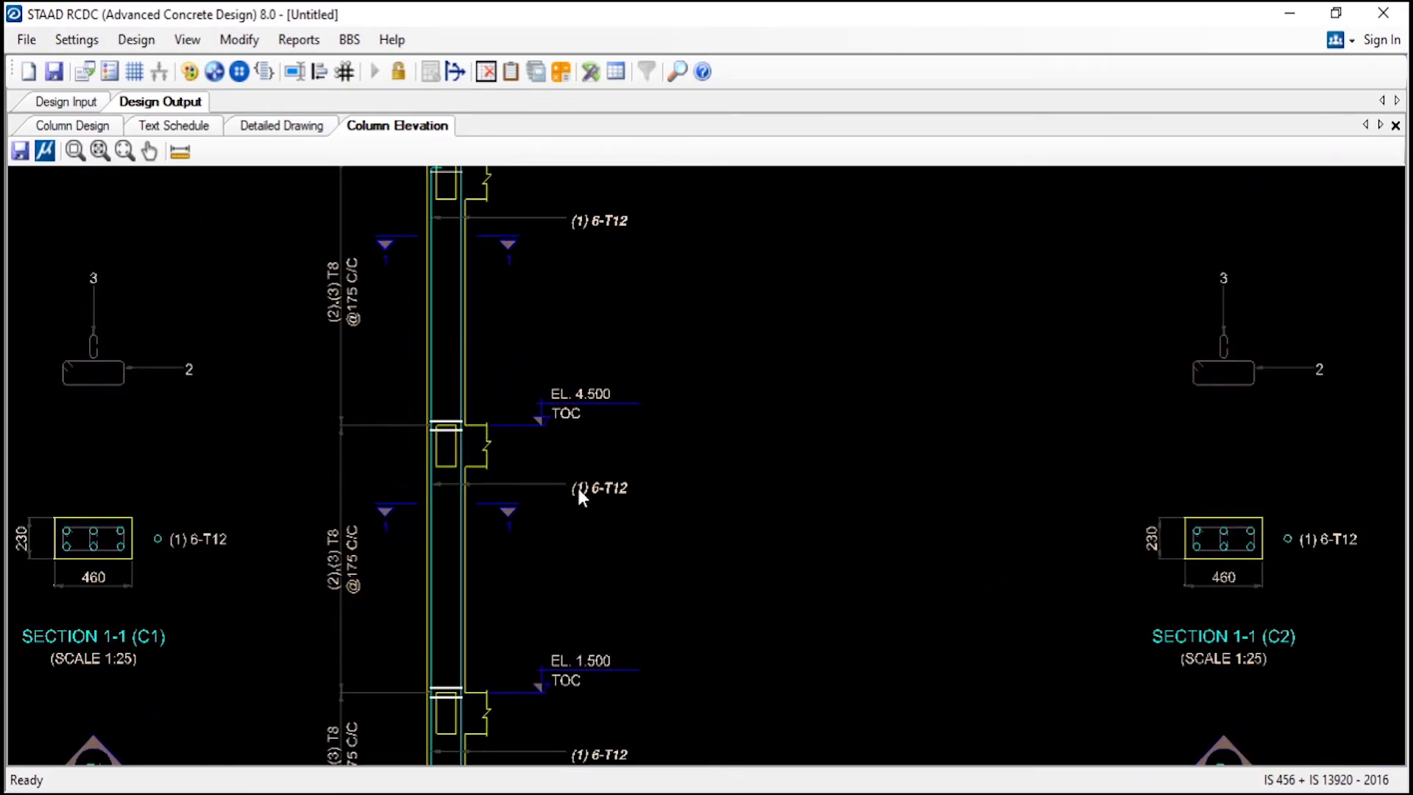
{"action": "scroll", "coordinate": [170, 464], "scroll_direction": "down", "scroll_amount": 6}
{"action": "scroll", "coordinate": [170, 442], "scroll_direction": "down", "scroll_amount": 2}
{"action": "scroll", "coordinate": [769, 536], "scroll_direction": "down", "scroll_amount": 2}
{"action": "middle_click_drag", "start_coordinate": [1173, 529], "coordinate": [730, 511]}
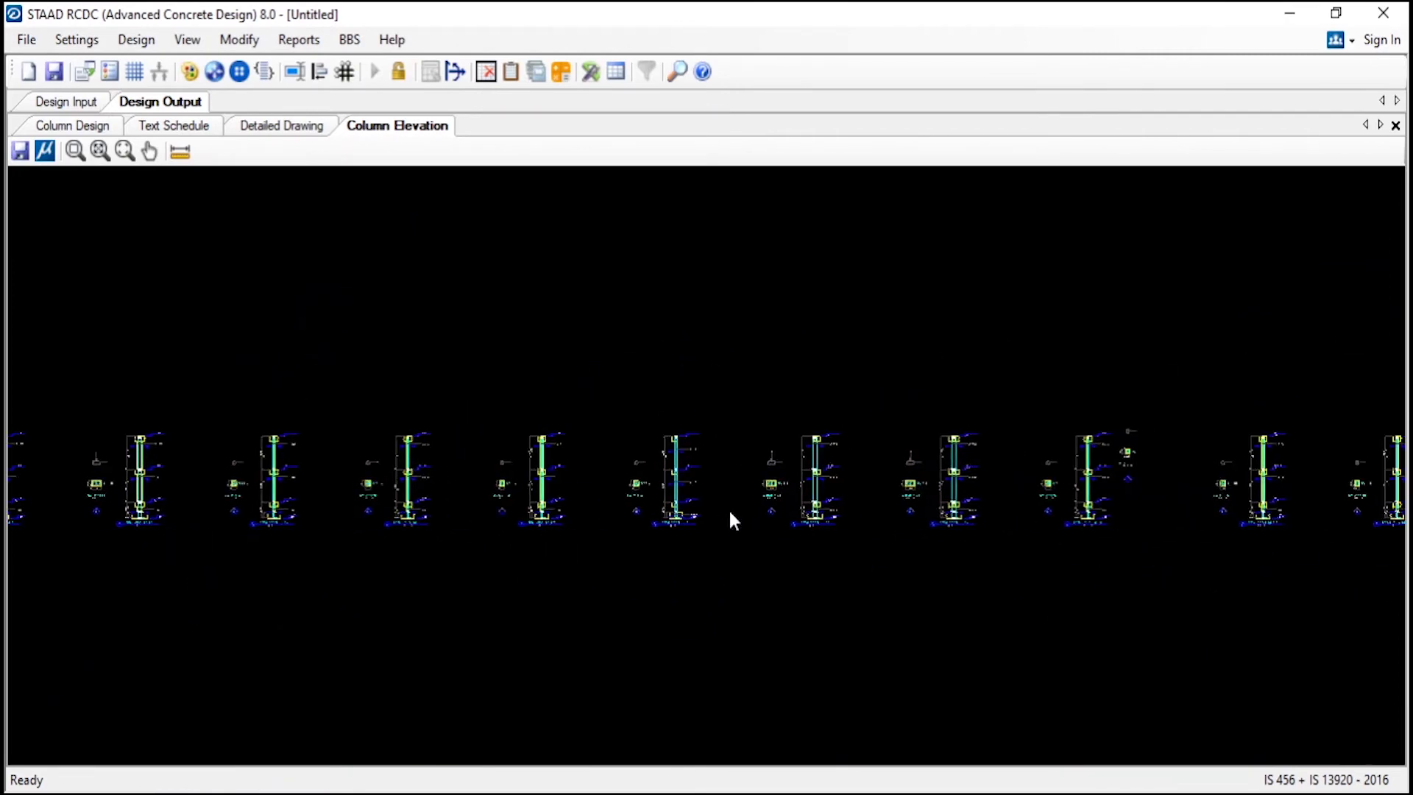
{"action": "middle_click_drag", "start_coordinate": [1075, 489], "coordinate": [709, 514]}
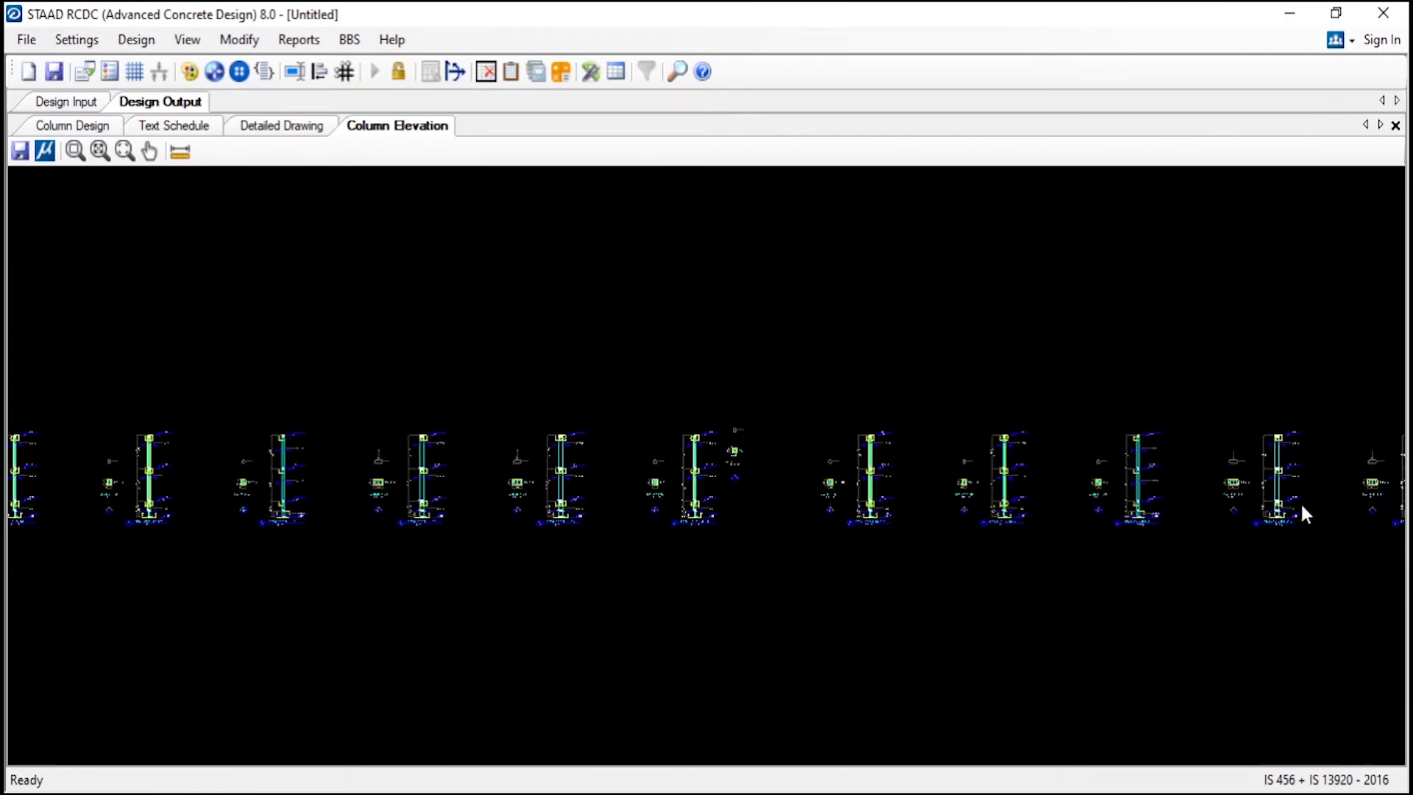
{"action": "scroll", "coordinate": [1163, 479], "scroll_direction": "up", "scroll_amount": 5}
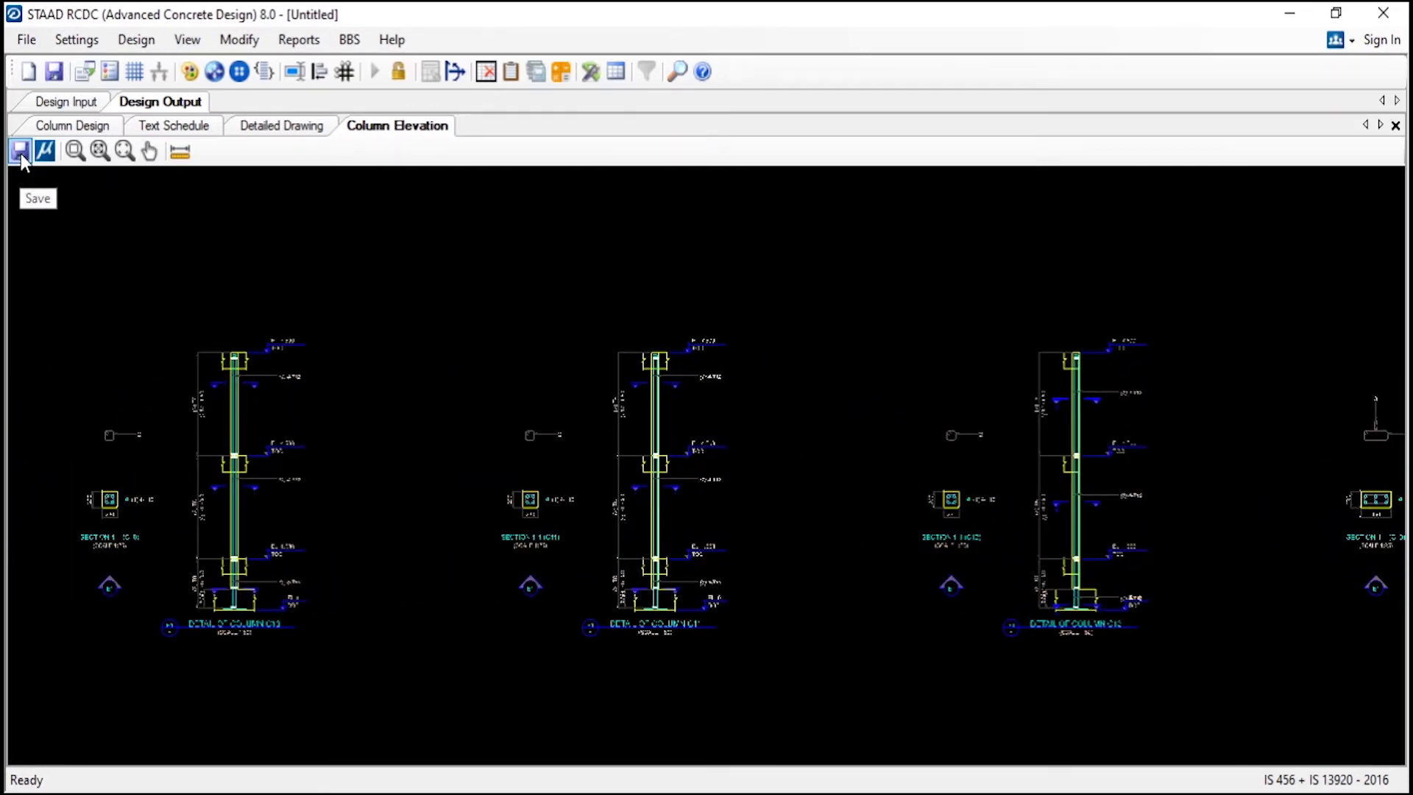
Start a new project, discarding the unsaved column design
{"action": "left_click", "coordinate": [22, 43]}
{"action": "left_click", "coordinate": [31, 66]}
{"action": "key", "text": "Tab"}
{"action": "key", "text": "Return"}
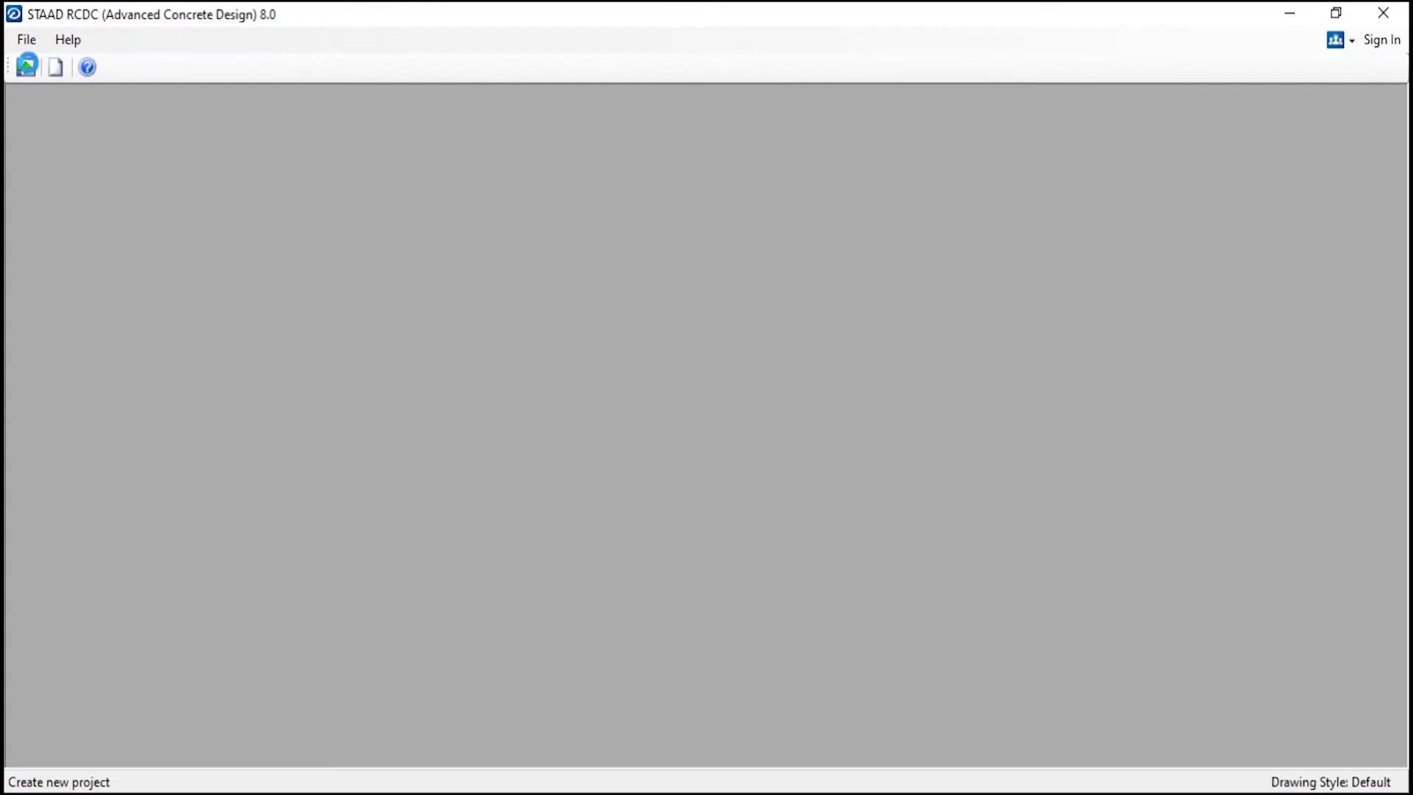
Create the beam project RCC with client and engineer entered, covering level 1.5m
{"action": "left_click", "coordinate": [29, 63]}
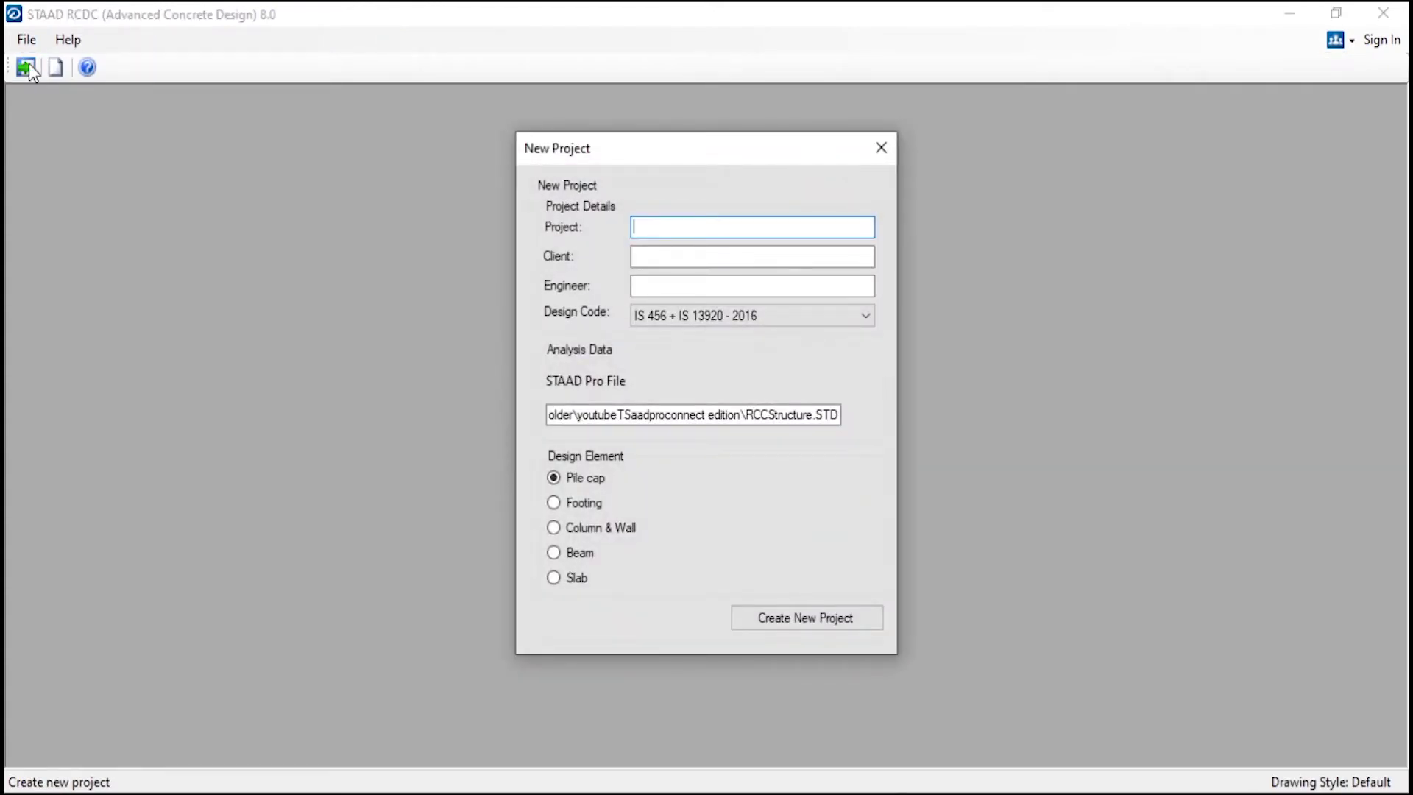
{"action": "left_click", "coordinate": [634, 256]}
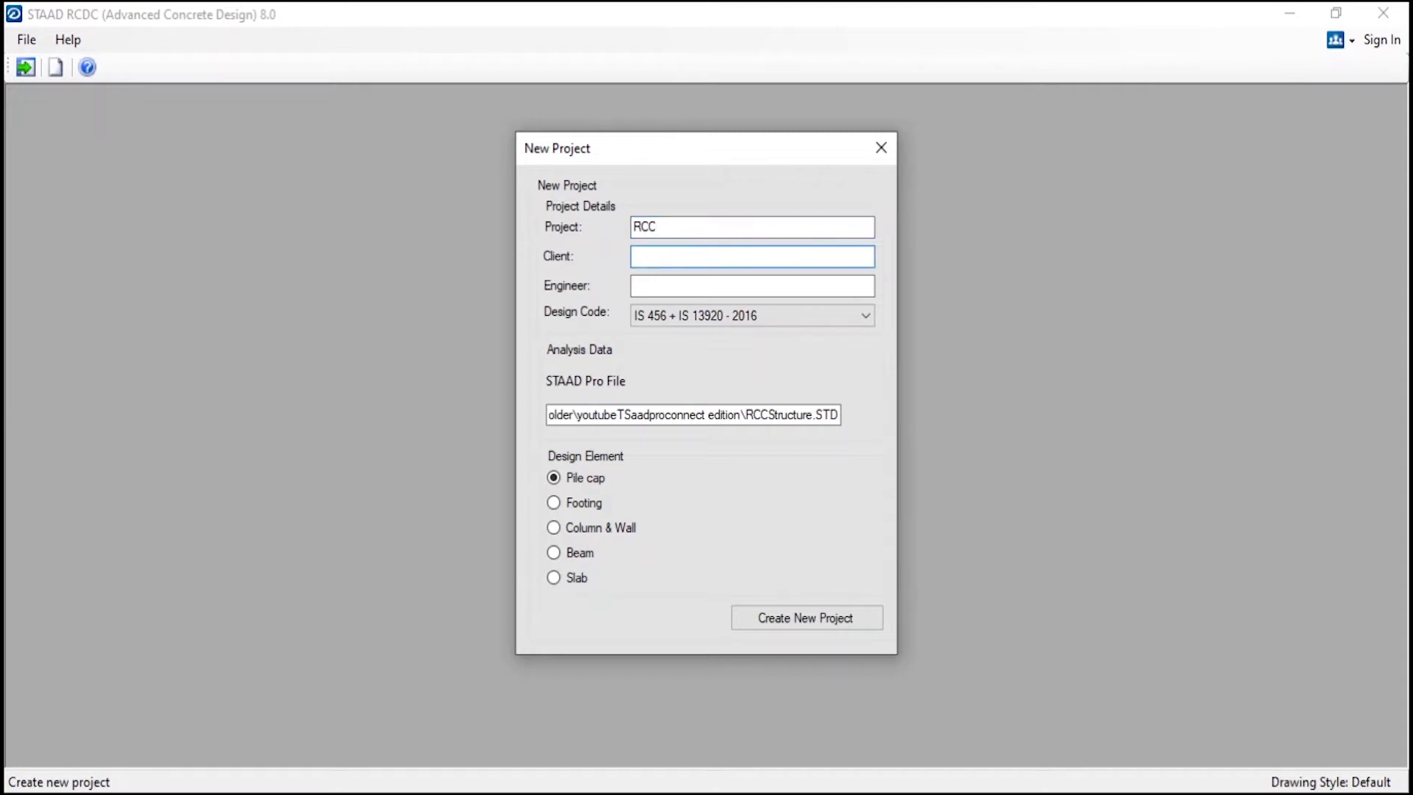
{"action": "left_click", "coordinate": [634, 285]}
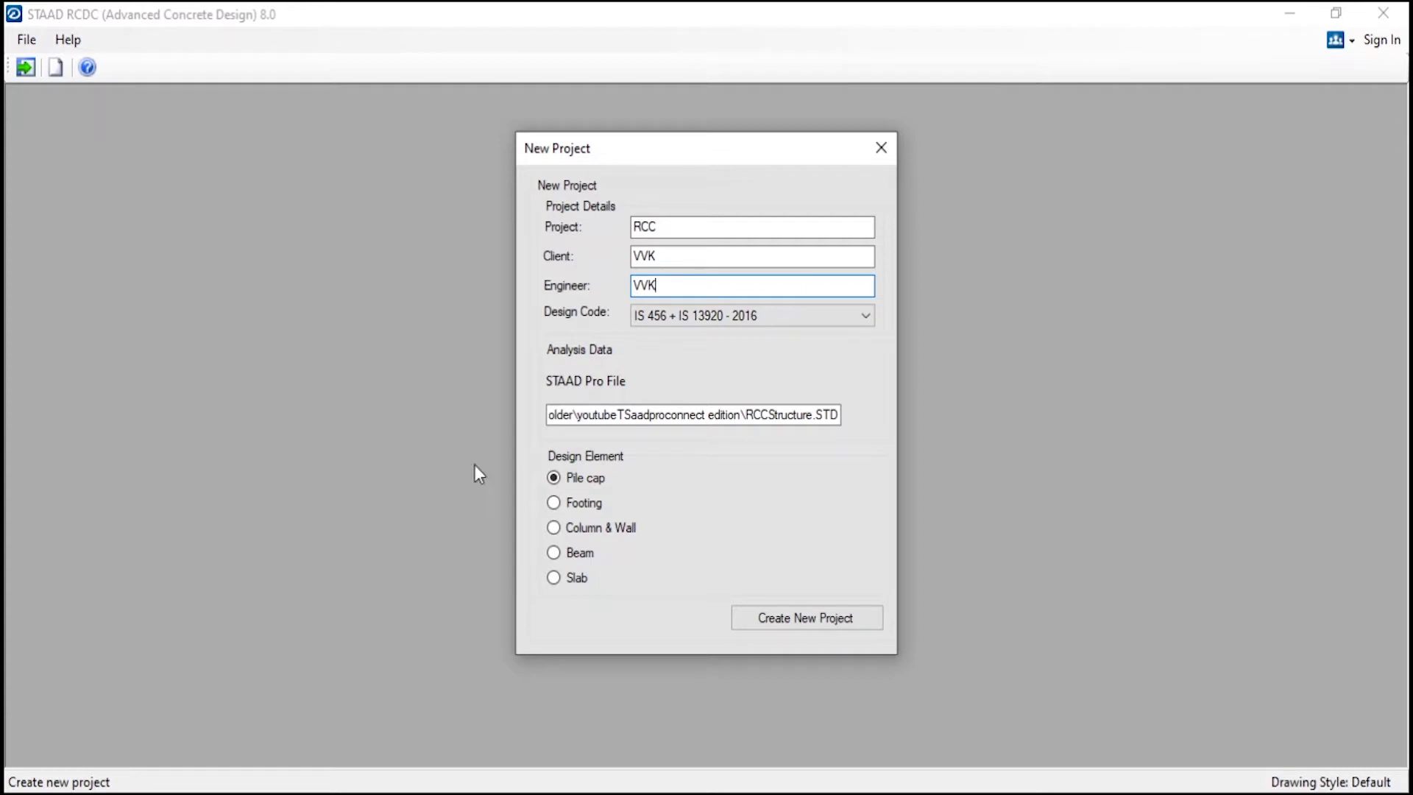
{"action": "left_click", "coordinate": [573, 552]}
{"action": "left_click", "coordinate": [691, 507]}
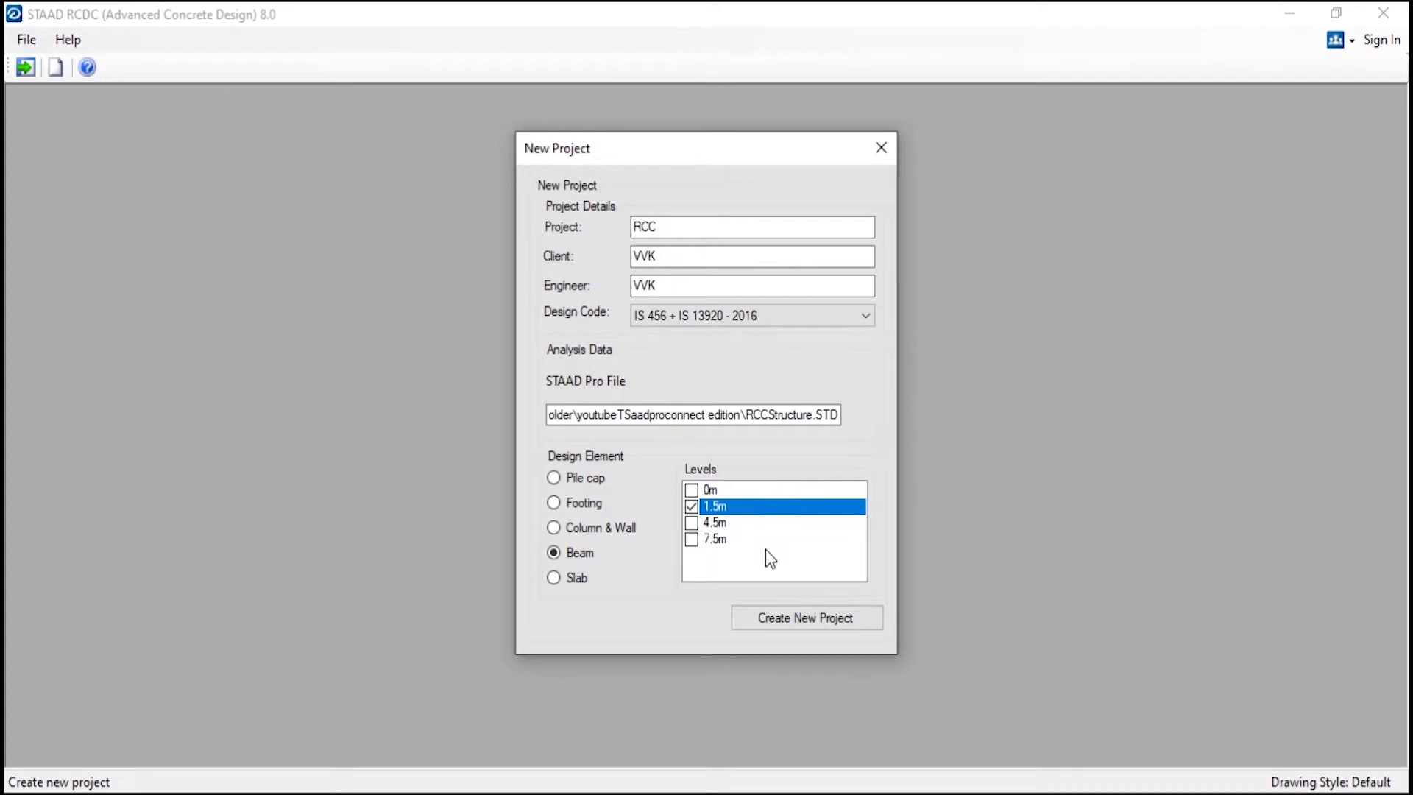
{"action": "left_click", "coordinate": [802, 617]}
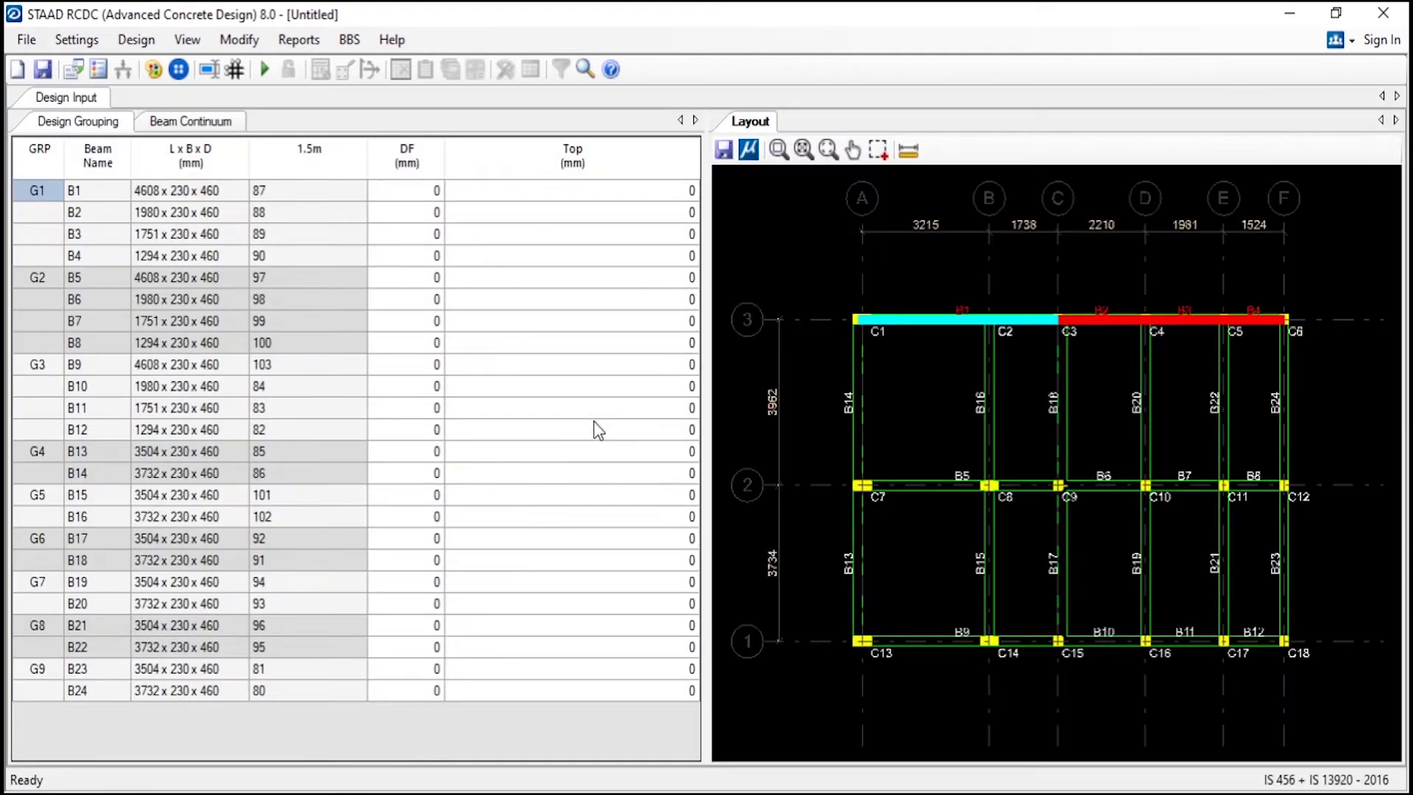
Turn on bending and axial force design and set the beam concrete grade to M20
{"action": "scroll", "coordinate": [863, 327], "scroll_direction": "up", "scroll_amount": 5}
{"action": "left_click", "coordinate": [850, 434]}
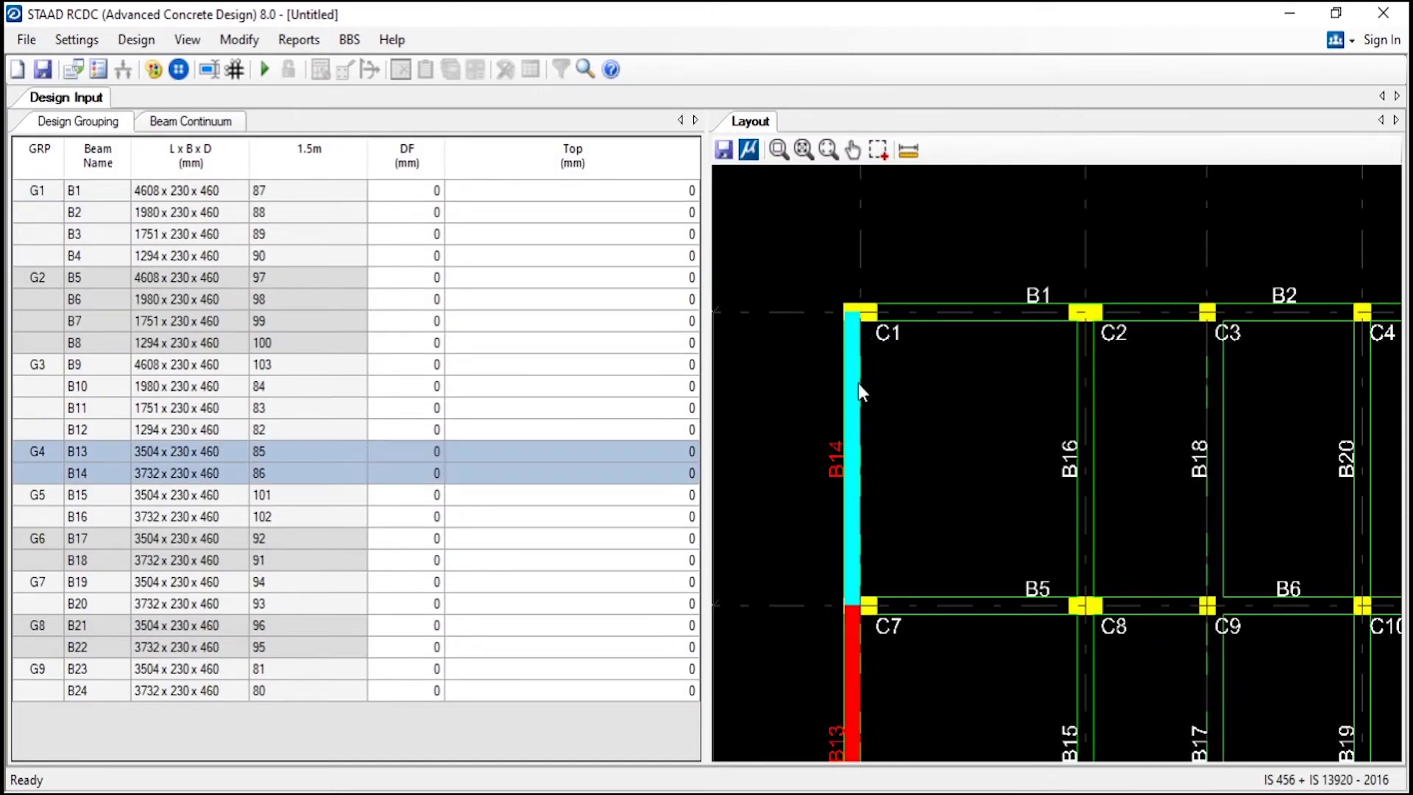
{"action": "scroll", "coordinate": [858, 383], "scroll_direction": "down", "scroll_amount": 5}
{"action": "left_click", "coordinate": [77, 39]}
{"action": "left_click", "coordinate": [107, 62]}
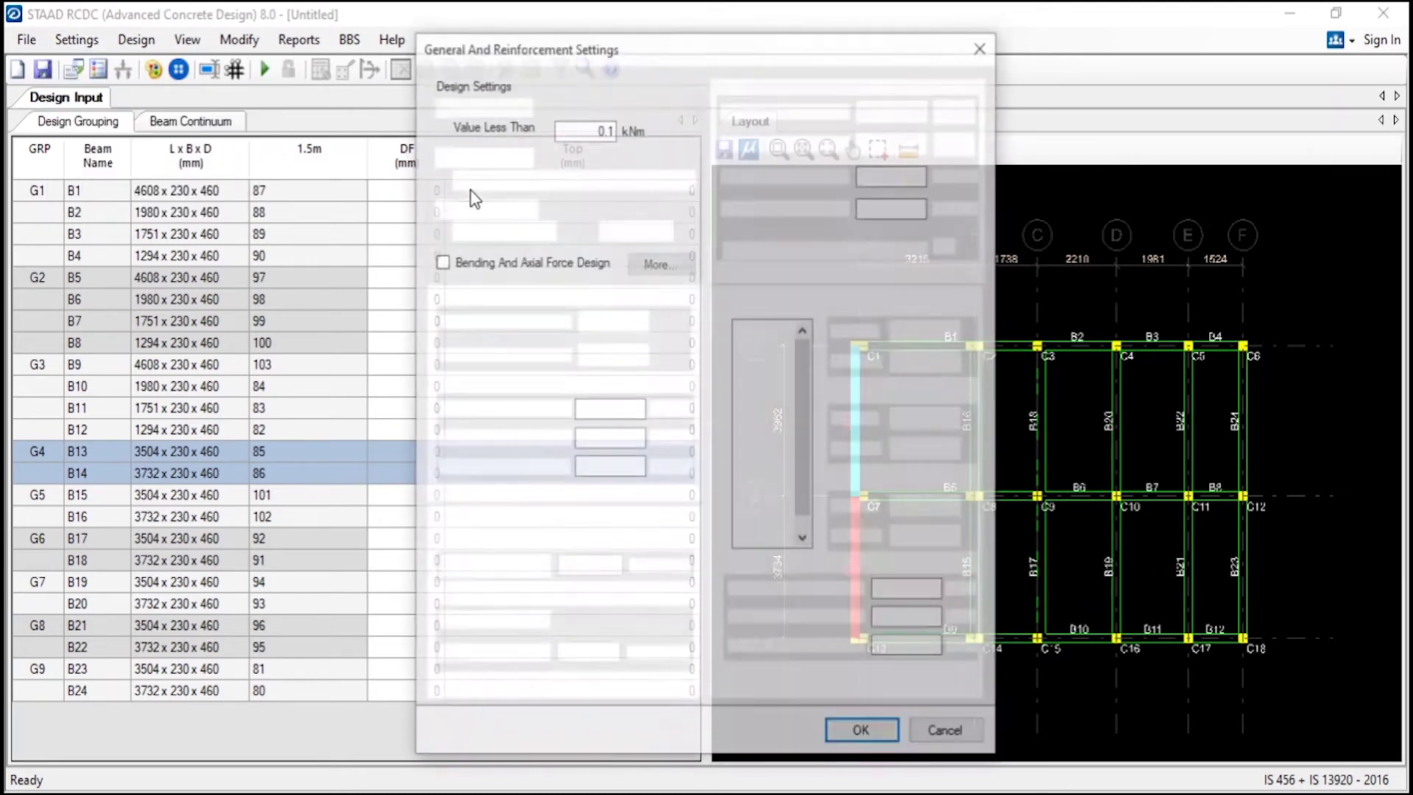
{"action": "left_click", "coordinate": [492, 263]}
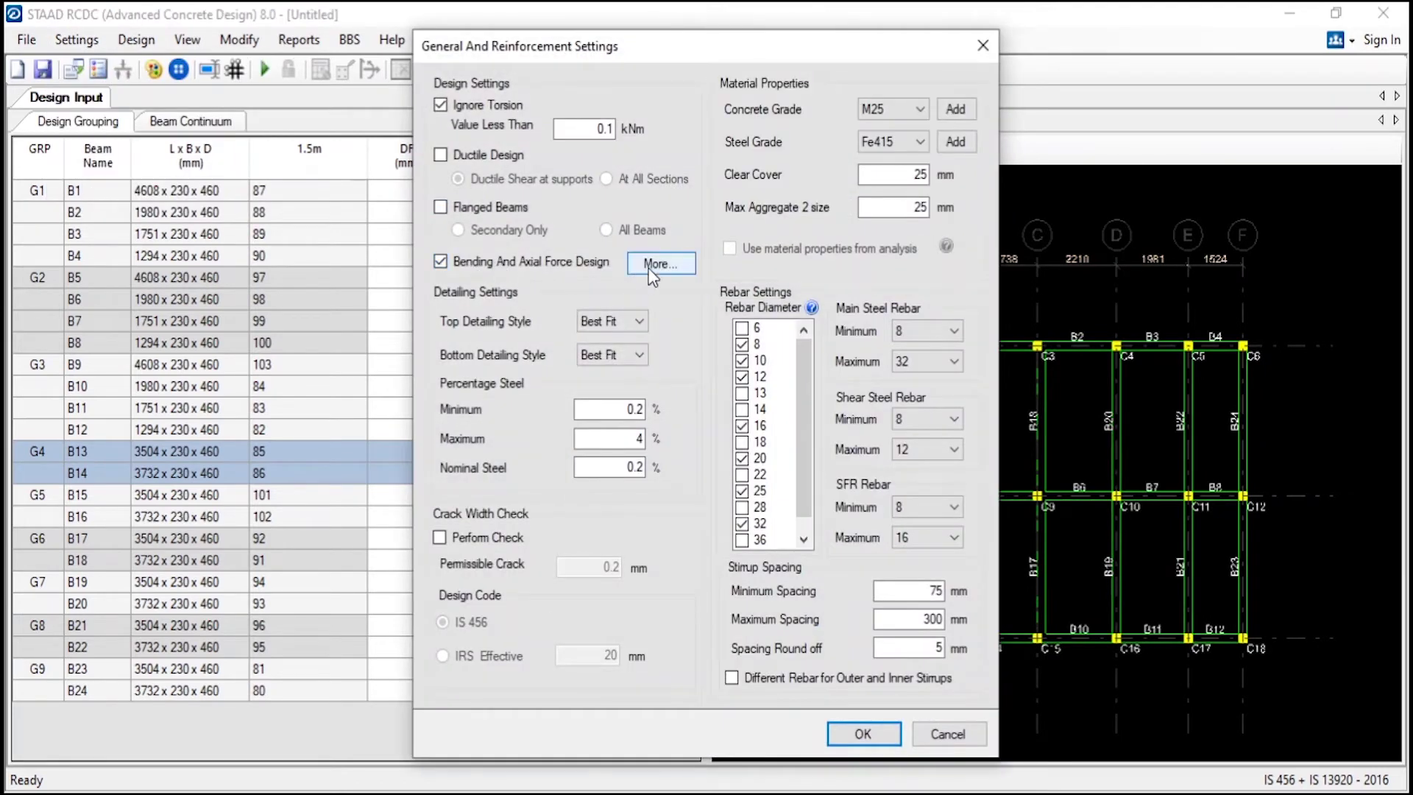
{"action": "left_click", "coordinate": [887, 108]}
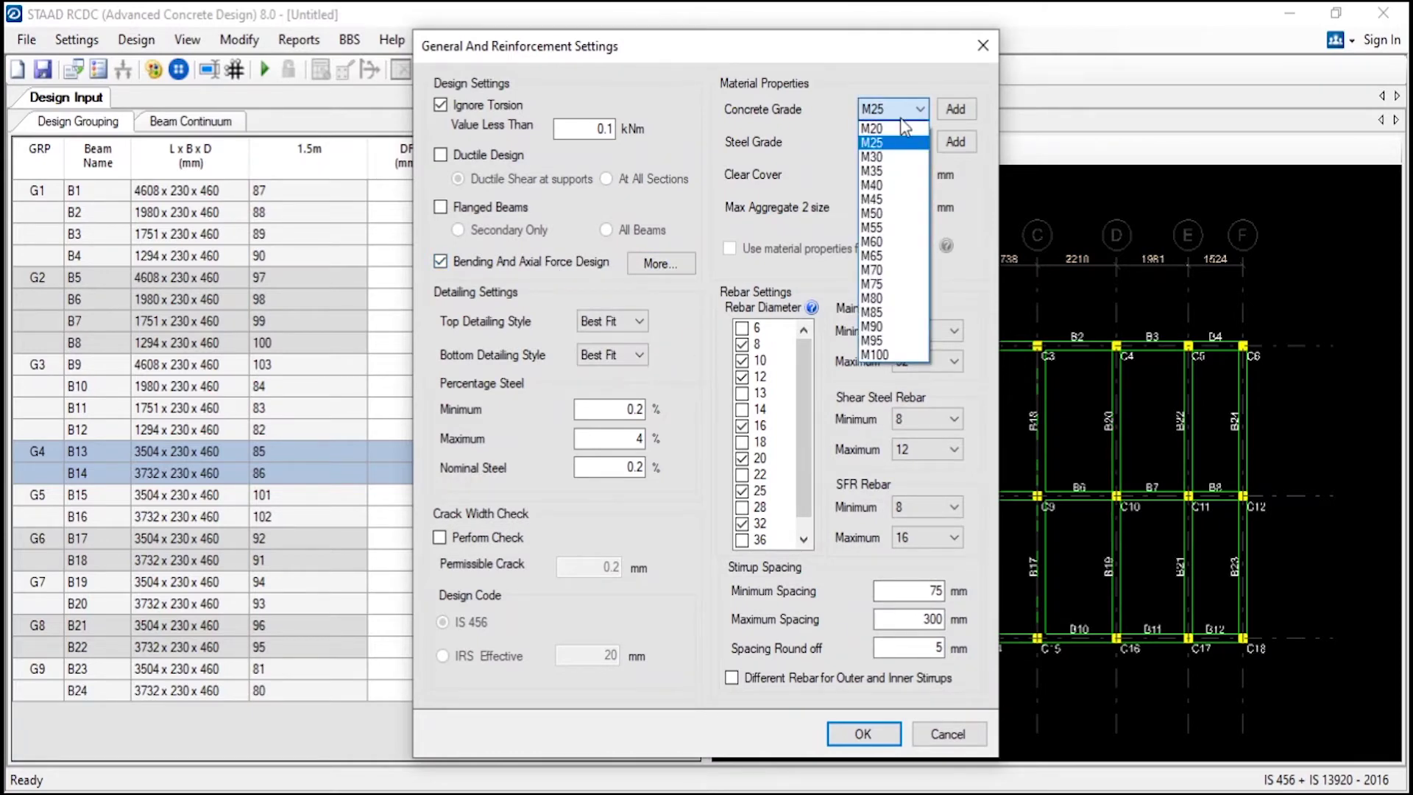
{"action": "left_click", "coordinate": [877, 128]}
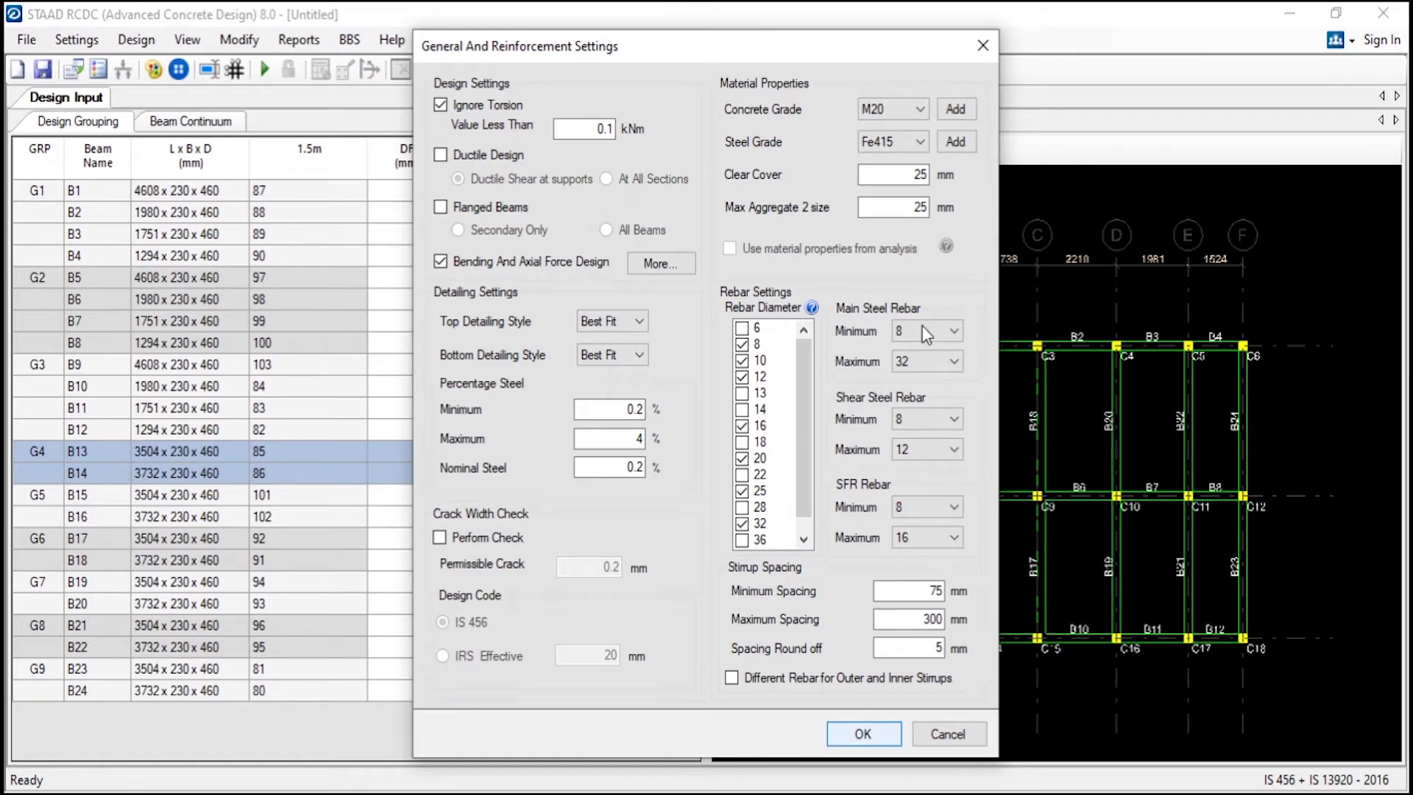
{"action": "key", "text": "Return"}
Set the minimum main steel rebar diameter to 12 mm
{"action": "left_click", "coordinate": [76, 40]}
{"action": "left_click", "coordinate": [92, 64]}
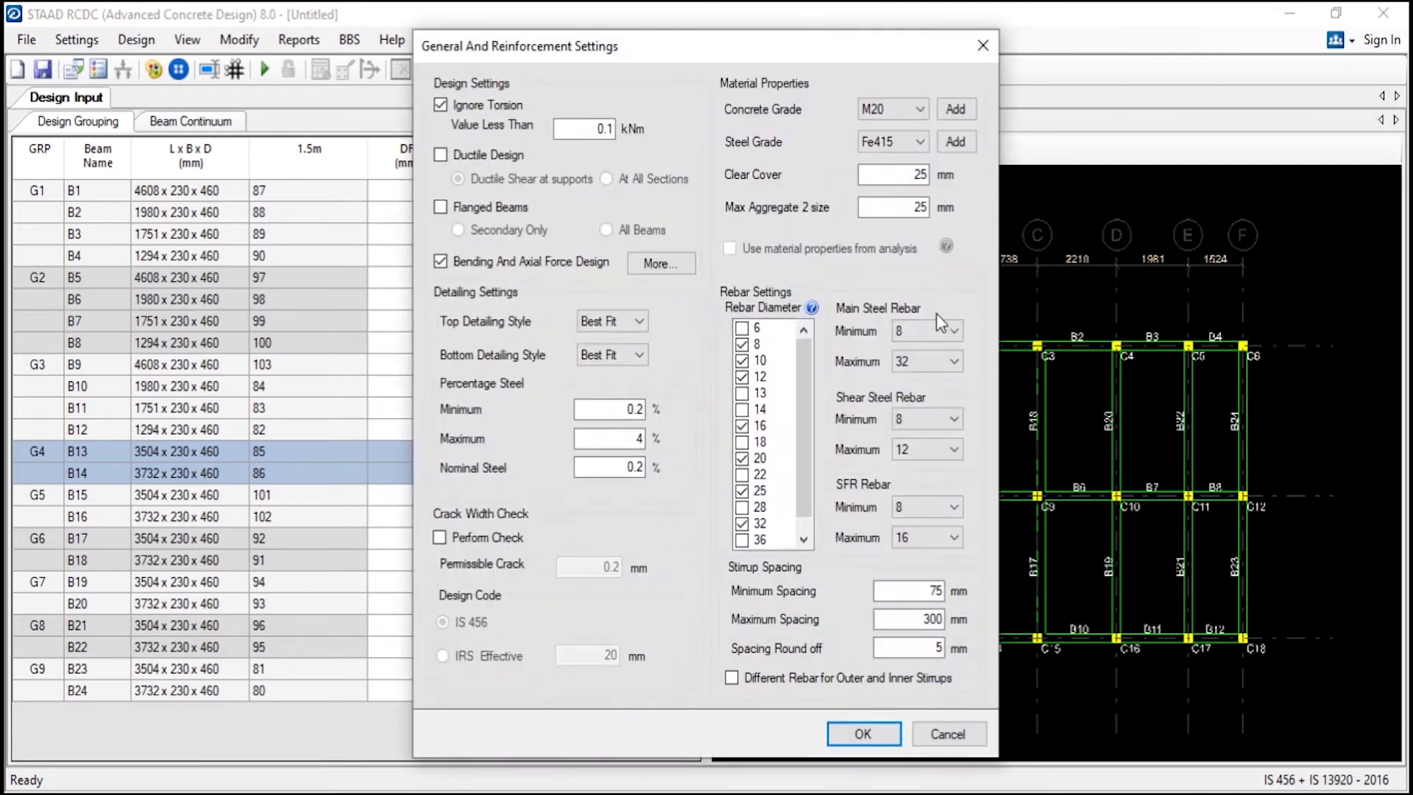
{"action": "left_click", "coordinate": [946, 330]}
{"action": "left_click", "coordinate": [916, 371]}
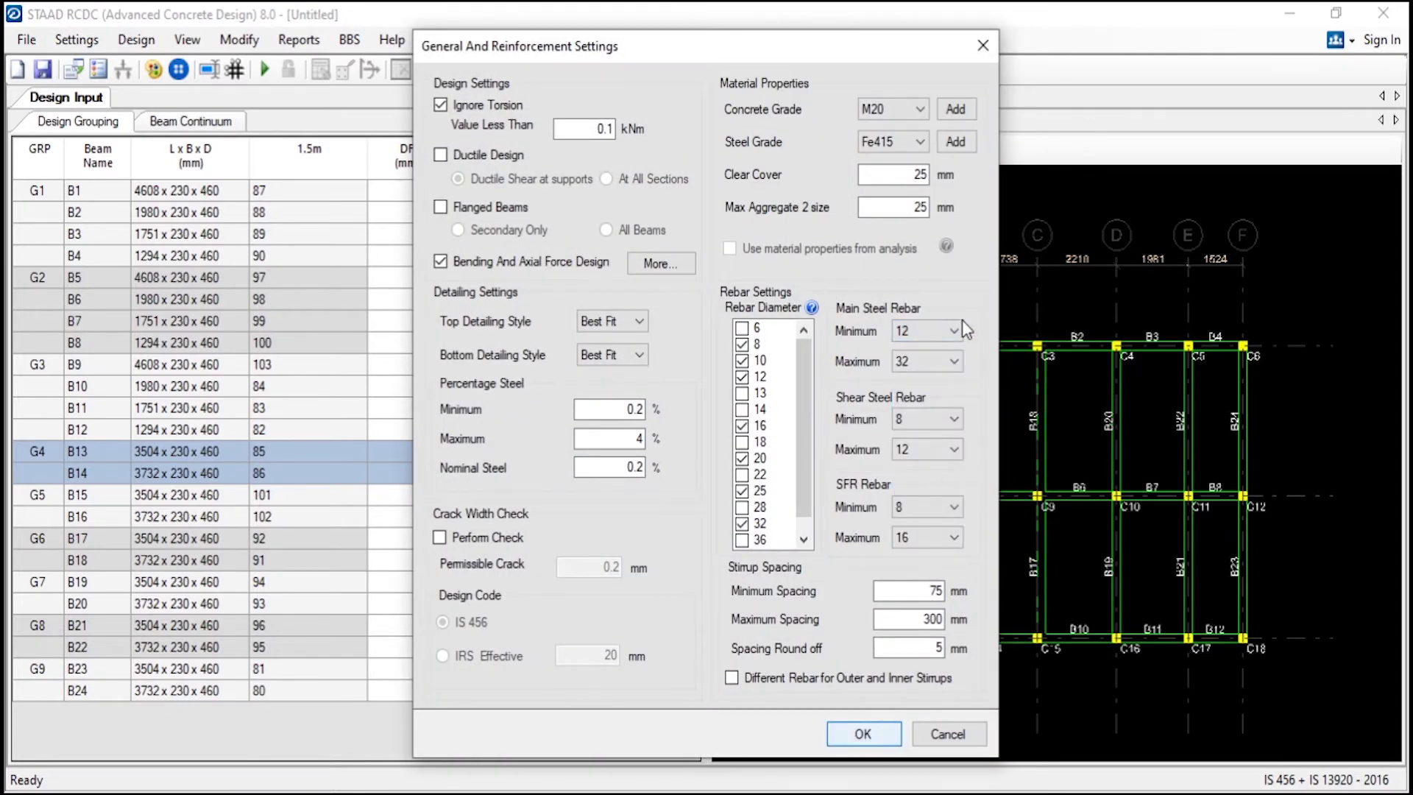
{"action": "key", "text": "Return"}
Run the beam design and set LOAD 1 as Dead Load and LOAD 2 as Reducible Live
{"action": "left_click", "coordinate": [266, 68]}
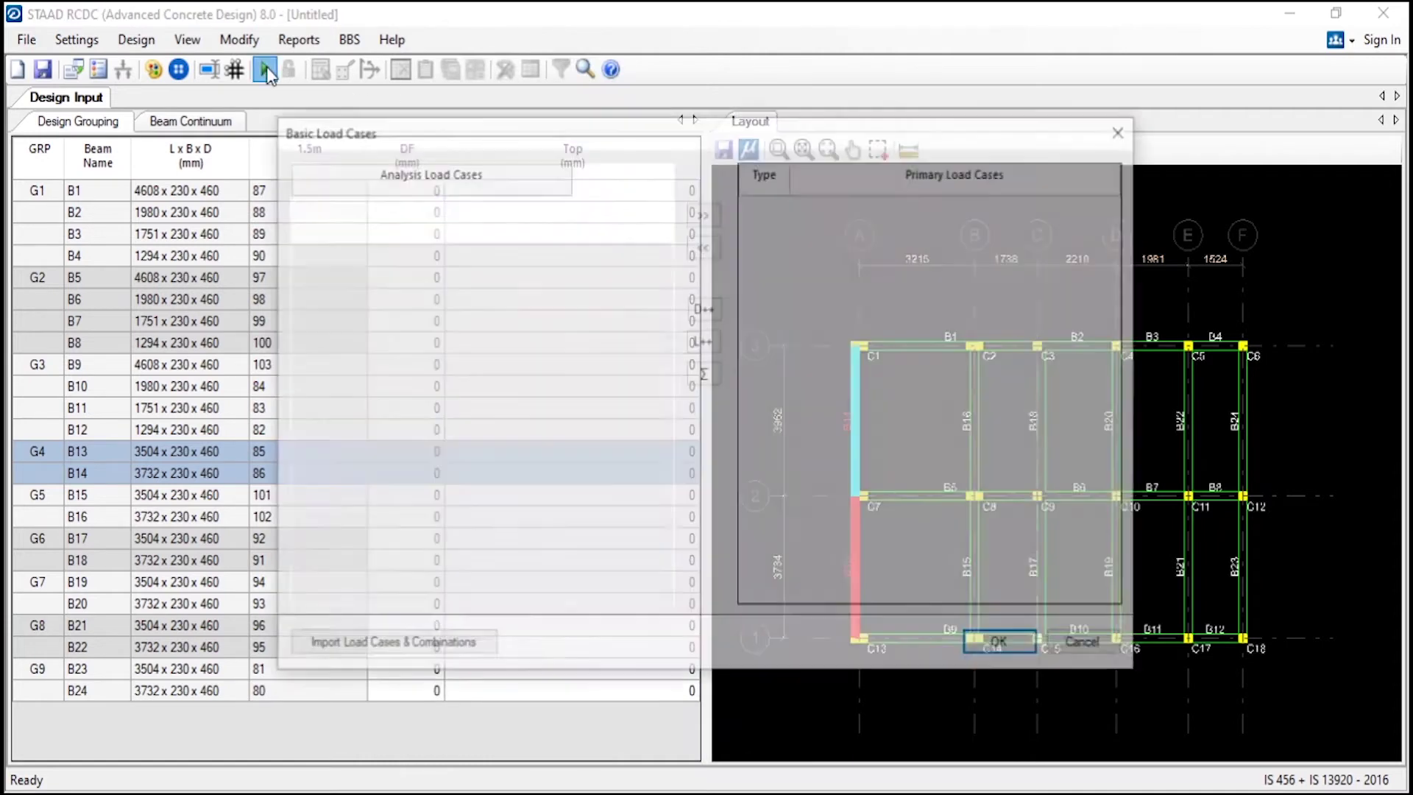
{"action": "left_click", "coordinate": [648, 205]}
{"action": "left_click", "coordinate": [663, 204]}
{"action": "left_click", "coordinate": [659, 233]}
{"action": "left_click", "coordinate": [660, 233]}
{"action": "left_click", "coordinate": [655, 233]}
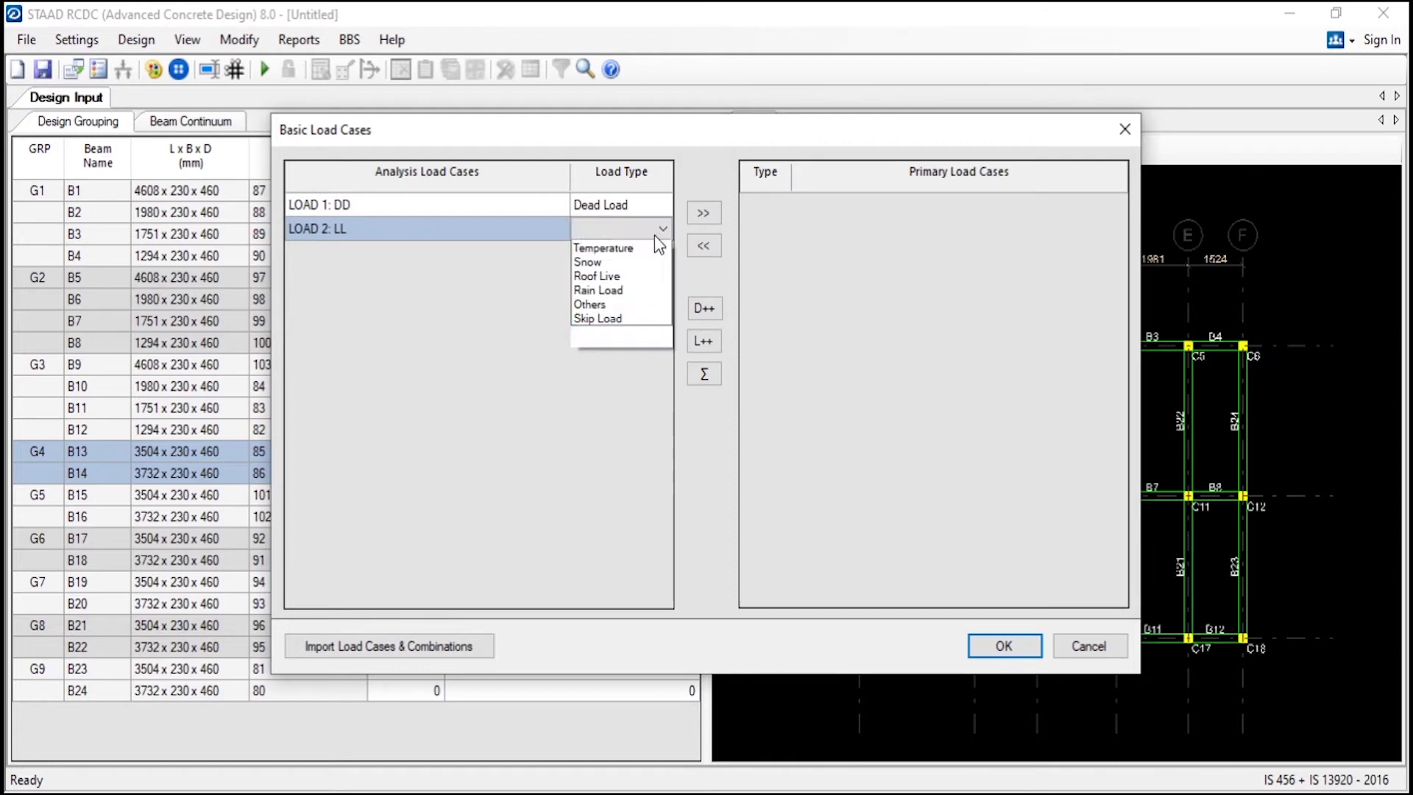
{"action": "left_click", "coordinate": [641, 268]}
{"action": "left_click", "coordinate": [655, 228]}
{"action": "left_click", "coordinate": [652, 273]}
Add both loads as primary cases, add the 1.5DD + 1.5LL template combination, and run the design
{"action": "left_click", "coordinate": [704, 213]}
{"action": "left_click", "coordinate": [625, 206]}
{"action": "left_click", "coordinate": [704, 213]}
{"action": "left_click", "coordinate": [1013, 640]}
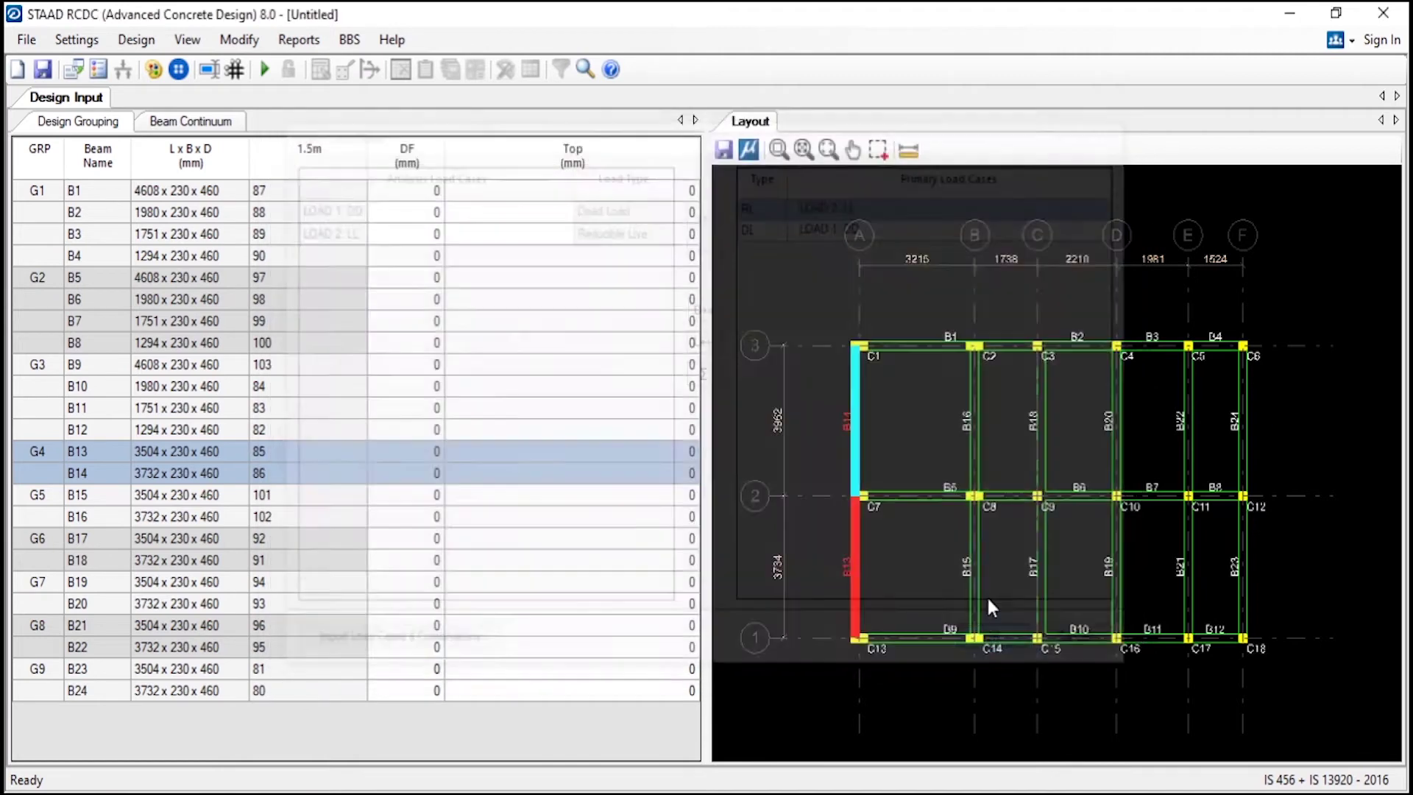
{"action": "left_click", "coordinate": [901, 619]}
{"action": "left_click", "coordinate": [906, 588]}
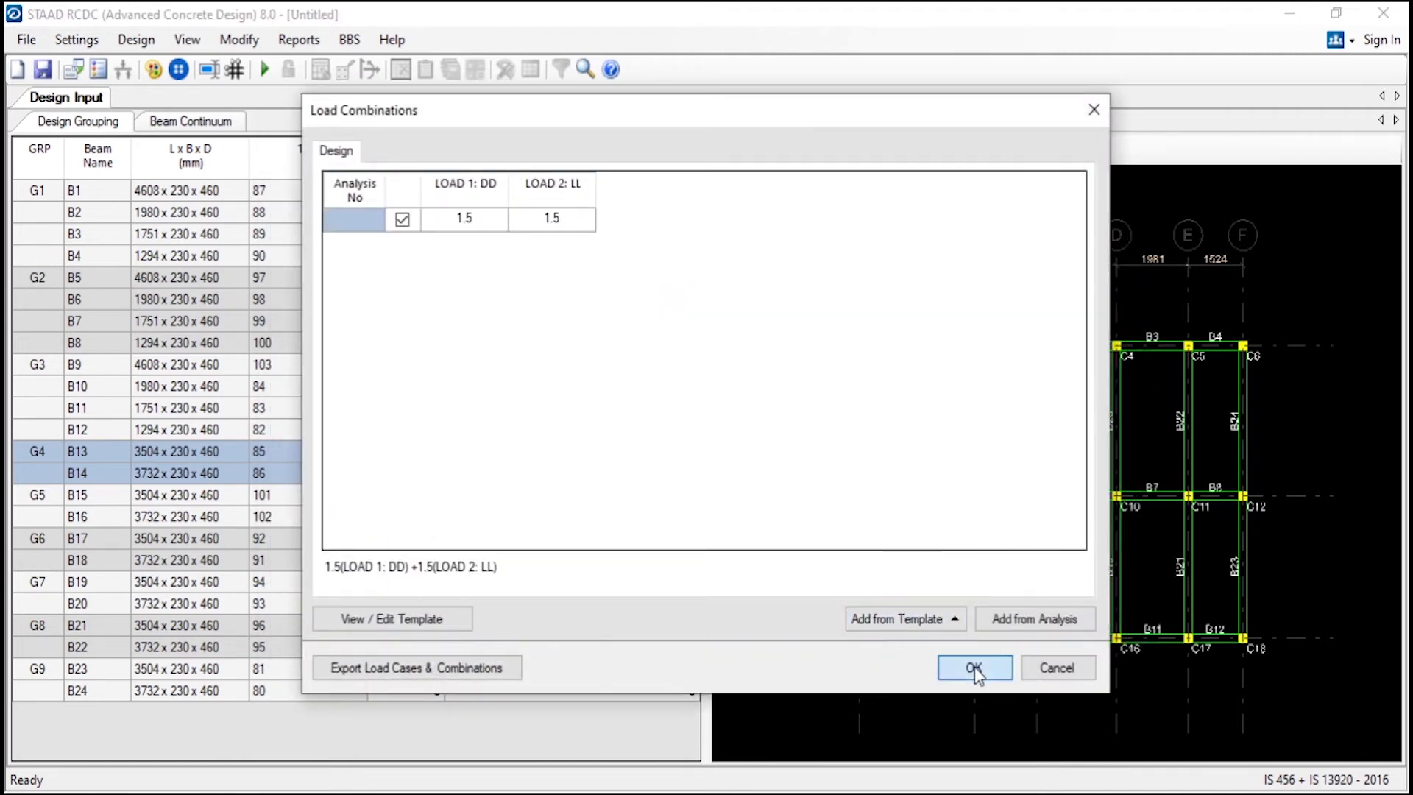
{"action": "left_click", "coordinate": [974, 667]}
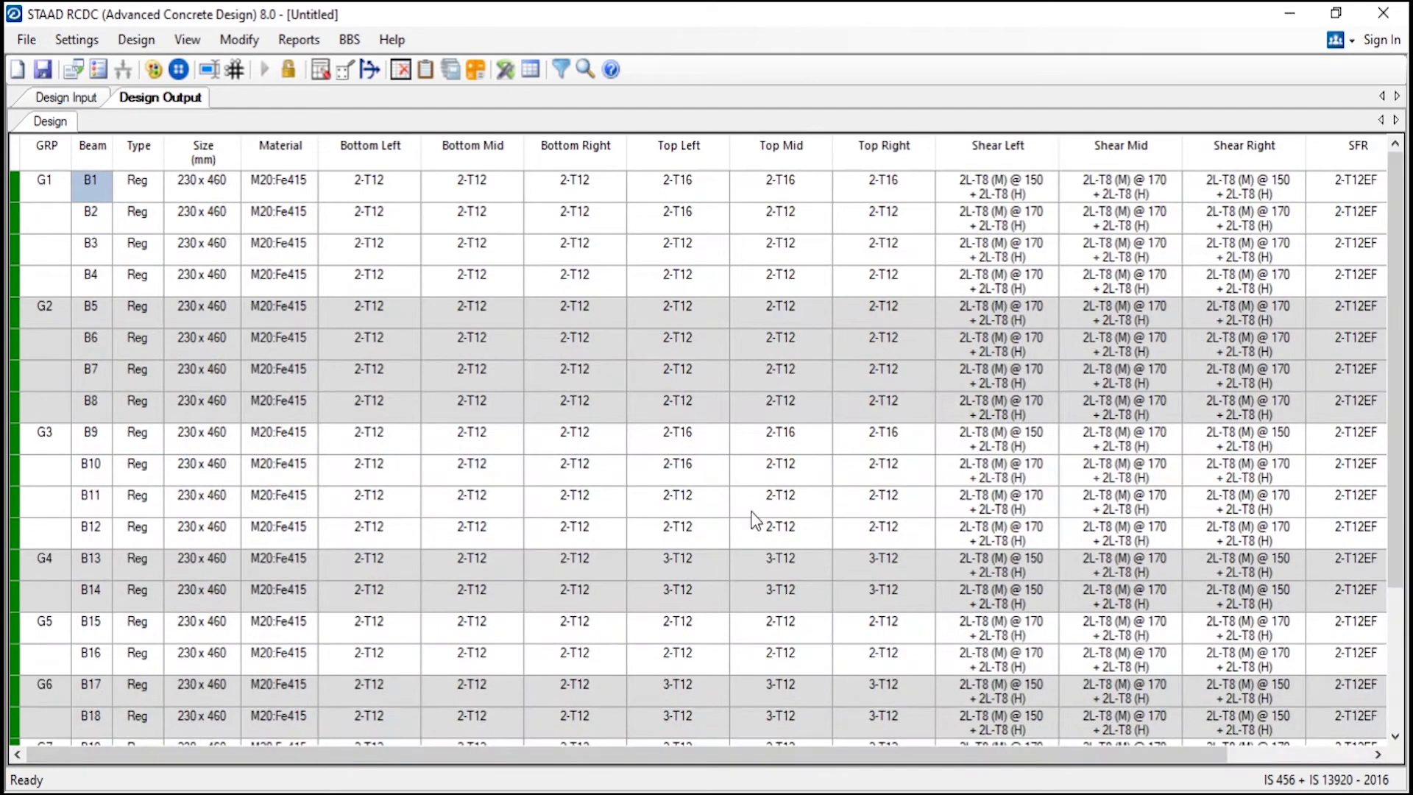
Generate the Type 2 beam text schedule for level 1.5m with beams shown as groups
{"action": "scroll", "coordinate": [744, 529], "scroll_direction": "down", "scroll_amount": 2}
{"action": "scroll", "coordinate": [613, 444], "scroll_direction": "up", "scroll_amount": 2}
{"action": "left_click", "coordinate": [299, 39]}
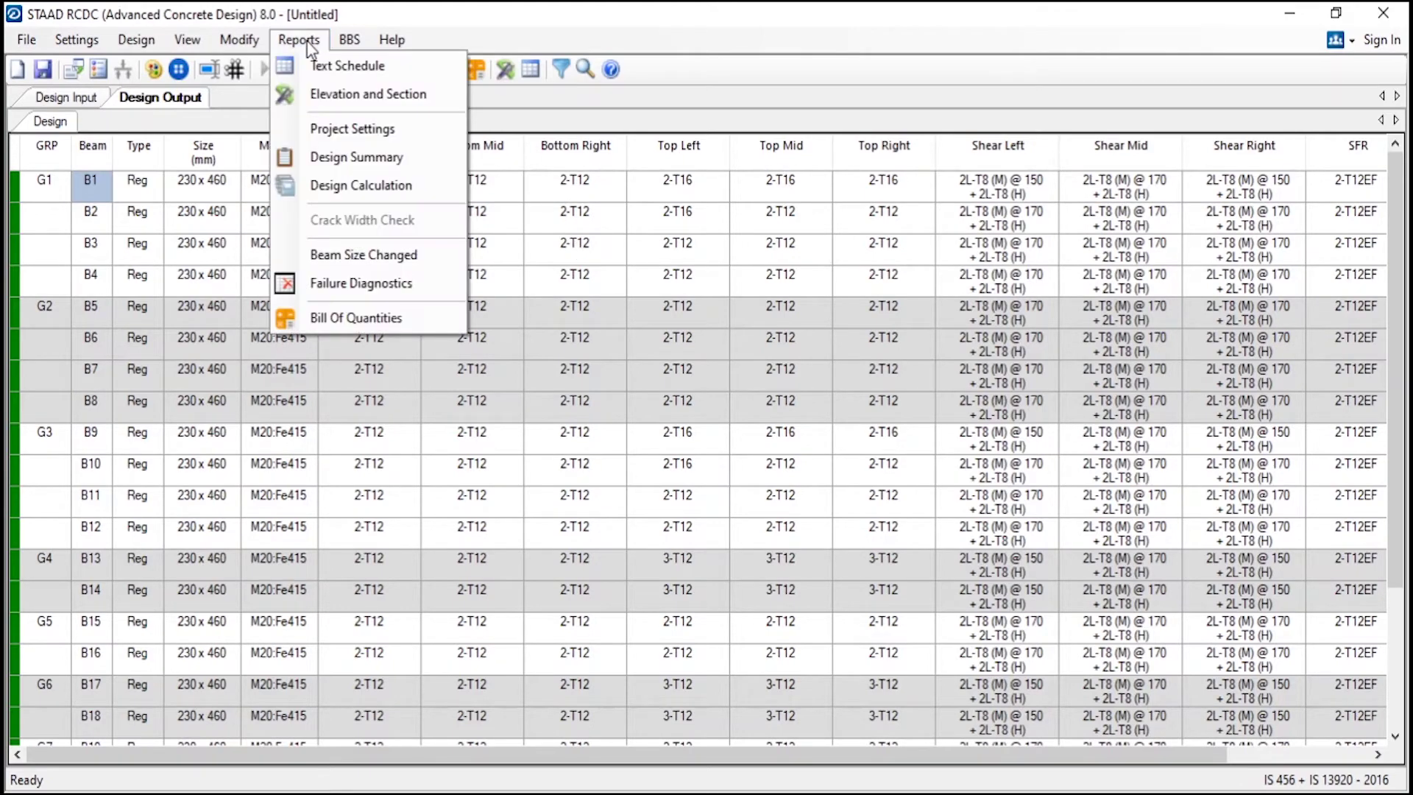
{"action": "left_click", "coordinate": [320, 66]}
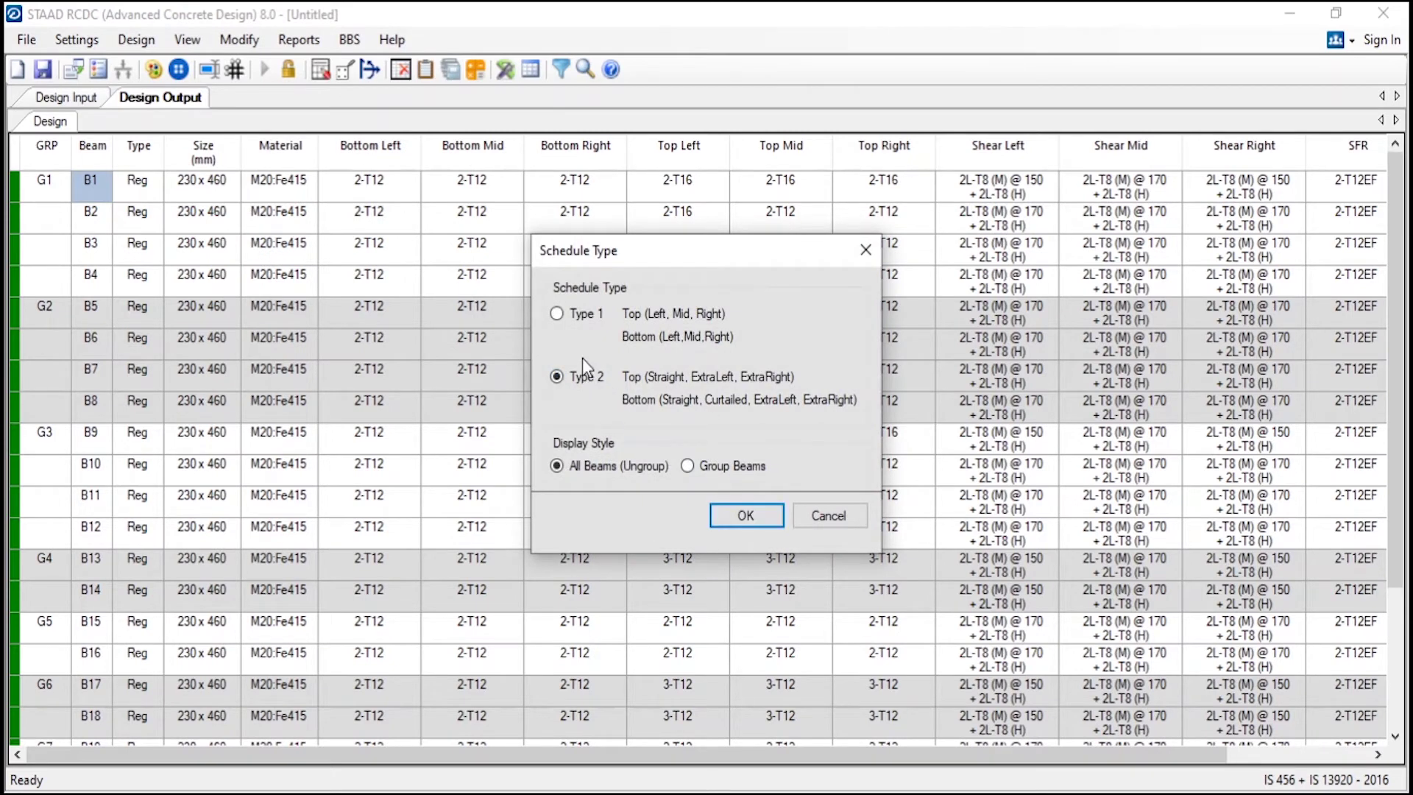
{"action": "left_click", "coordinate": [725, 470]}
{"action": "left_click", "coordinate": [740, 513]}
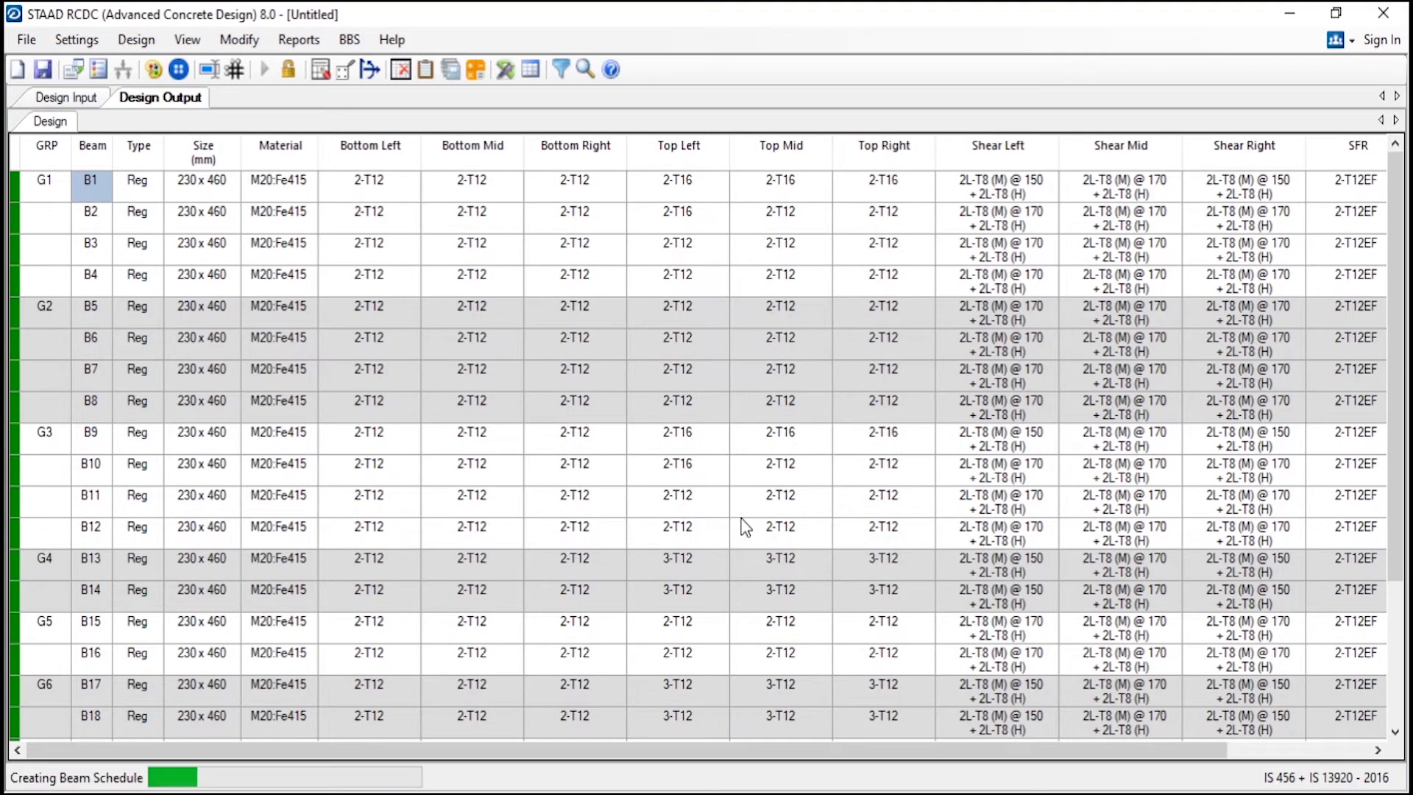
{"action": "scroll", "coordinate": [811, 417], "scroll_direction": "down", "scroll_amount": 2}
{"action": "scroll", "coordinate": [558, 373], "scroll_direction": "up", "scroll_amount": 4}
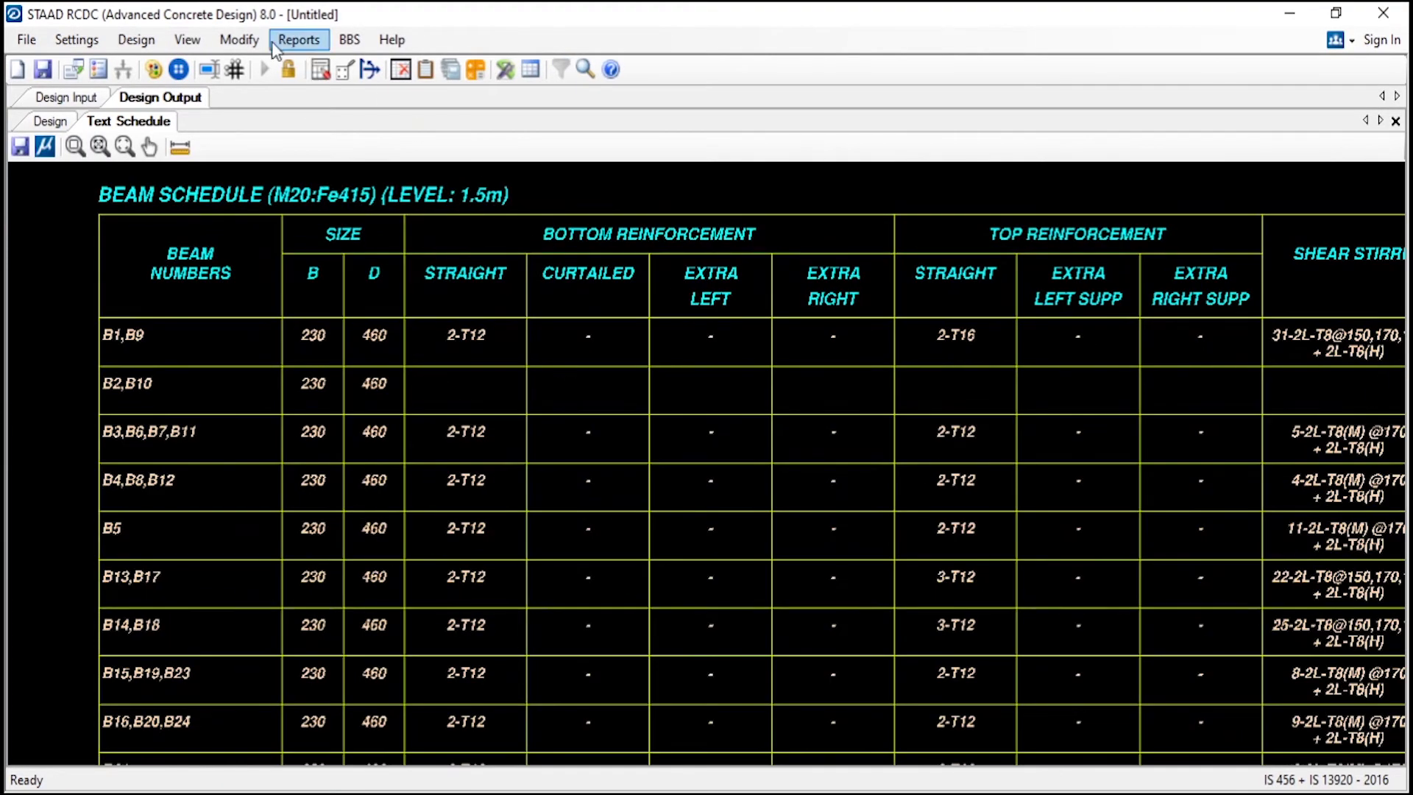
Generate elevation drawings for all beam groups, including cross sections and cross beams
{"action": "left_click", "coordinate": [298, 40]}
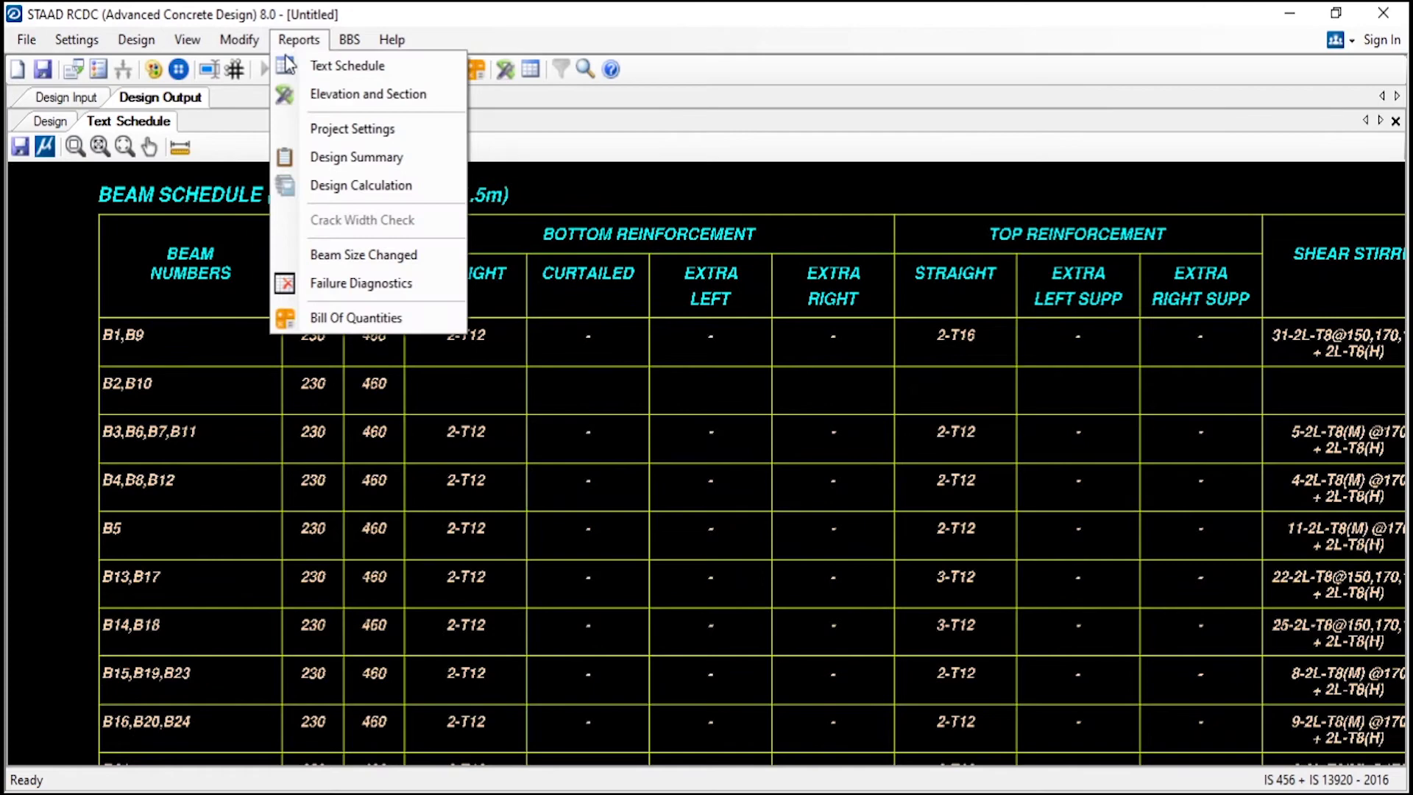
{"action": "left_click", "coordinate": [320, 97]}
{"action": "left_click", "coordinate": [572, 158]}
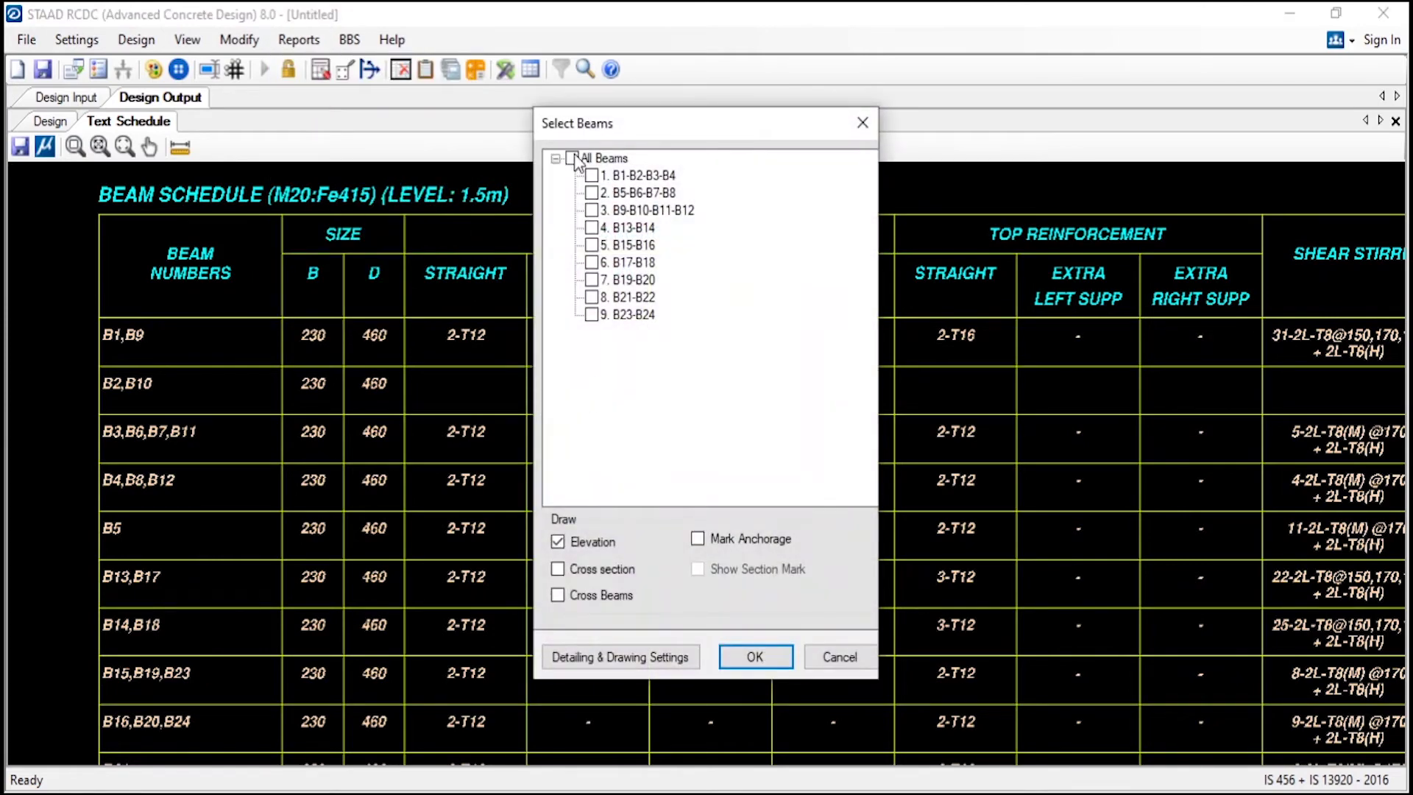
{"action": "left_click", "coordinate": [585, 570]}
{"action": "left_click", "coordinate": [594, 597]}
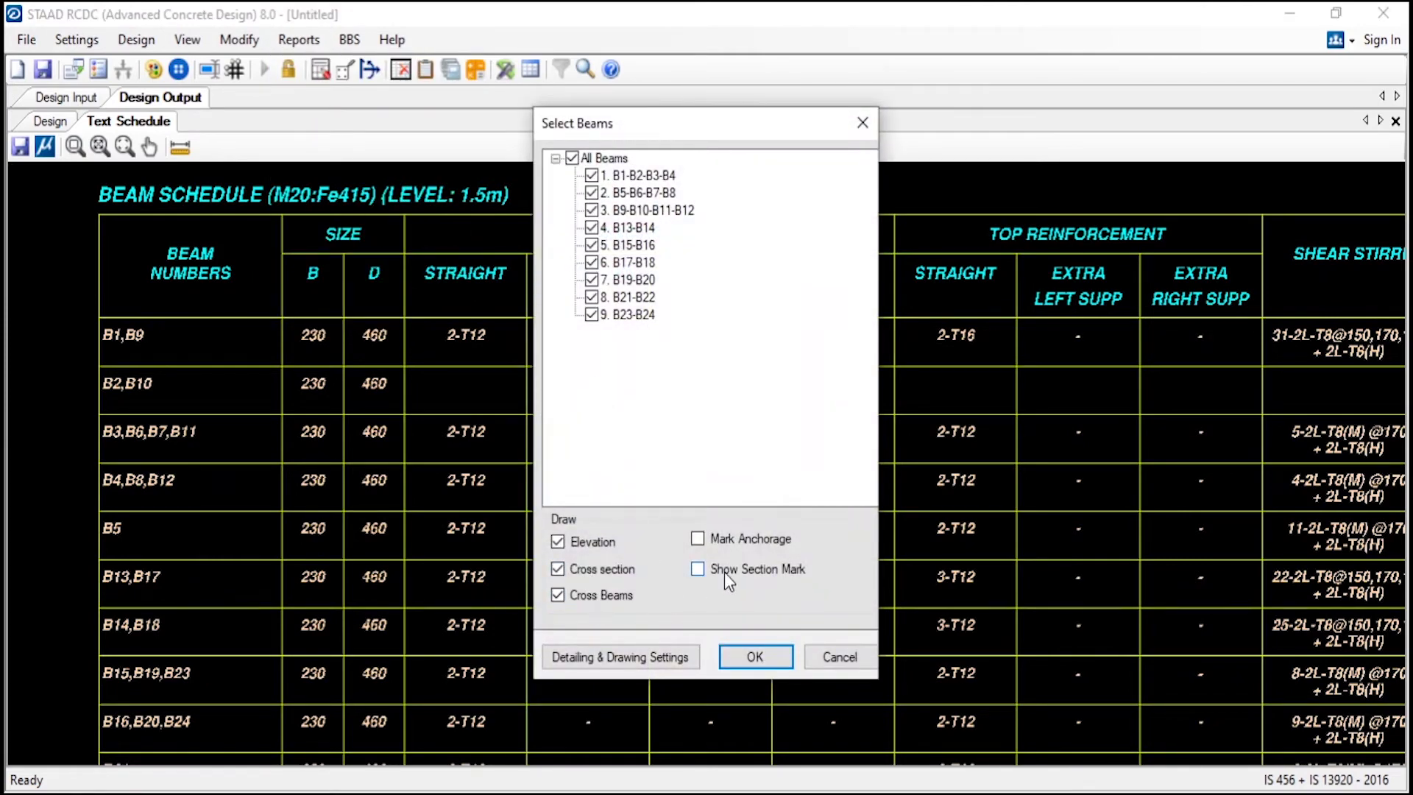
{"action": "left_click", "coordinate": [759, 654]}
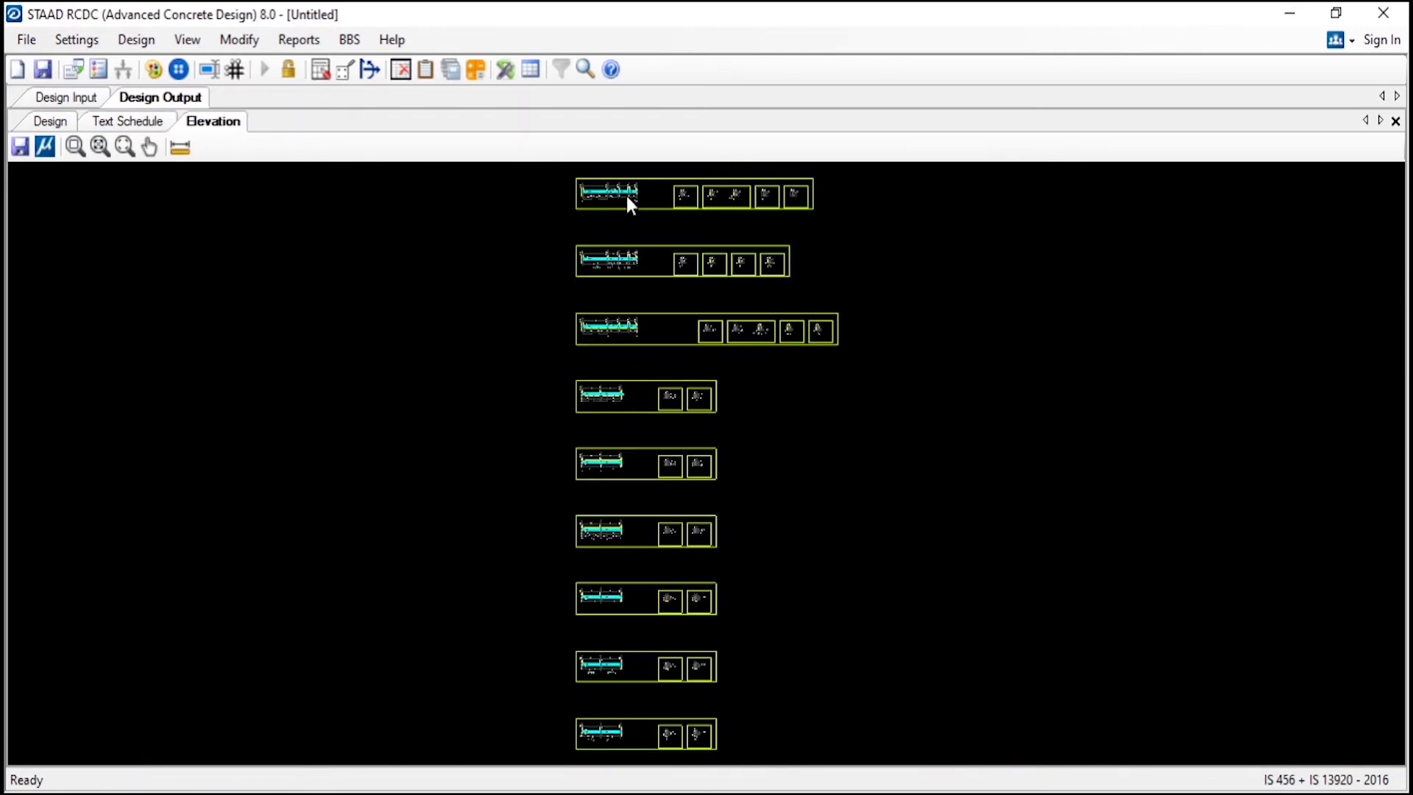
Zoom and pan to inspect the 230x460 cross sections of beams B1 and B2
{"action": "scroll", "coordinate": [627, 200], "scroll_direction": "up", "scroll_amount": 5}
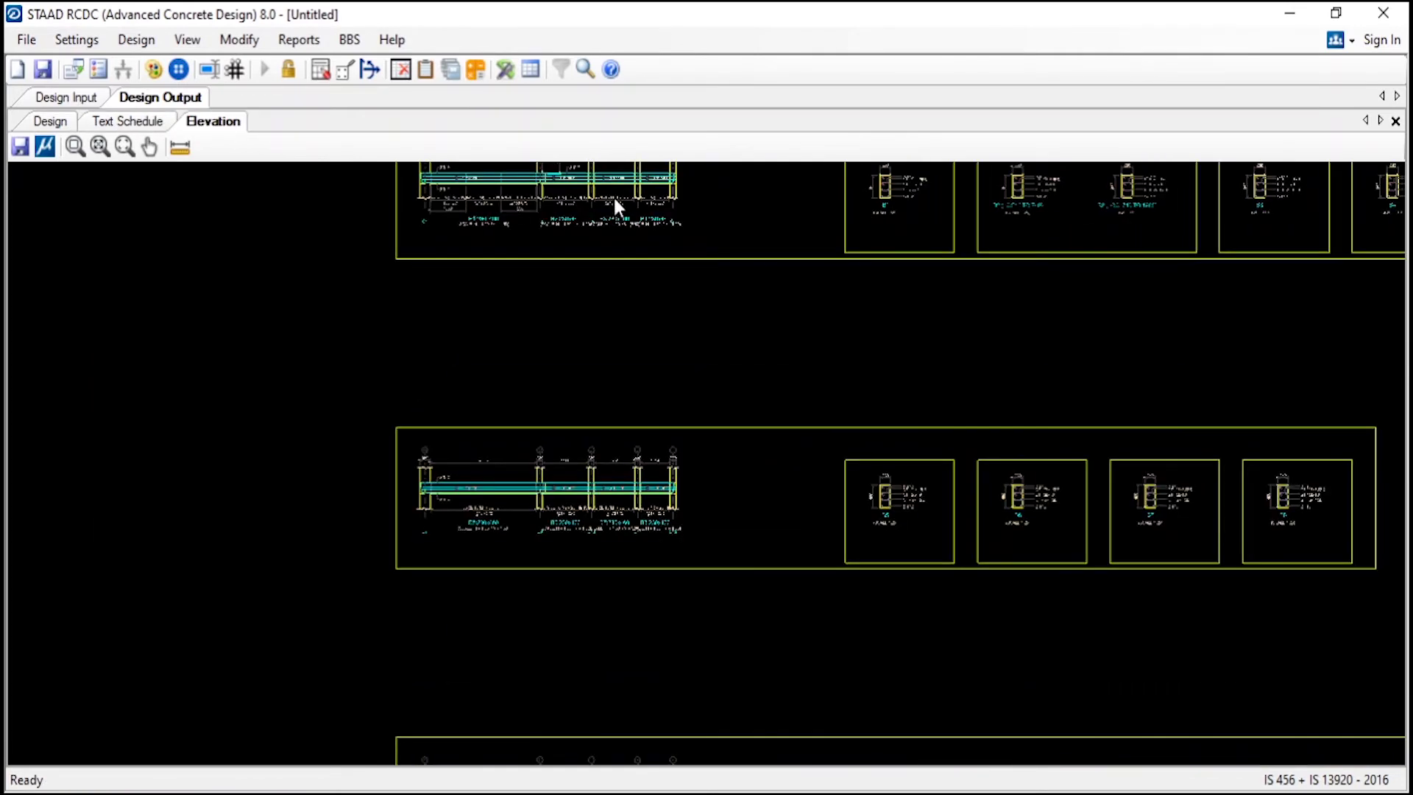
{"action": "middle_click_drag", "start_coordinate": [607, 202], "coordinate": [583, 400]}
{"action": "scroll", "coordinate": [521, 364], "scroll_direction": "up", "scroll_amount": 4}
{"action": "scroll", "coordinate": [1172, 390], "scroll_direction": "up", "scroll_amount": 6}
{"action": "scroll", "coordinate": [1172, 387], "scroll_direction": "down", "scroll_amount": 5}
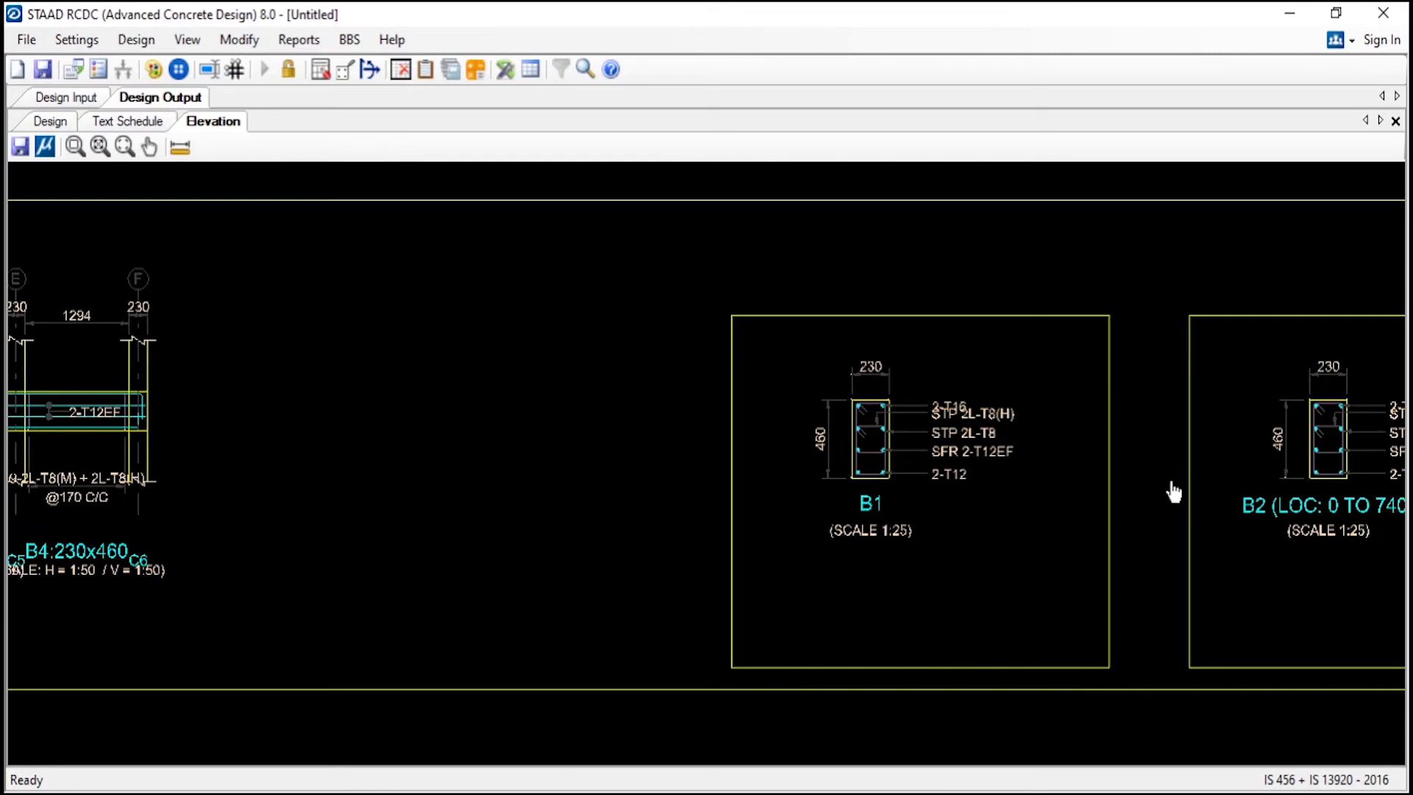
{"action": "middle_click_drag", "start_coordinate": [1173, 491], "coordinate": [583, 483]}
{"action": "scroll", "coordinate": [848, 387], "scroll_direction": "up", "scroll_amount": 3}
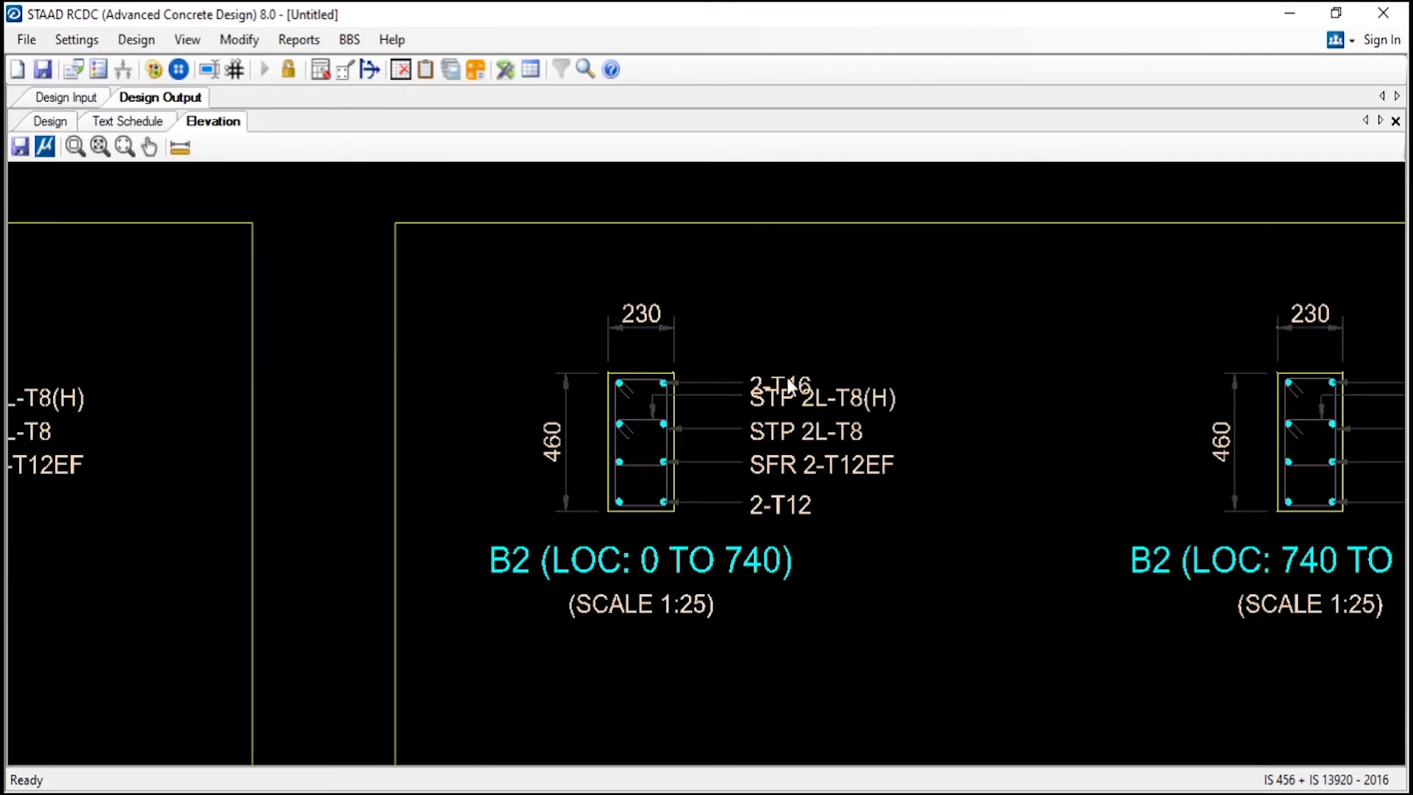
{"action": "scroll", "coordinate": [1220, 531], "scroll_direction": "down", "scroll_amount": 4}
Try saving the elevation drawing, dismiss the 'Please save project' warning, and bring up the BBS menu
{"action": "scroll", "coordinate": [1216, 430], "scroll_direction": "down", "scroll_amount": 3}
{"action": "left_click", "coordinate": [20, 146]}
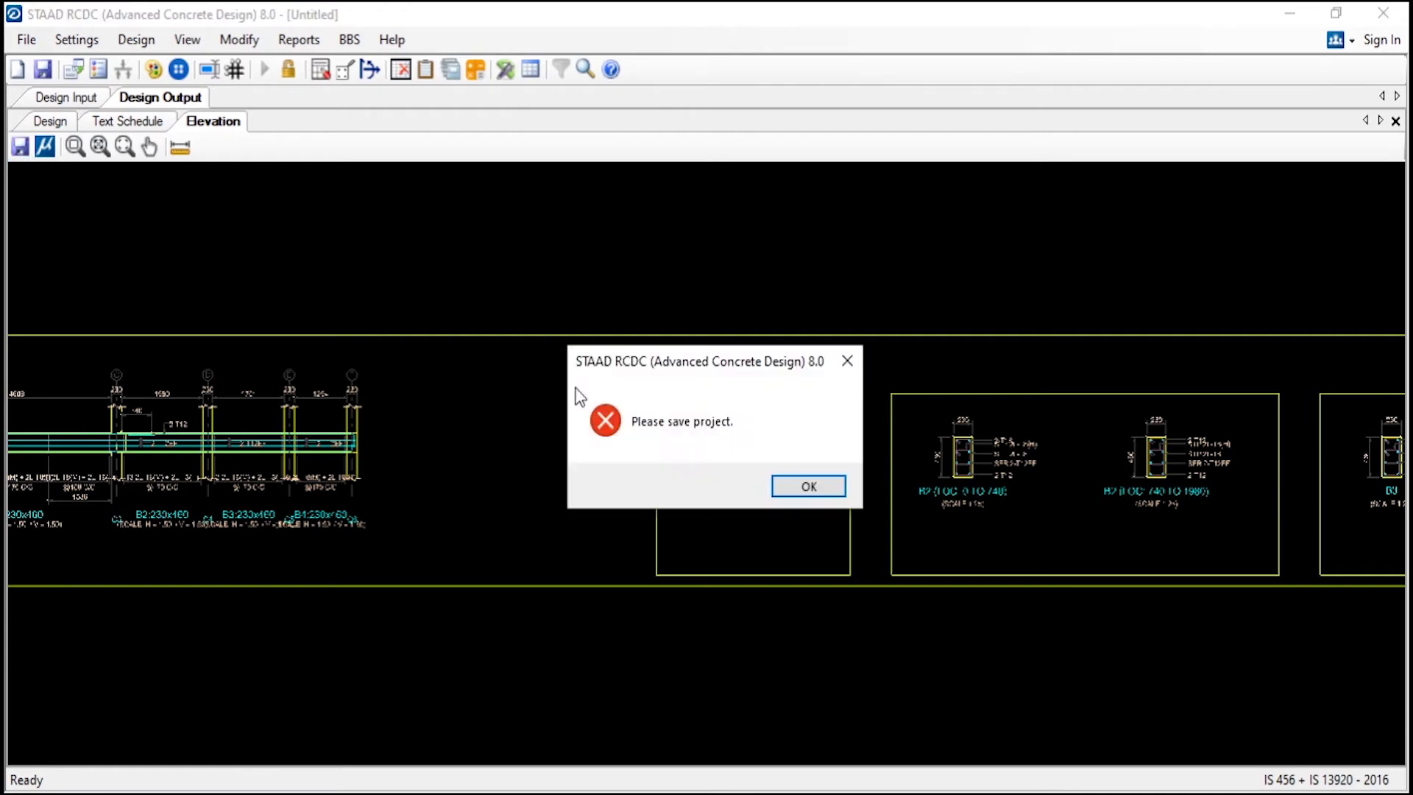
{"action": "left_click", "coordinate": [822, 485]}
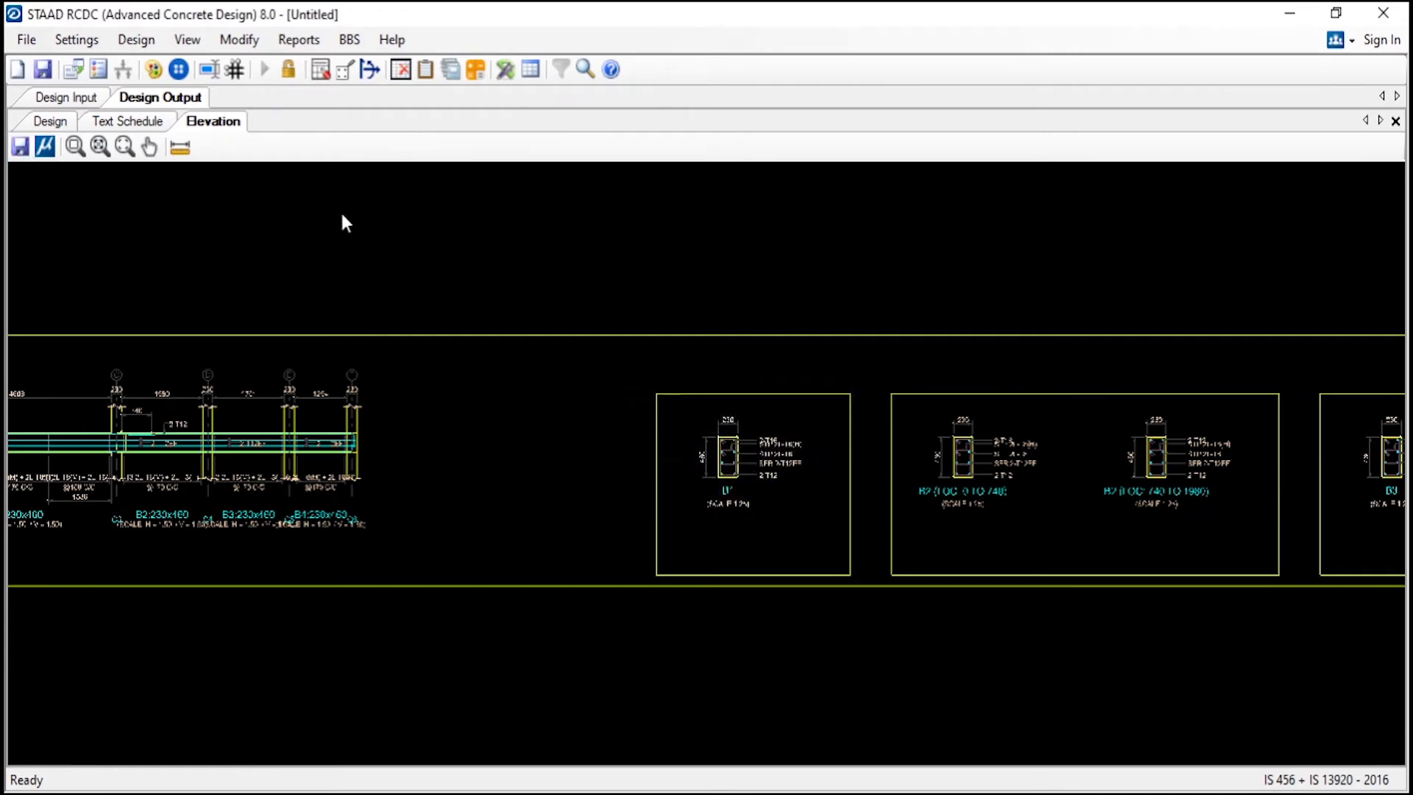
{"action": "scroll", "coordinate": [429, 315], "scroll_direction": "down", "scroll_amount": 5}
{"action": "scroll", "coordinate": [688, 399], "scroll_direction": "down", "scroll_amount": 5}
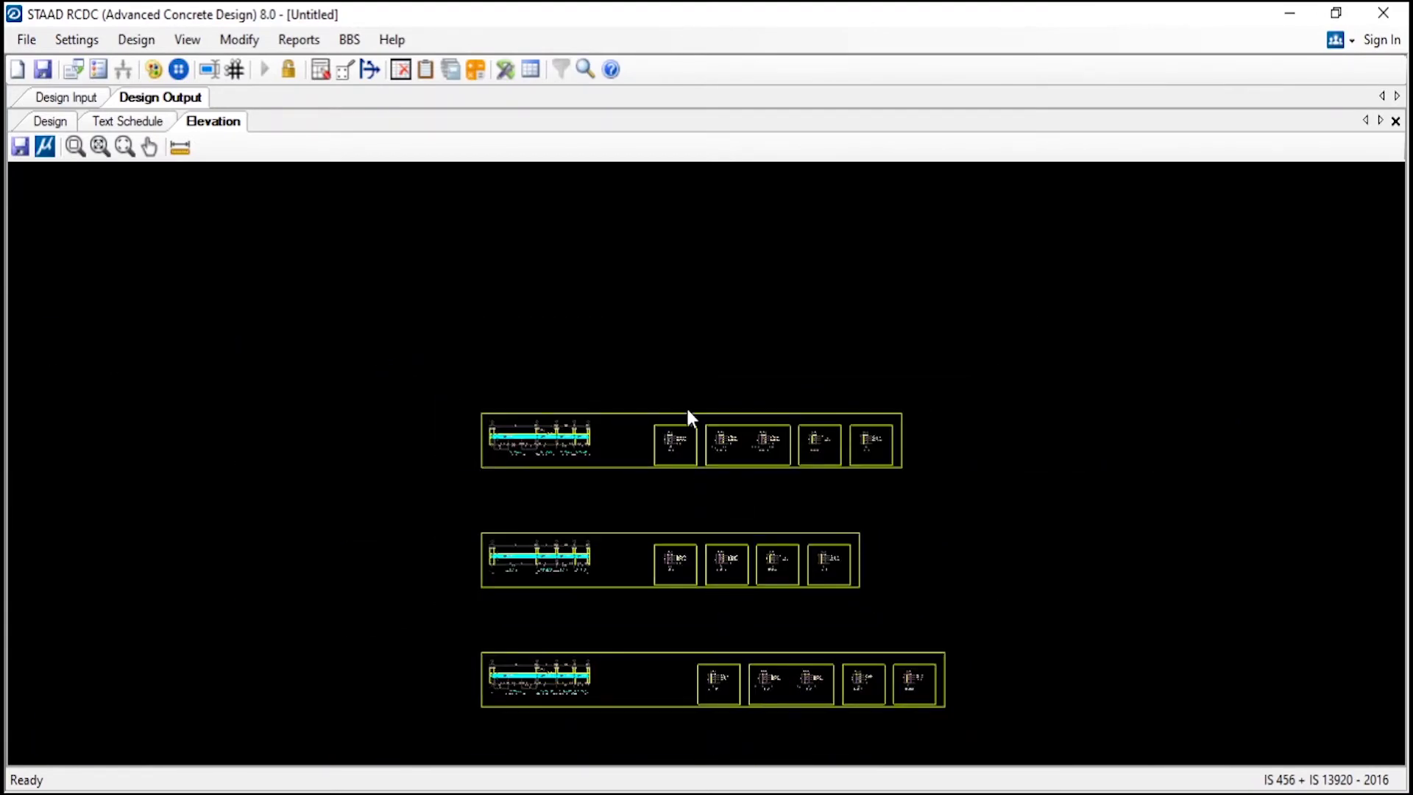
{"action": "left_click", "coordinate": [27, 39]}
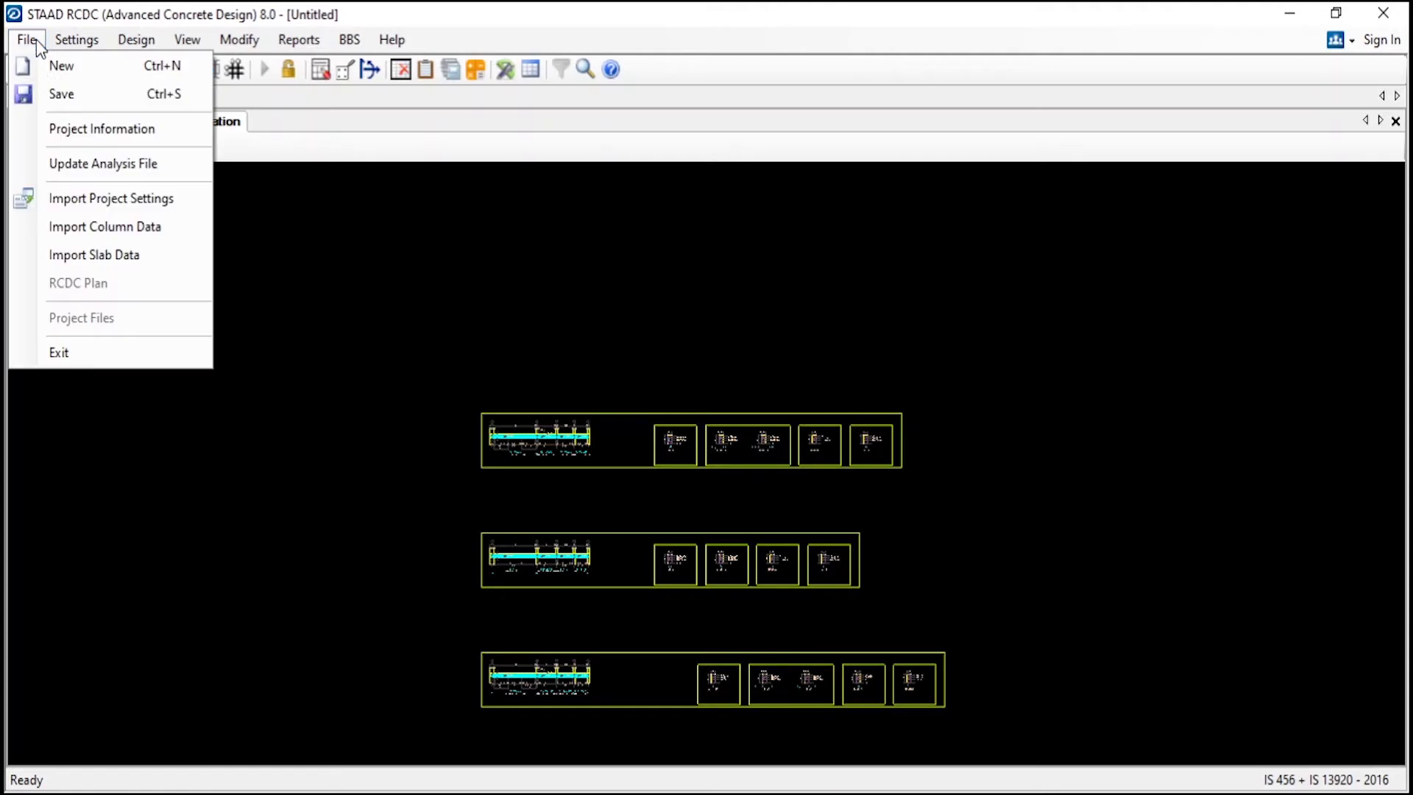
{"action": "left_click", "coordinate": [349, 39]}
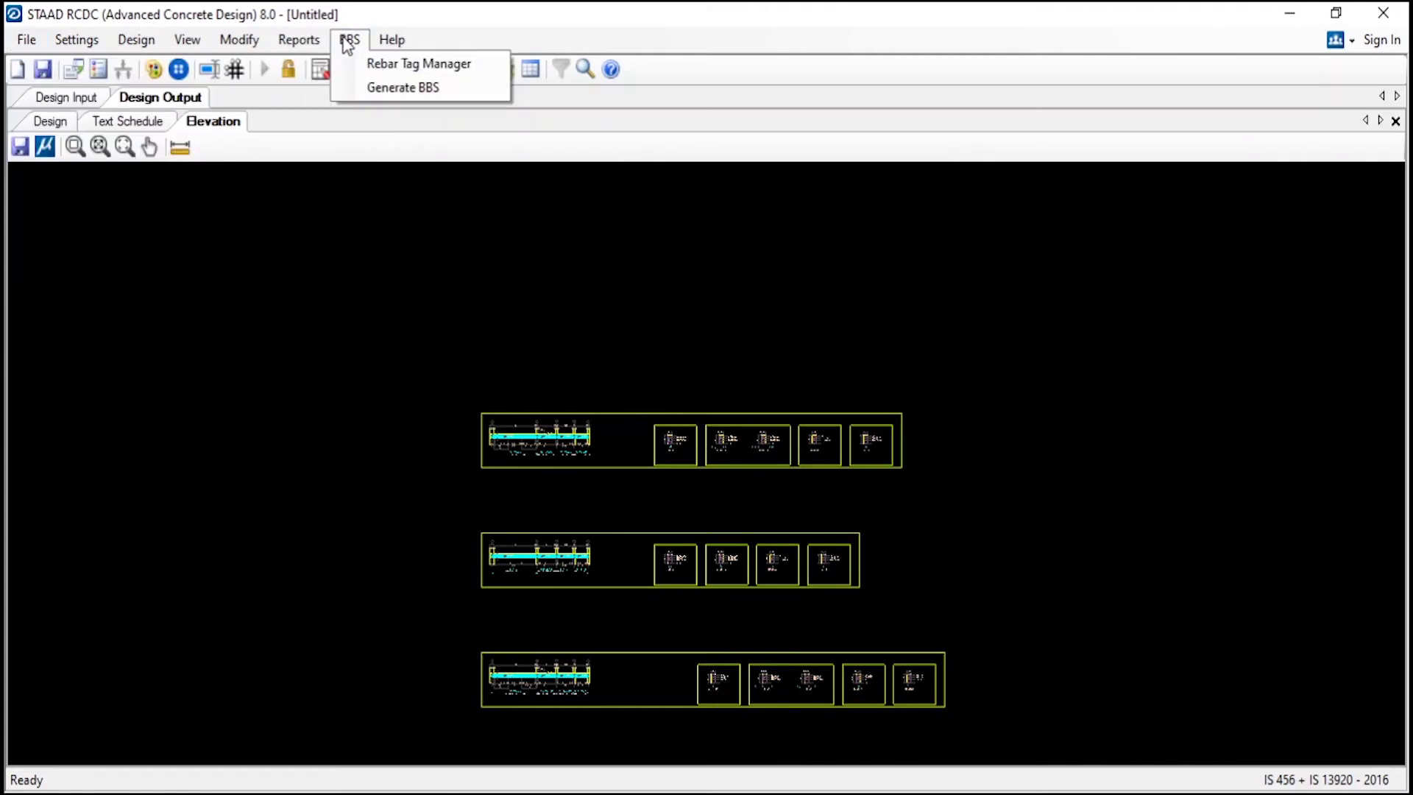
Generate the bar bending schedule for all beam groups and read its bar marks T1–F19 with cutting lengths
{"action": "left_click", "coordinate": [369, 89]}
{"action": "left_click", "coordinate": [355, 235]}
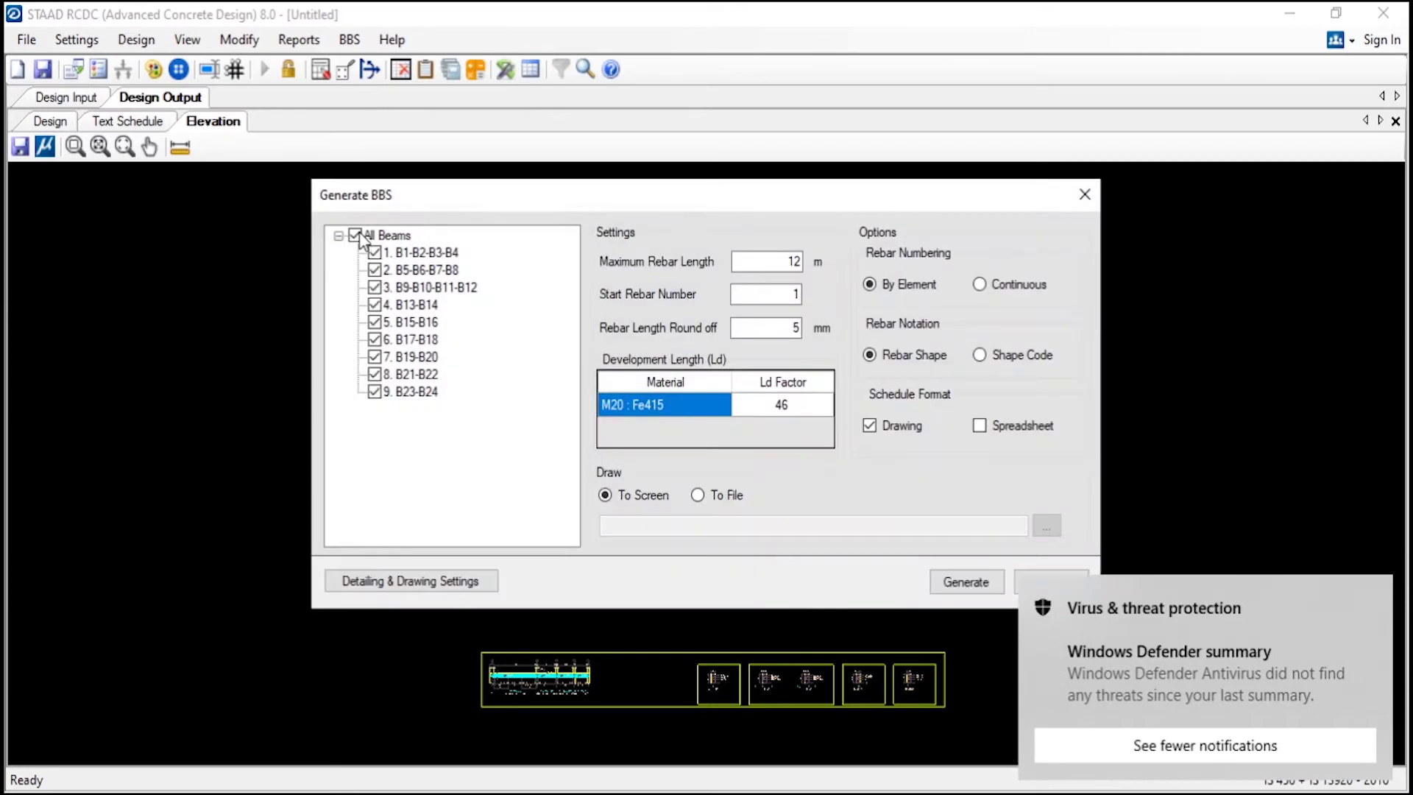
{"action": "left_click", "coordinate": [956, 581]}
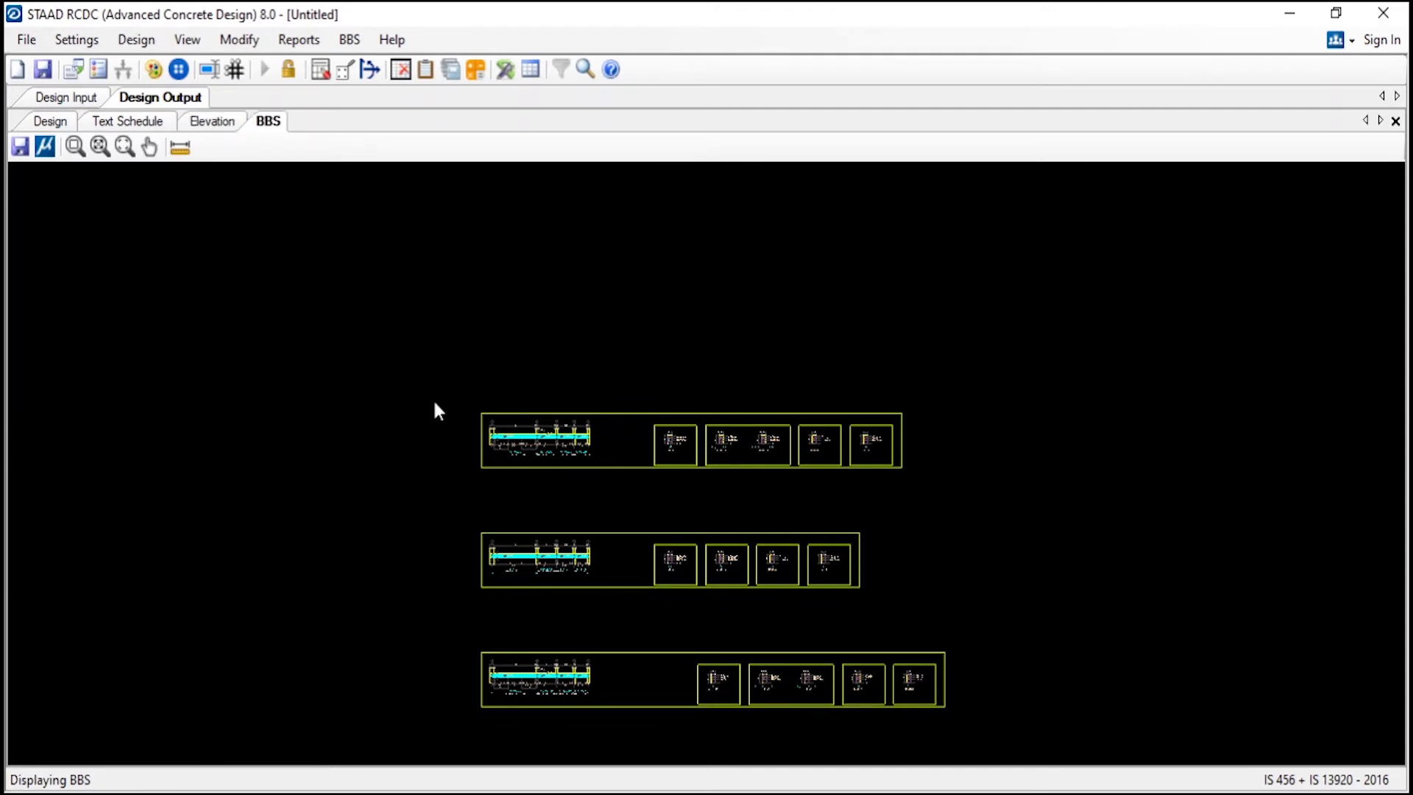
{"action": "scroll", "coordinate": [675, 182], "scroll_direction": "up", "scroll_amount": 5}
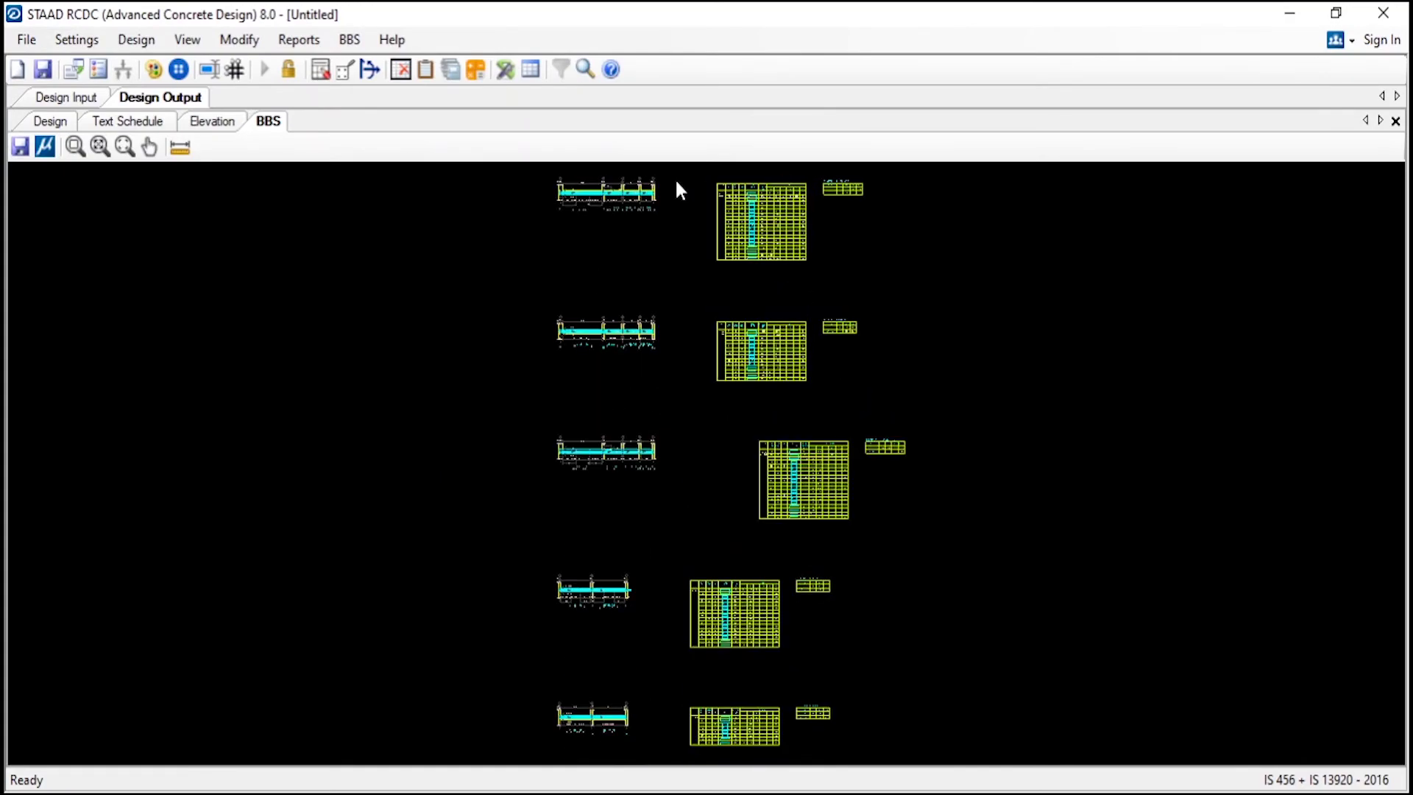
{"action": "scroll", "coordinate": [848, 206], "scroll_direction": "up", "scroll_amount": 6}
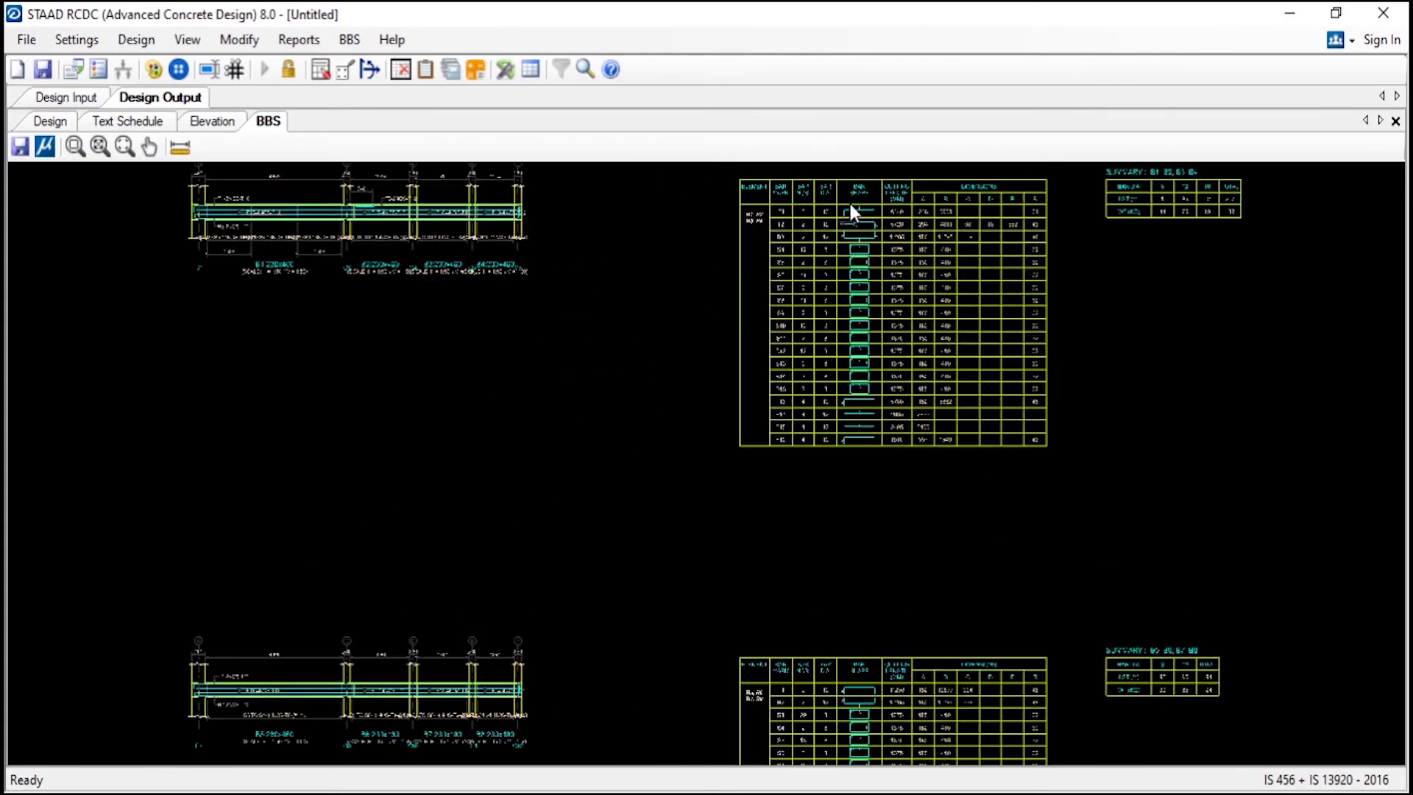
{"action": "scroll", "coordinate": [845, 231], "scroll_direction": "up", "scroll_amount": 2}
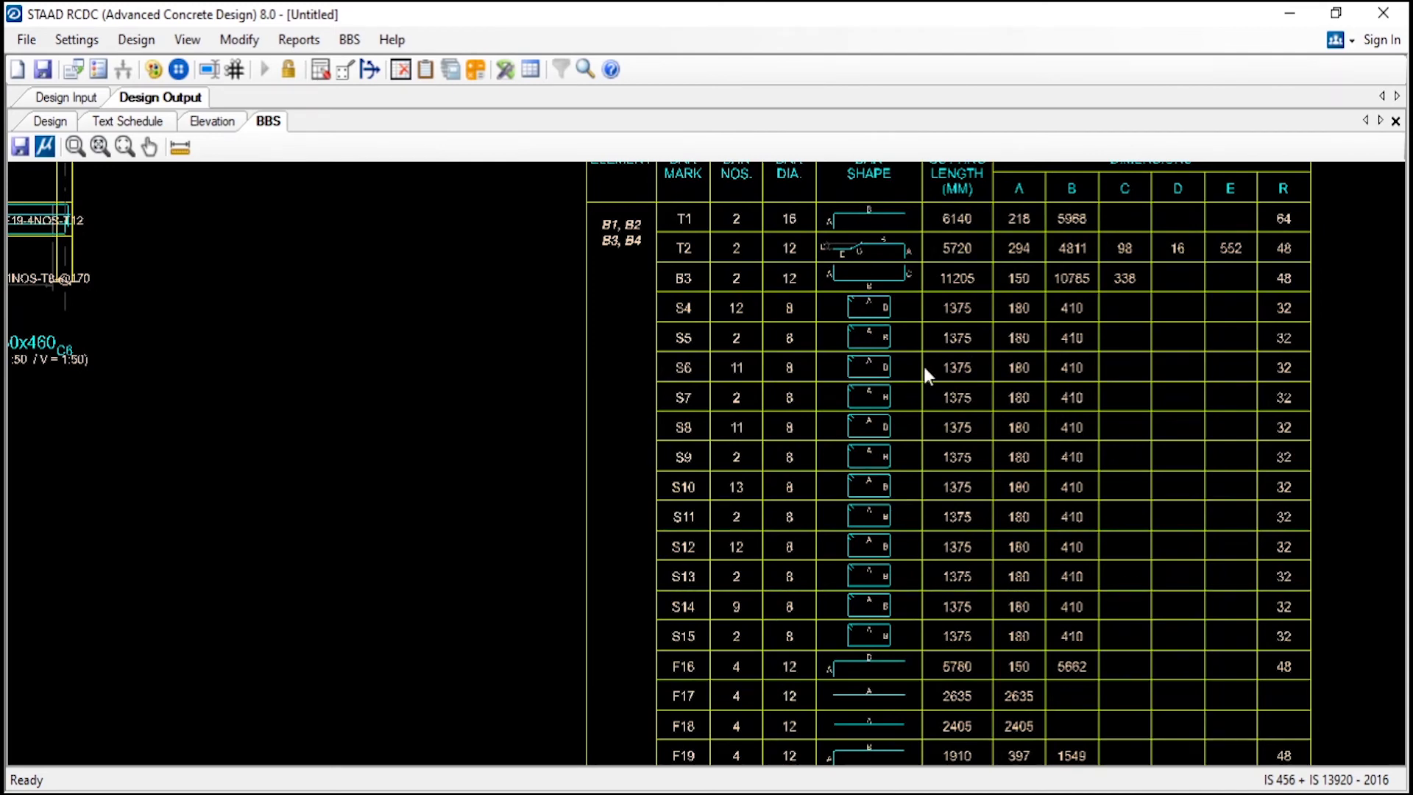
{"action": "scroll", "coordinate": [924, 367], "scroll_direction": "down", "scroll_amount": 2}
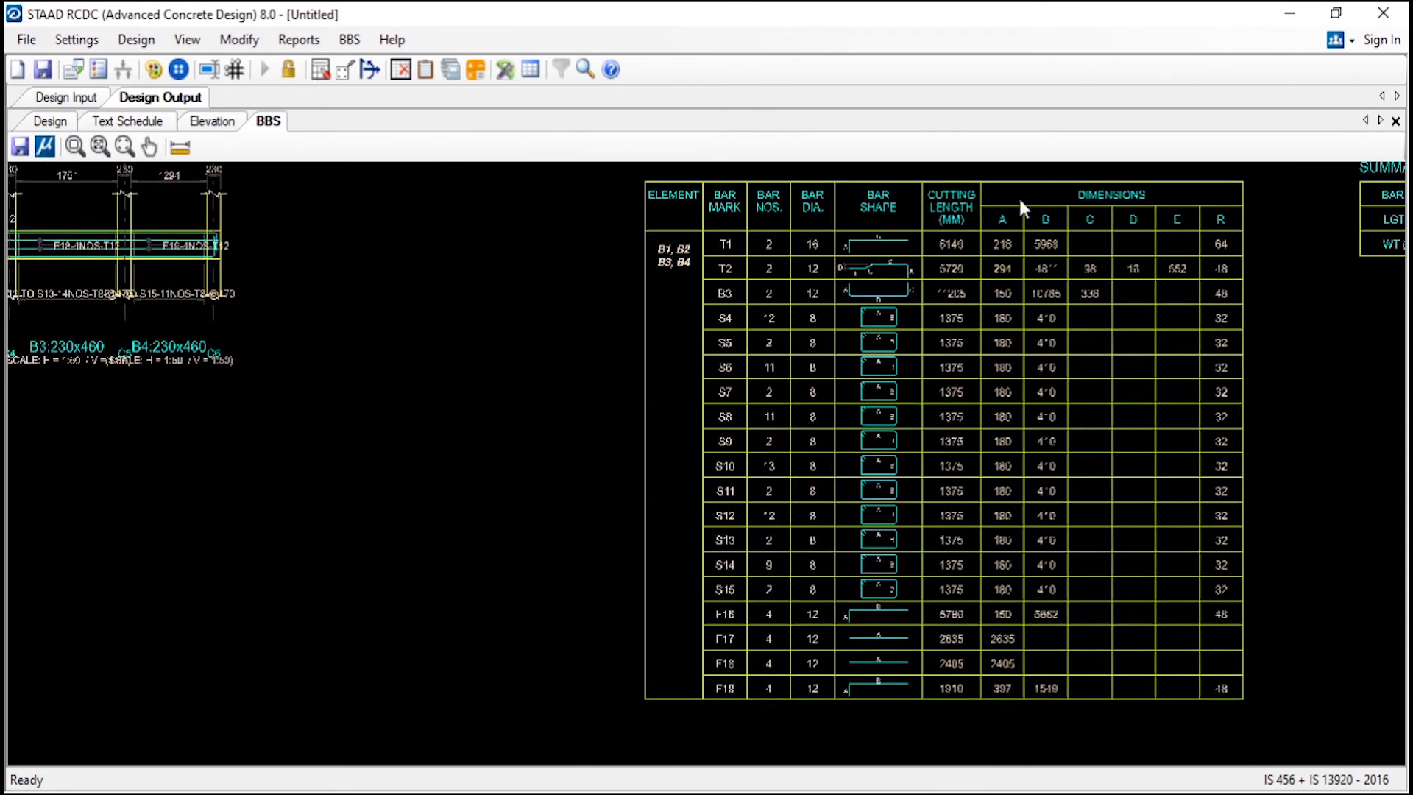
{"action": "left_click", "coordinate": [28, 39]}
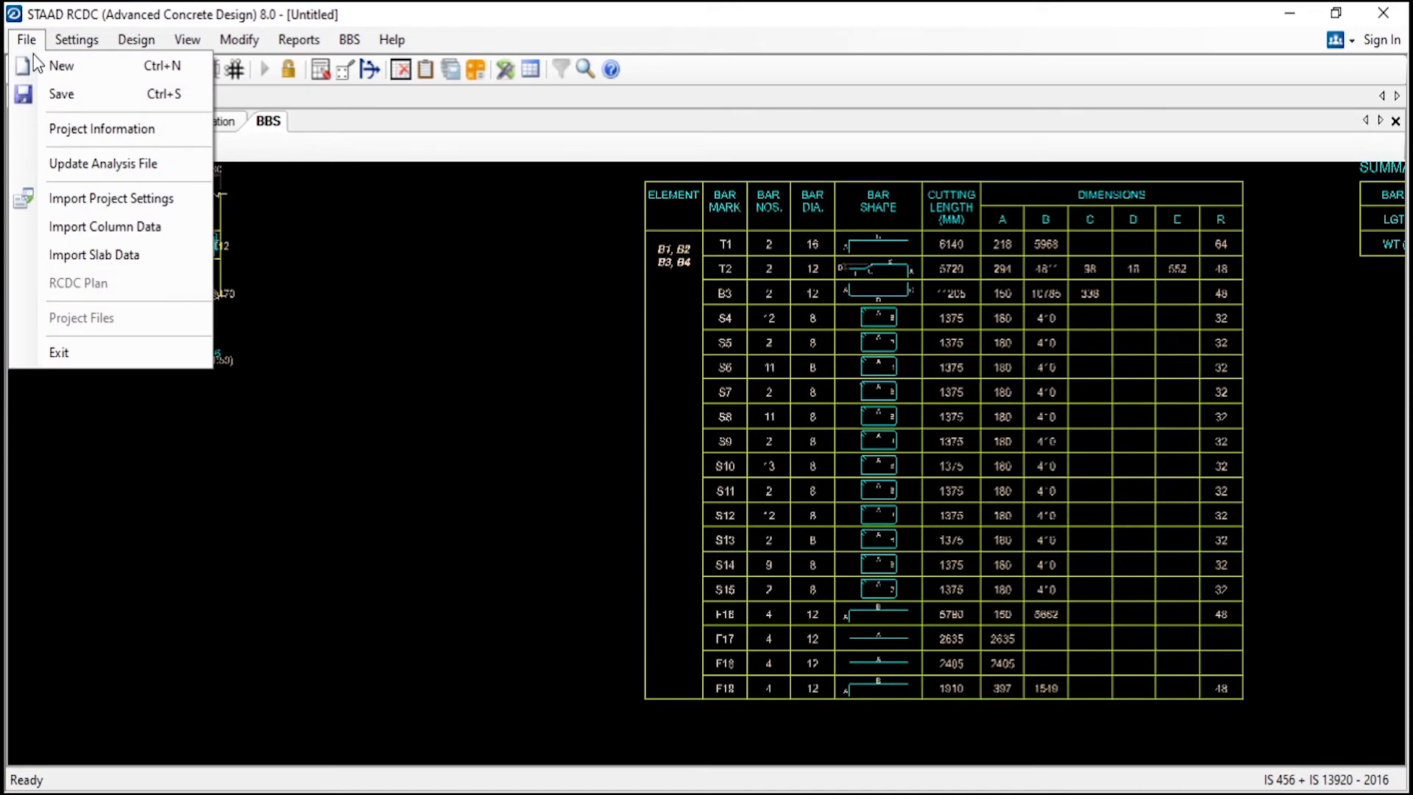
Create new slab project 'RCC' at level 4.5m with client and engineer filled in, discarding beam changes
{"action": "left_click", "coordinate": [53, 65]}
{"action": "left_click", "coordinate": [750, 482]}
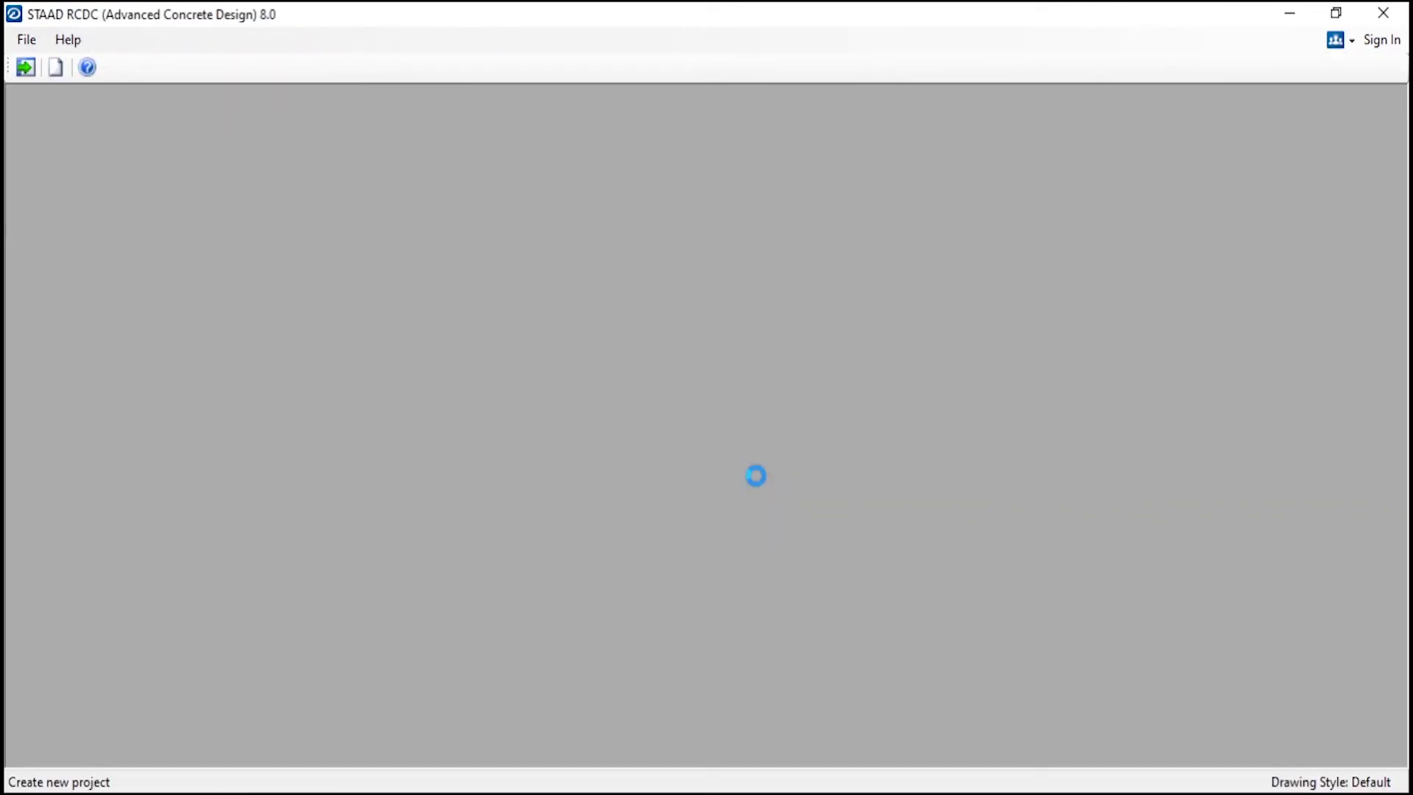
{"action": "type", "text": "VV"}
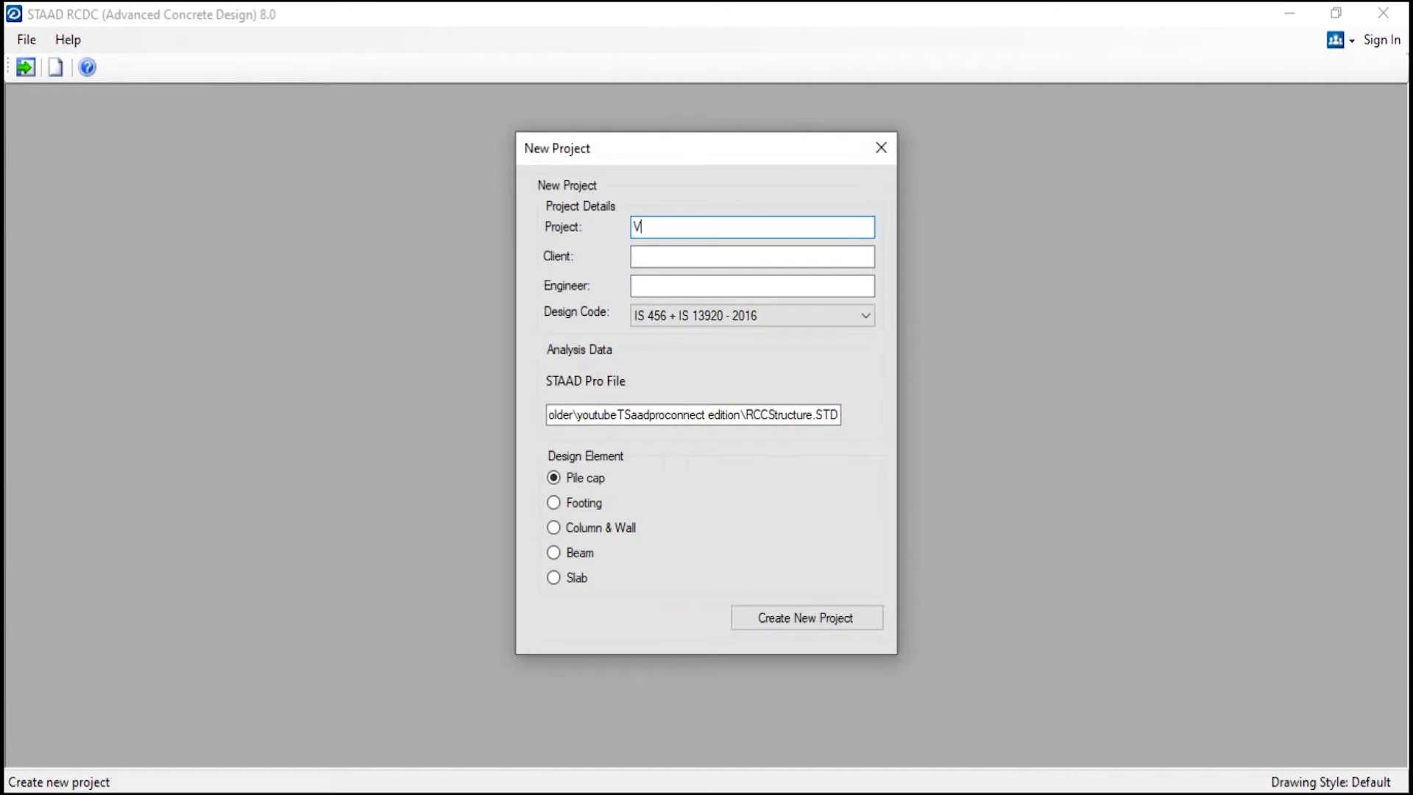
{"action": "key", "text": "BackSpace"}
{"action": "key", "text": "BackSpace"}
{"action": "type", "text": "RCCVVL"}
{"action": "key", "text": "BackSpace"}
{"action": "type", "text": "K"}
{"action": "key", "text": "Tab"}
{"action": "type", "text": "VVK"}
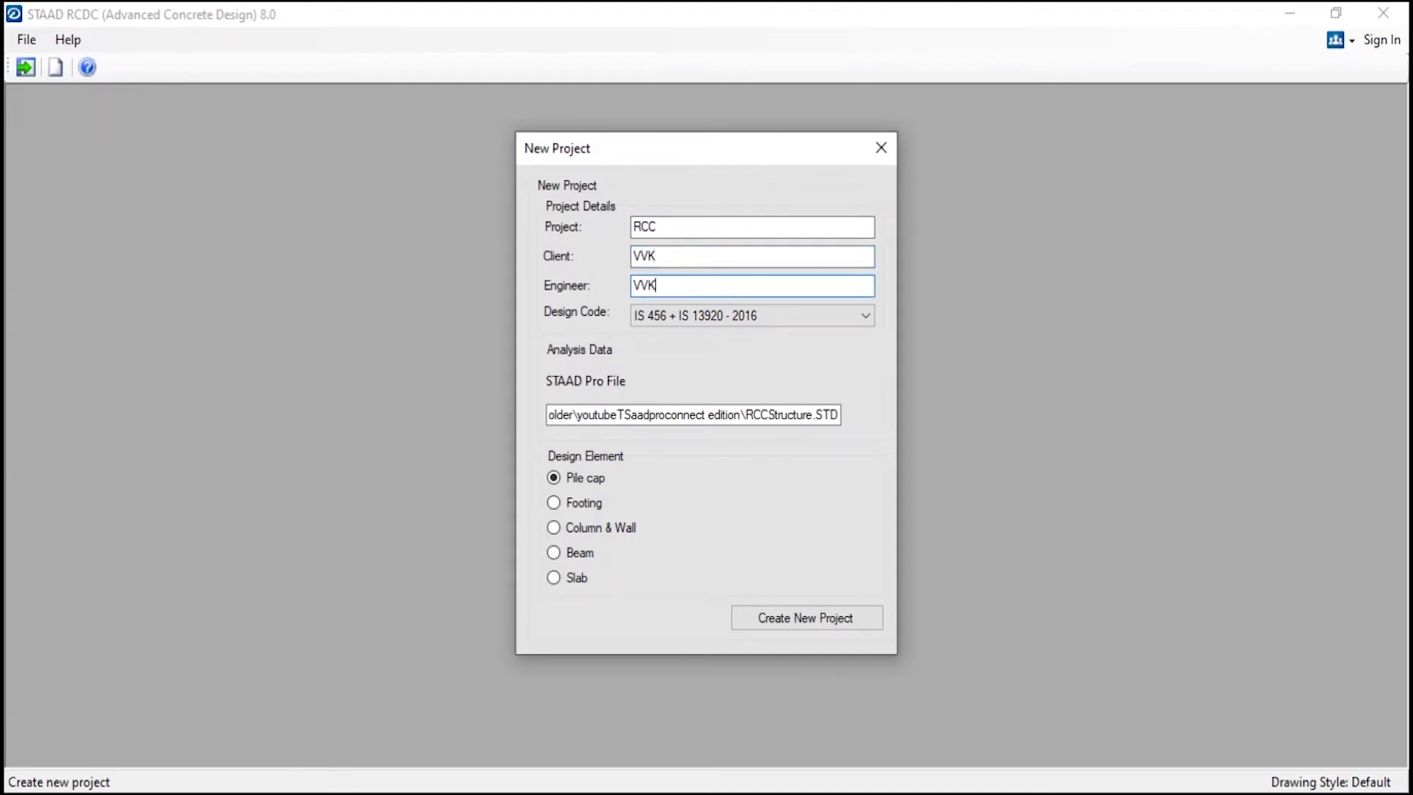
{"action": "left_click", "coordinate": [562, 580]}
{"action": "left_click", "coordinate": [692, 523]}
{"action": "left_click", "coordinate": [761, 615]}
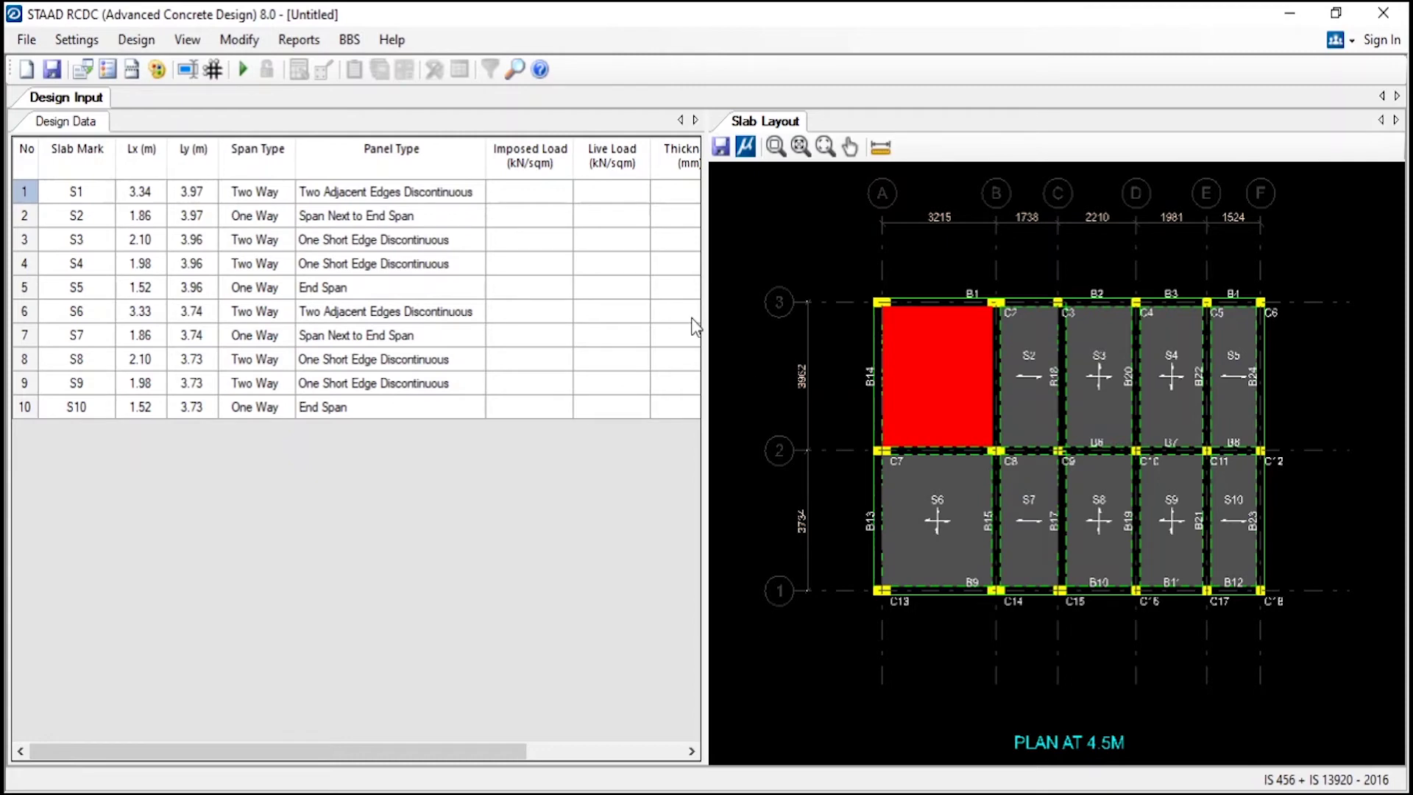
Enter S1's loads (imposed load 4) and 150 thickness, then paste them into slabs S2–S10
{"action": "left_click", "coordinate": [512, 191]}
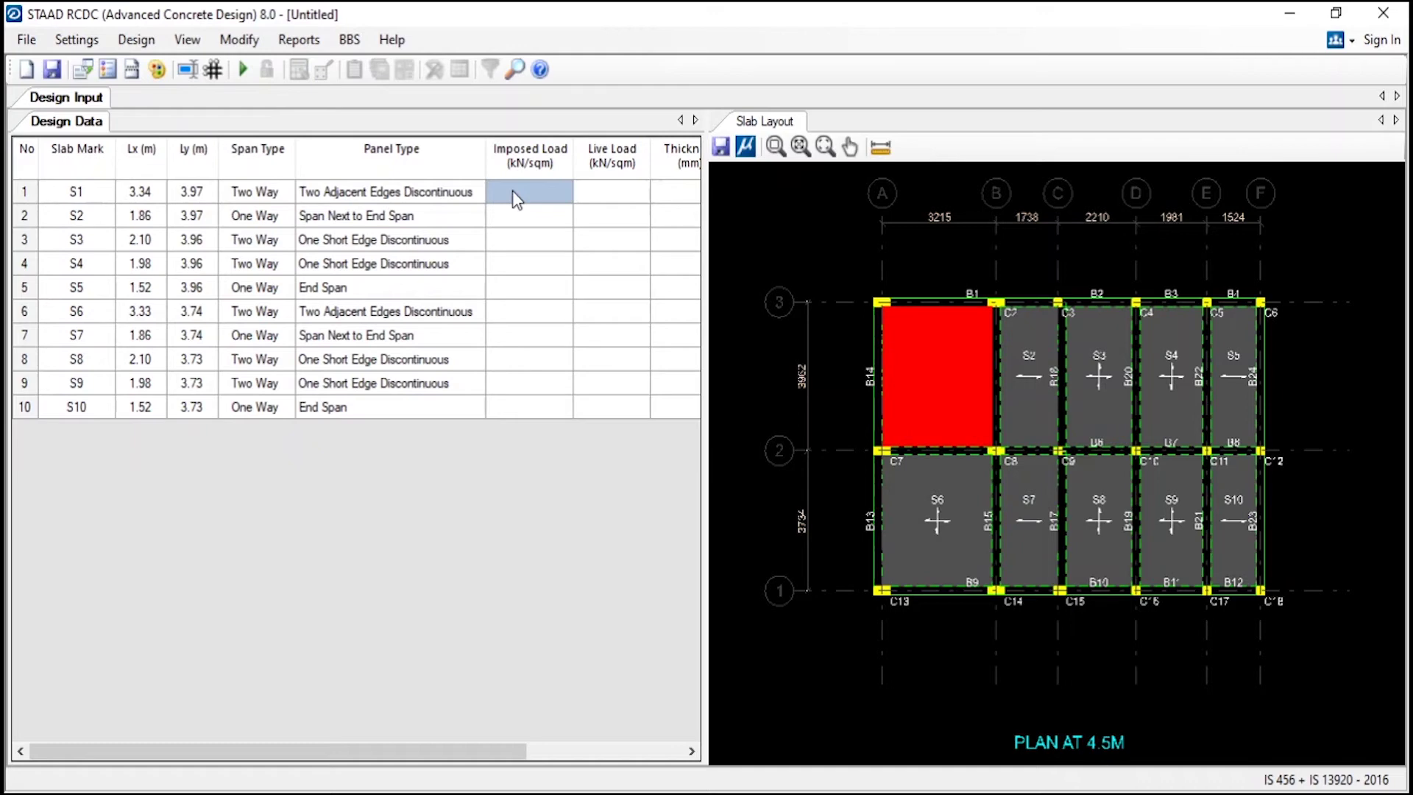
{"action": "left_click", "coordinate": [515, 190]}
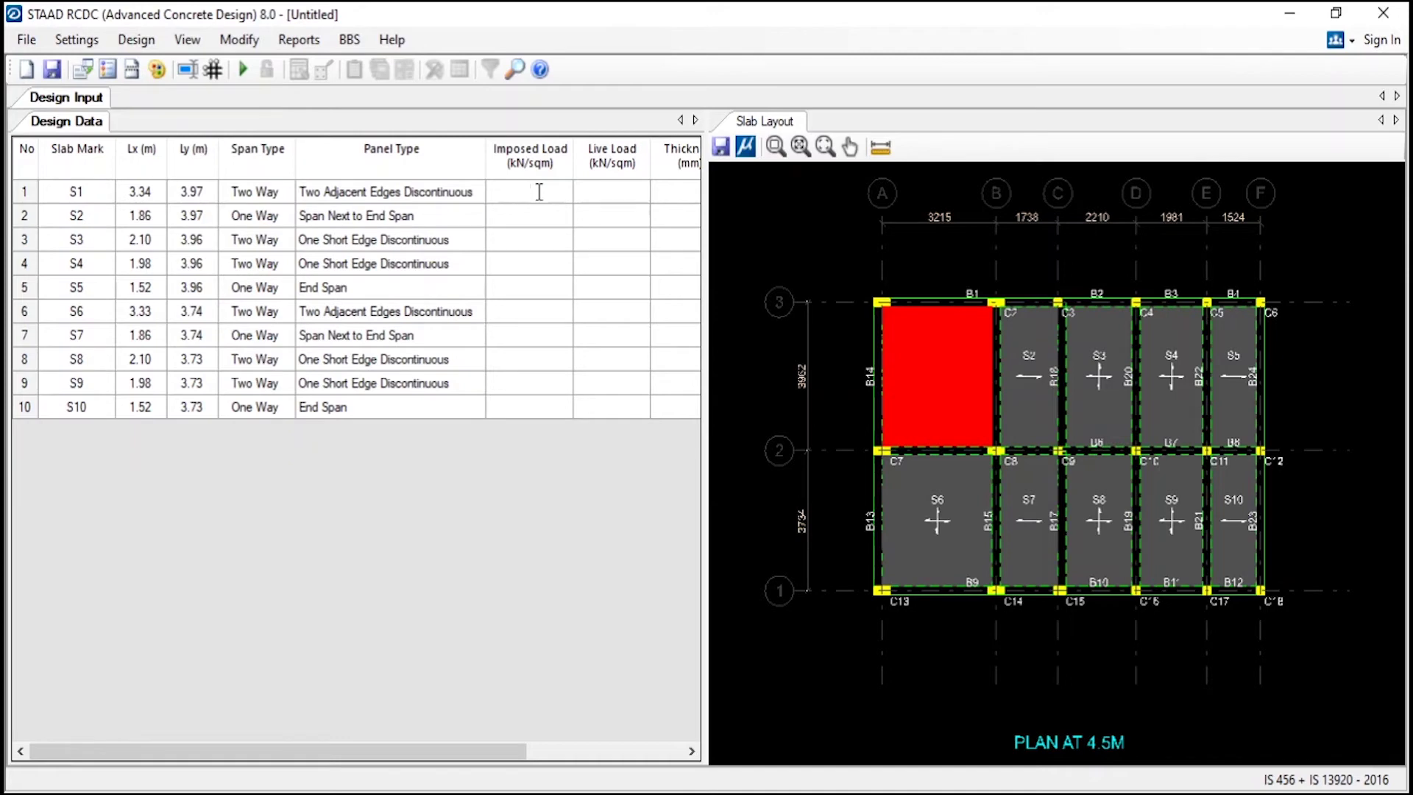
{"action": "type", "text": "4"}
{"action": "left_click", "coordinate": [625, 199]}
{"action": "type", "text": "3150"}
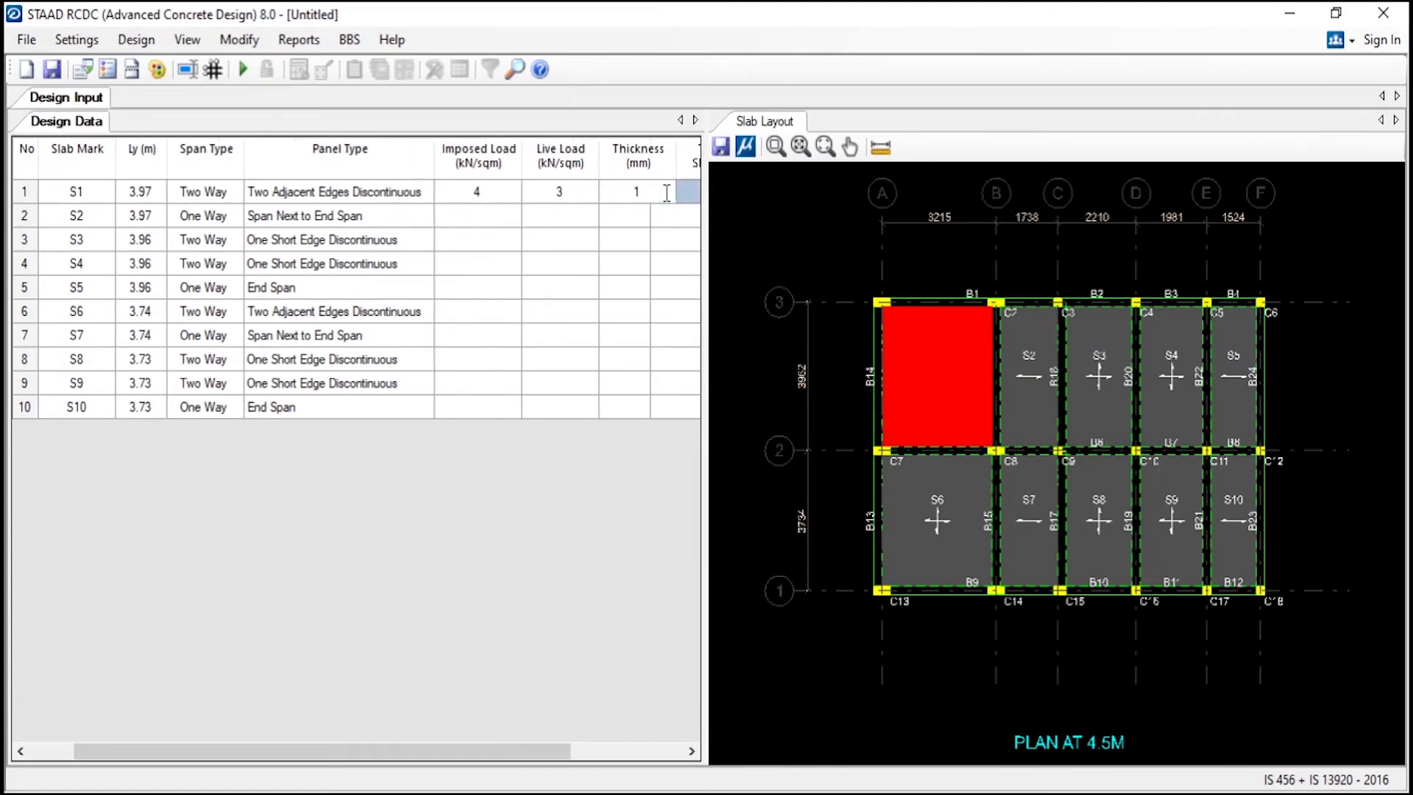
{"action": "left_click", "coordinate": [652, 226]}
{"action": "left_click_drag", "start_coordinate": [507, 201], "coordinate": [620, 192]}
{"action": "left_click_drag", "start_coordinate": [478, 214], "coordinate": [633, 413]}
{"action": "key", "text": "ctrl+v"}
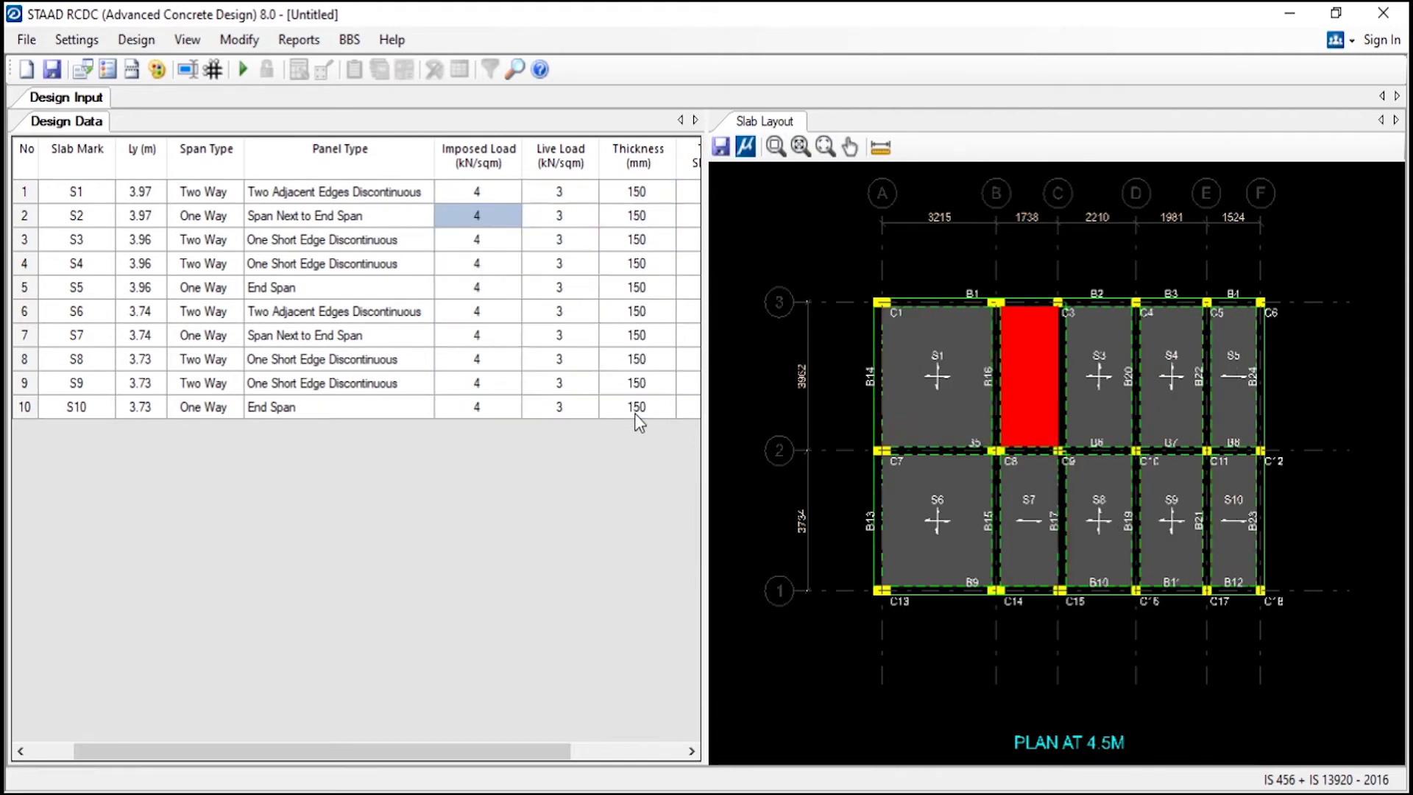
Mark slab S10 as a cut-out in its slab properties
{"action": "left_click", "coordinate": [1227, 560]}
{"action": "right_click", "coordinate": [1229, 558]}
{"action": "left_click", "coordinate": [1256, 602]}
{"action": "left_click", "coordinate": [1258, 603]}
{"action": "left_click", "coordinate": [1264, 603]}
{"action": "left_click", "coordinate": [1254, 620]}
{"action": "left_click", "coordinate": [1311, 494]}
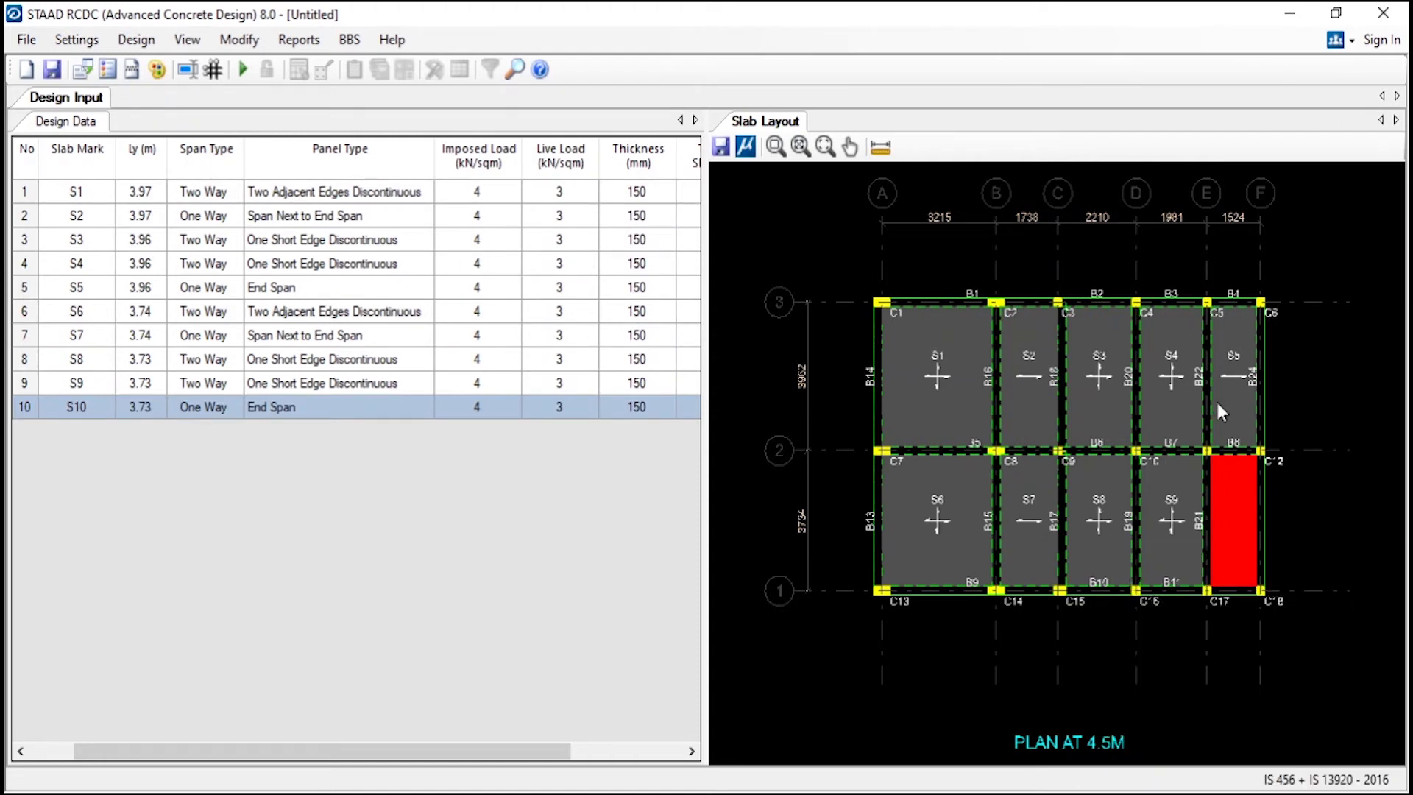
Scroll the design data to the Top of Slab and Is Cut Out columns and select S1's Top of Slab value
{"action": "left_click", "coordinate": [1218, 403]}
{"action": "scroll", "coordinate": [1279, 531], "scroll_direction": "up", "scroll_amount": 2}
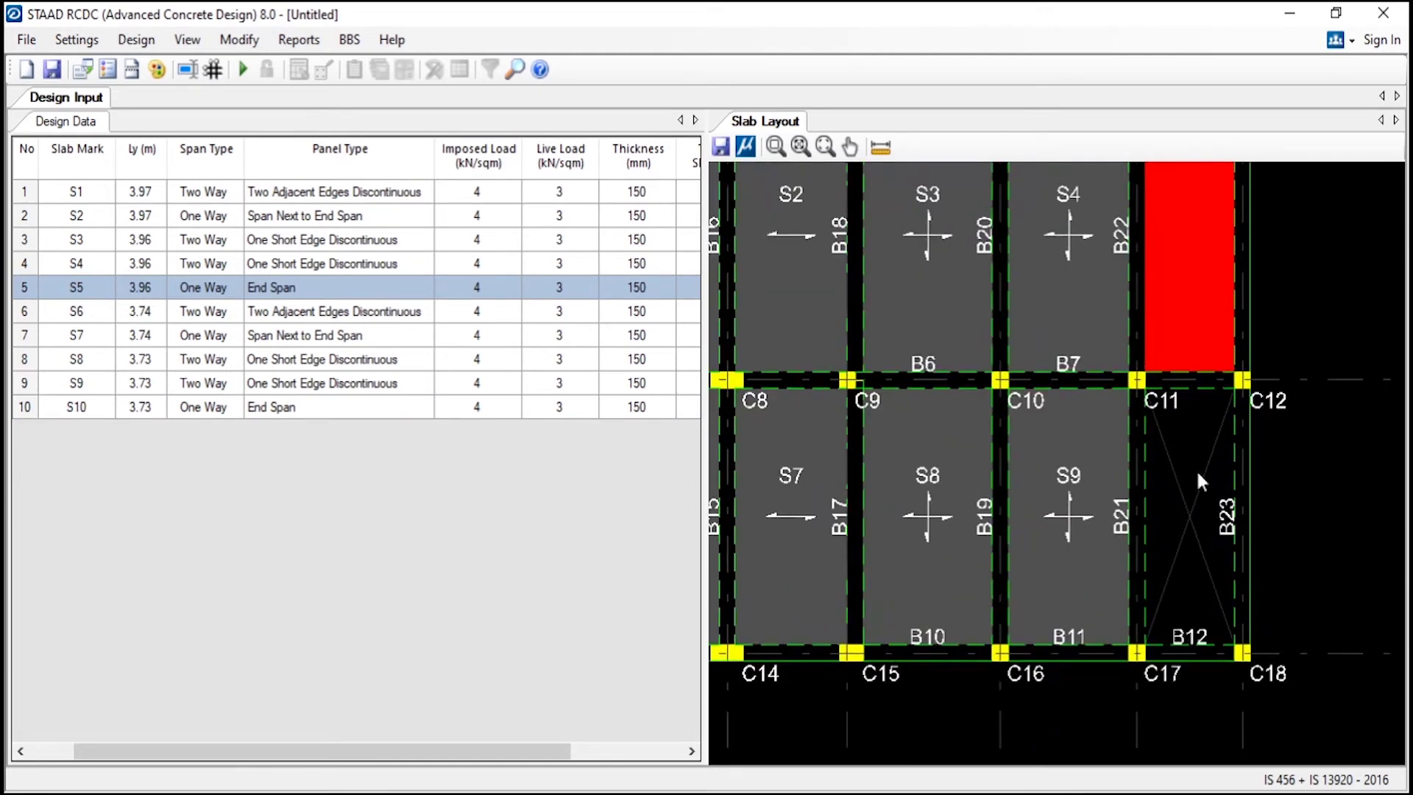
{"action": "scroll", "coordinate": [1214, 559], "scroll_direction": "down", "scroll_amount": 3}
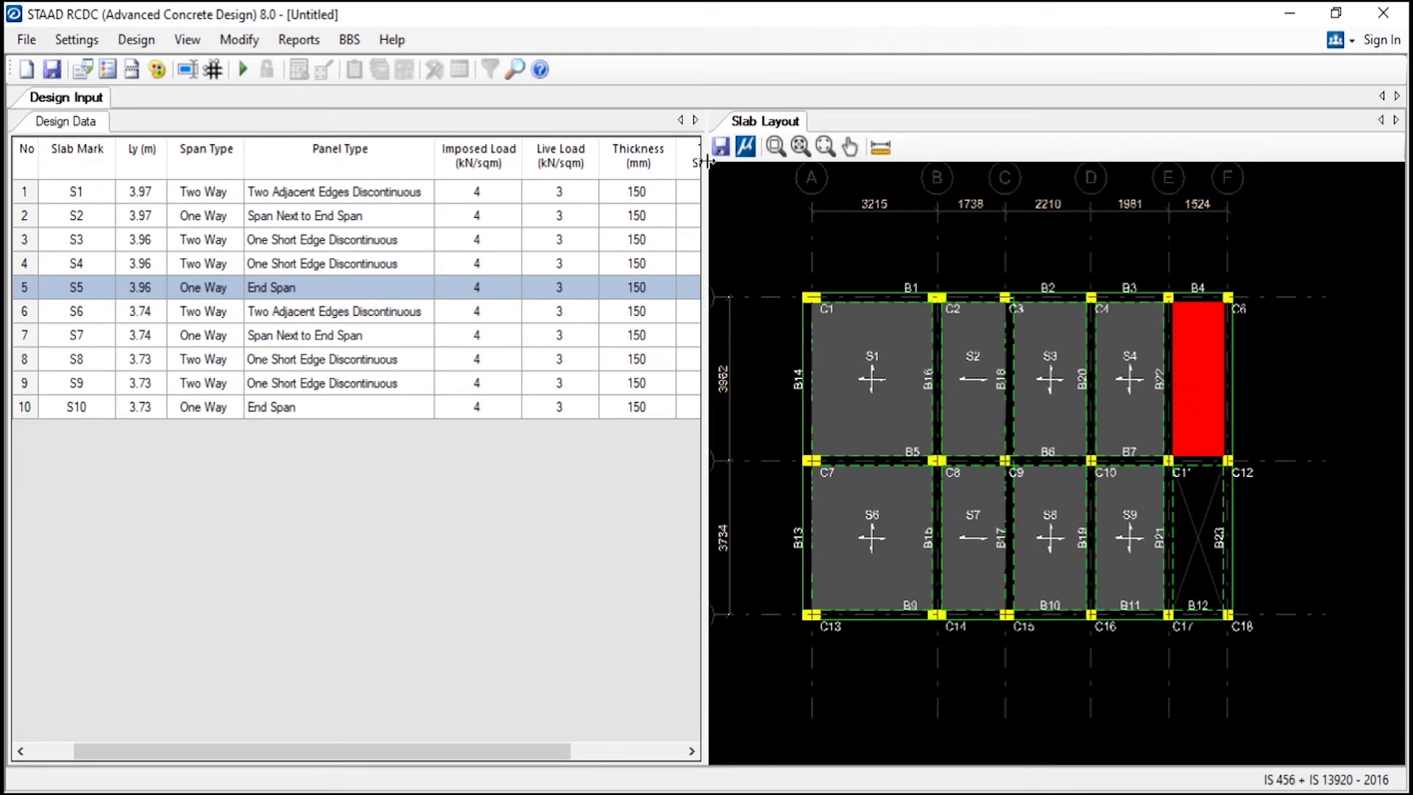
{"action": "left_click_drag", "start_coordinate": [489, 749], "coordinate": [643, 713]}
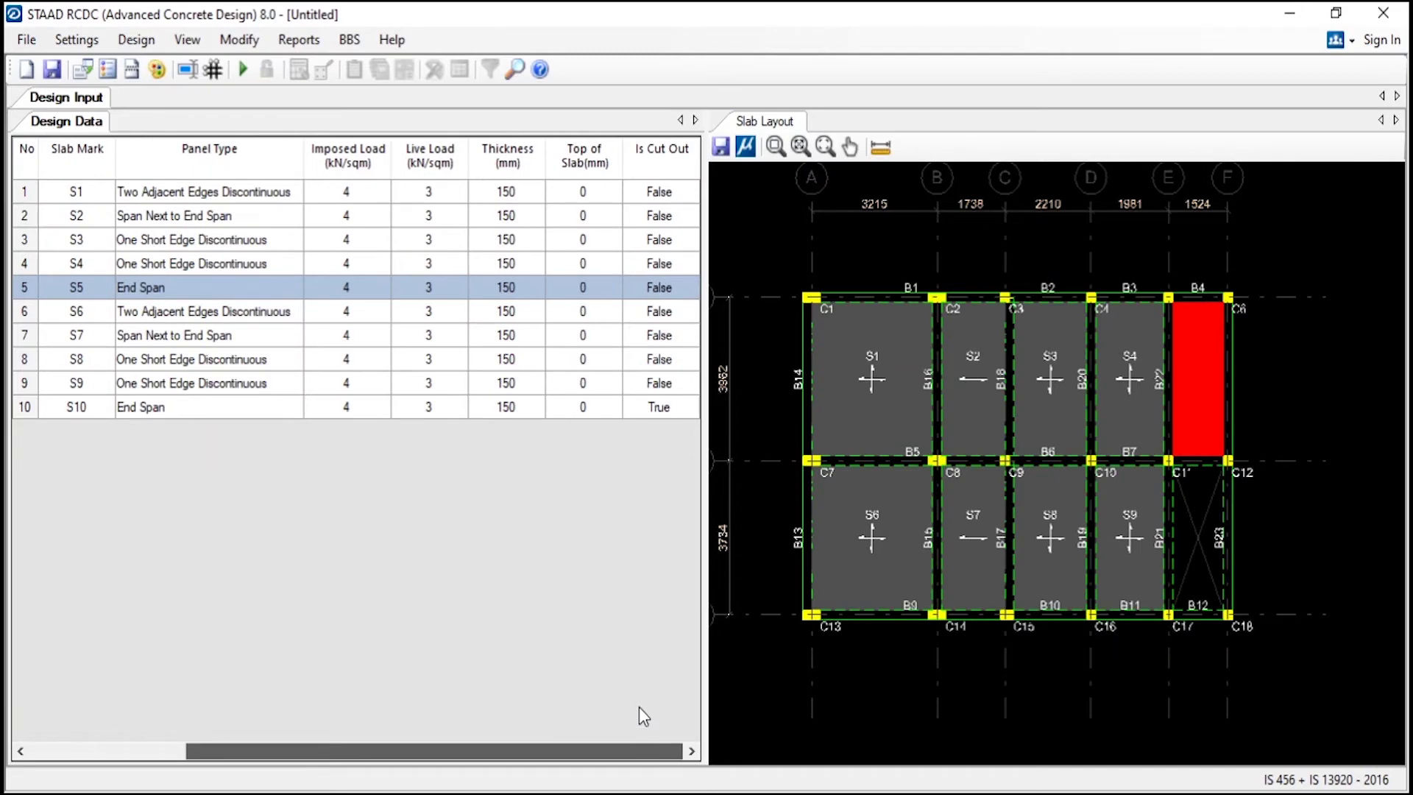
{"action": "left_click", "coordinate": [657, 193]}
{"action": "left_click", "coordinate": [584, 198]}
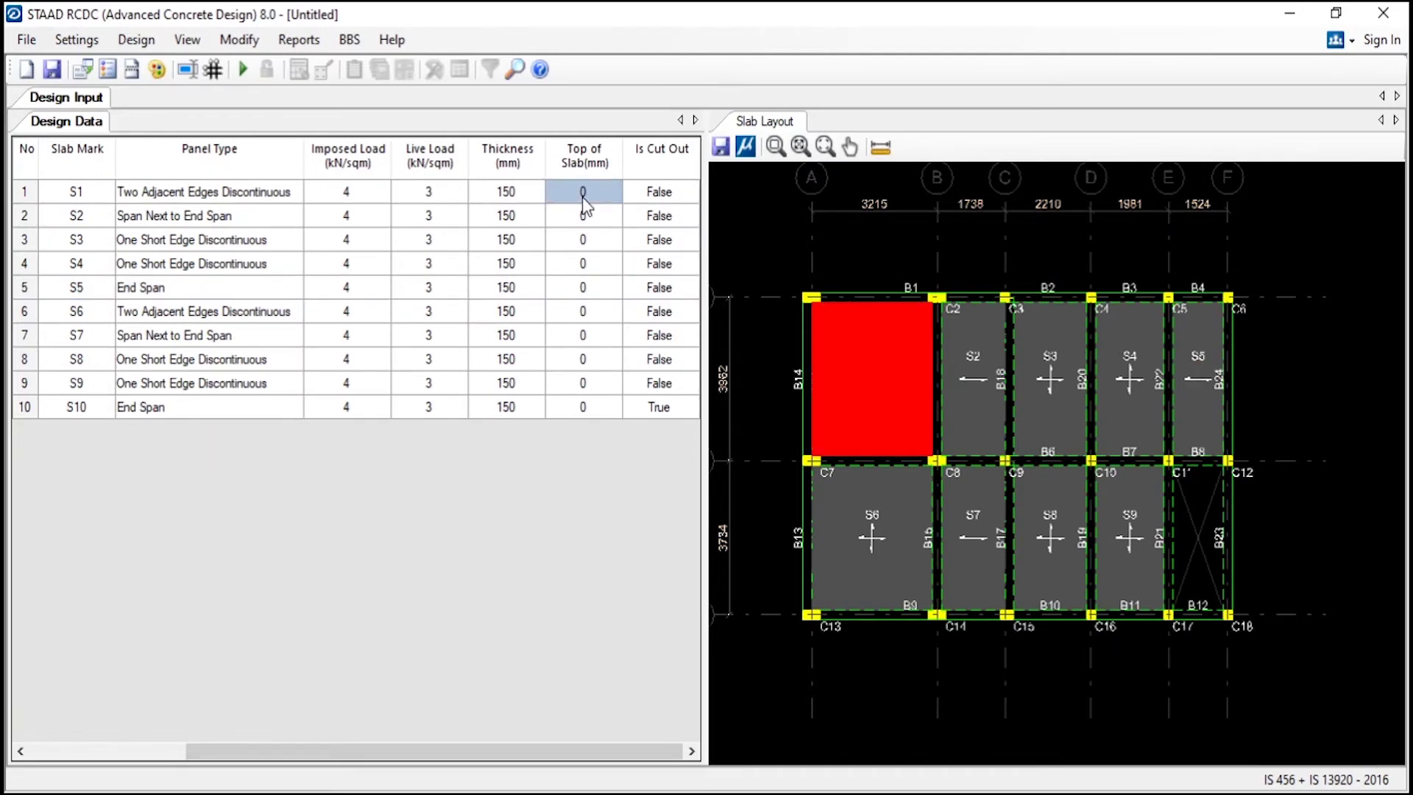
Set slab detailing to bent-up rebars with M20 concrete, then rerun the slab design accepting continuity re-evaluation
{"action": "left_click", "coordinate": [76, 40]}
{"action": "left_click", "coordinate": [91, 67]}
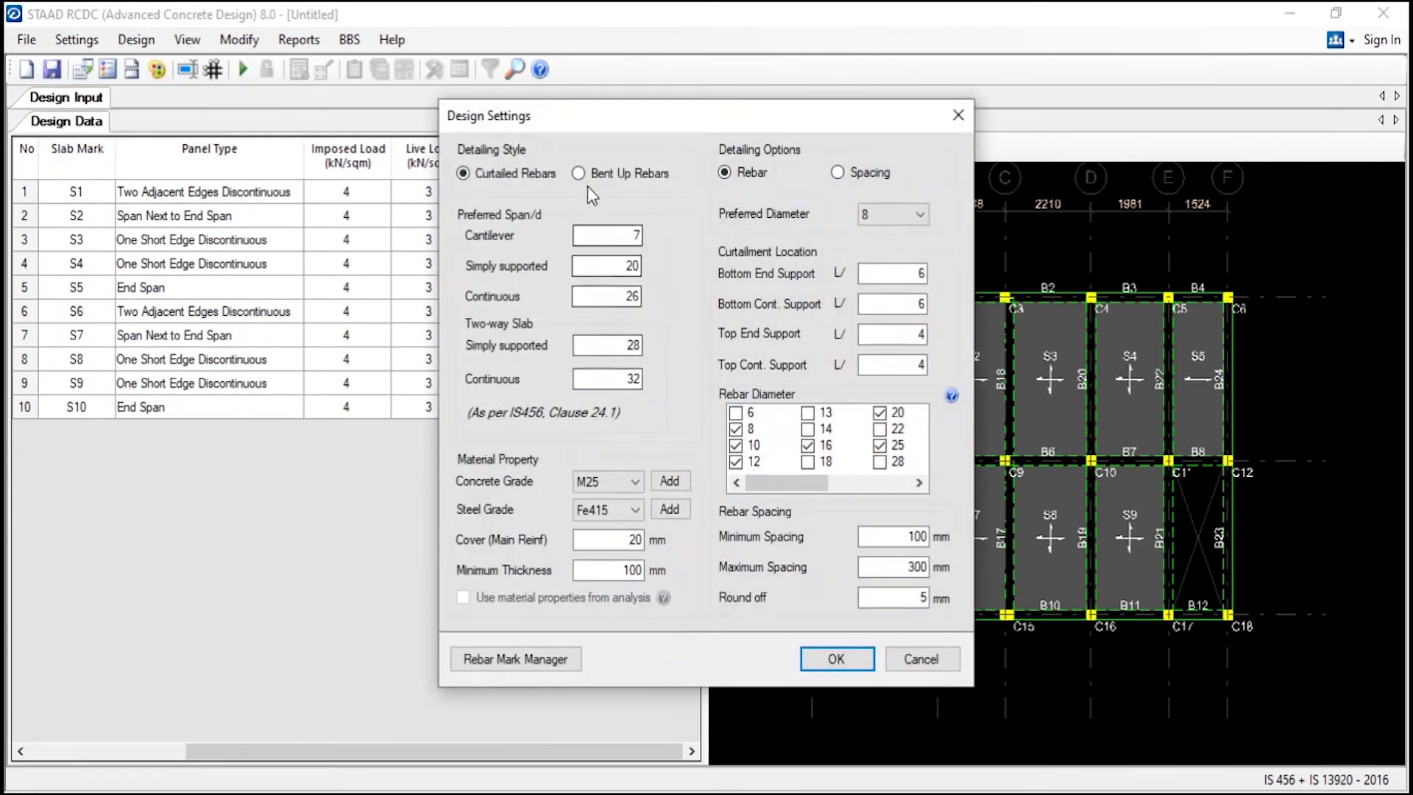
{"action": "left_click", "coordinate": [585, 174]}
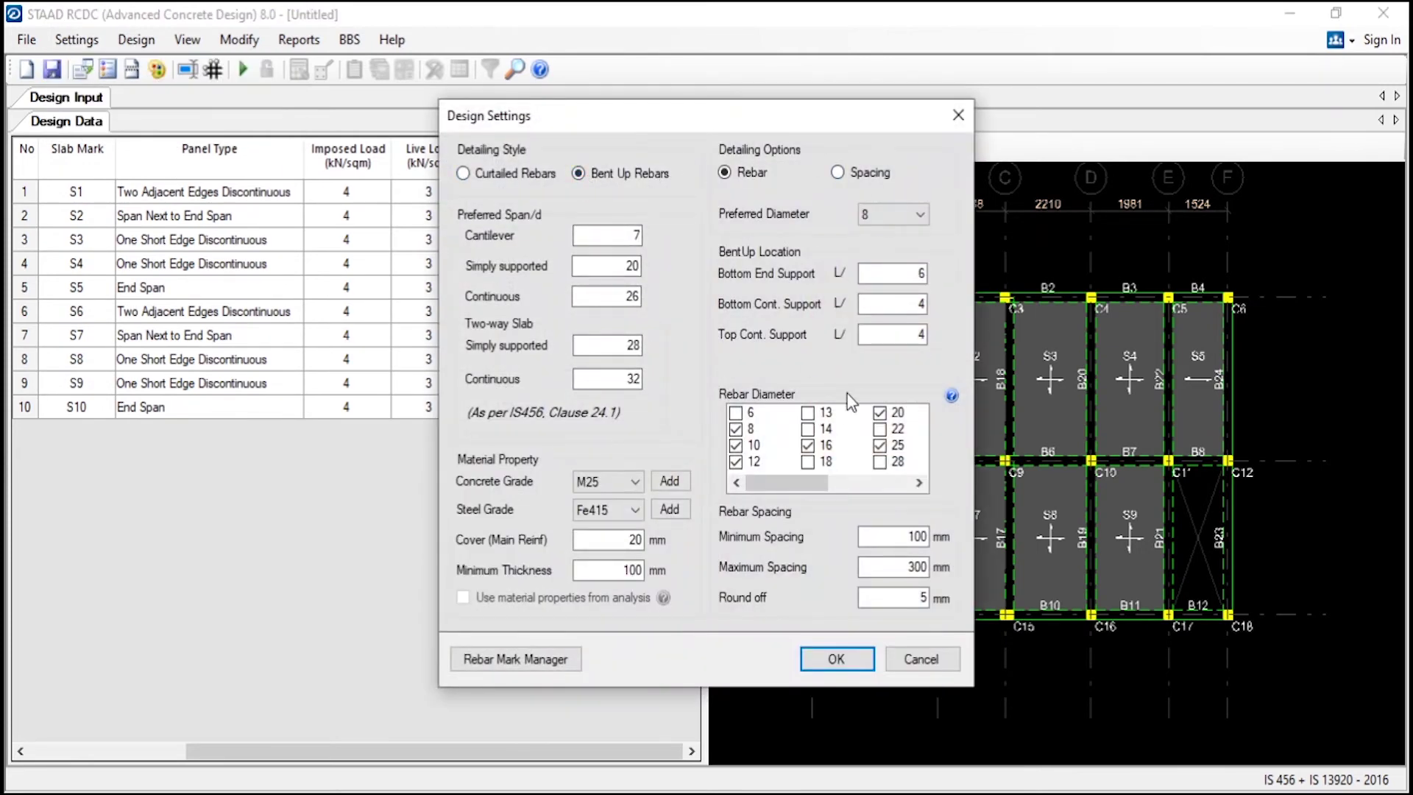
{"action": "left_click", "coordinate": [599, 483]}
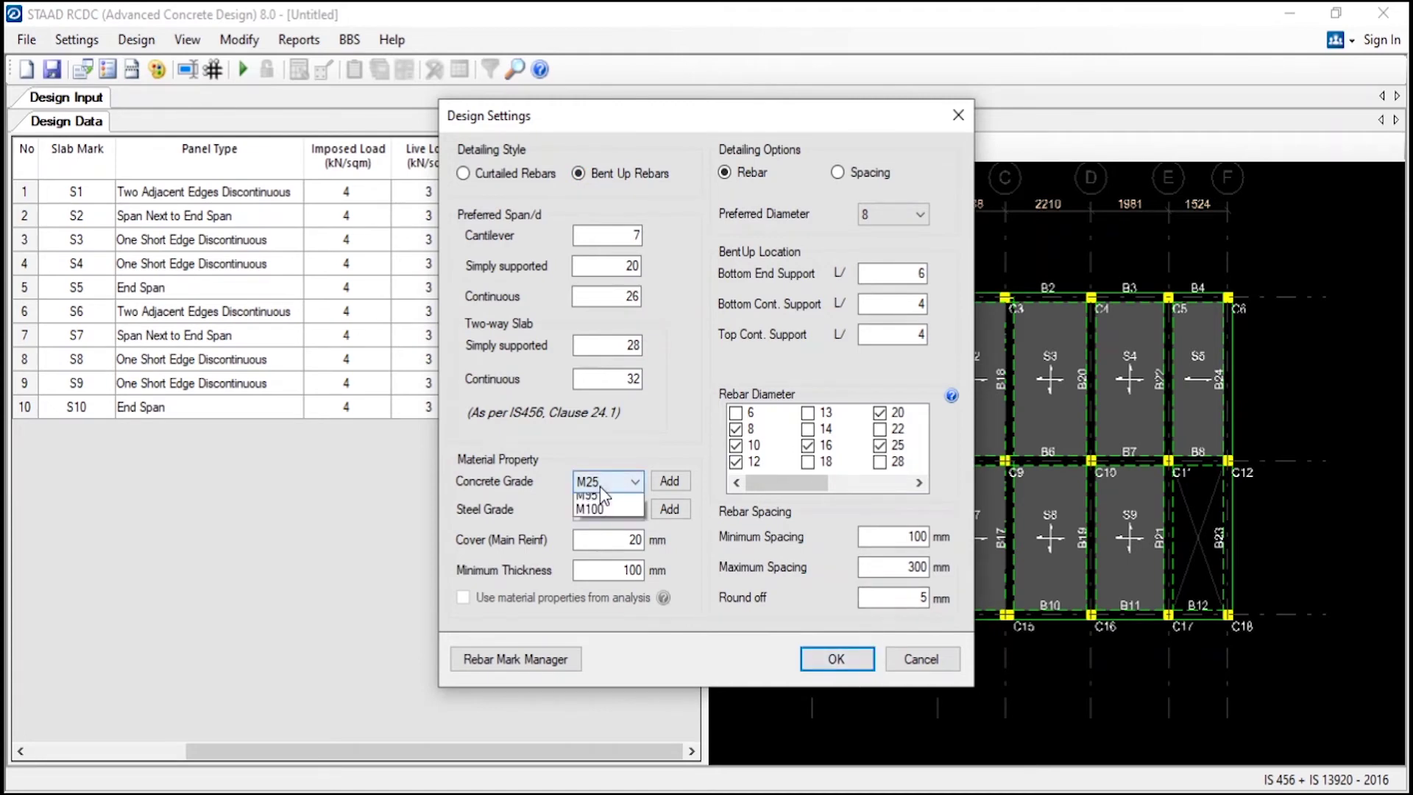
{"action": "left_click", "coordinate": [606, 508]}
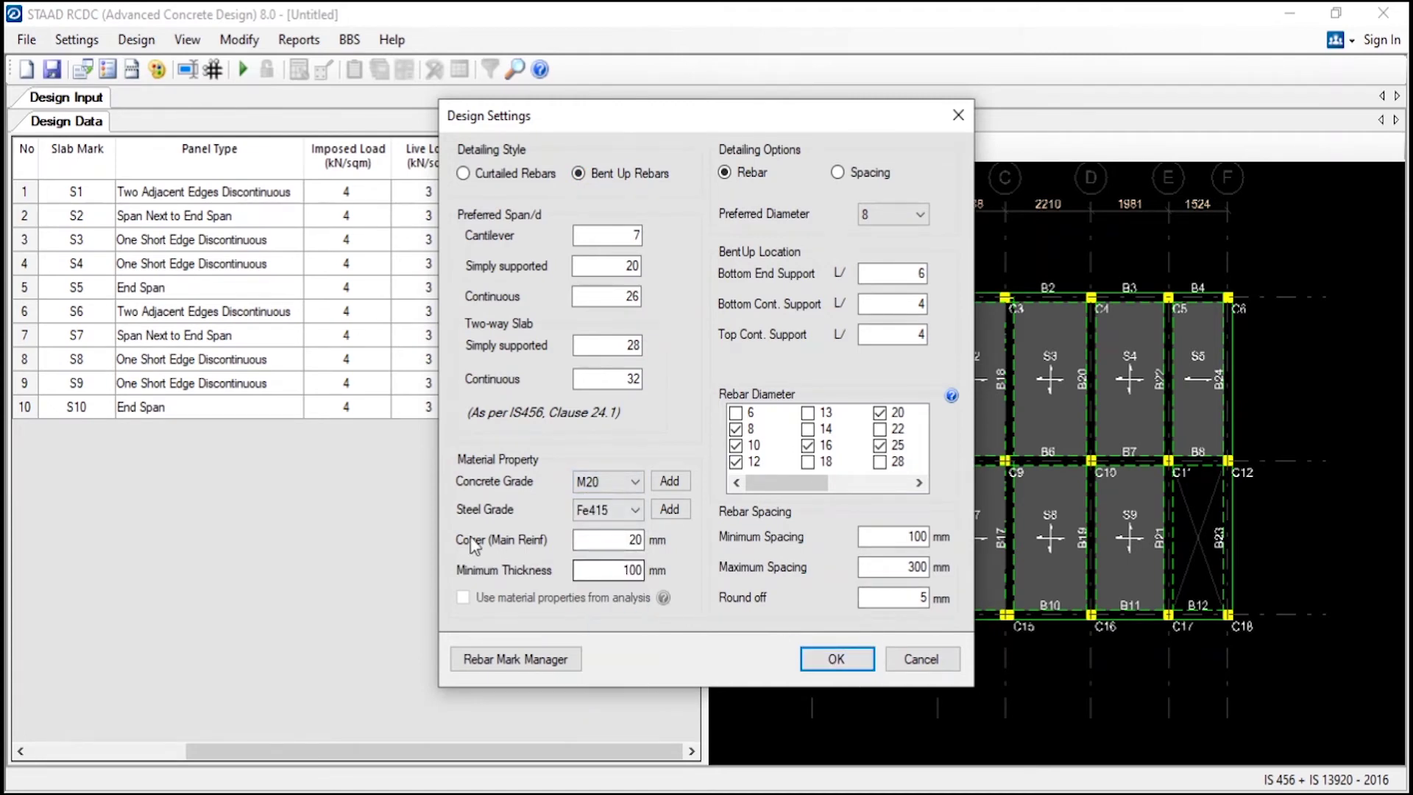
{"action": "left_click", "coordinate": [822, 658]}
{"action": "left_click", "coordinate": [243, 70]}
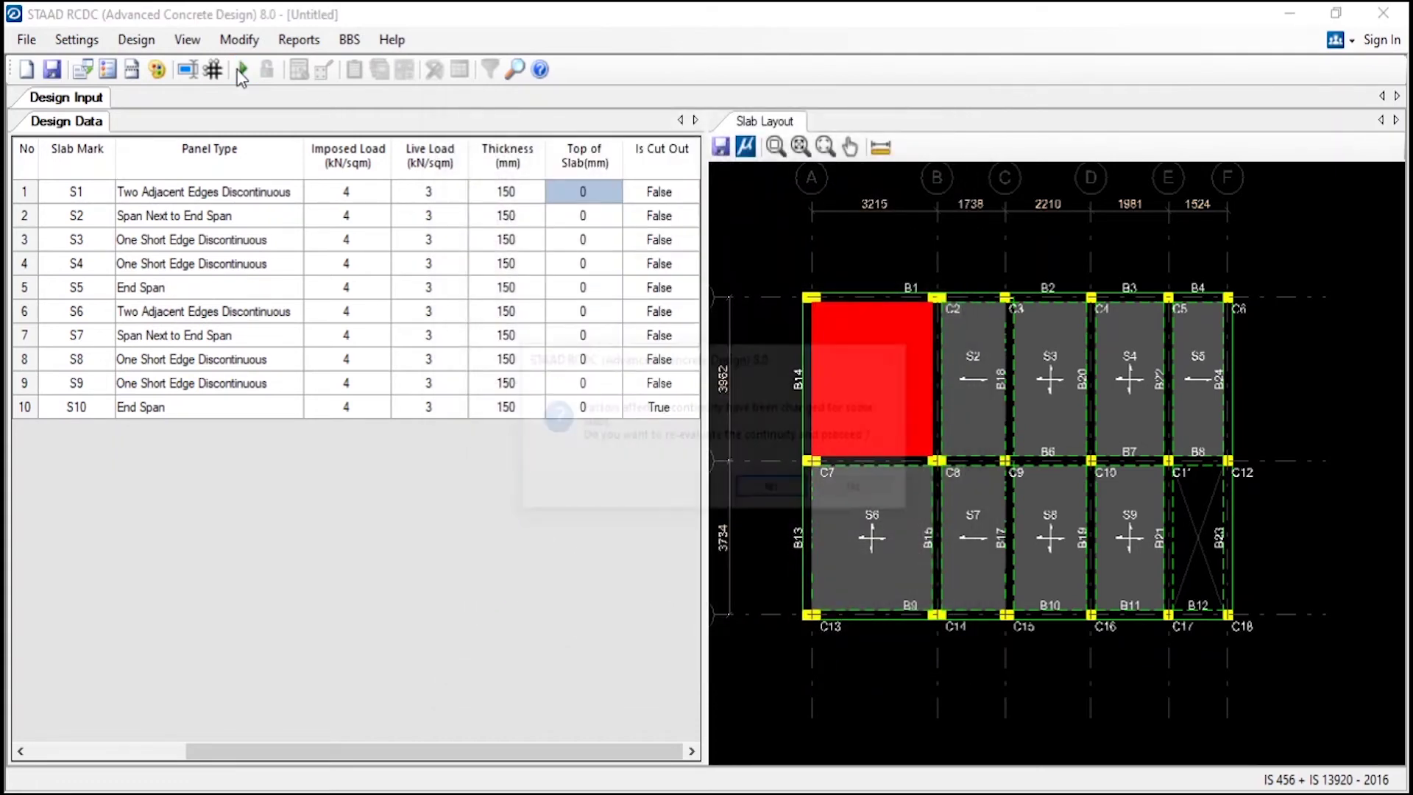
{"action": "key", "text": "Return"}
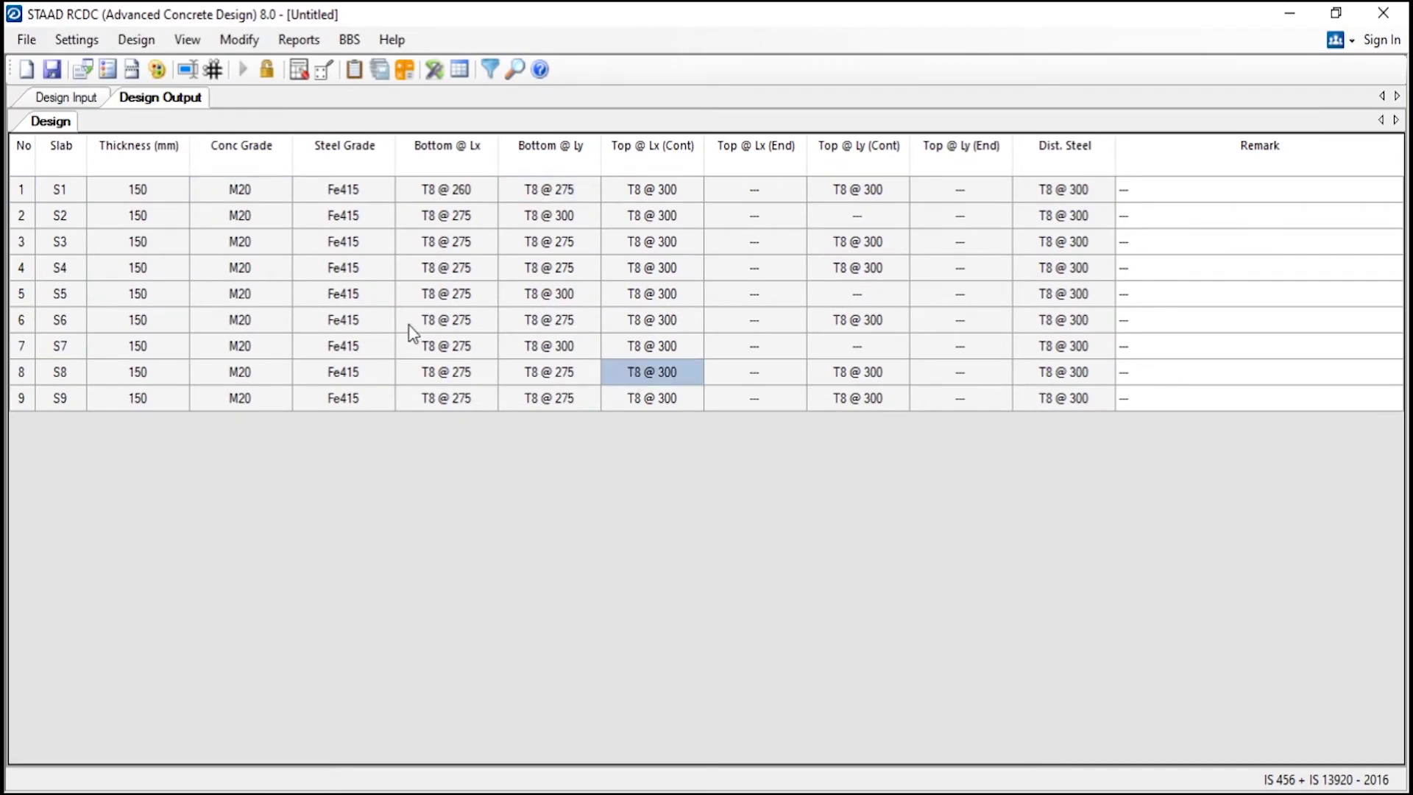
Generate the in-plan Bentup Reinforcement drawing and zoom around its T8 bars at 260, 275 and 300 C/C
{"action": "left_click", "coordinate": [299, 42]}
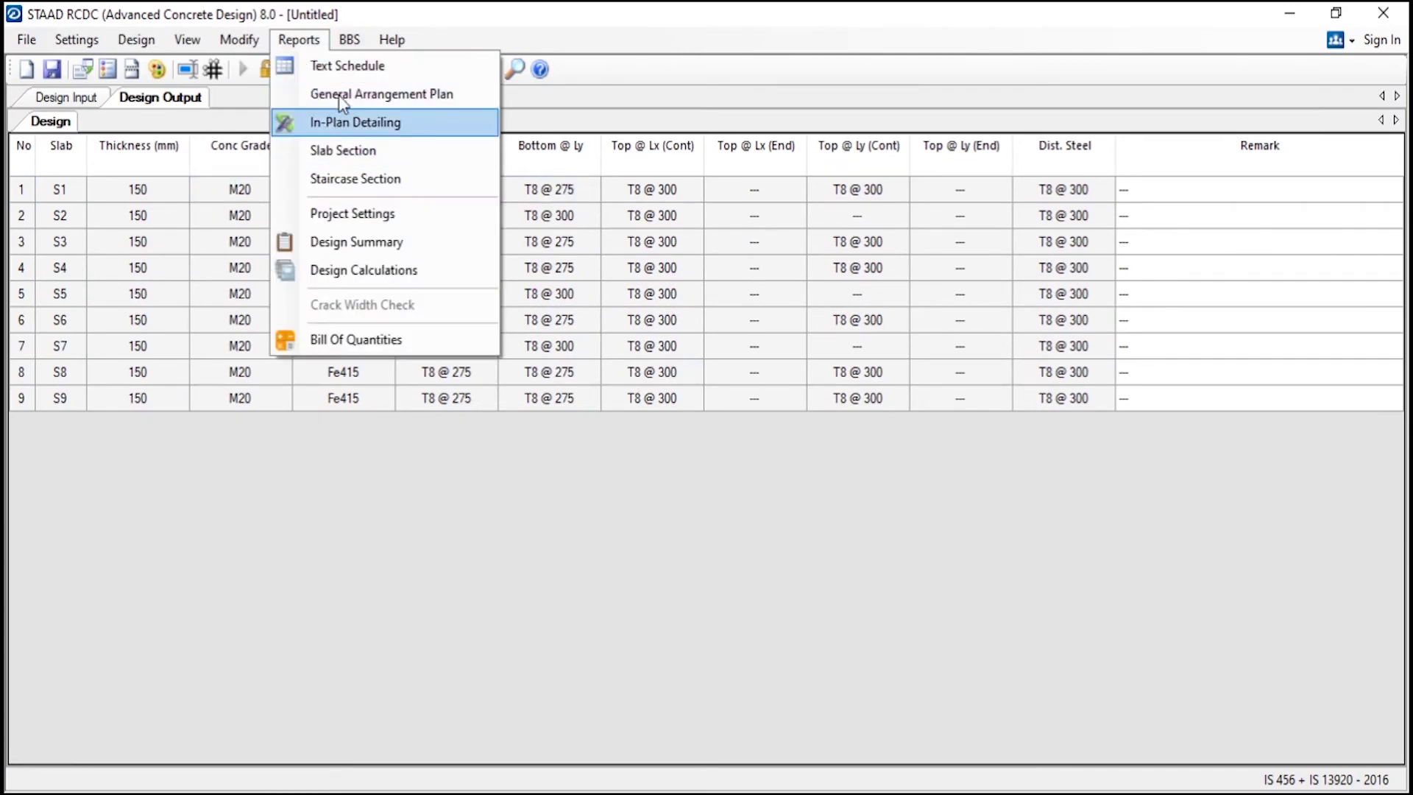
{"action": "left_click", "coordinate": [365, 118]}
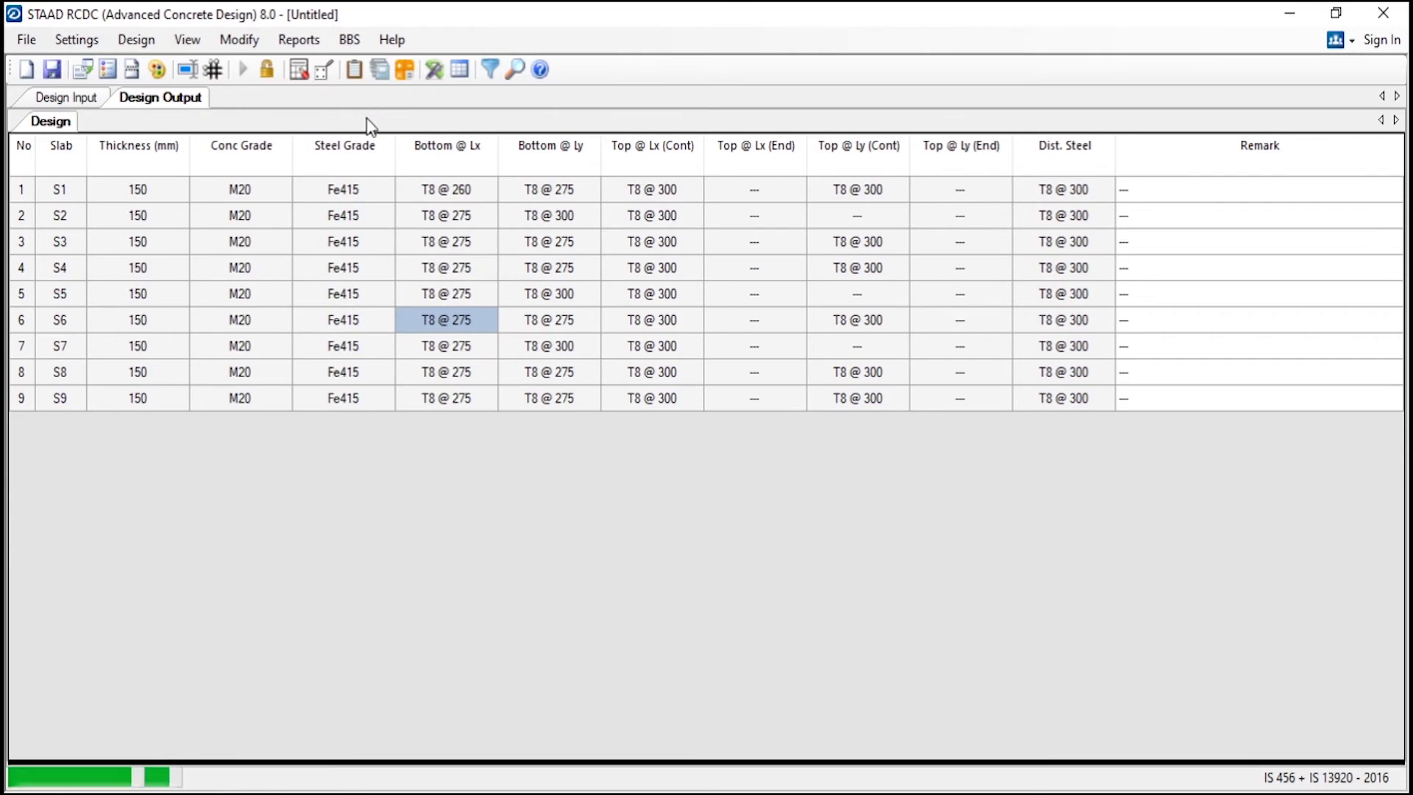
{"action": "scroll", "coordinate": [560, 372], "scroll_direction": "up", "scroll_amount": 6}
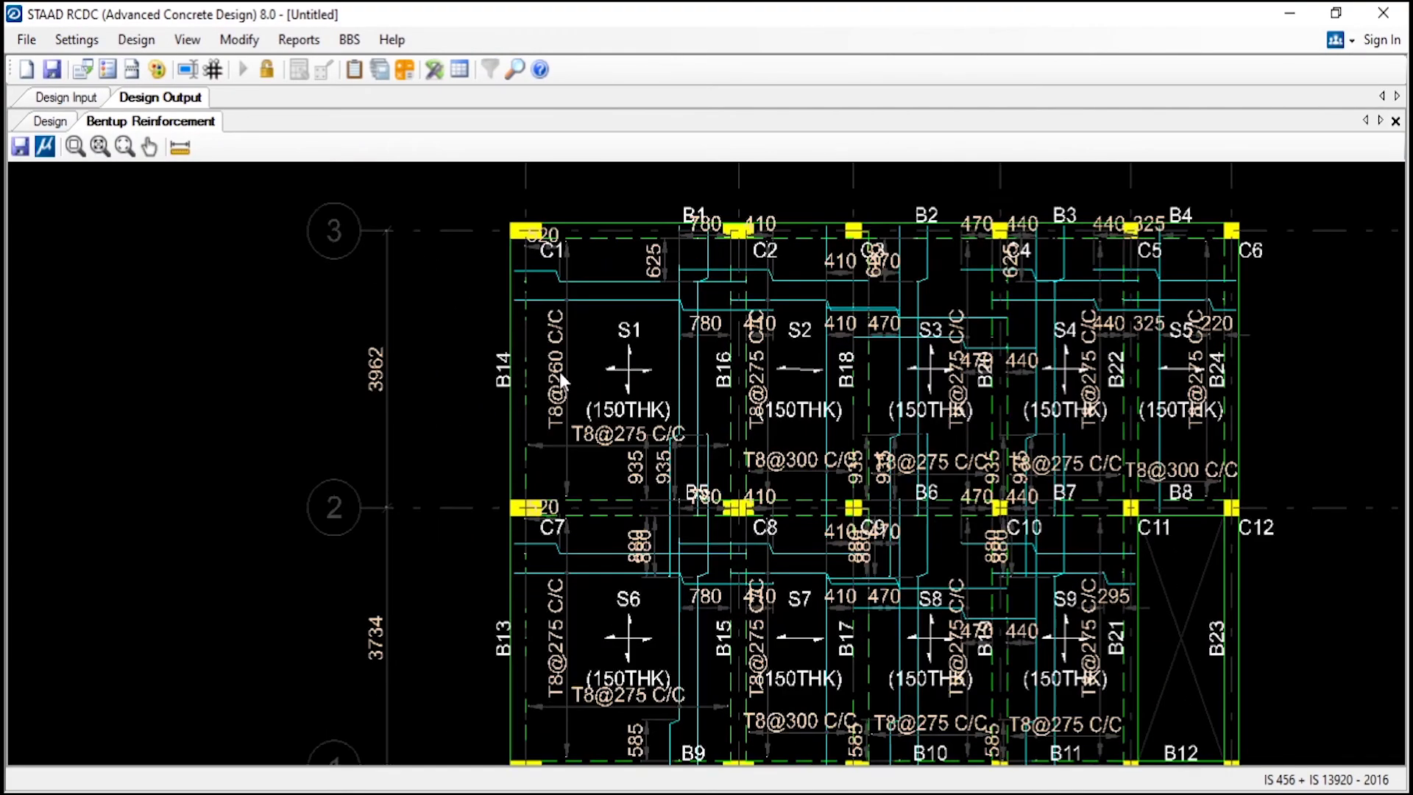
{"action": "scroll", "coordinate": [638, 456], "scroll_direction": "up", "scroll_amount": 2}
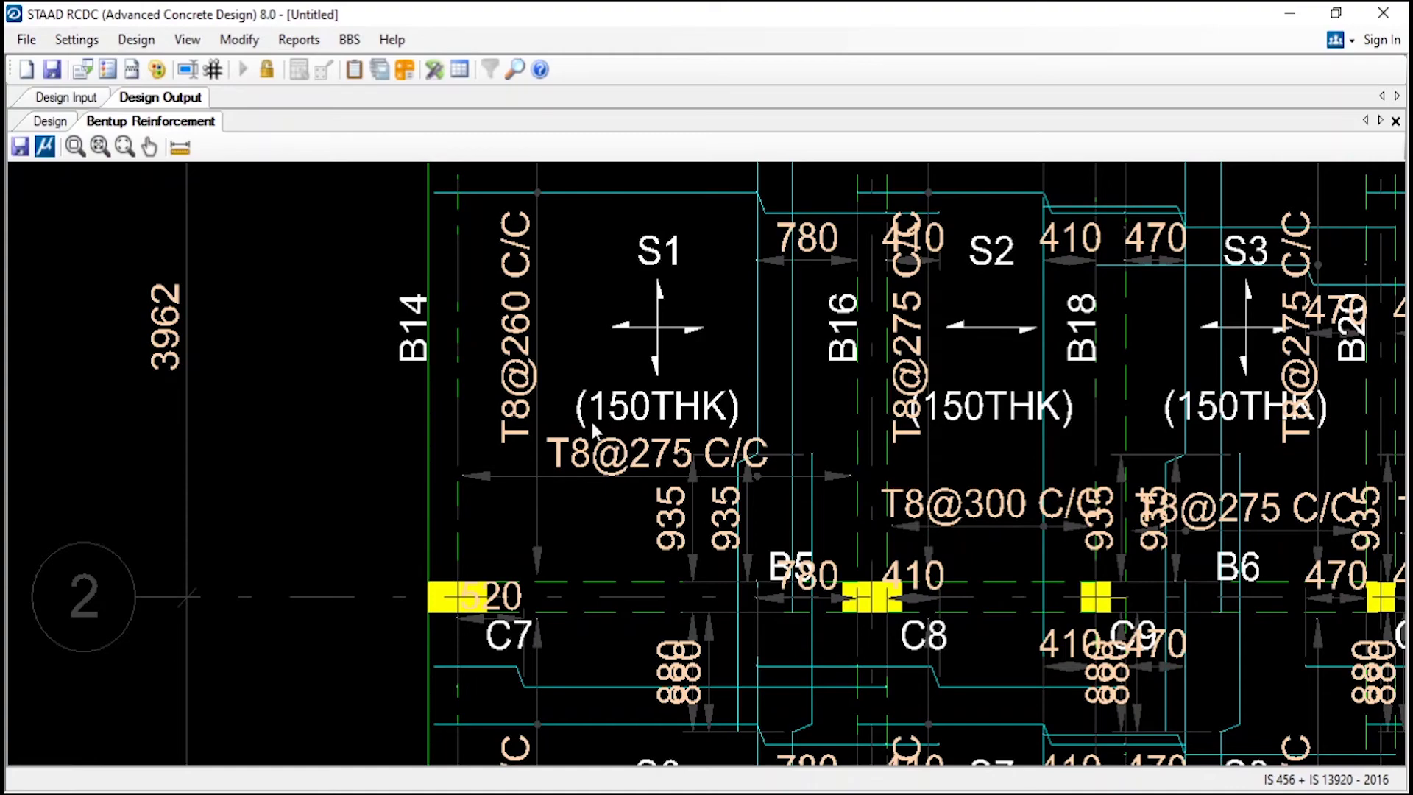
{"action": "scroll", "coordinate": [521, 404], "scroll_direction": "down", "scroll_amount": 2}
{"action": "scroll", "coordinate": [521, 403], "scroll_direction": "down", "scroll_amount": 1}
{"action": "scroll", "coordinate": [817, 270], "scroll_direction": "up", "scroll_amount": 4}
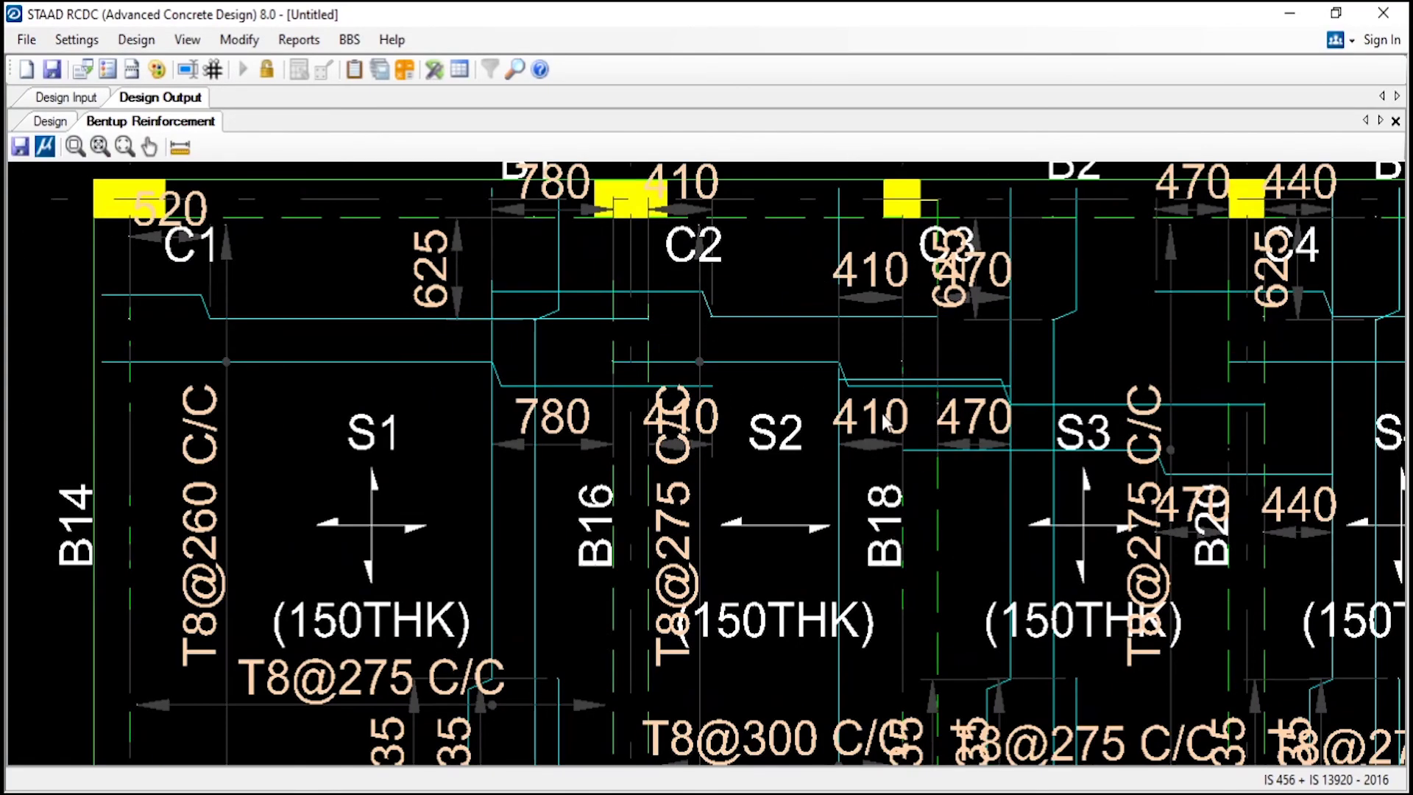
{"action": "scroll", "coordinate": [668, 314], "scroll_direction": "down", "scroll_amount": 2}
{"action": "scroll", "coordinate": [664, 307], "scroll_direction": "down", "scroll_amount": 1}
{"action": "scroll", "coordinate": [639, 453], "scroll_direction": "down", "scroll_amount": 2}
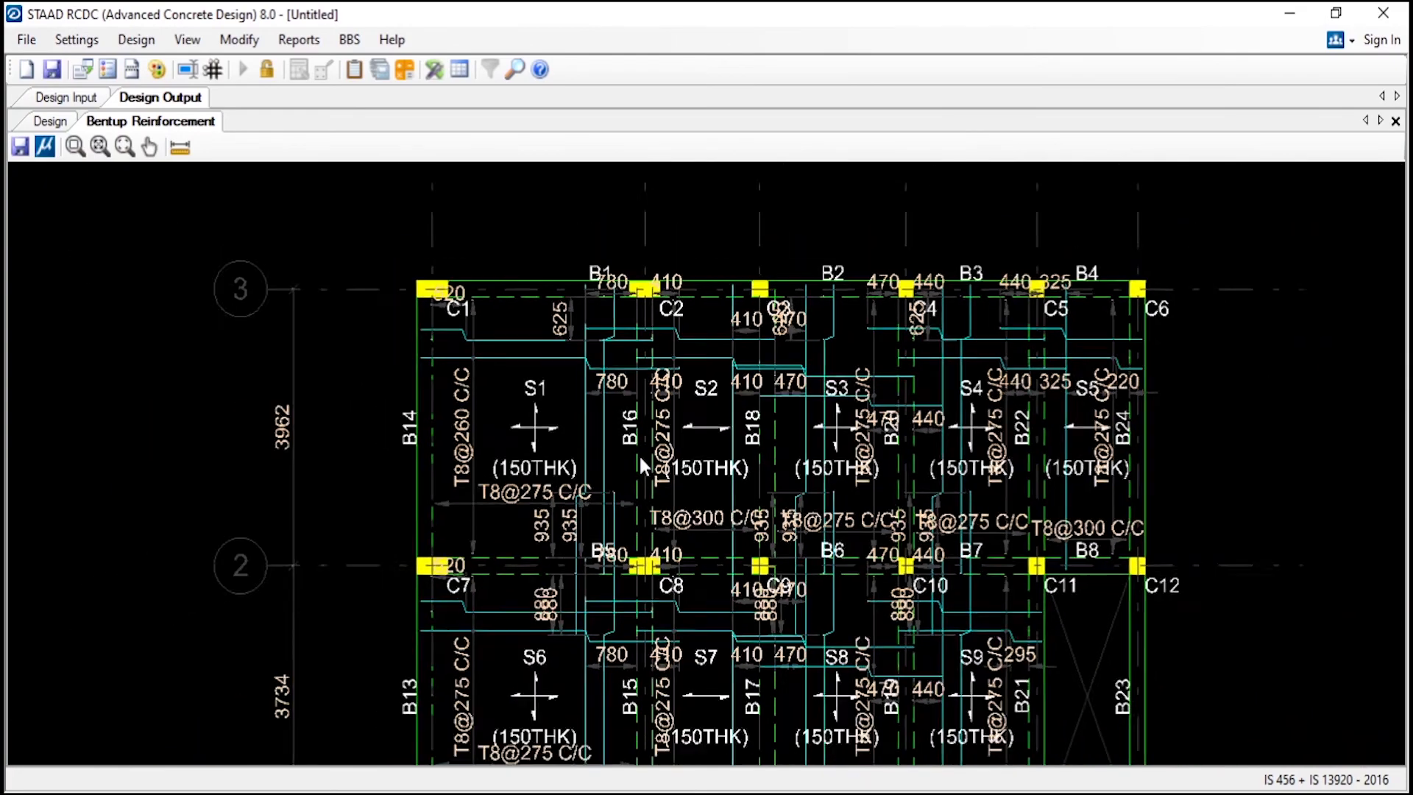
{"action": "scroll", "coordinate": [736, 353], "scroll_direction": "down", "scroll_amount": 1}
{"action": "scroll", "coordinate": [755, 501], "scroll_direction": "up", "scroll_amount": 4}
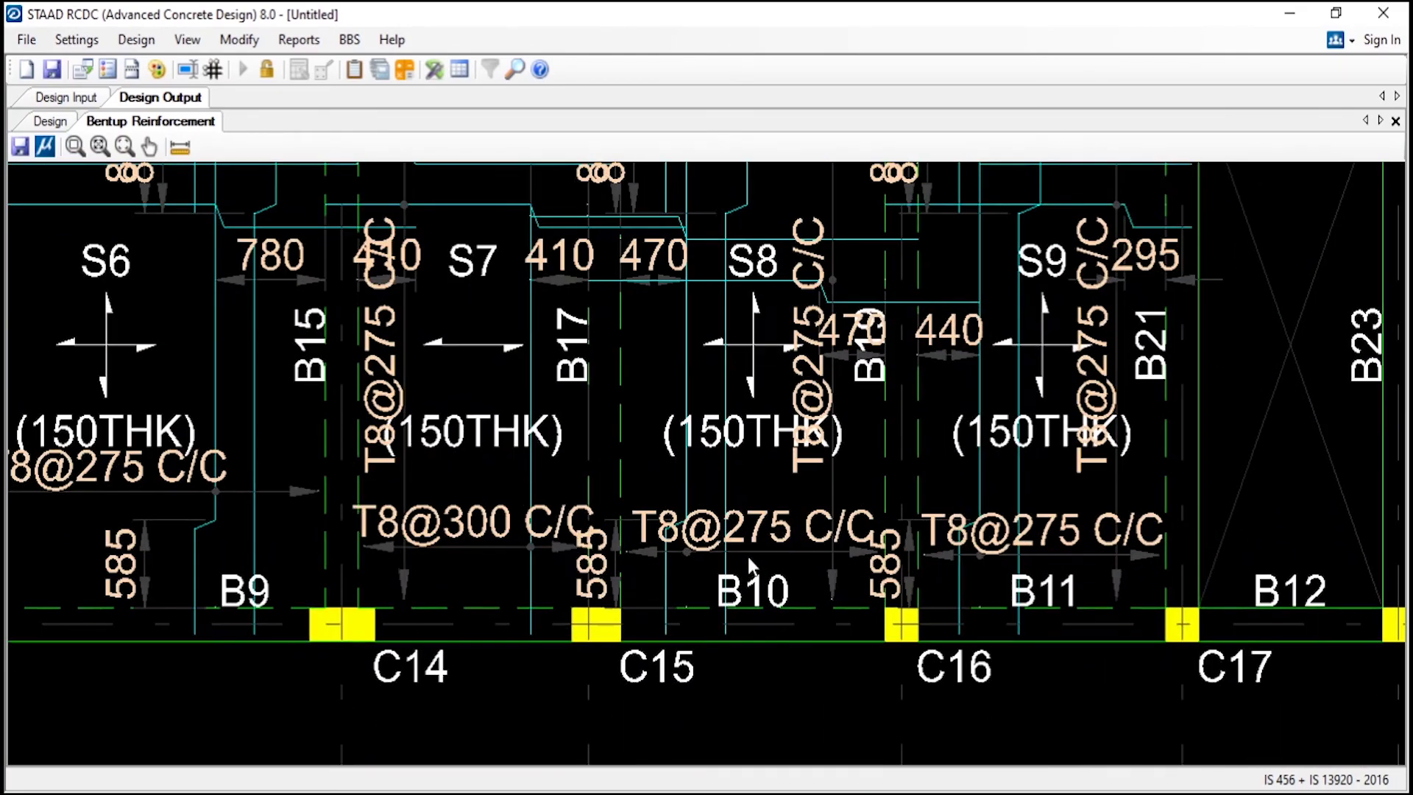
{"action": "scroll", "coordinate": [802, 581], "scroll_direction": "up", "scroll_amount": 2}
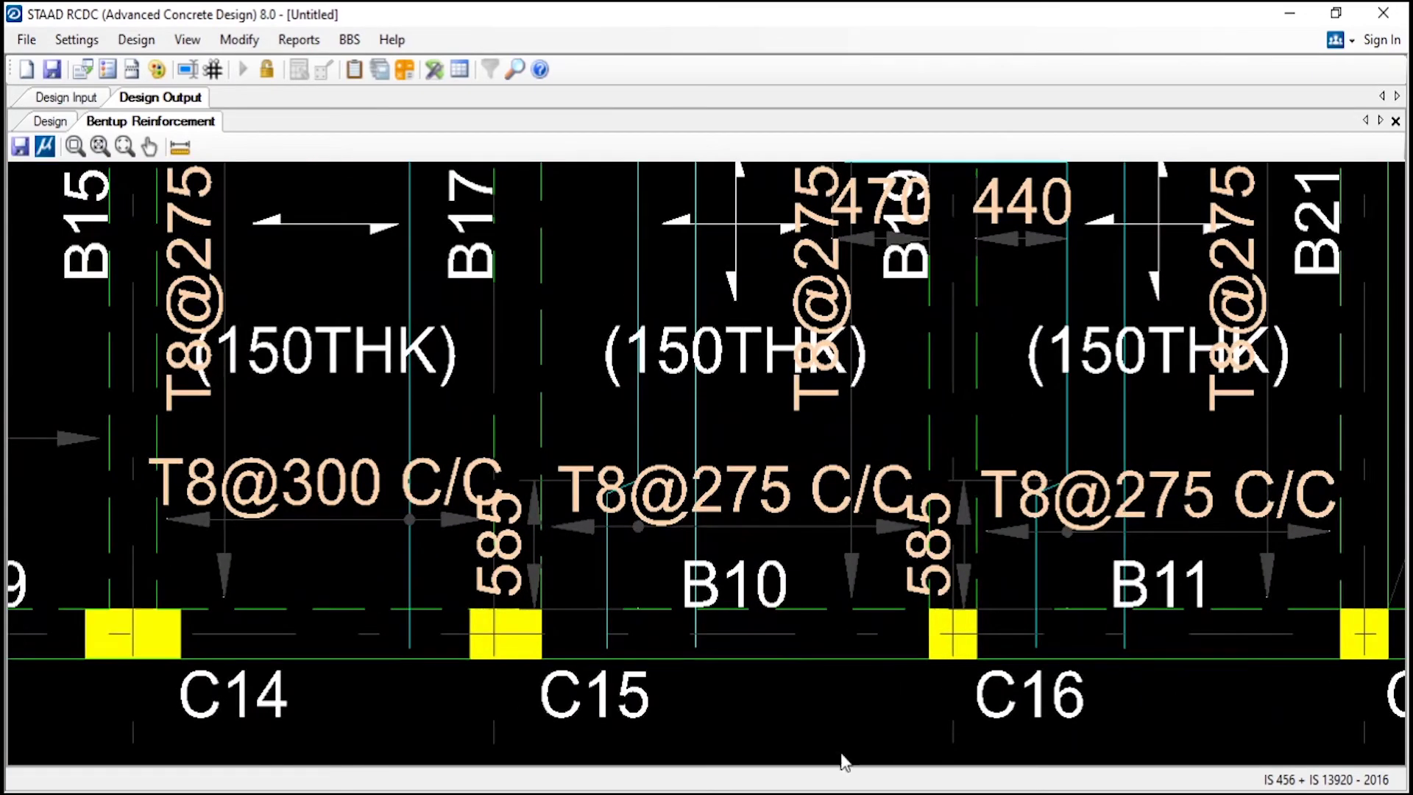
{"action": "scroll", "coordinate": [832, 632], "scroll_direction": "down", "scroll_amount": 3}
{"action": "scroll", "coordinate": [836, 661], "scroll_direction": "down", "scroll_amount": 1}
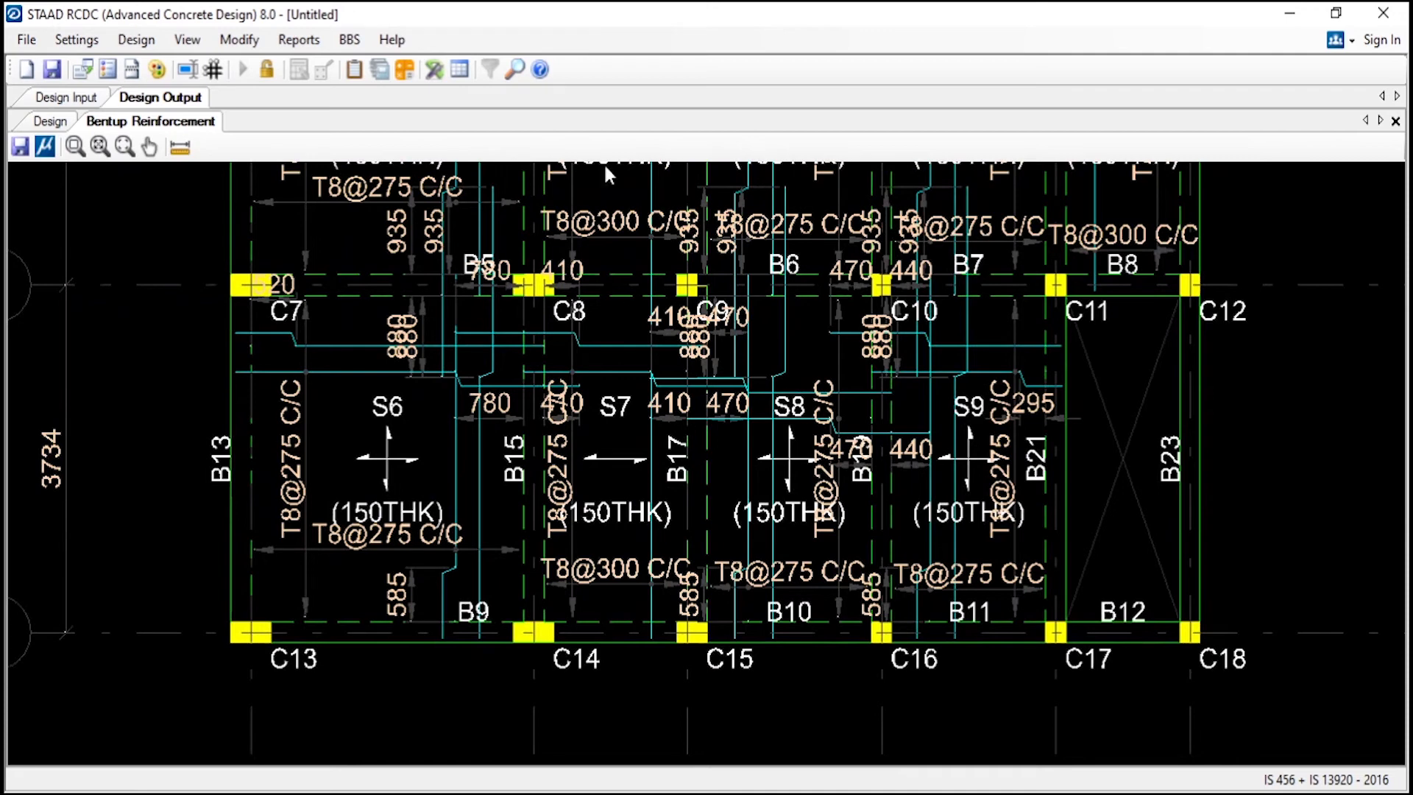
{"action": "left_click", "coordinate": [299, 39]}
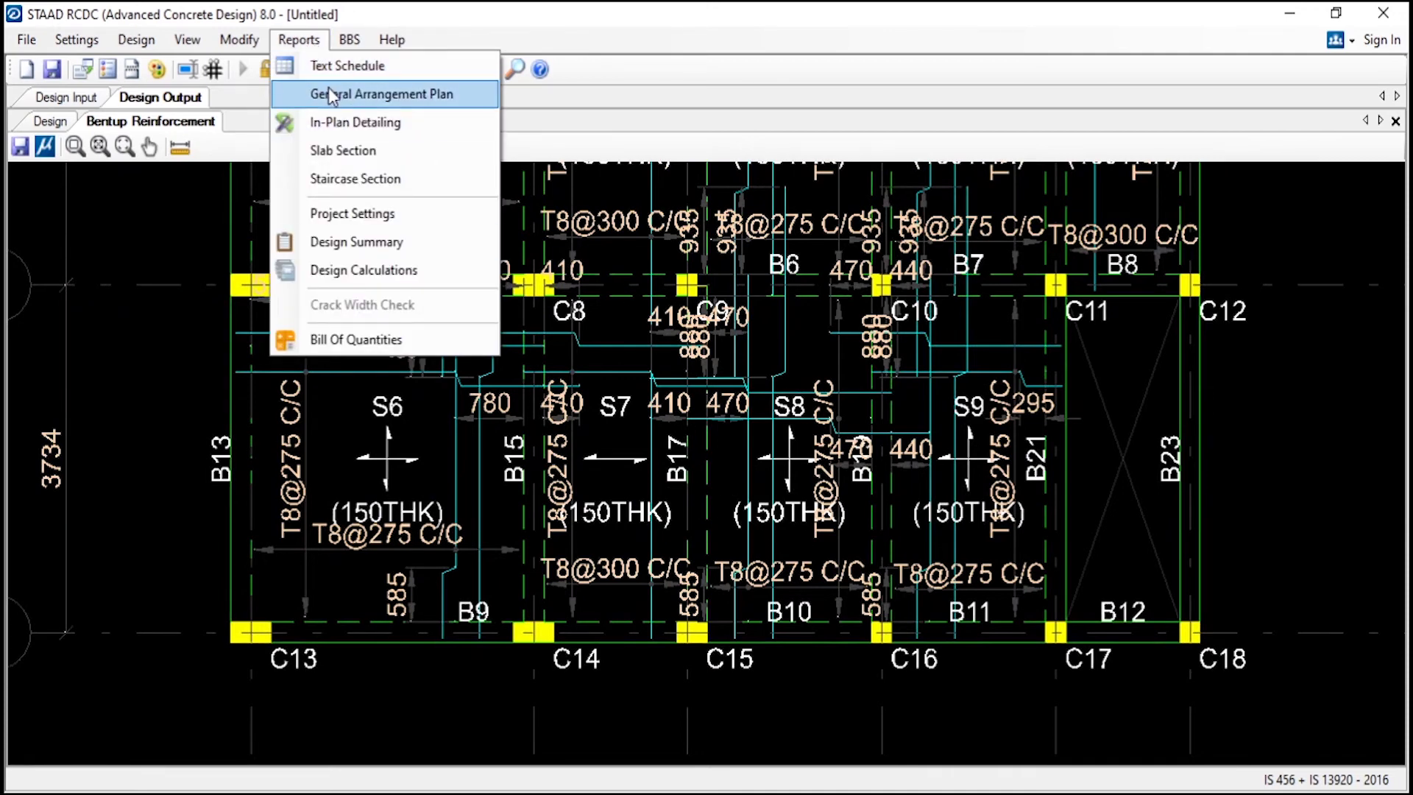
Generate the slab text schedule with similar slabs grouped, then step through slabs S2, S3 and S7 in Design Input
{"action": "left_click", "coordinate": [339, 67]}
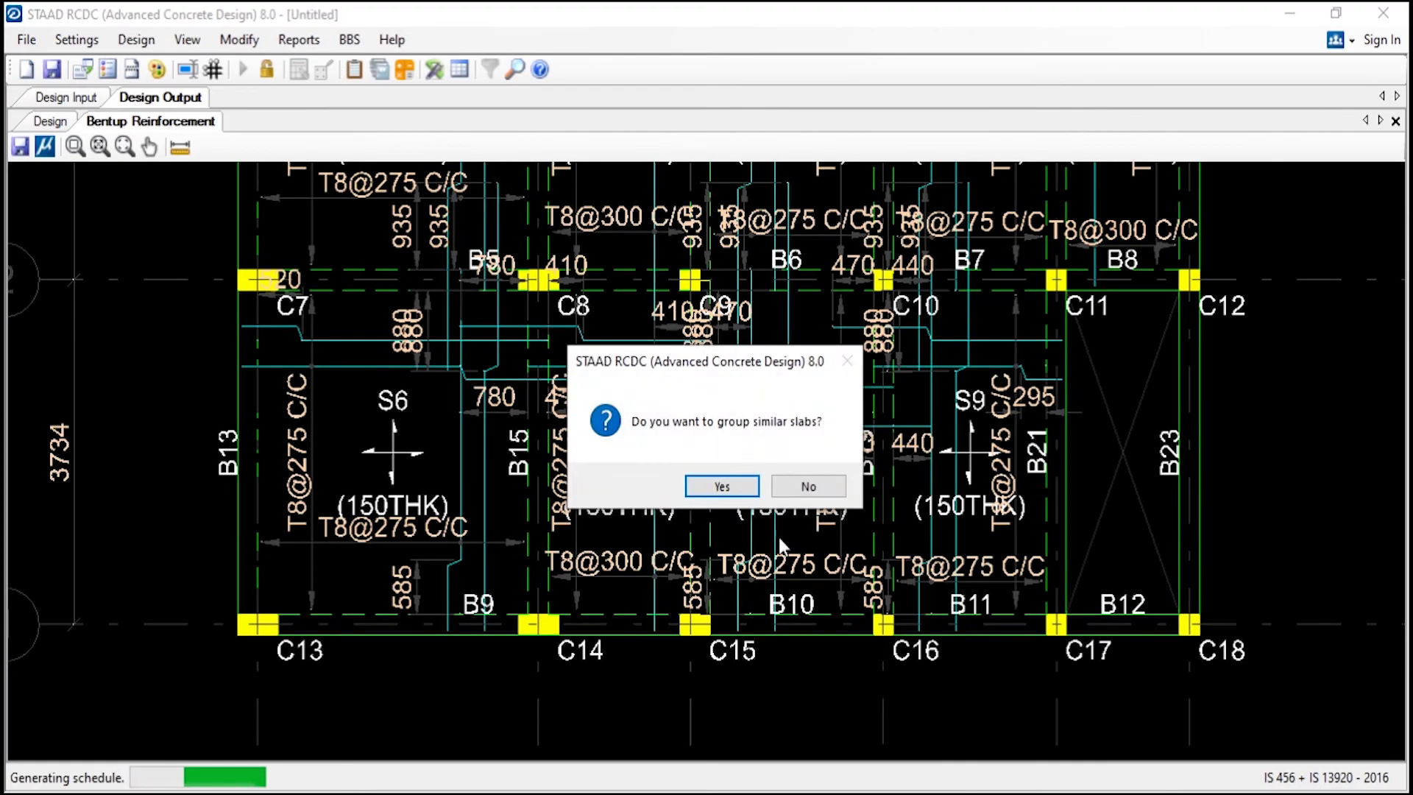
{"action": "left_click", "coordinate": [721, 486]}
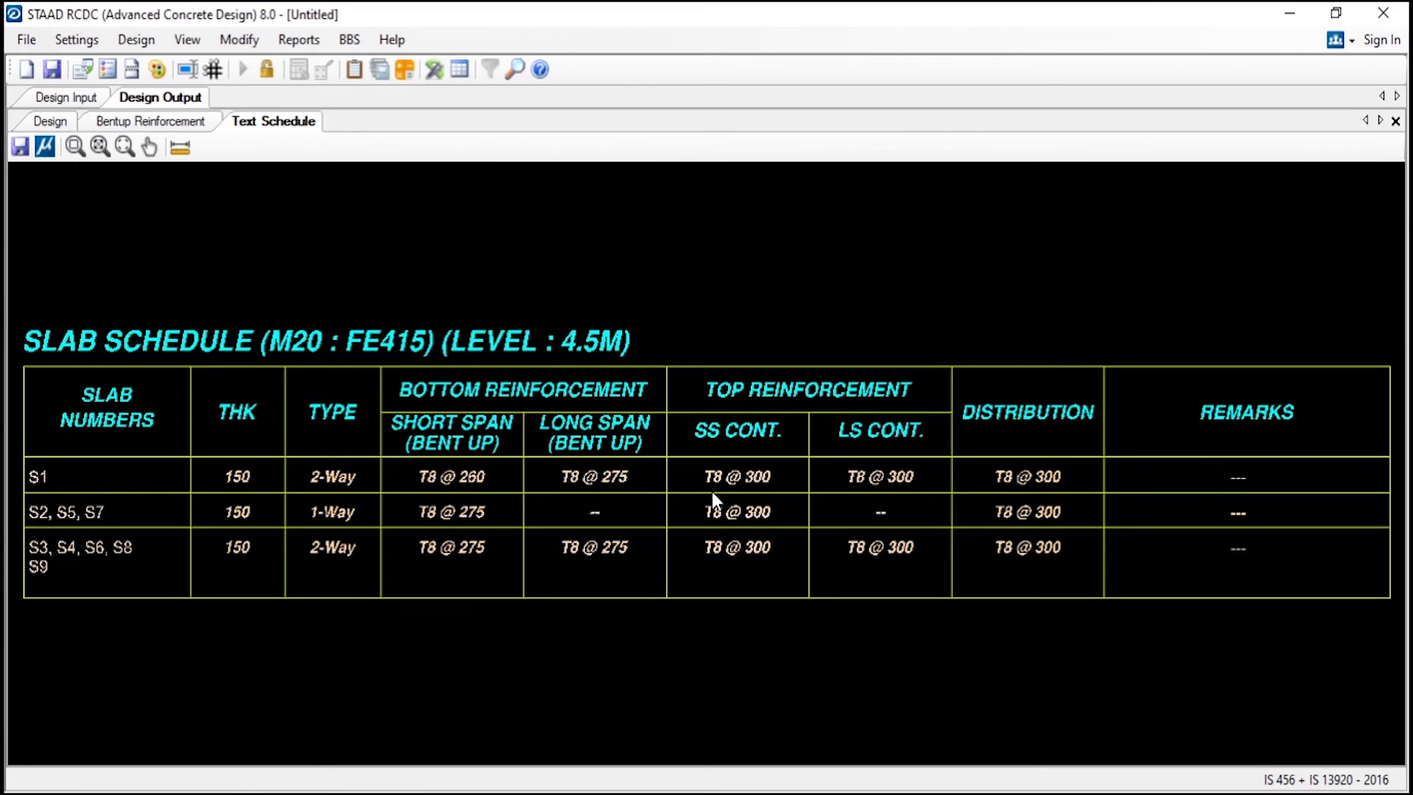
{"action": "scroll", "coordinate": [590, 471], "scroll_direction": "up", "scroll_amount": 5}
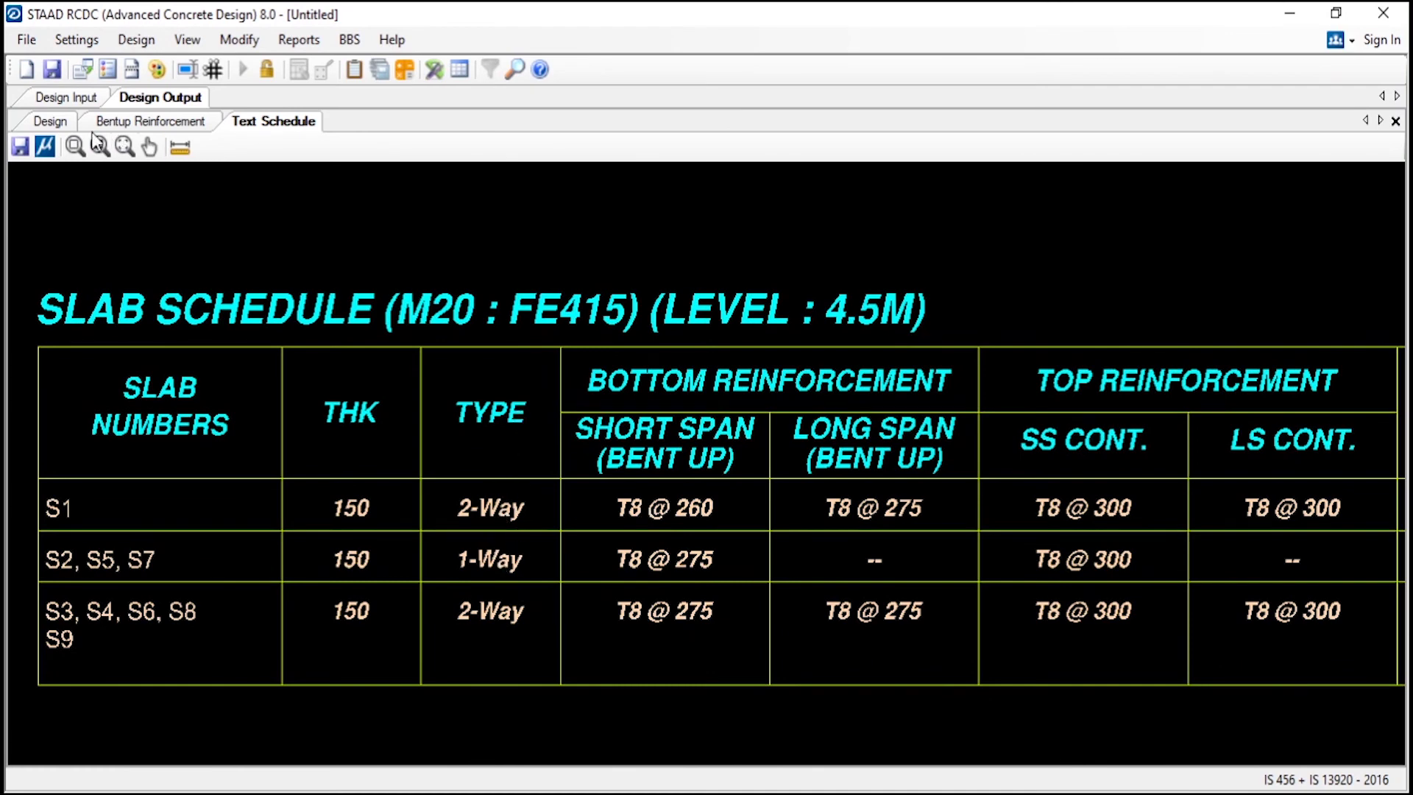
{"action": "left_click", "coordinate": [81, 99]}
{"action": "left_click_drag", "start_coordinate": [302, 194], "coordinate": [218, 342]}
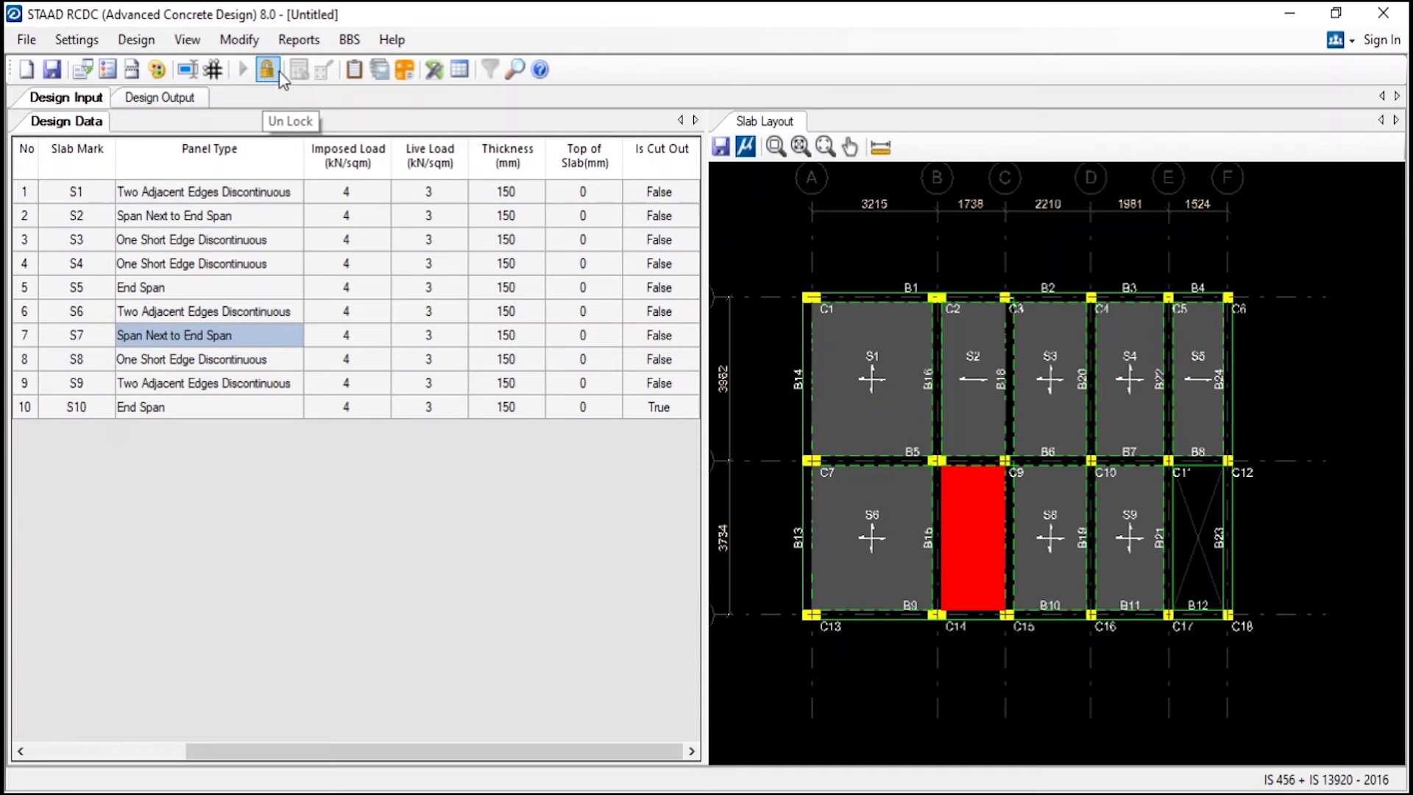
Highlight slabs S1 and S3, then generate the General Arrangement Plan with its 230 x 460 beam legend
{"action": "left_click", "coordinate": [284, 196]}
{"action": "left_click", "coordinate": [276, 242]}
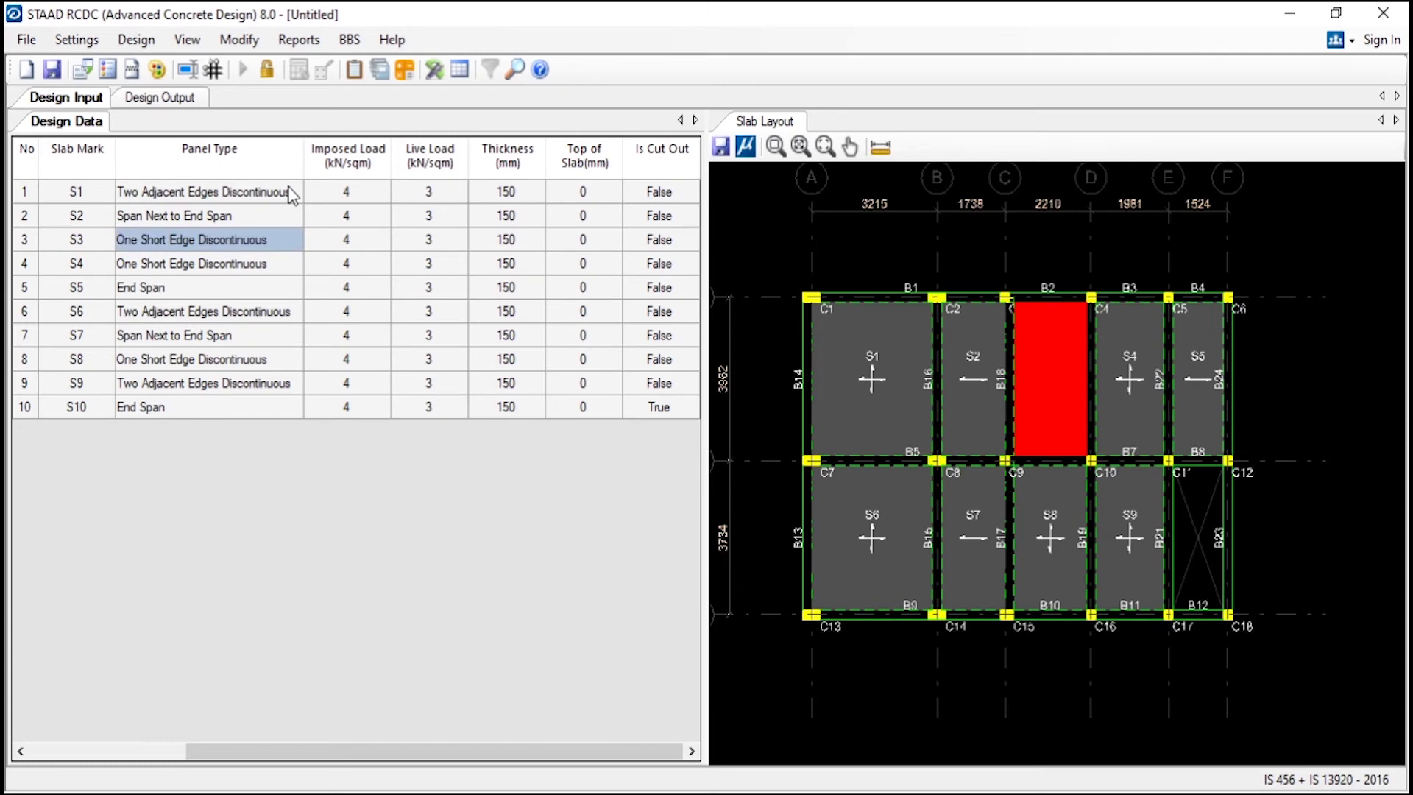
{"action": "left_click", "coordinate": [252, 41]}
{"action": "mouse_move", "coordinate": [298, 40]}
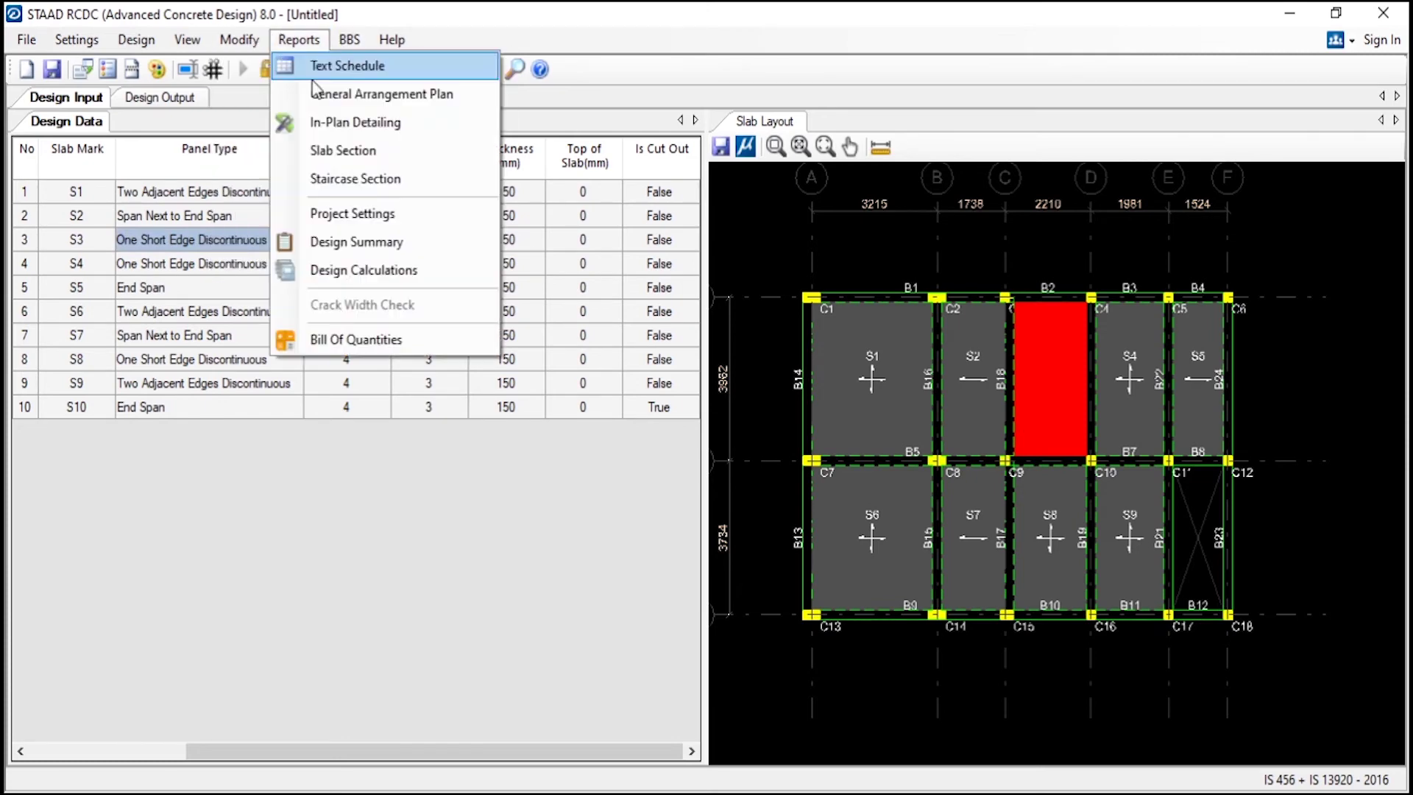
{"action": "left_click", "coordinate": [367, 112]}
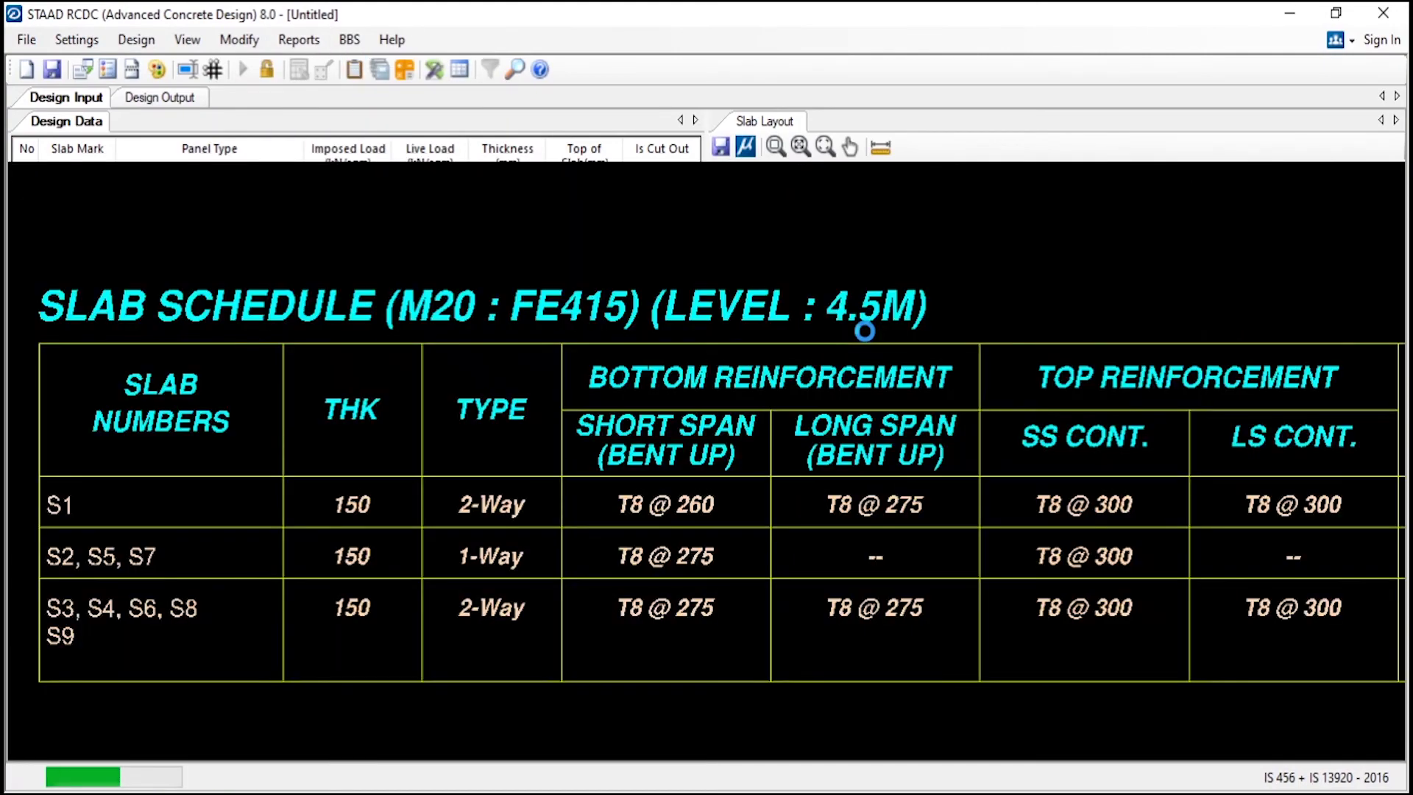
{"action": "scroll", "coordinate": [360, 477], "scroll_direction": "up", "scroll_amount": 3}
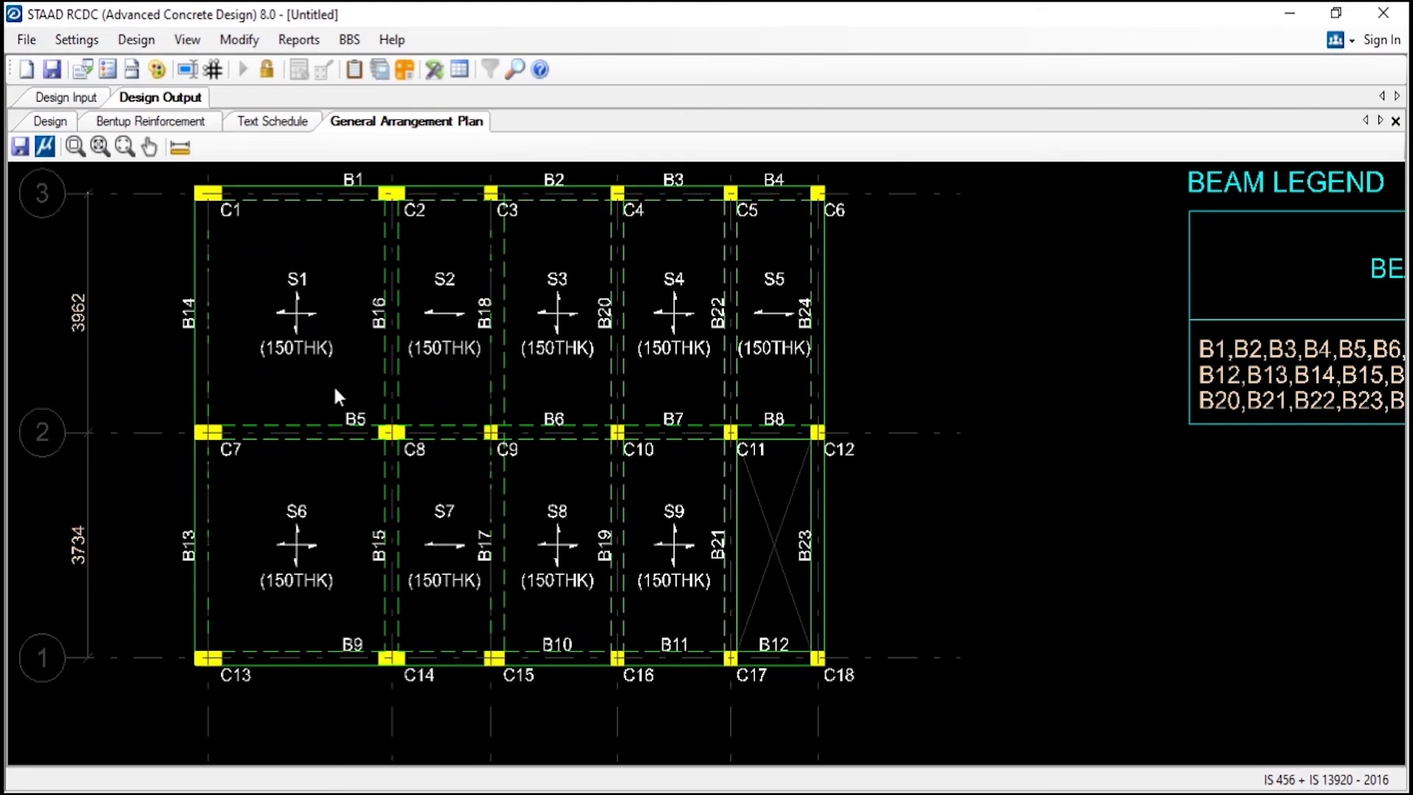
{"action": "scroll", "coordinate": [425, 494], "scroll_direction": "down", "scroll_amount": 2}
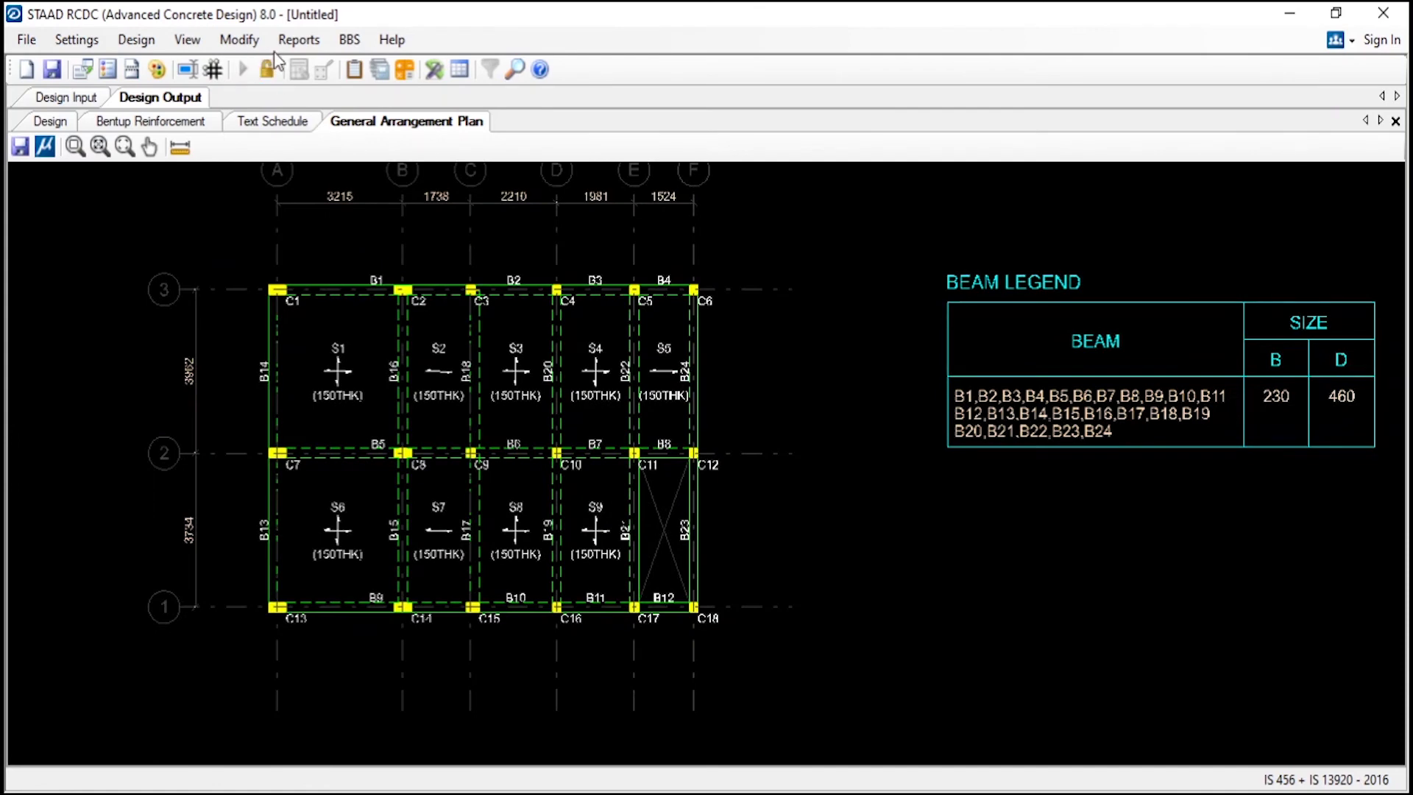
{"action": "left_click", "coordinate": [26, 39]}
Start a new project named '1RCC', enter the client name, and select Footing as the design element
{"action": "left_click", "coordinate": [34, 66]}
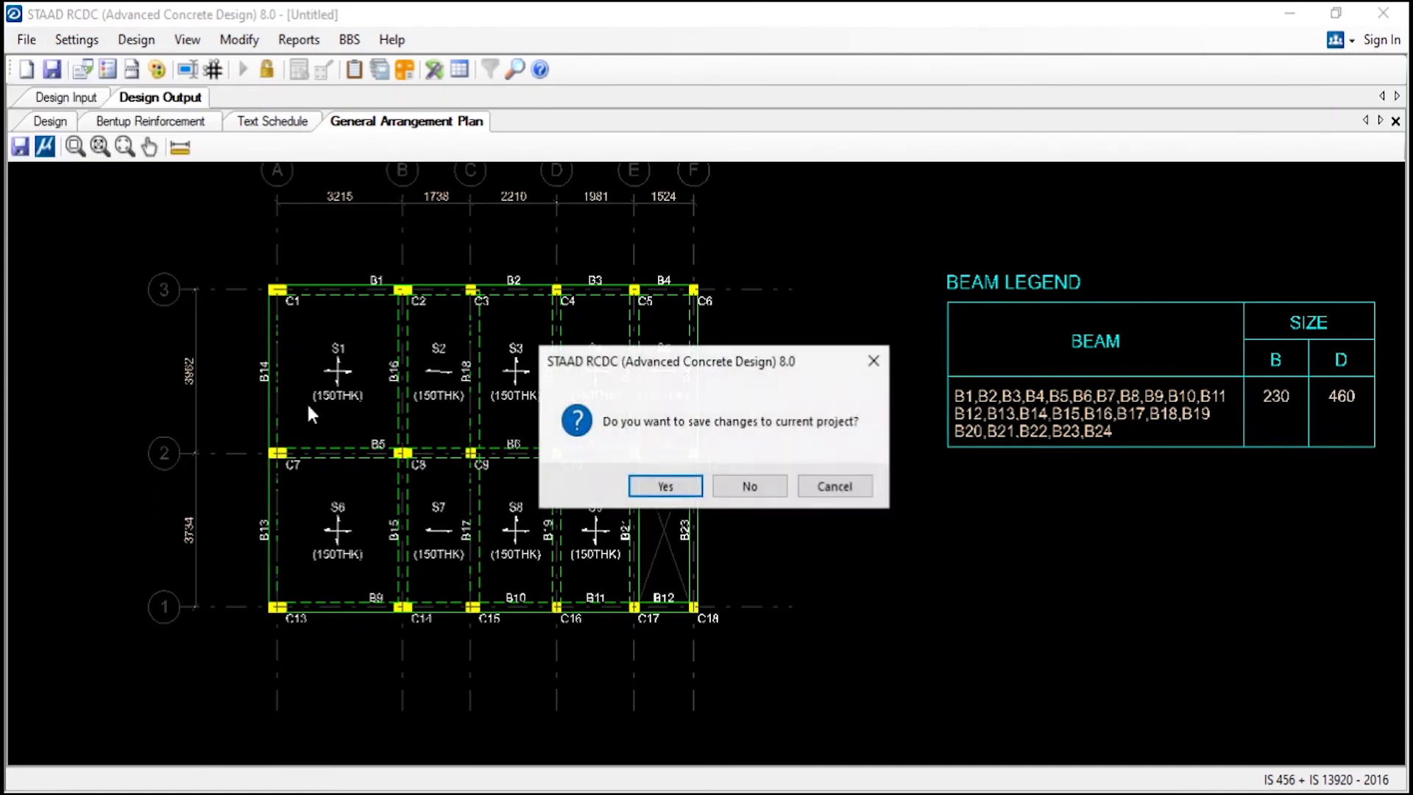
{"action": "left_click", "coordinate": [743, 487]}
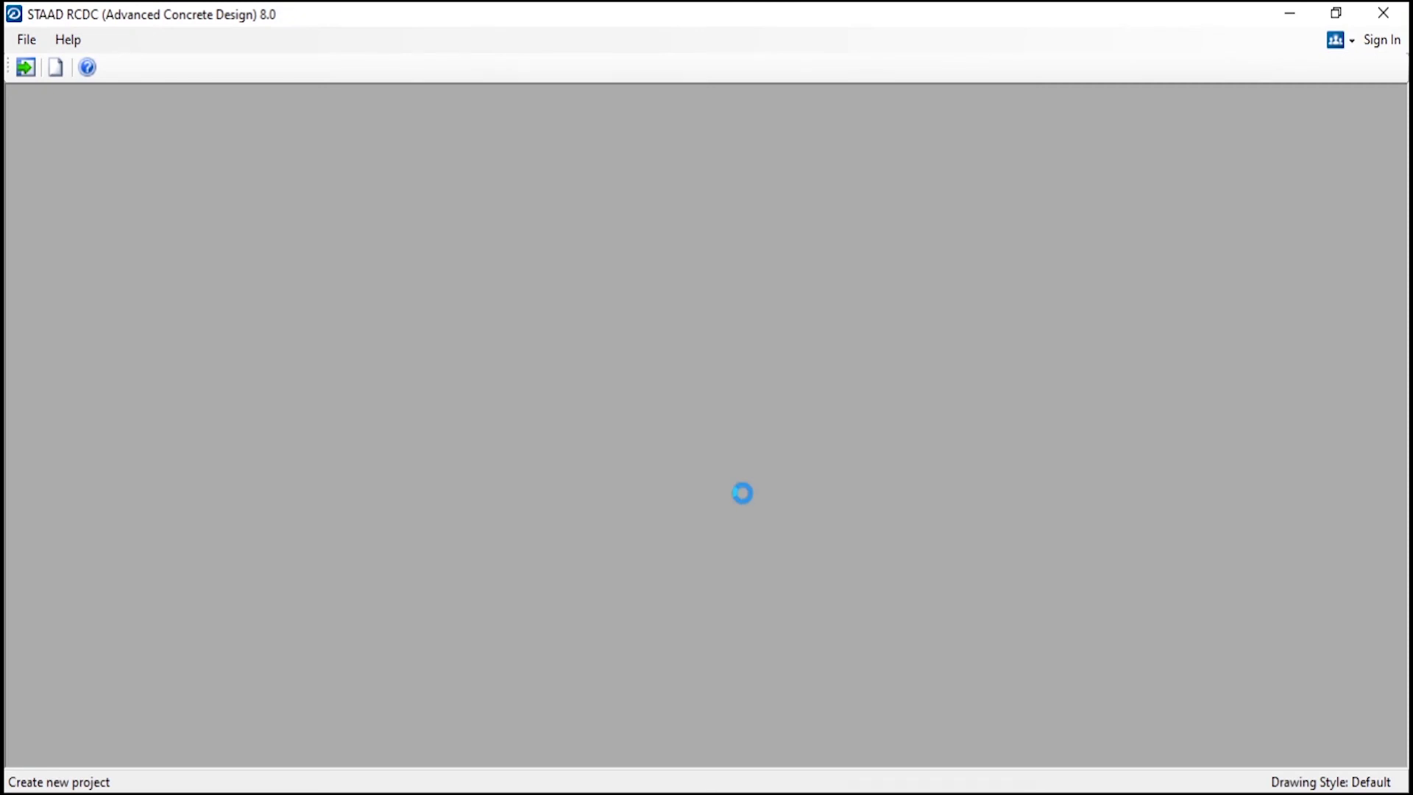
{"action": "type", "text": "1"}
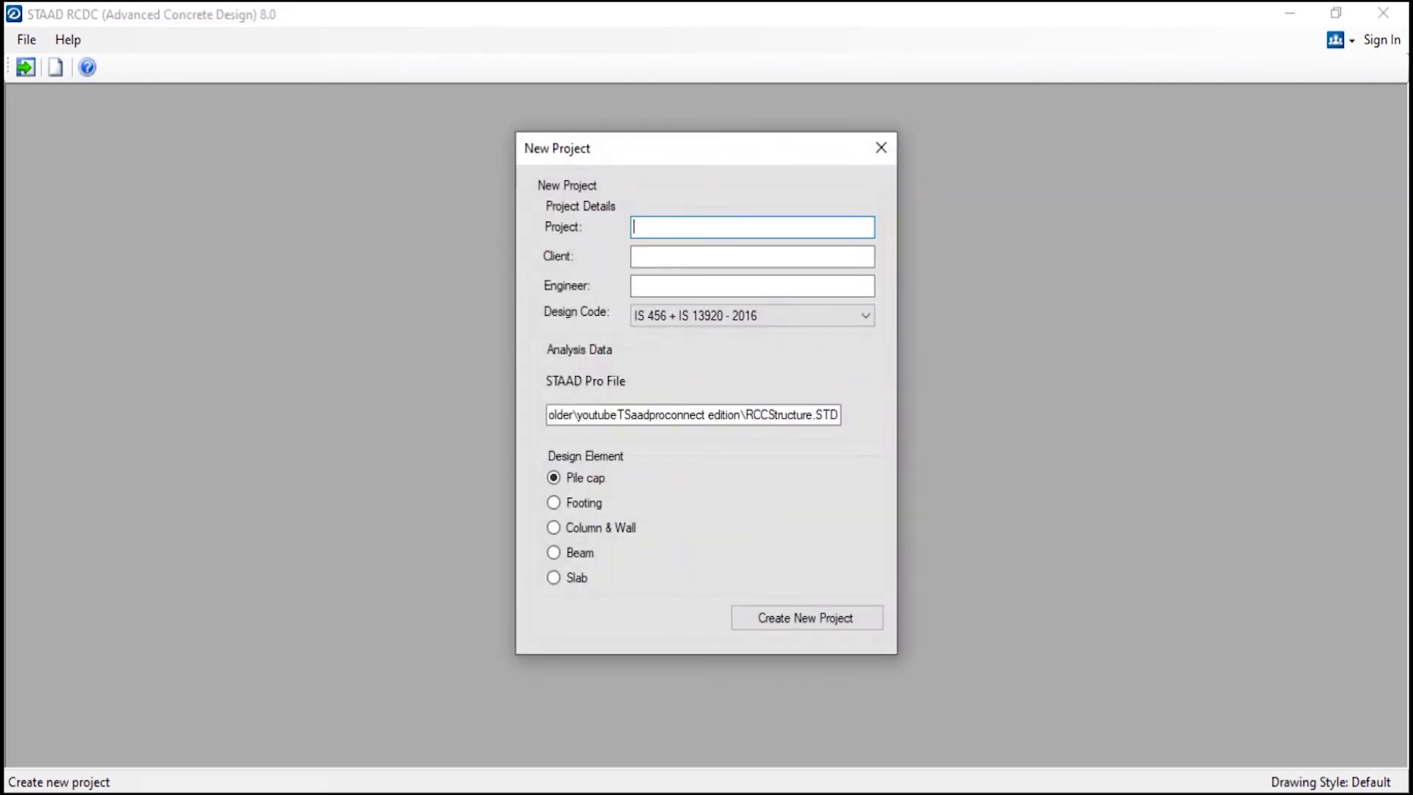
{"action": "type", "text": "RCC"}
{"action": "key", "text": "Tab"}
{"action": "type", "text": "VVK"}
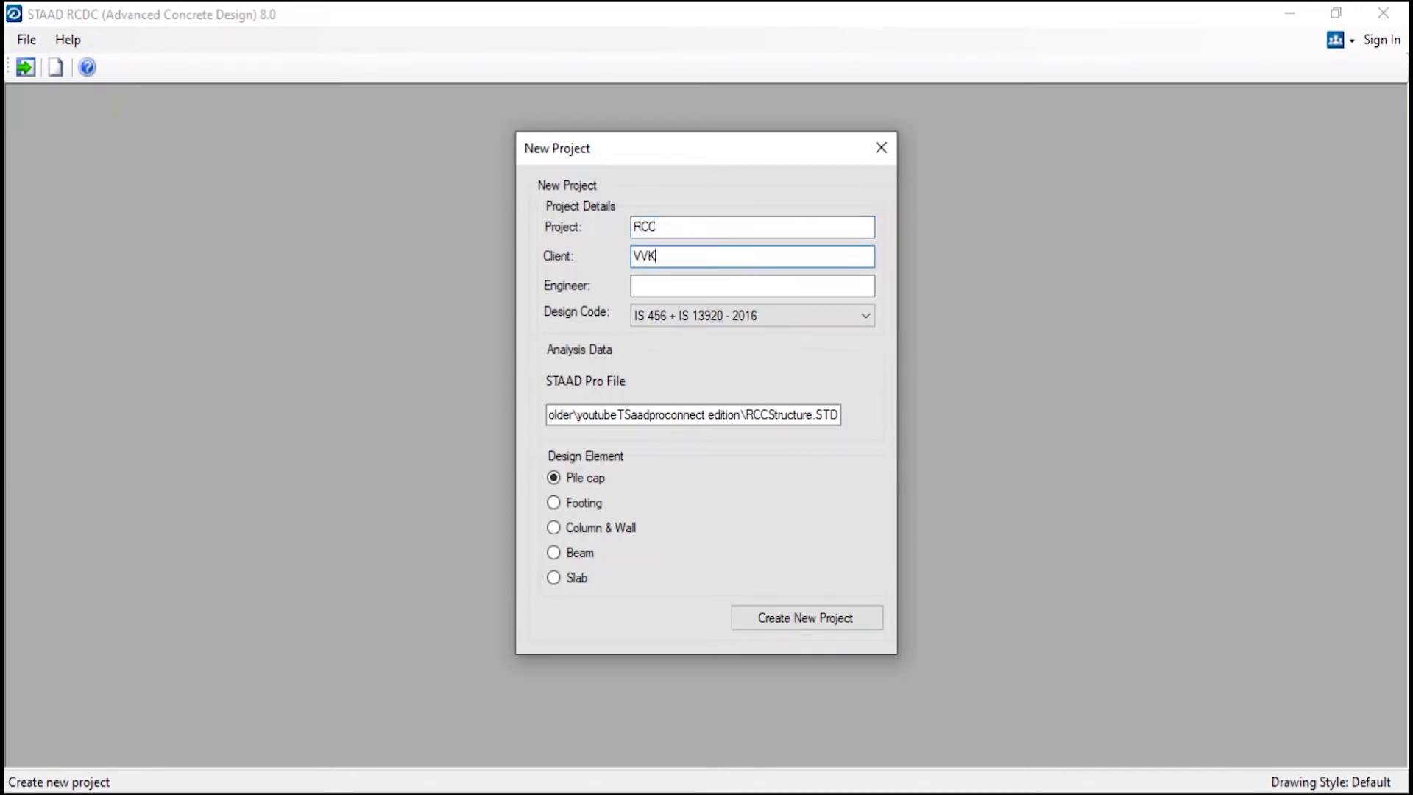
{"action": "type", "text": "V"}
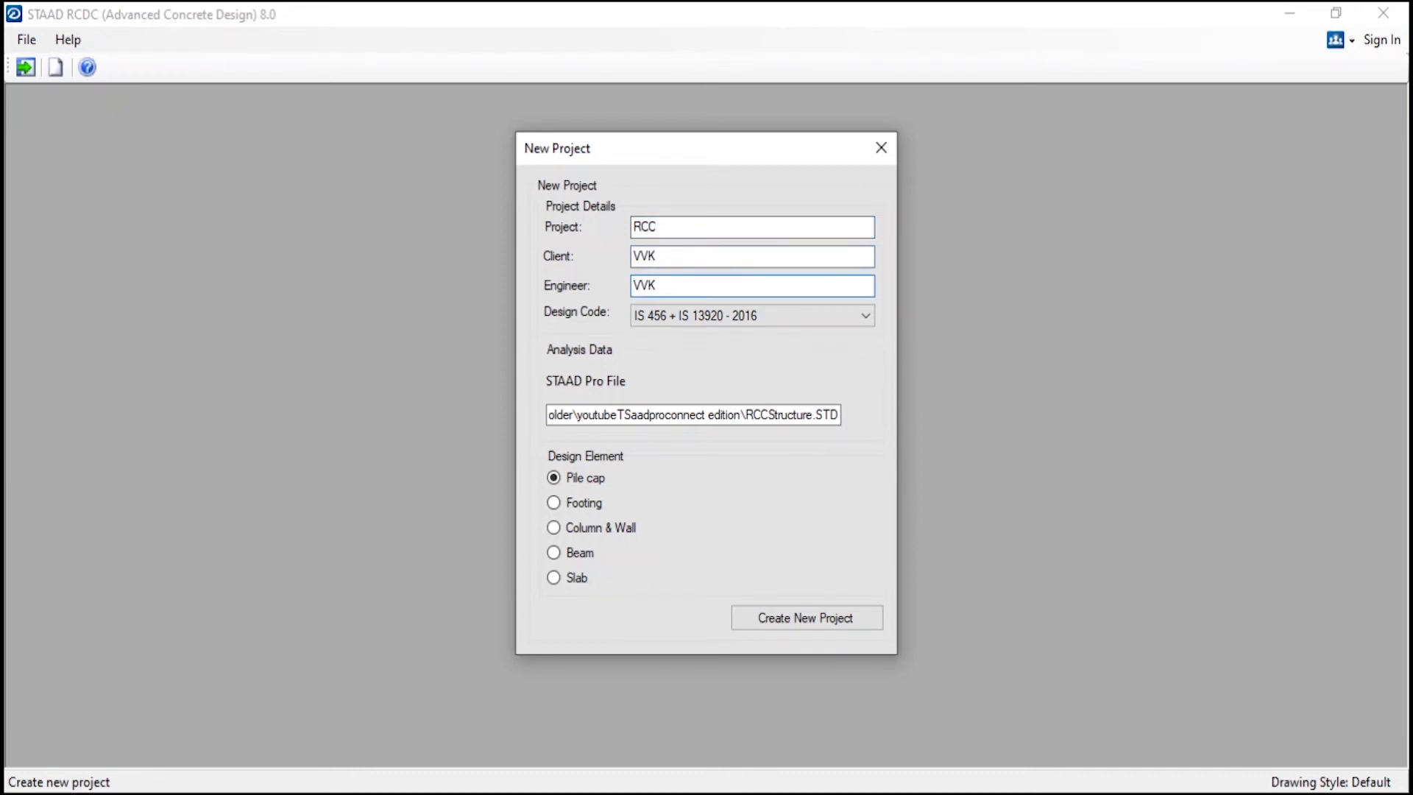
{"action": "left_click", "coordinate": [585, 504]}
Create the new footing project, loading the Input Data table and Column Layout
{"action": "left_click", "coordinate": [830, 625]}
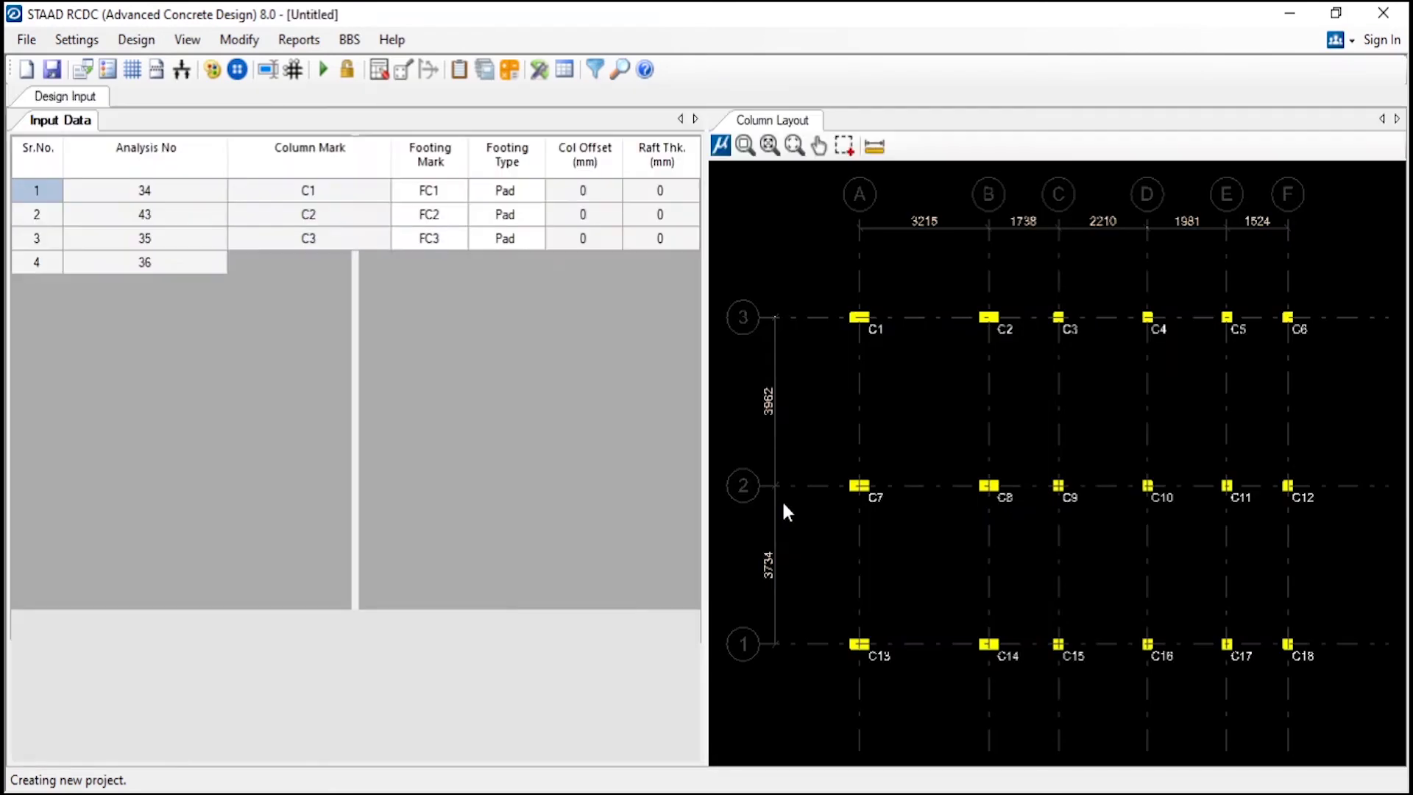
In footing General Settings, enable gross SBC and the buoyancy, sliding and overturning checks
{"action": "left_click", "coordinate": [76, 39]}
{"action": "left_click", "coordinate": [112, 68]}
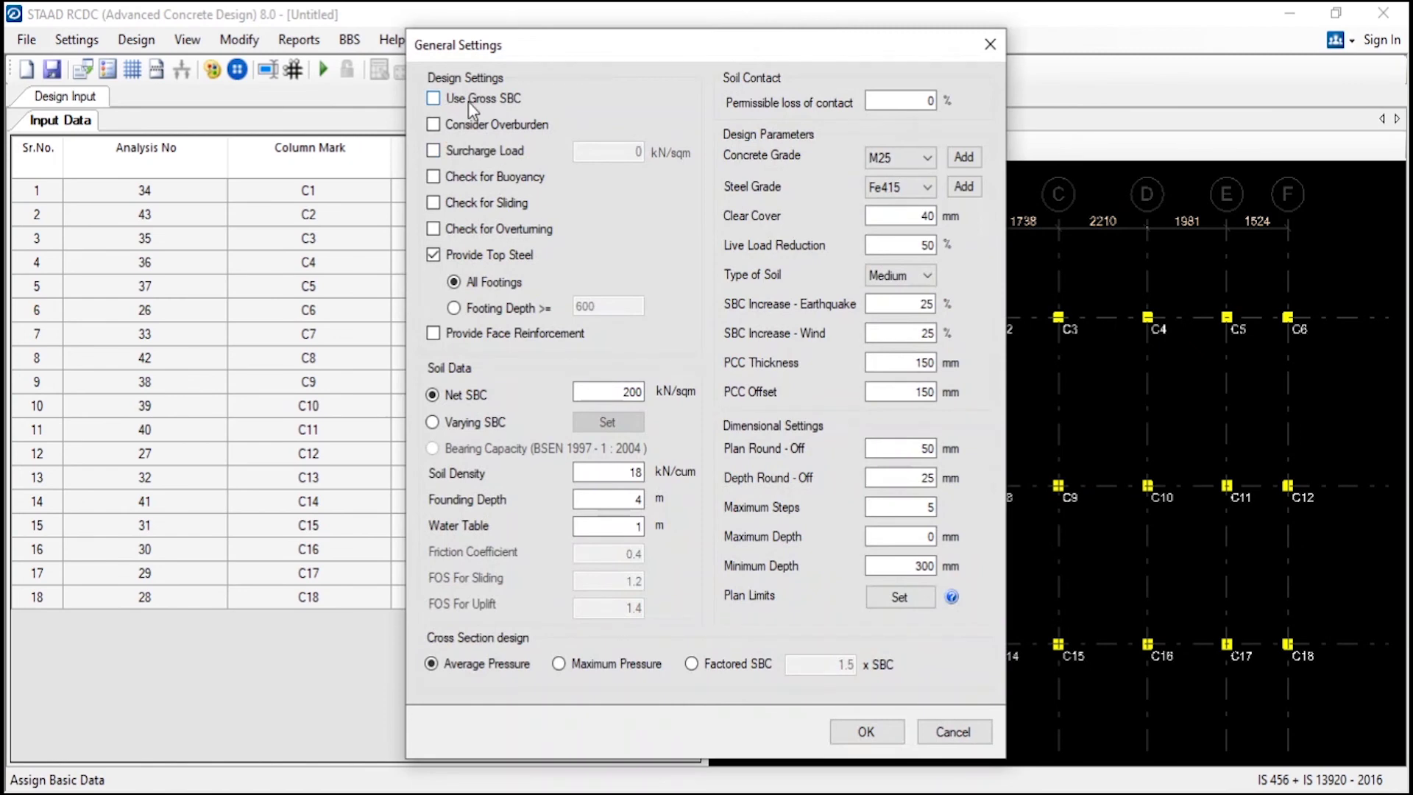
{"action": "left_click", "coordinate": [487, 176]}
{"action": "left_click", "coordinate": [491, 204]}
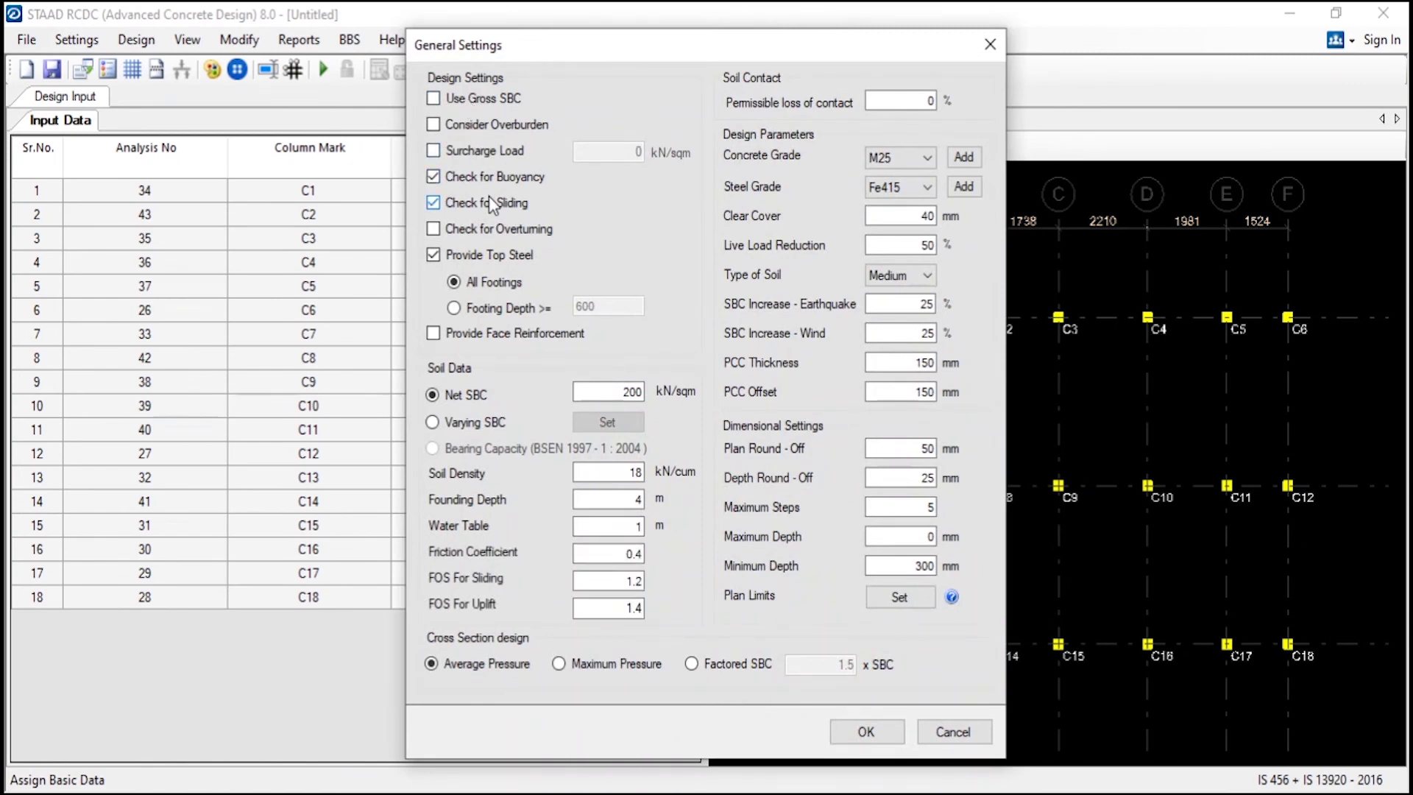
{"action": "left_click", "coordinate": [505, 232]}
{"action": "left_click", "coordinate": [491, 103]}
Set net SBC to 400, founding depth to 1.5 m and water table depth to 2.5 m
{"action": "double_click", "coordinate": [601, 392]}
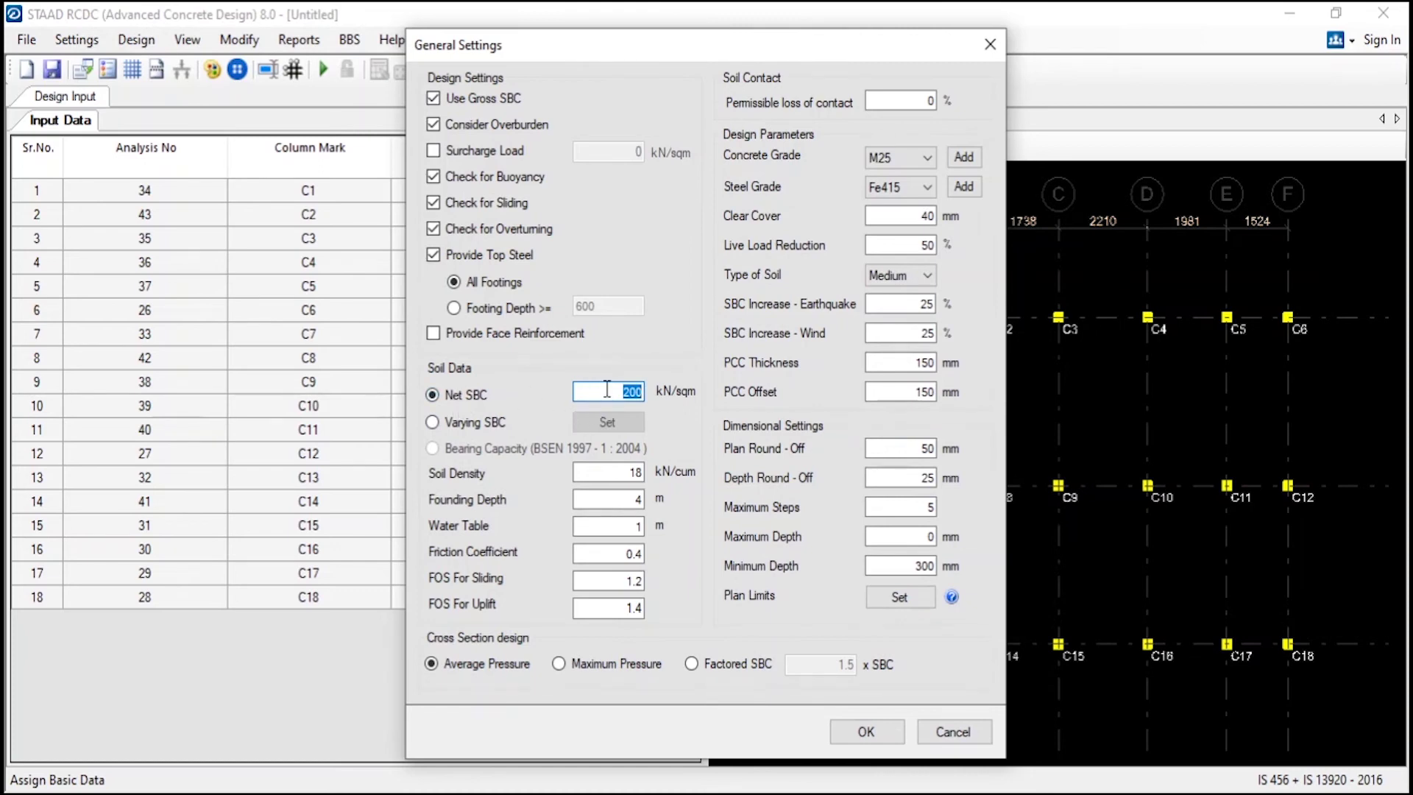
{"action": "type", "text": "40"}
{"action": "double_click", "coordinate": [617, 499]}
{"action": "type", "text": "1.5"}
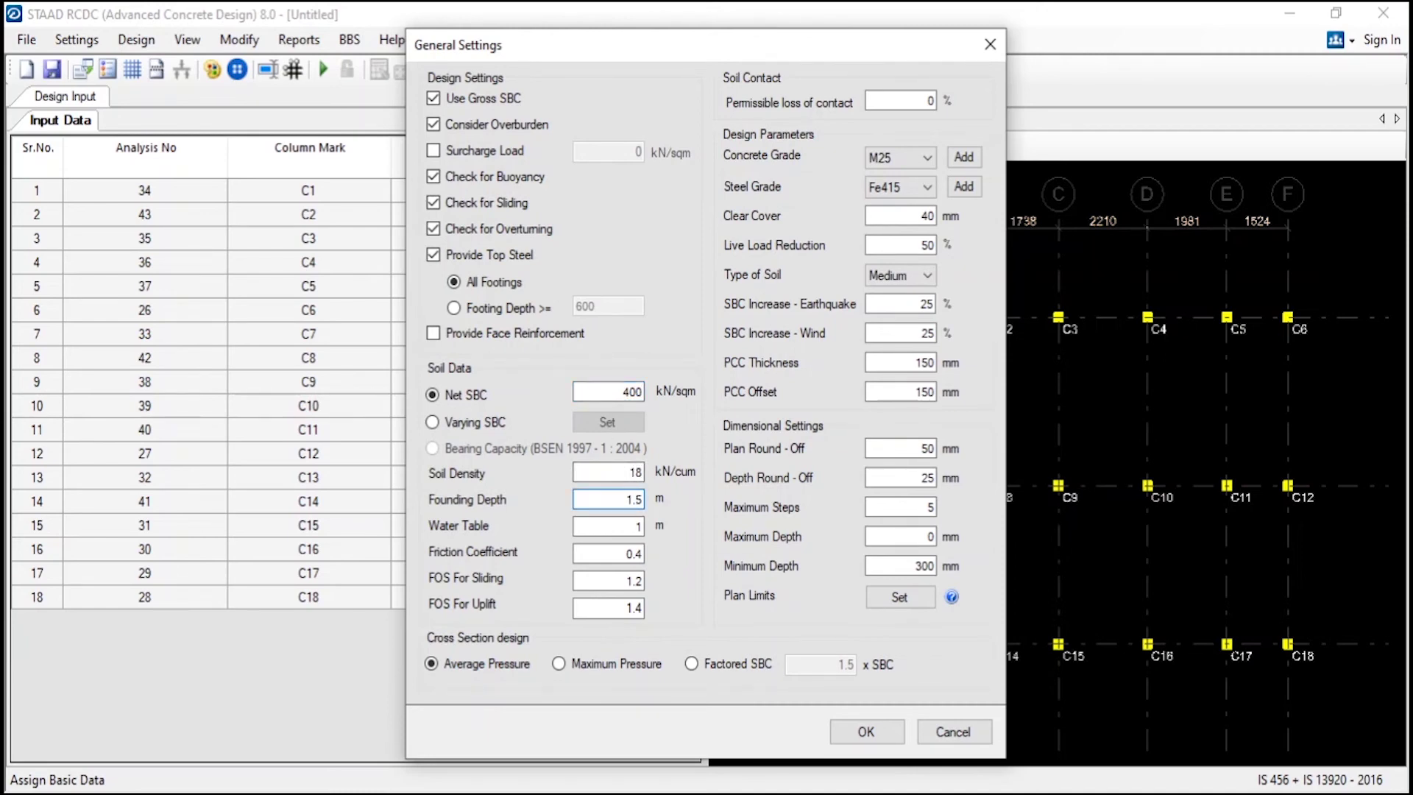
{"action": "double_click", "coordinate": [618, 525]}
{"action": "type", "text": "2.5"}
Choose M20 concrete, 50 mm clear cover, Medium soil and Maximum Pressure section design, then confirm
{"action": "left_click", "coordinate": [912, 157]}
{"action": "left_click", "coordinate": [886, 181]}
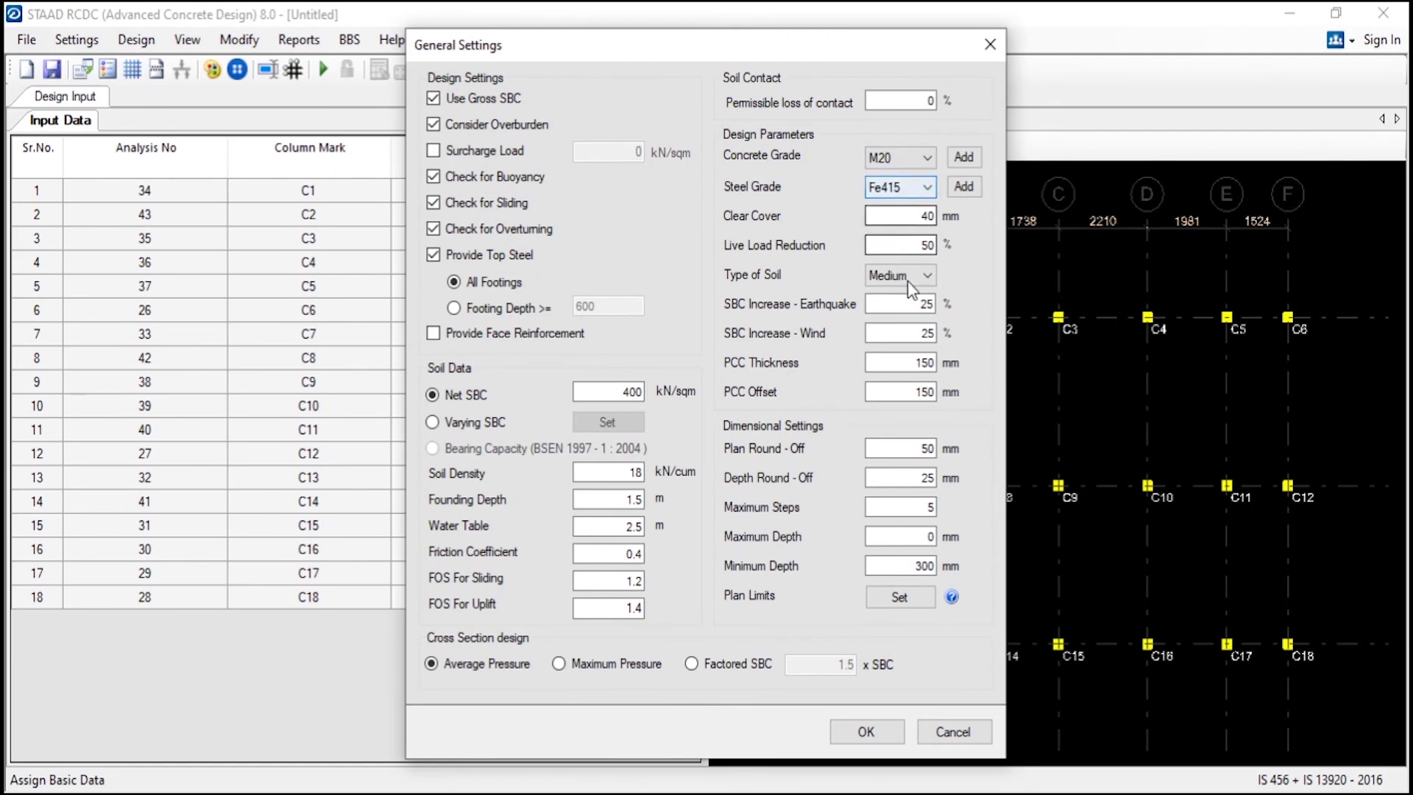
{"action": "double_click", "coordinate": [905, 217]}
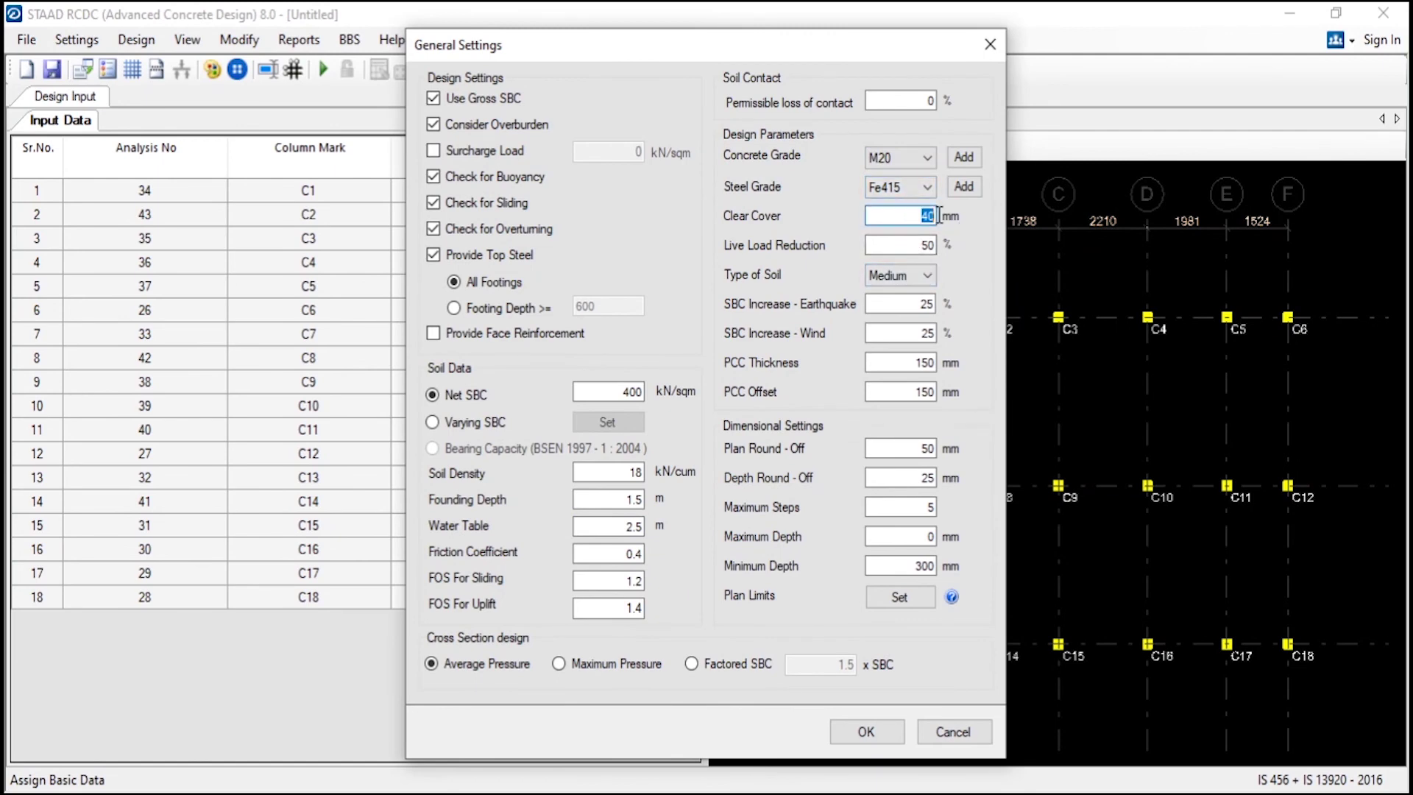
{"action": "type", "text": "5"}
{"action": "left_click", "coordinate": [894, 276]}
{"action": "left_click", "coordinate": [894, 278]}
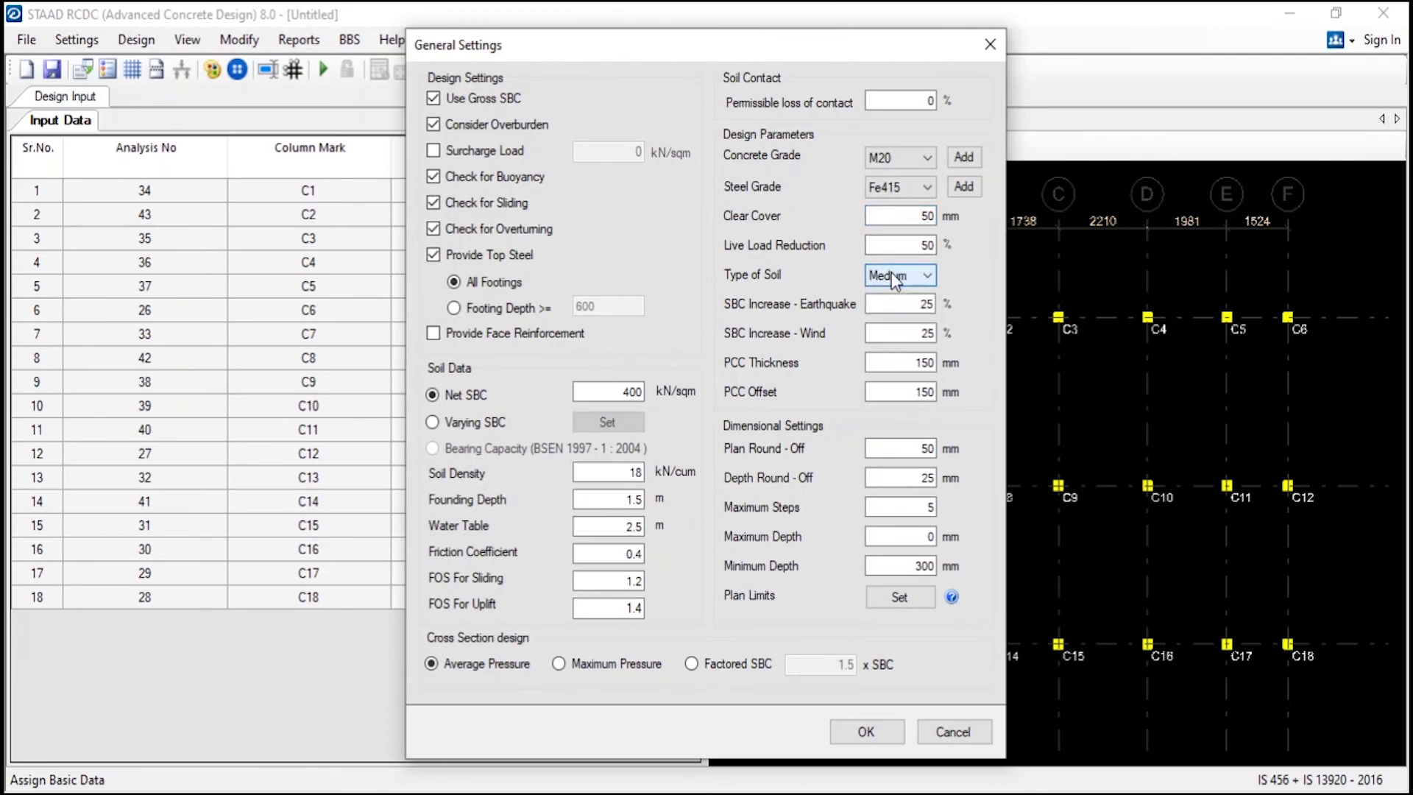
{"action": "left_click", "coordinate": [916, 392]}
{"action": "left_click", "coordinate": [626, 667]}
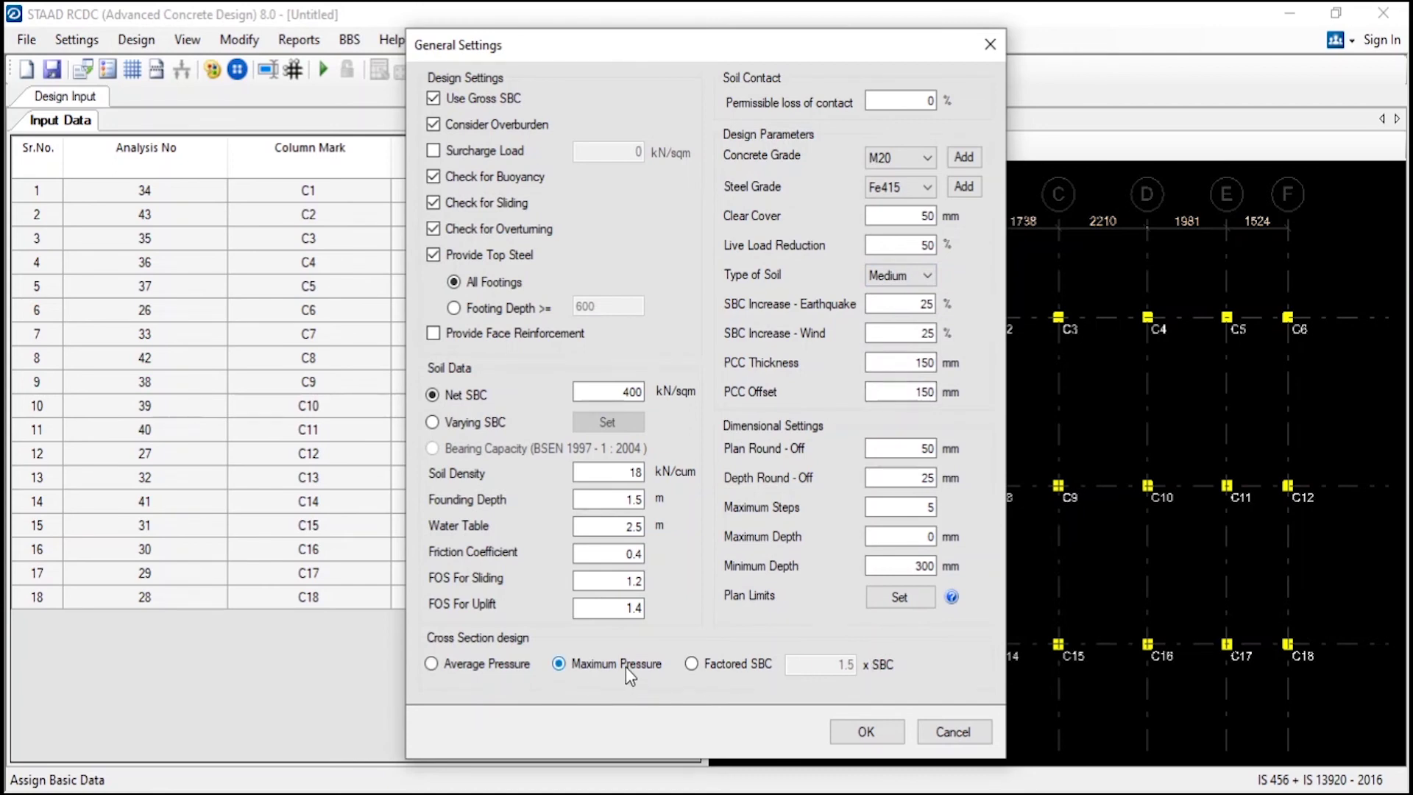
{"action": "left_click", "coordinate": [859, 732]}
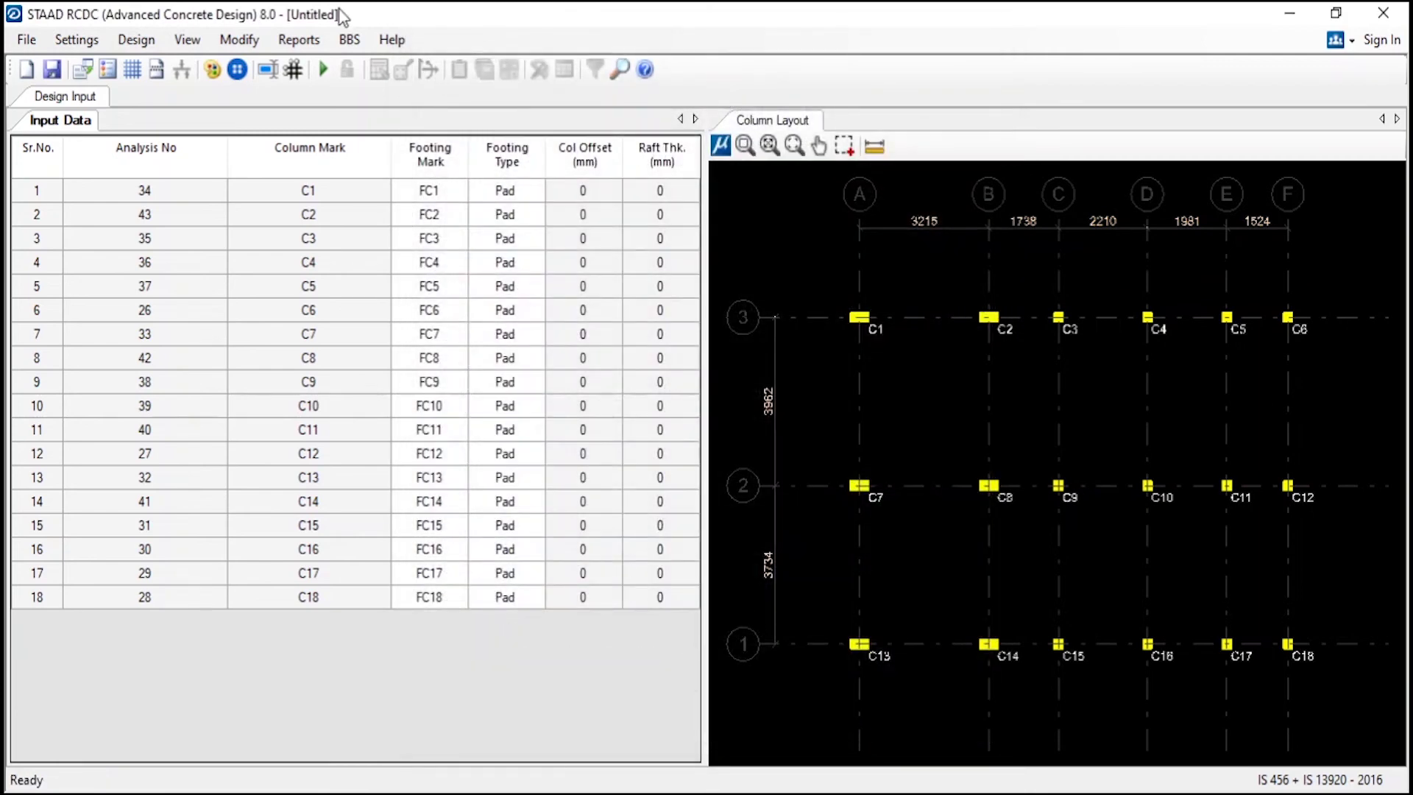
Keep column C1's footing type as Pad in the input table
{"action": "left_click", "coordinate": [136, 39]}
{"action": "mouse_move", "coordinate": [187, 39]}
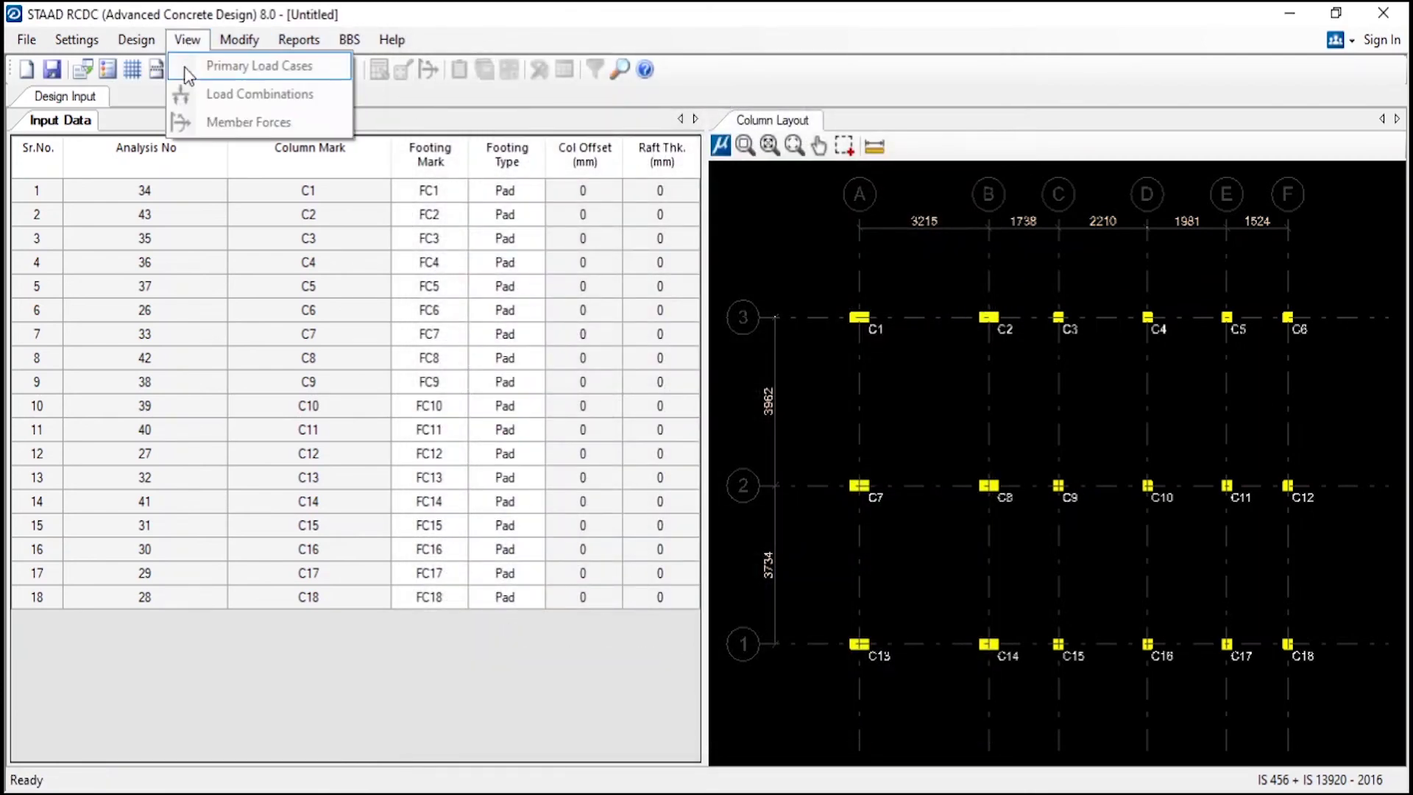
{"action": "left_click", "coordinate": [436, 214]}
{"action": "left_click", "coordinate": [506, 191]}
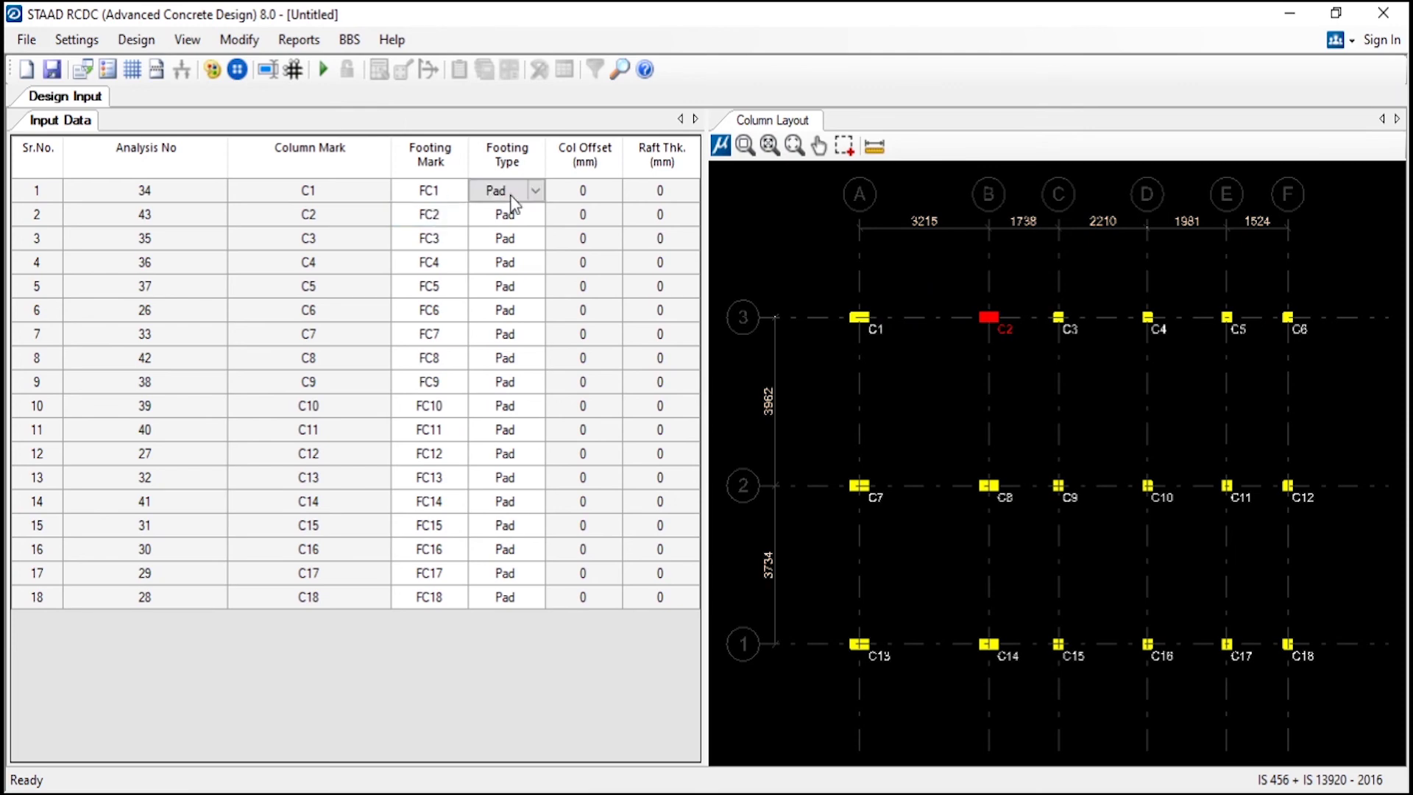
{"action": "left_click", "coordinate": [536, 191]}
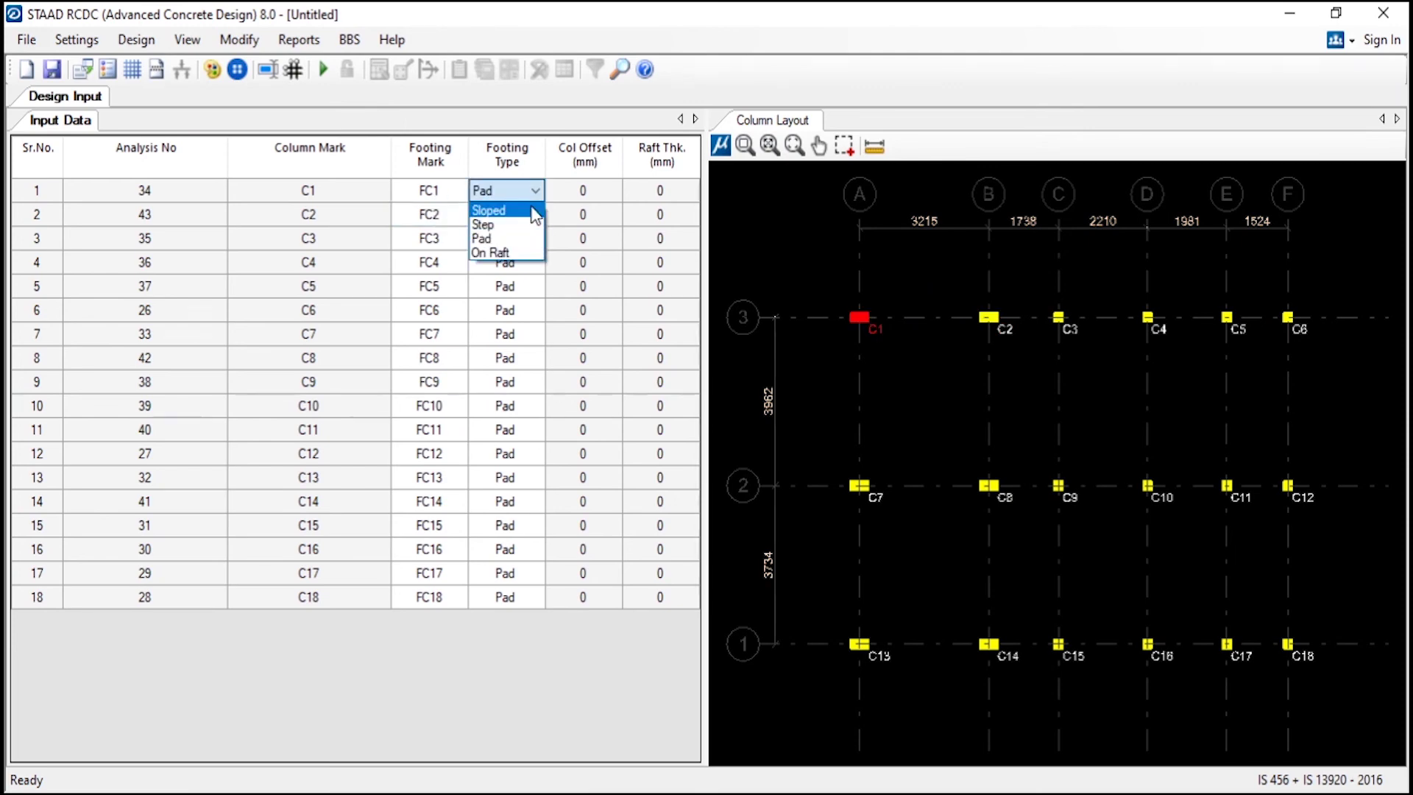
{"action": "left_click", "coordinate": [526, 239]}
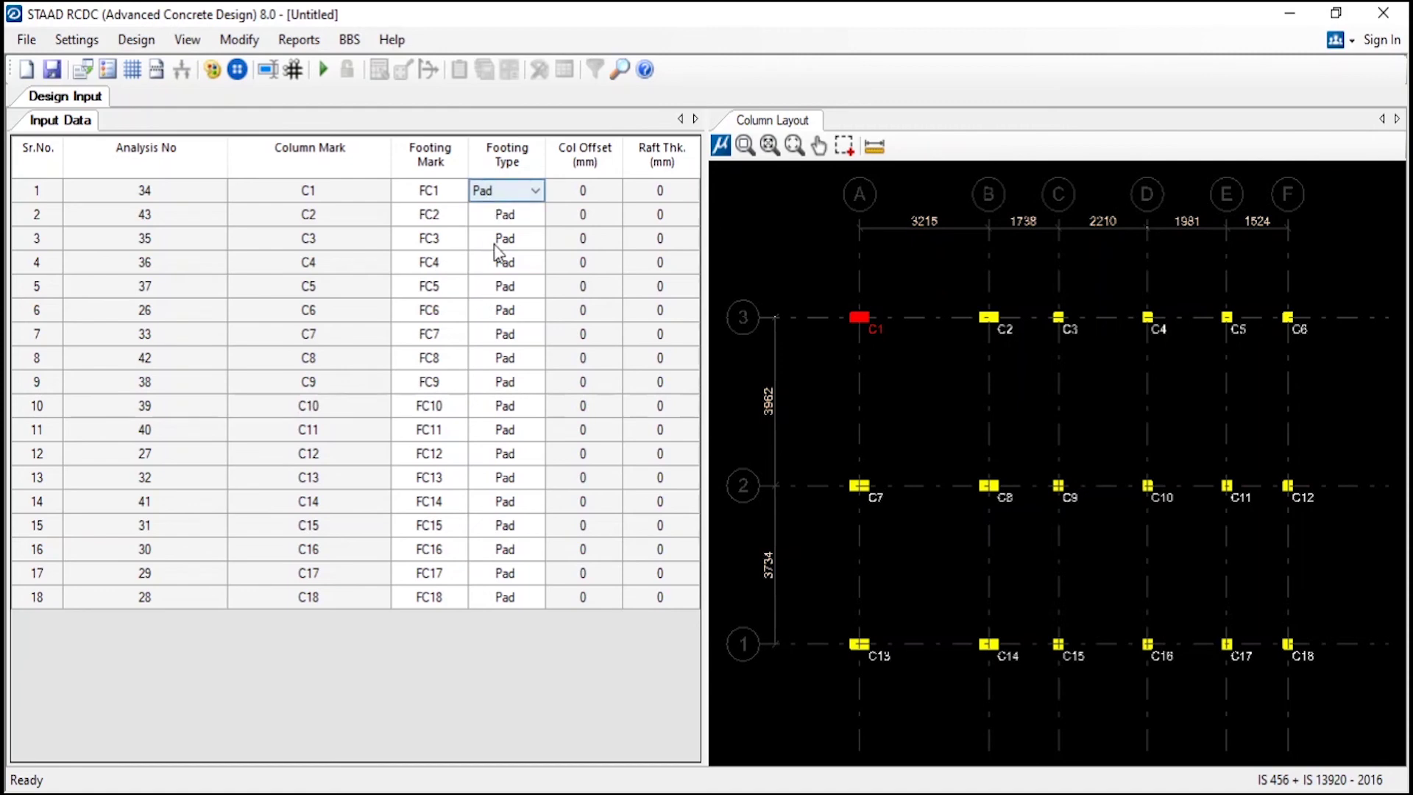
Start Auto Design, set LOAD 1 as dead and LOAD 2 as live, and add both as primary cases
{"action": "left_click", "coordinate": [323, 70]}
{"action": "left_click", "coordinate": [638, 208]}
{"action": "left_click", "coordinate": [639, 207]}
{"action": "left_click", "coordinate": [649, 225]}
{"action": "left_click", "coordinate": [651, 229]}
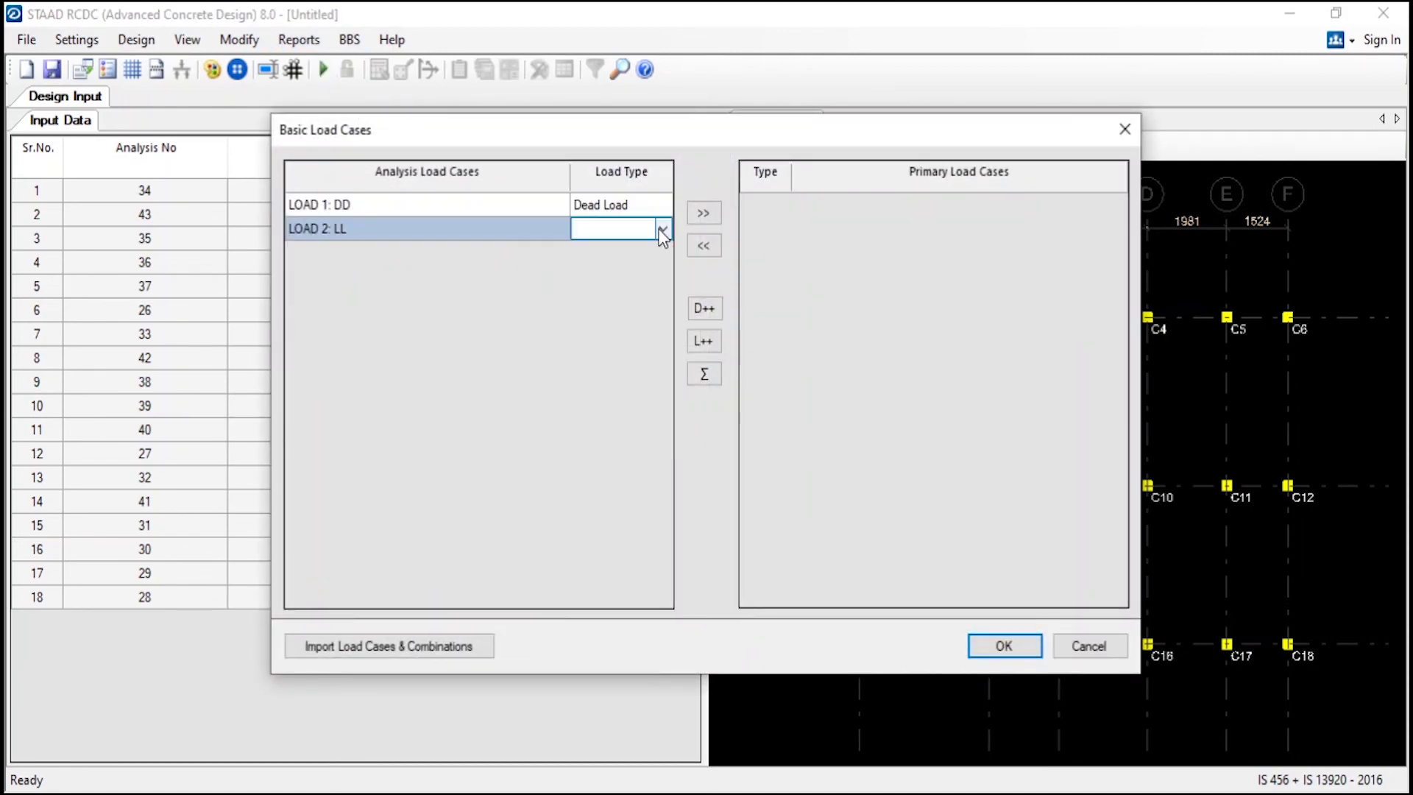
{"action": "left_click", "coordinate": [663, 230]}
{"action": "left_click", "coordinate": [655, 264]}
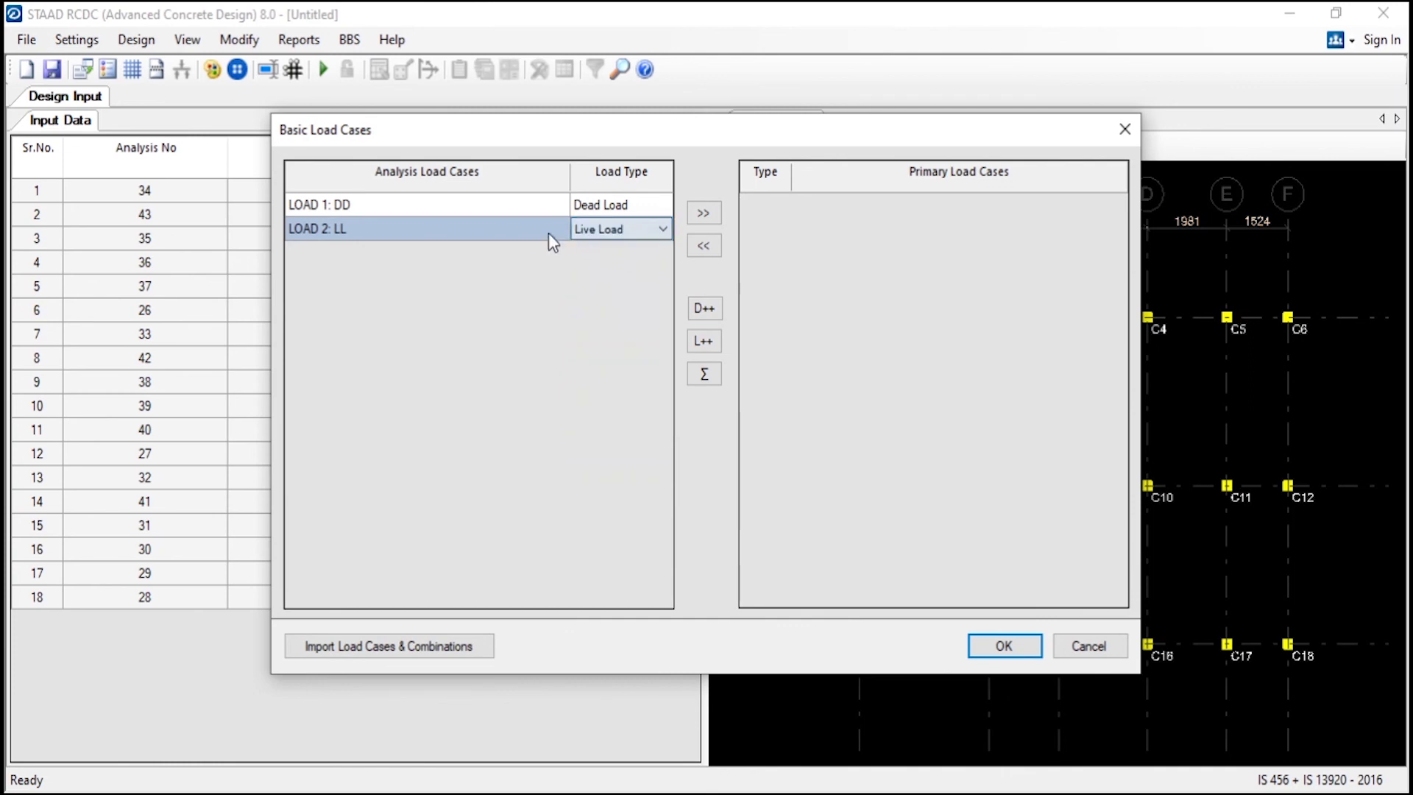
{"action": "left_click", "coordinate": [703, 213]}
{"action": "left_click", "coordinate": [580, 205]}
{"action": "left_click", "coordinate": [703, 213]}
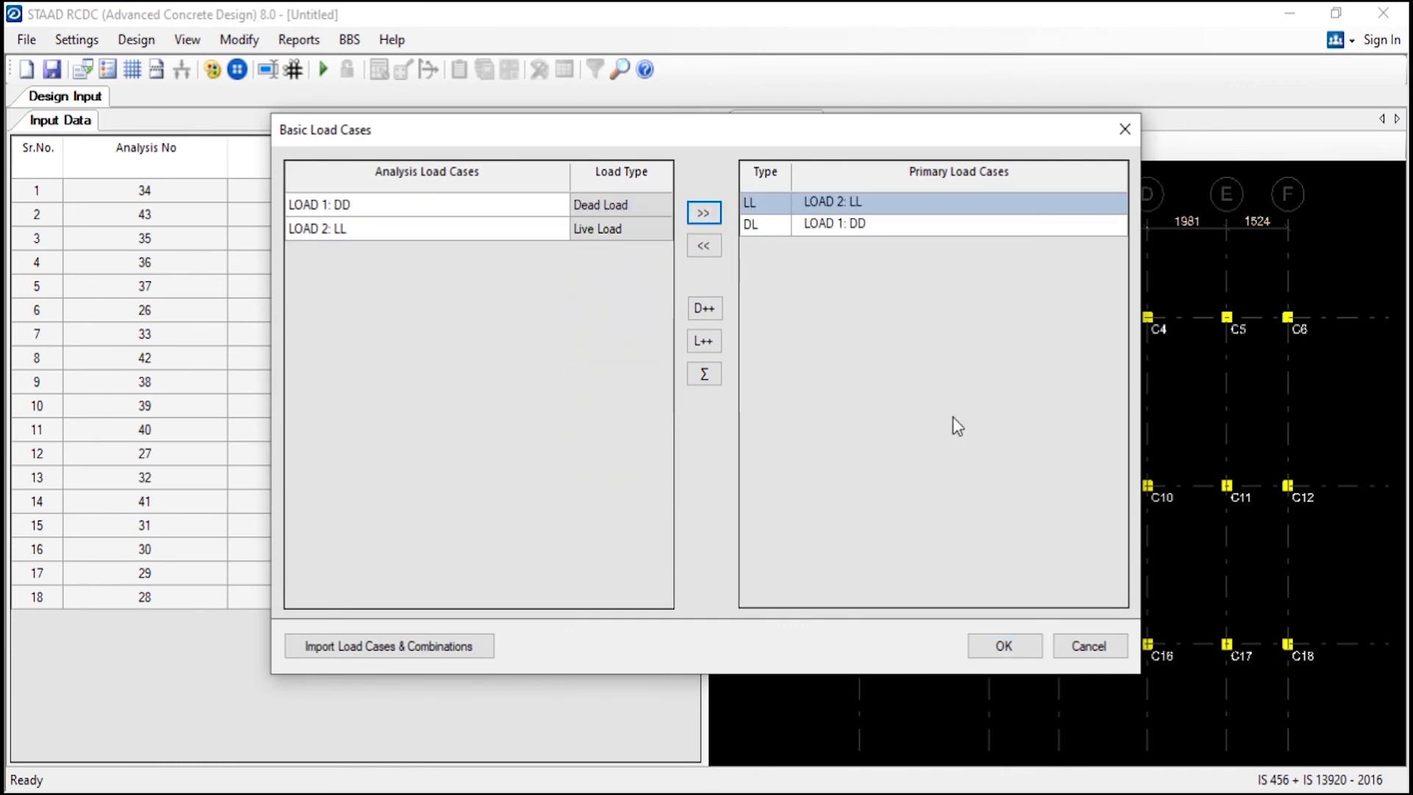
{"action": "left_click", "coordinate": [1004, 645]}
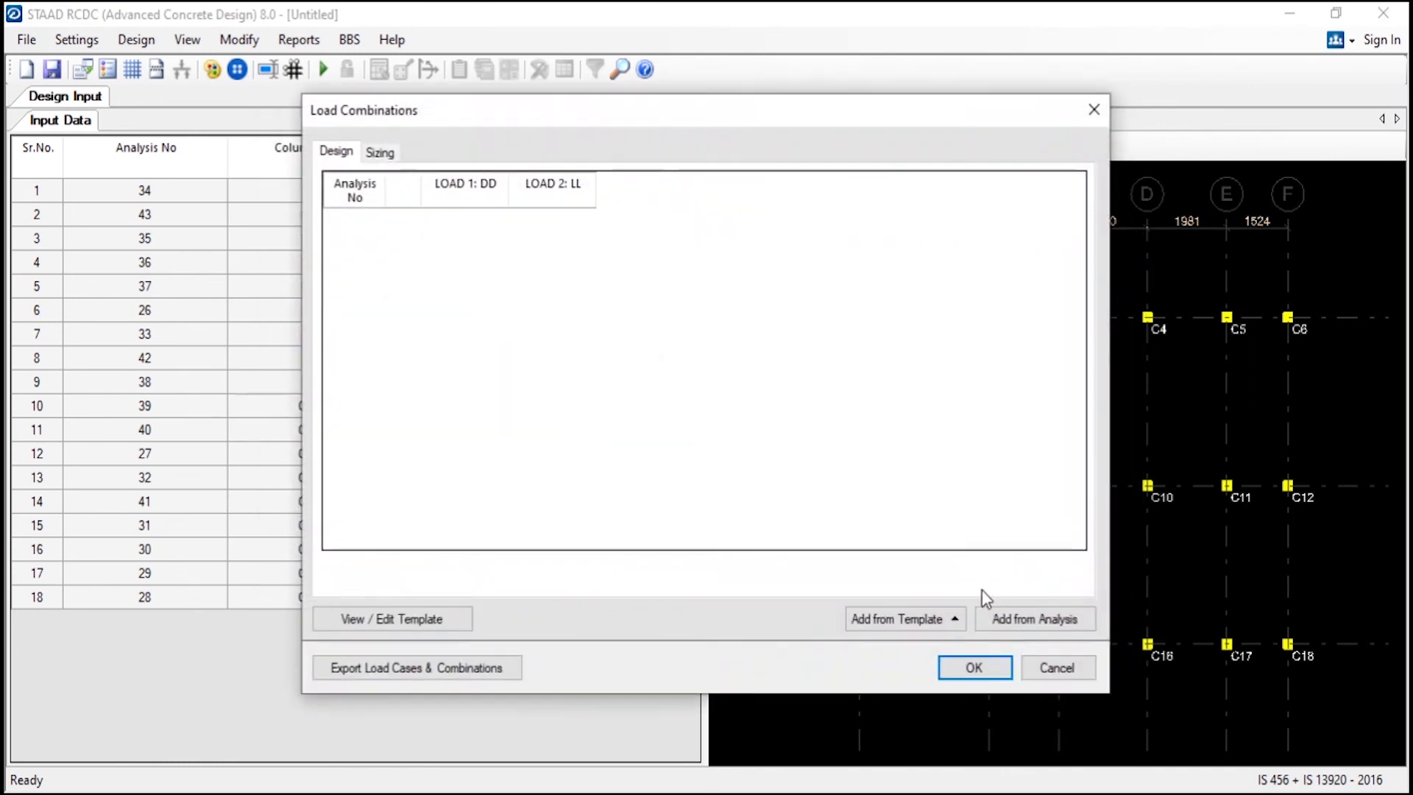
Add the regular-structure 1.5DD + 1.5LL combination for both design and sizing, and run the design
{"action": "left_click", "coordinate": [913, 619]}
{"action": "left_click", "coordinate": [931, 563]}
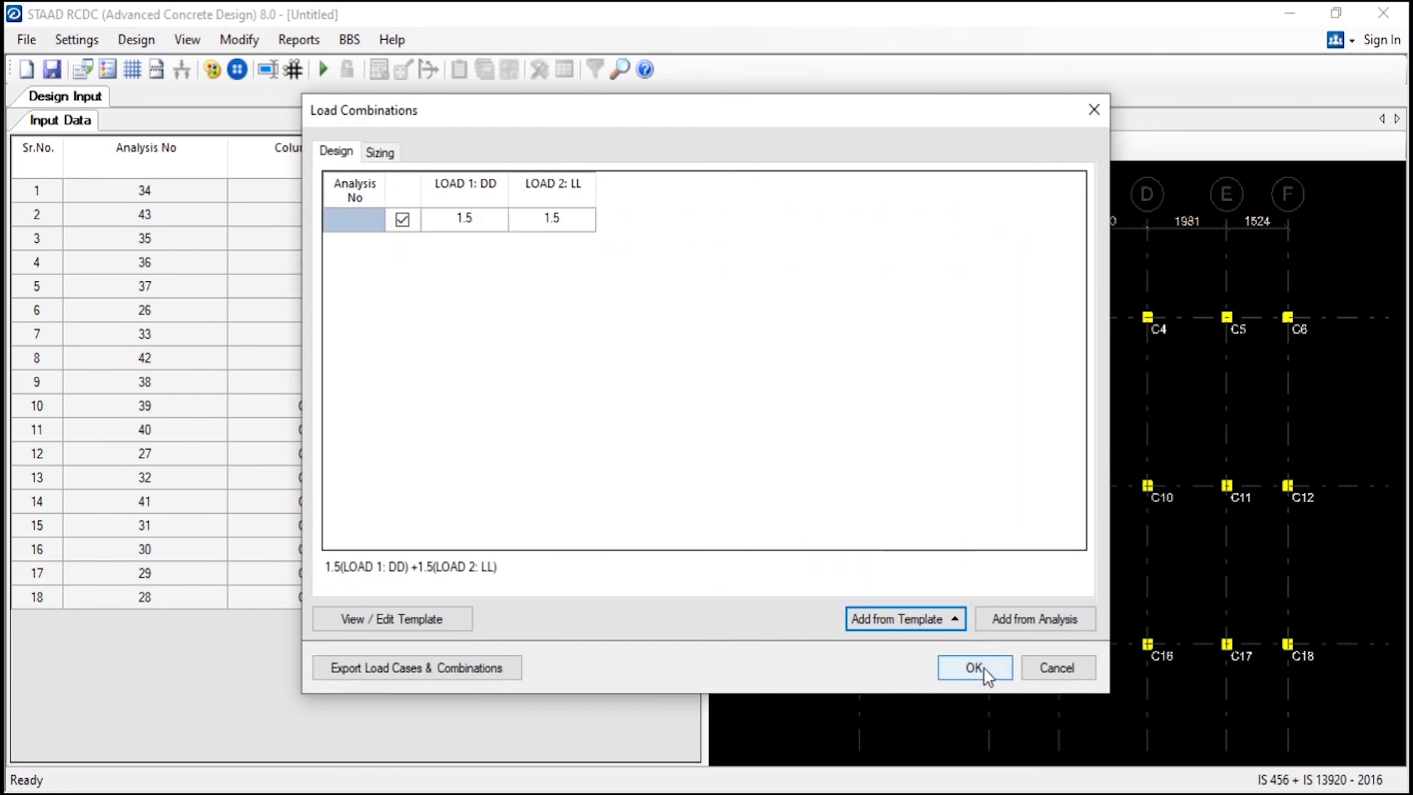
{"action": "left_click", "coordinate": [985, 671]}
{"action": "left_click", "coordinate": [802, 485]}
{"action": "left_click", "coordinate": [936, 618]}
{"action": "left_click", "coordinate": [931, 562]}
{"action": "left_click", "coordinate": [974, 667]}
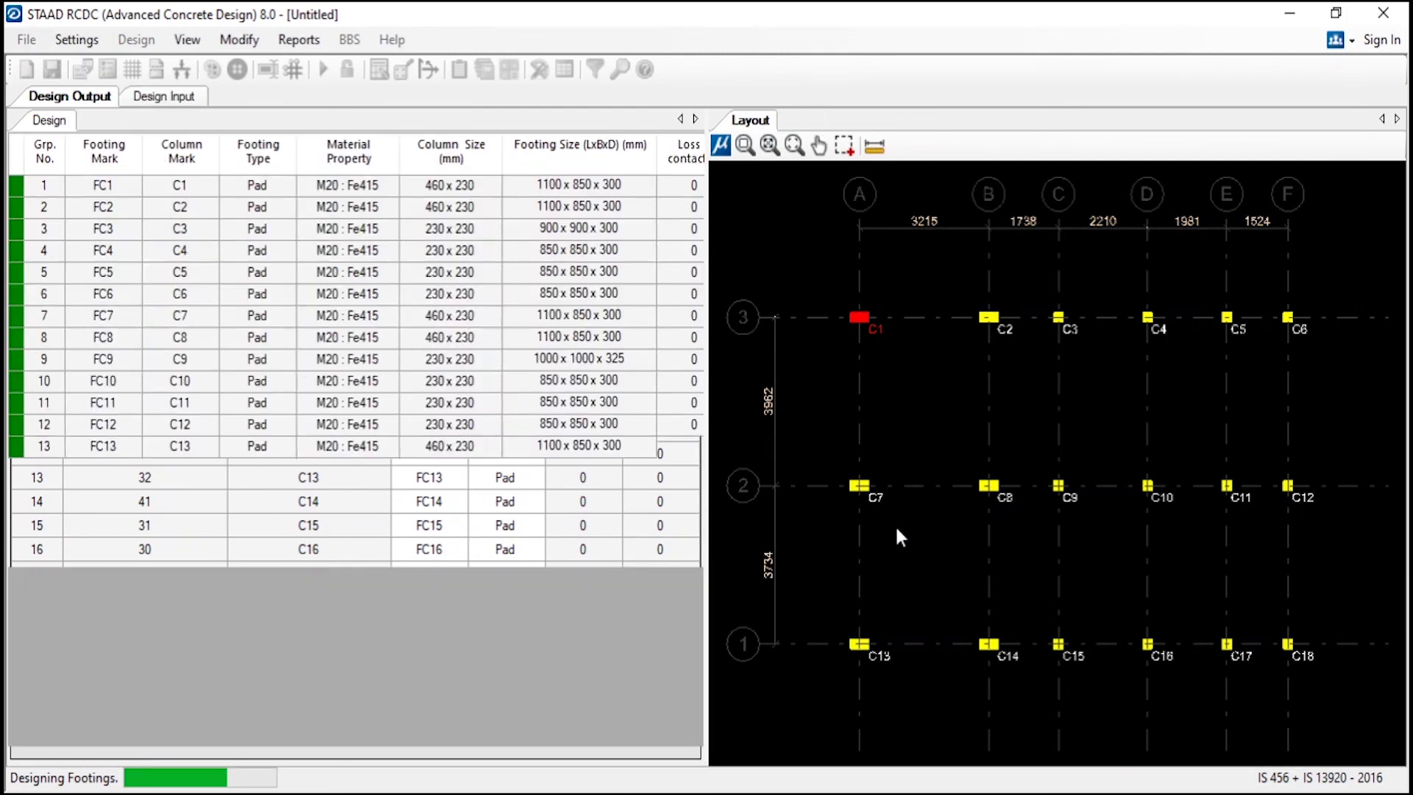
Inspect Design Output footing sizes and bottom/top reinforcement, e.g. FC1's T10 @ 285 bottom bars
{"action": "scroll", "coordinate": [1079, 625], "scroll_direction": "up", "scroll_amount": 2}
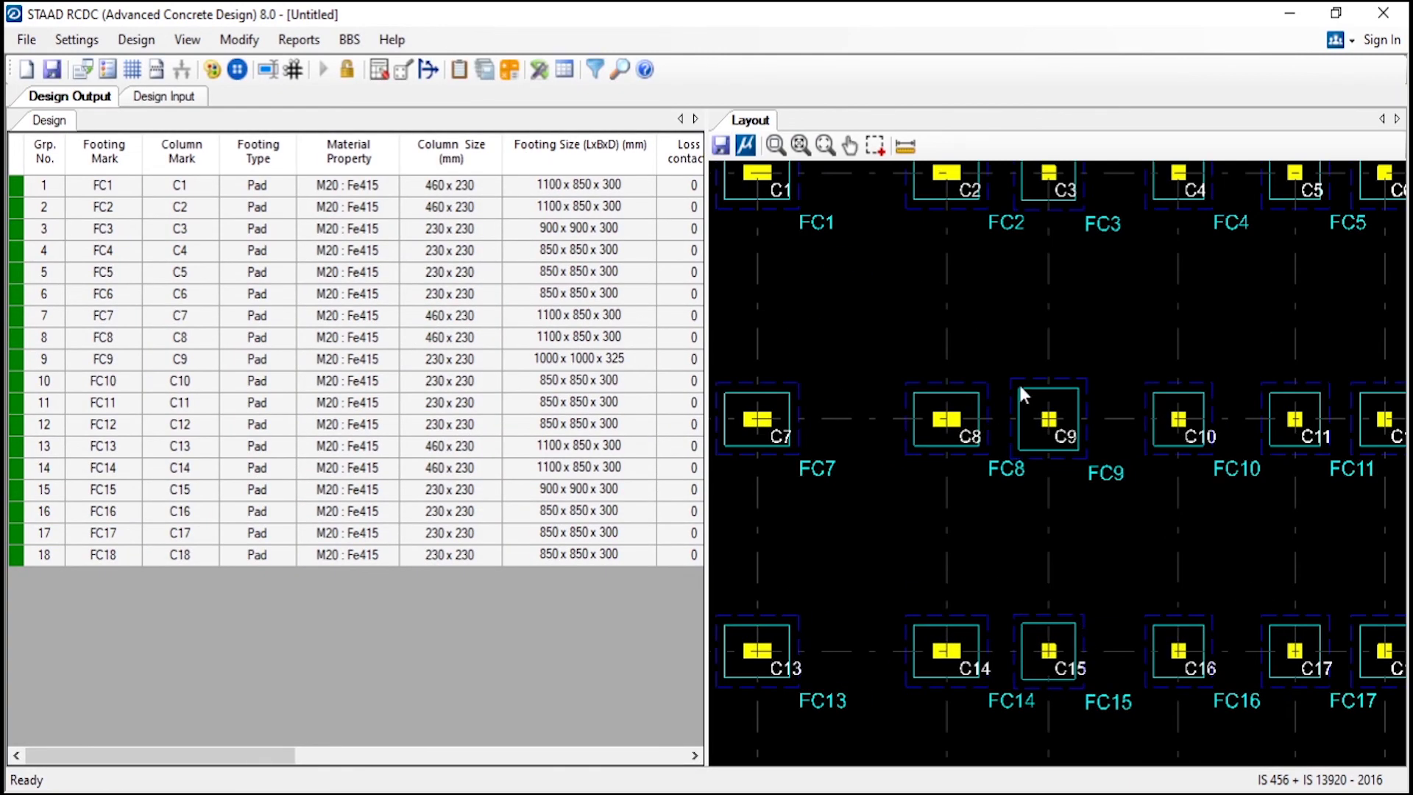
{"action": "scroll", "coordinate": [1018, 395], "scroll_direction": "down", "scroll_amount": 3}
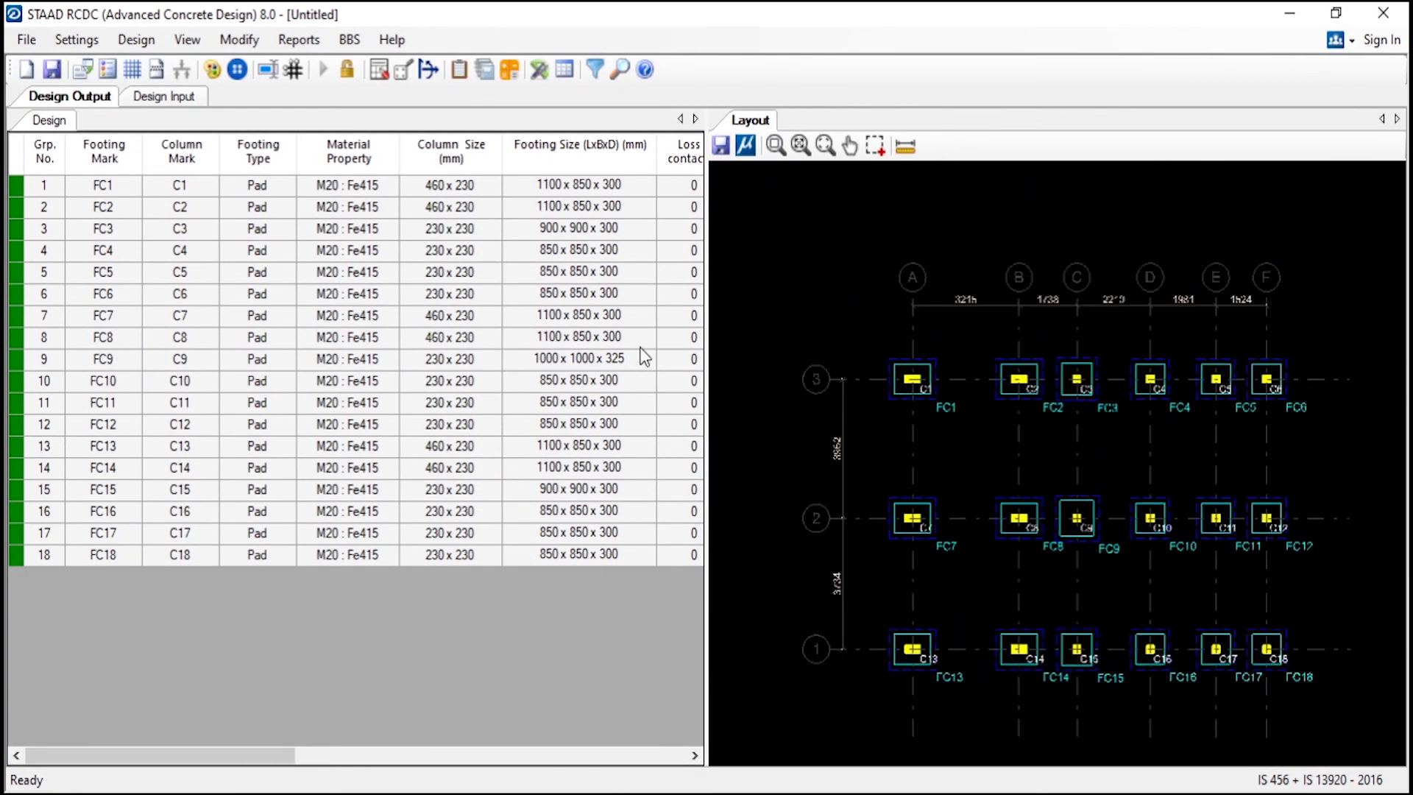
{"action": "left_click", "coordinate": [479, 190]}
{"action": "left_click", "coordinate": [576, 186]}
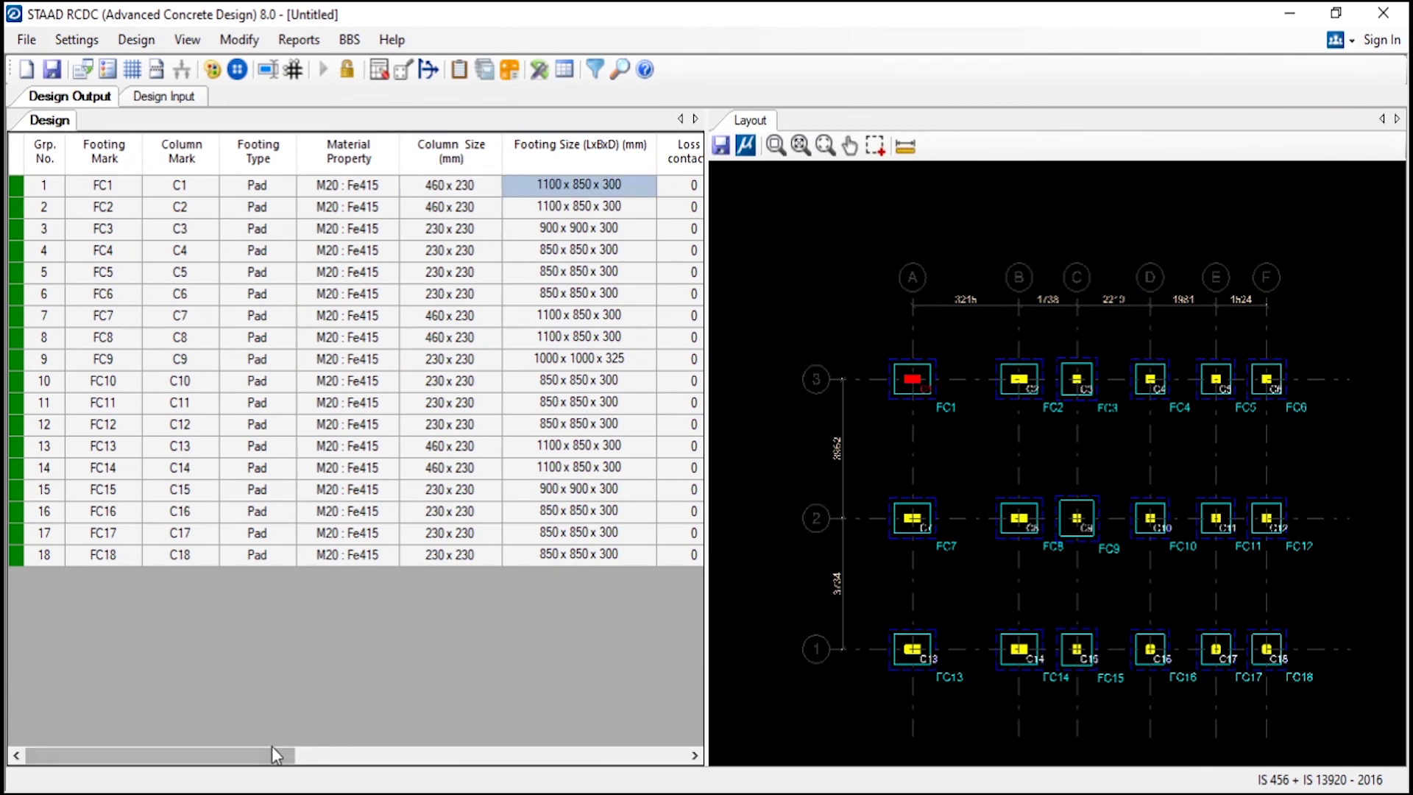
{"action": "left_click_drag", "start_coordinate": [244, 755], "coordinate": [426, 750]}
{"action": "left_click_drag", "start_coordinate": [297, 184], "coordinate": [309, 468]}
{"action": "left_click", "coordinate": [414, 337]}
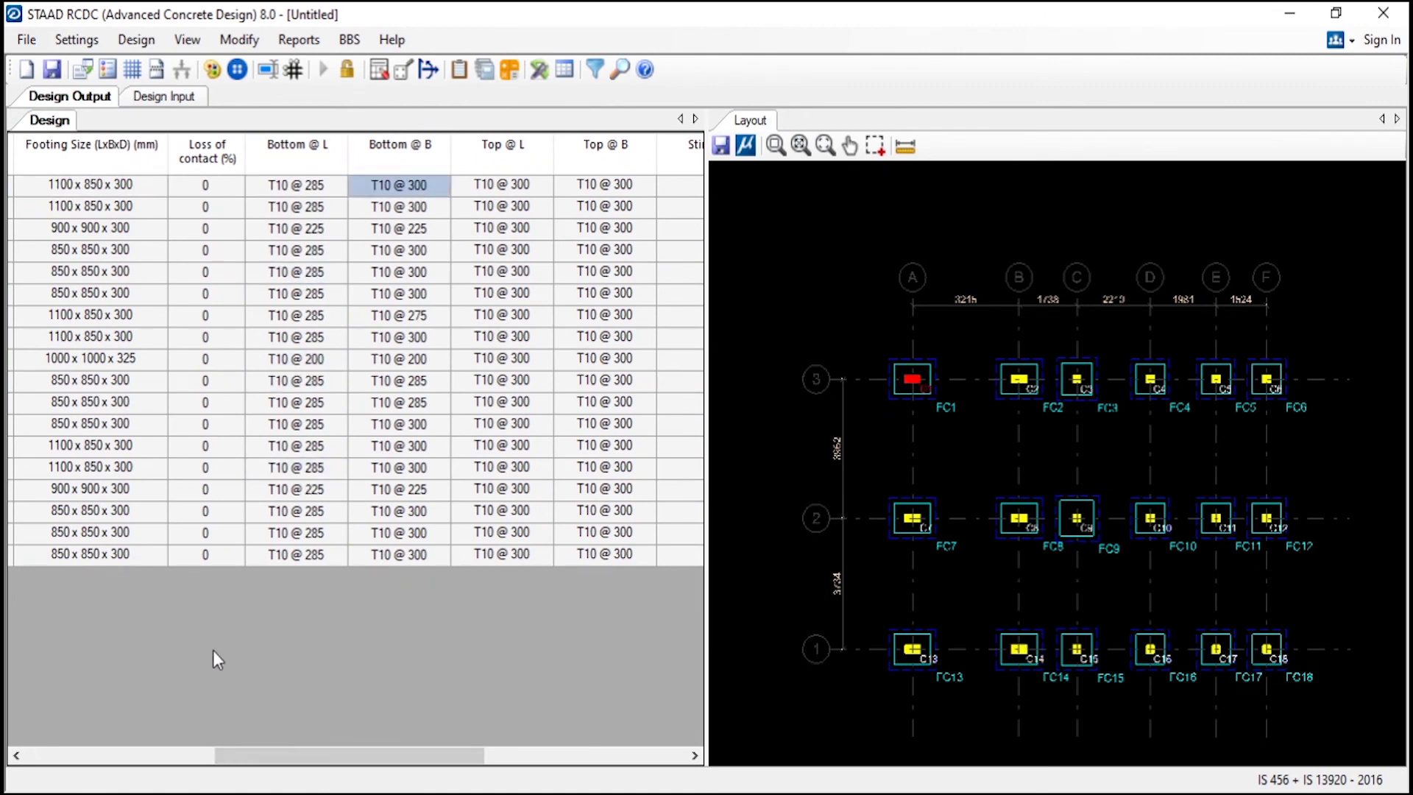
{"action": "left_click_drag", "start_coordinate": [329, 757], "coordinate": [468, 758]}
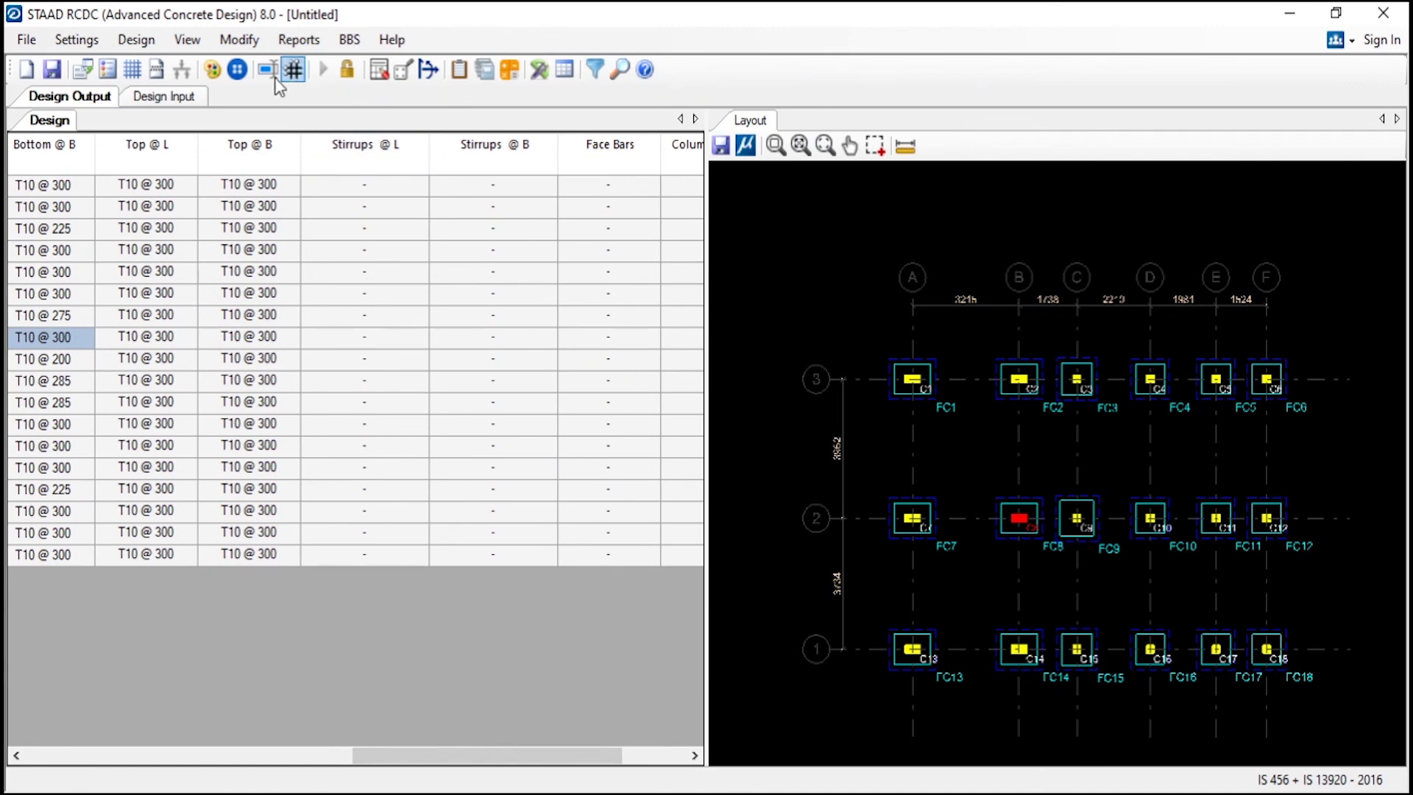
Generate detailed drawings for all footings with plan, Section @ L and Section @ B views
{"action": "left_click", "coordinate": [299, 39]}
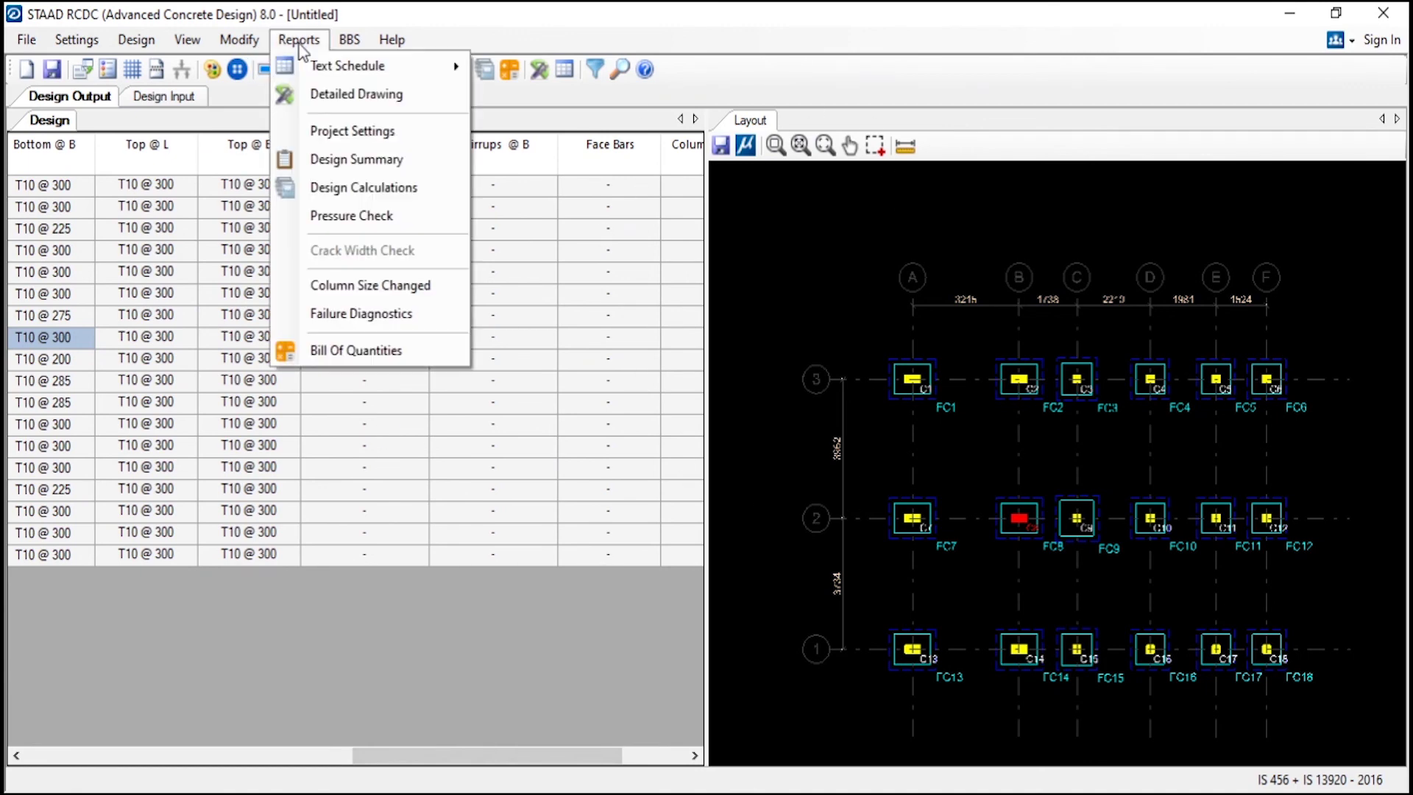
{"action": "left_click", "coordinate": [344, 95]}
{"action": "left_click", "coordinate": [521, 206]}
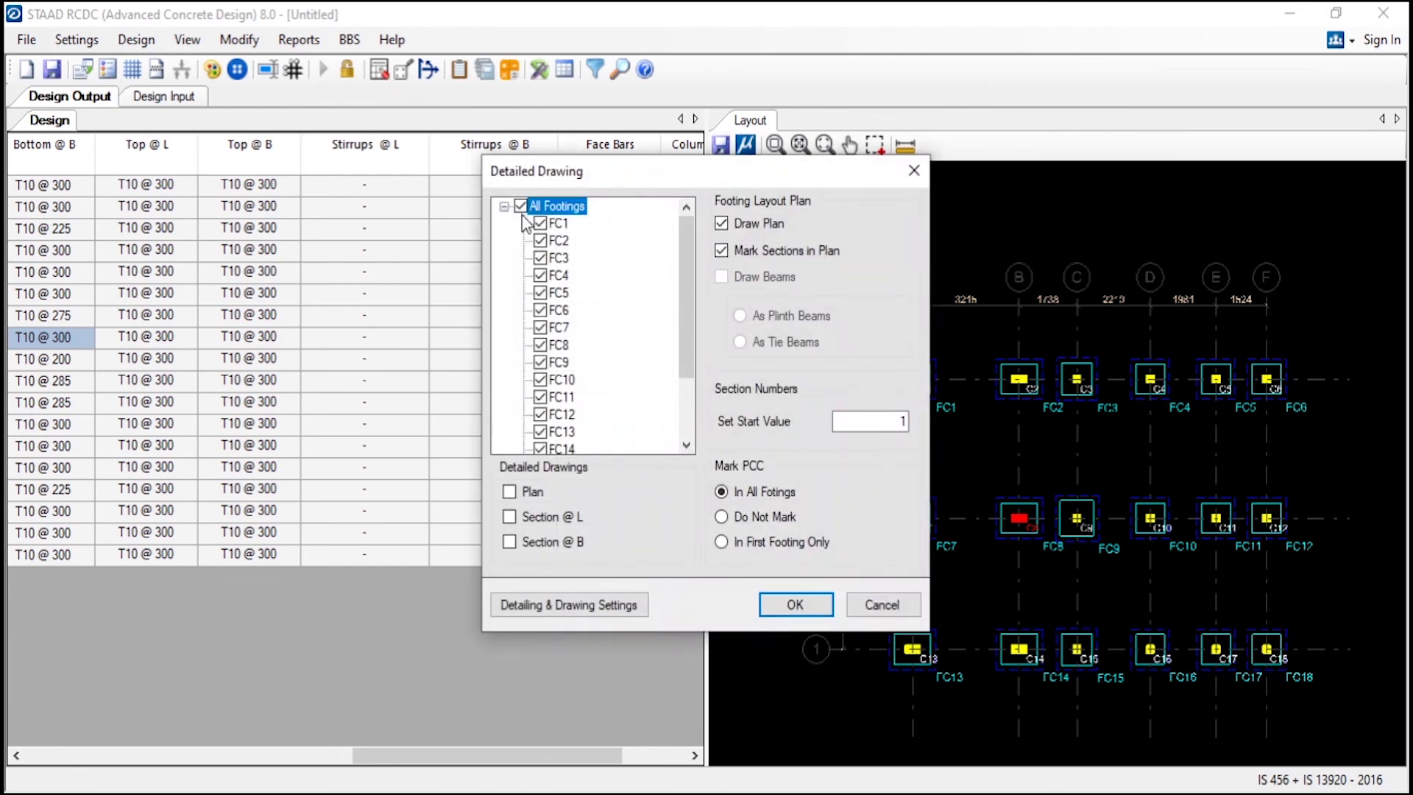
{"action": "left_click", "coordinate": [534, 494]}
{"action": "left_click", "coordinate": [537, 516]}
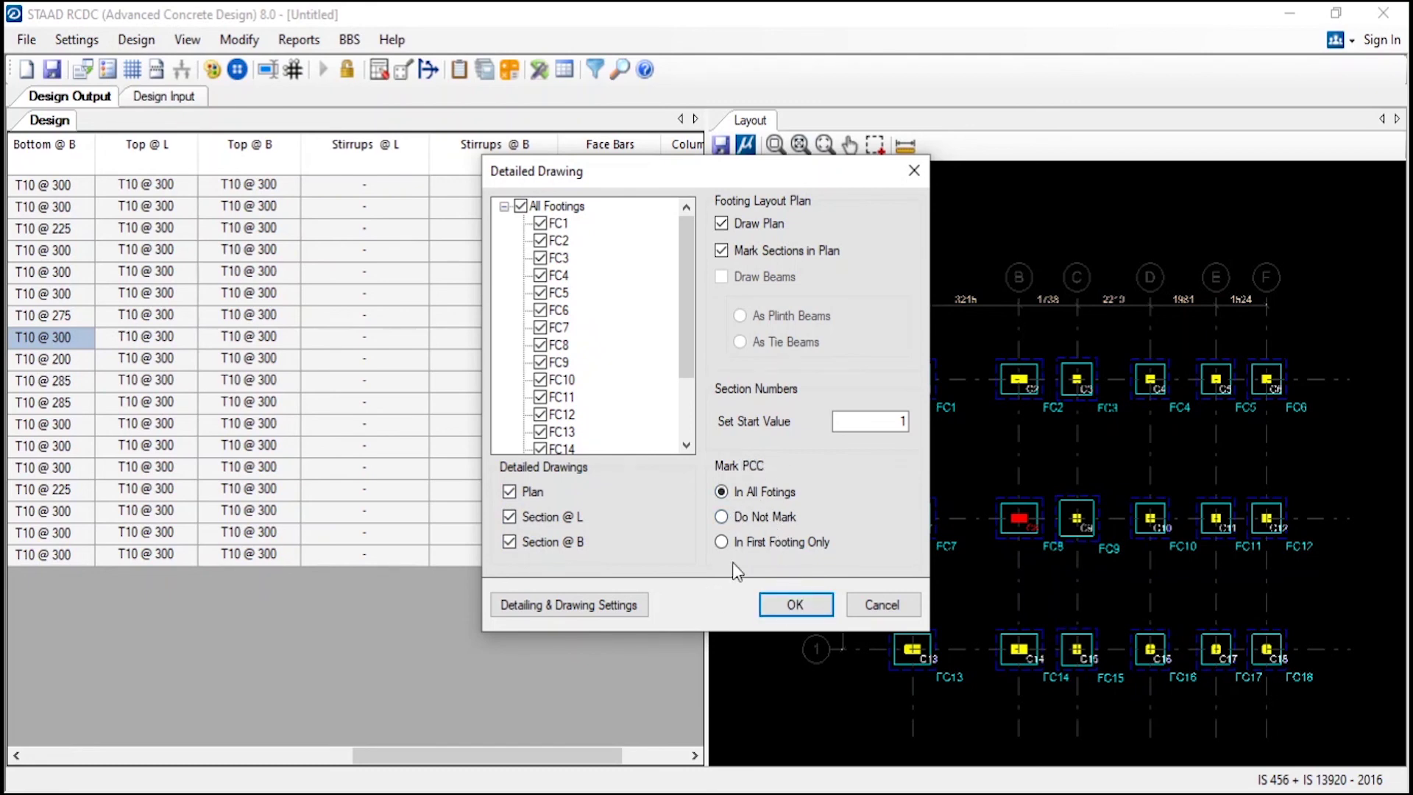
{"action": "left_click", "coordinate": [793, 606]}
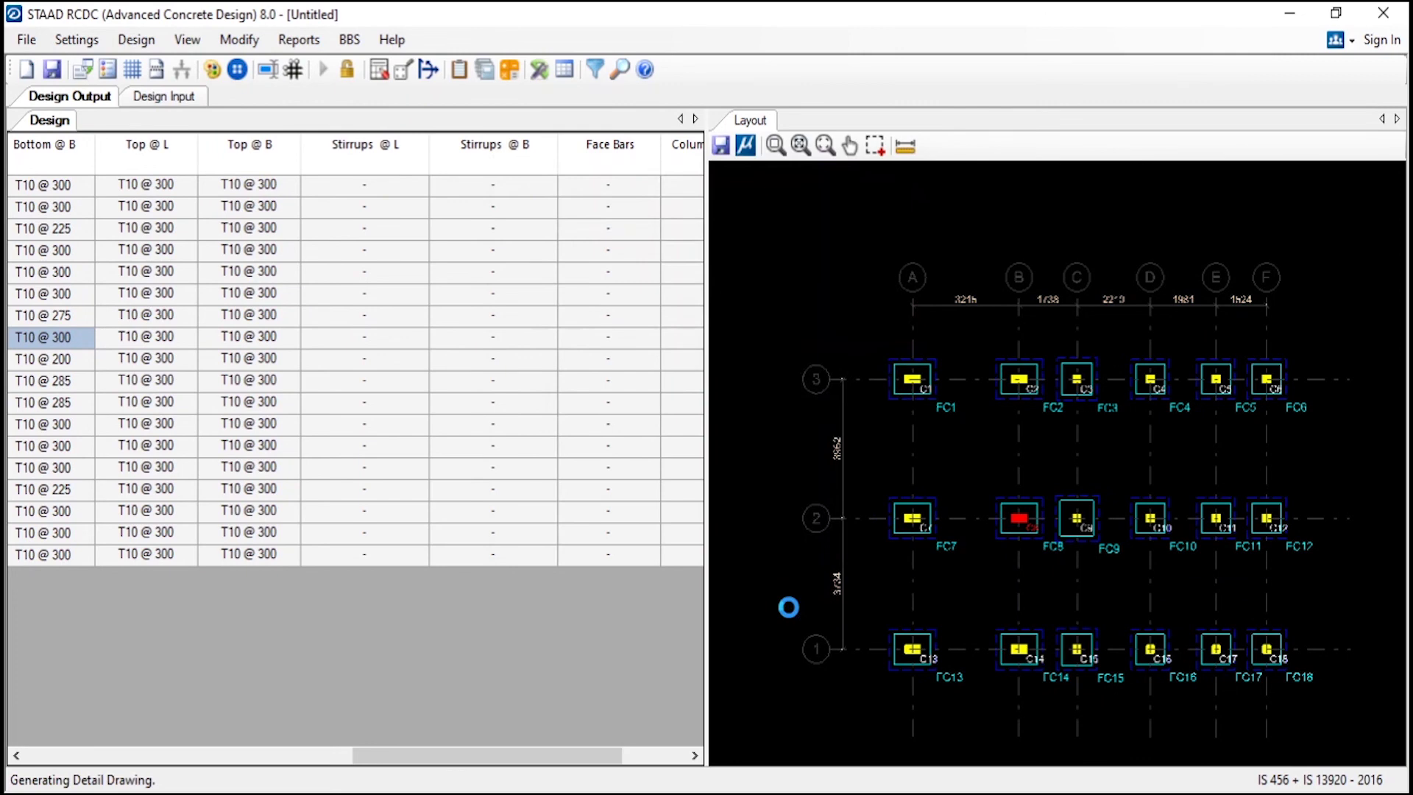